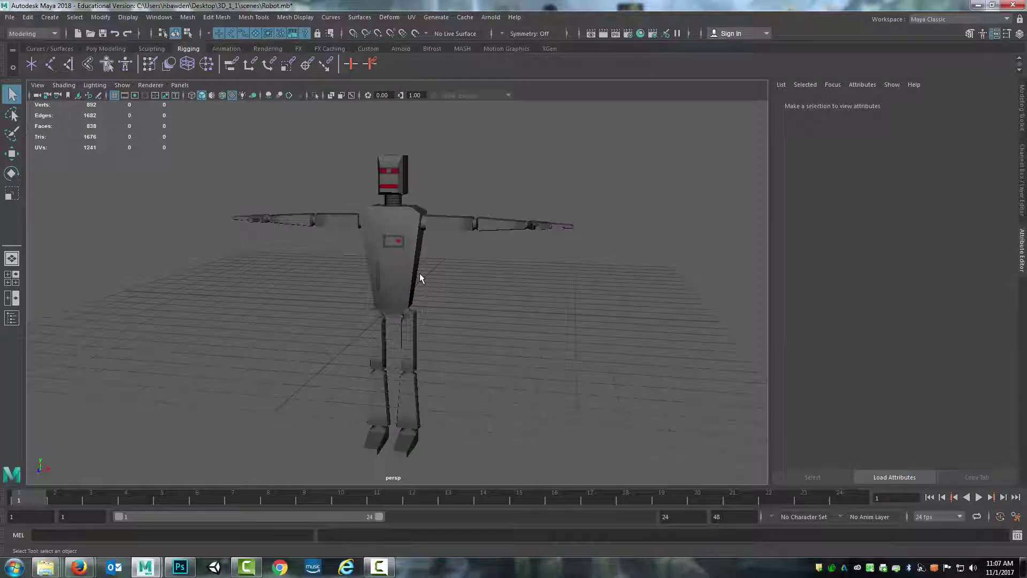
Select the robot mesh and examine it from several angles and distances.
{"action": "left_click_drag", "start_coordinate": [457, 272], "coordinate": [394, 267], "text": "alt"}
{"action": "left_click", "coordinate": [394, 268]}
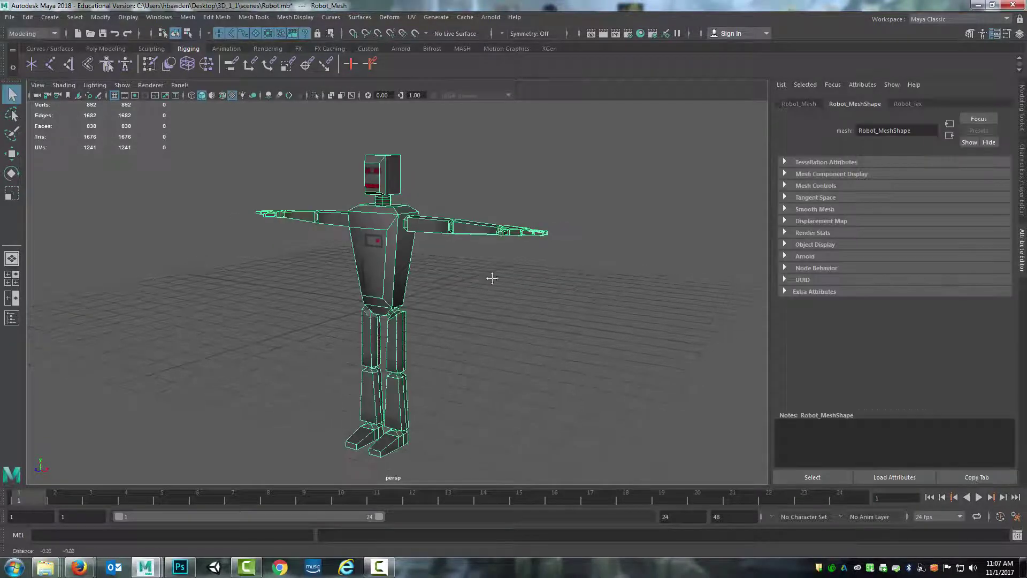
{"action": "mouse_move", "coordinate": [488, 277]}
{"action": "left_mouse_down", "text": "alt"}
{"action": "mouse_move", "coordinate": [467, 282]}
{"action": "mouse_move", "coordinate": [489, 293]}
{"action": "mouse_move", "coordinate": [478, 330]}
{"action": "mouse_move", "coordinate": [527, 291]}
{"action": "mouse_move", "coordinate": [467, 279]}
{"action": "mouse_move", "coordinate": [497, 280]}
{"action": "mouse_move", "coordinate": [484, 291]}
{"action": "mouse_move", "coordinate": [497, 300]}
{"action": "mouse_move", "coordinate": [477, 314]}
{"action": "mouse_move", "coordinate": [489, 303]}
{"action": "mouse_move", "coordinate": [477, 307]}
{"action": "mouse_move", "coordinate": [529, 310]}
{"action": "mouse_move", "coordinate": [528, 297]}
{"action": "mouse_move", "coordinate": [489, 298]}
{"action": "left_mouse_up", "text": "alt"}
{"action": "scroll", "coordinate": [495, 296], "scroll_direction": "down", "scroll_amount": 5}
{"action": "scroll", "coordinate": [431, 304], "scroll_direction": "up", "scroll_amount": 4}
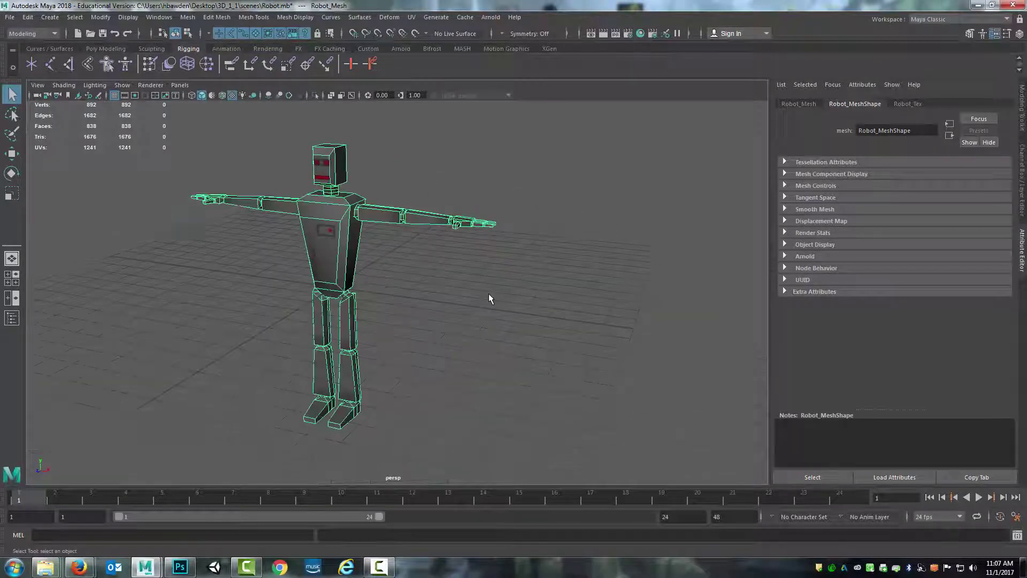
{"action": "mouse_move", "coordinate": [489, 297]}
{"action": "middle_mouse_down", "text": "alt"}
{"action": "mouse_move", "coordinate": [530, 297]}
{"action": "mouse_move", "coordinate": [481, 307]}
{"action": "middle_mouse_up", "text": "alt"}
{"action": "scroll", "coordinate": [531, 296], "scroll_direction": "down", "scroll_amount": 5}
{"action": "left_click_drag", "start_coordinate": [482, 307], "coordinate": [530, 307], "text": "alt"}
{"action": "scroll", "coordinate": [476, 299], "scroll_direction": "up", "scroll_amount": 3}
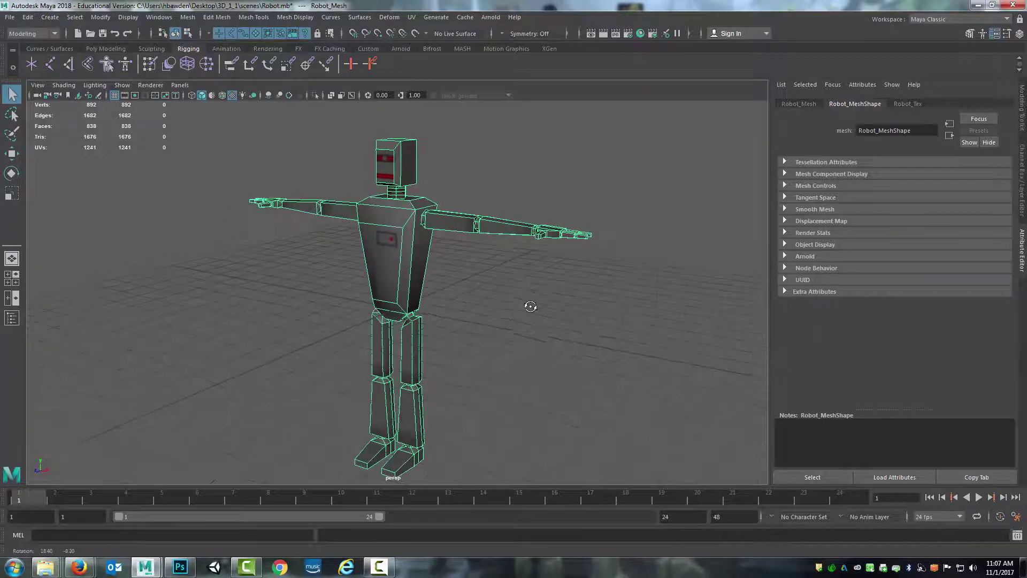
{"action": "scroll", "coordinate": [507, 306], "scroll_direction": "down", "scroll_amount": 5}
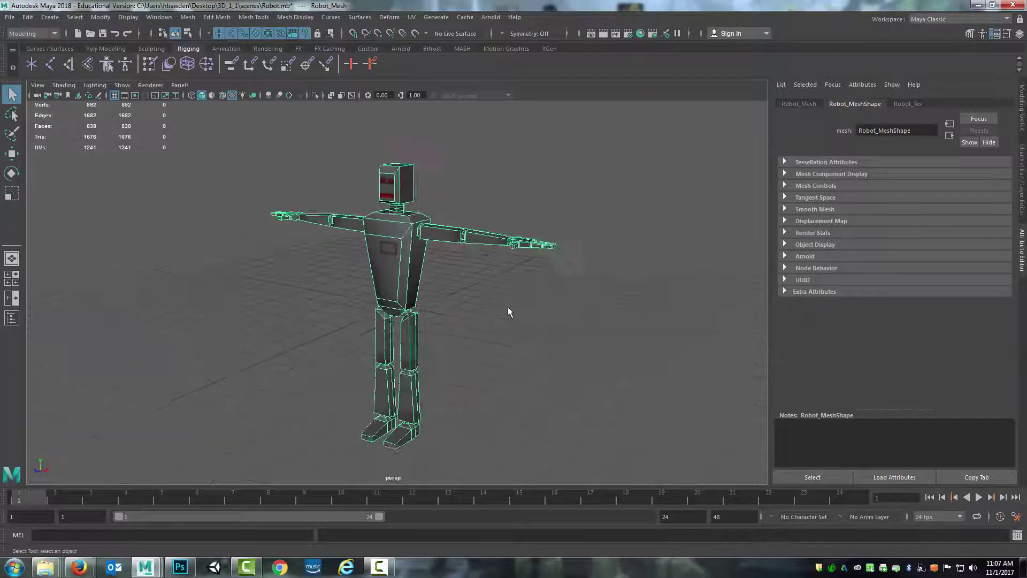
{"action": "left_click_drag", "start_coordinate": [419, 314], "coordinate": [476, 311], "text": "alt"}
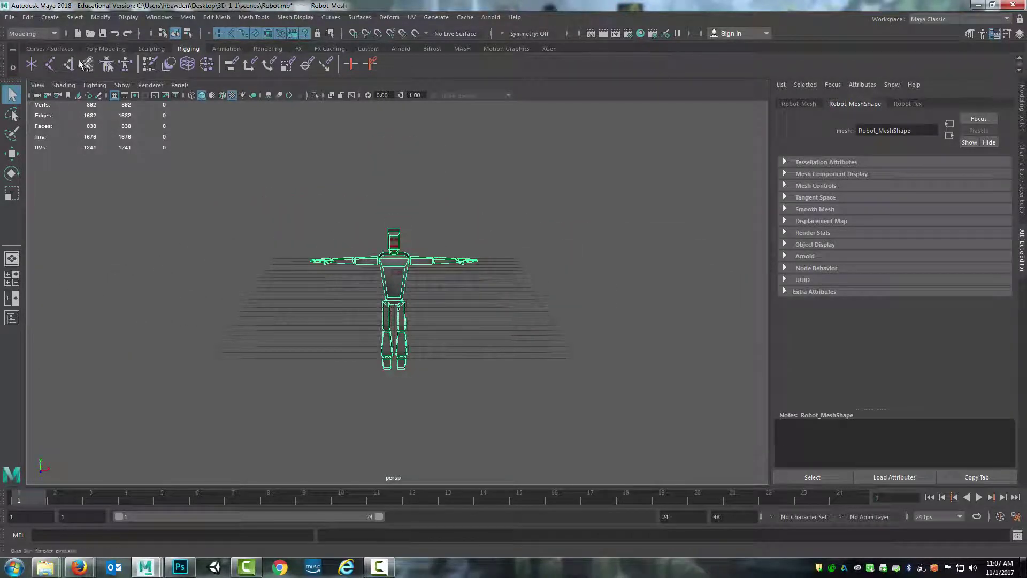
Place a chain of three joints in a row on the ground grid beside the robot with the Joint Tool.
{"action": "left_click", "coordinate": [51, 64]}
{"action": "left_click_drag", "start_coordinate": [557, 332], "coordinate": [527, 327], "text": "alt"}
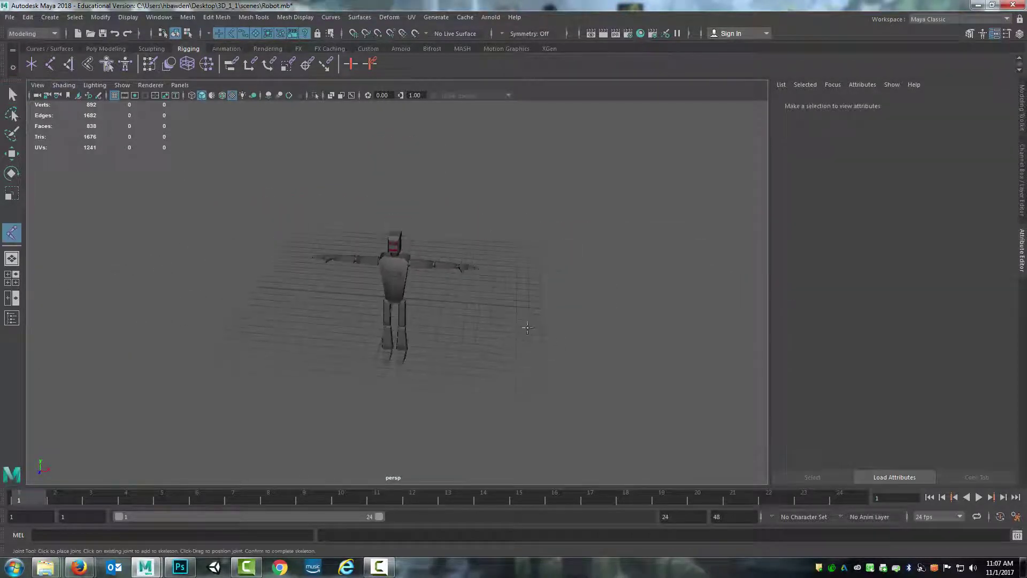
{"action": "left_click", "coordinate": [432, 301]}
{"action": "left_click", "coordinate": [516, 306]}
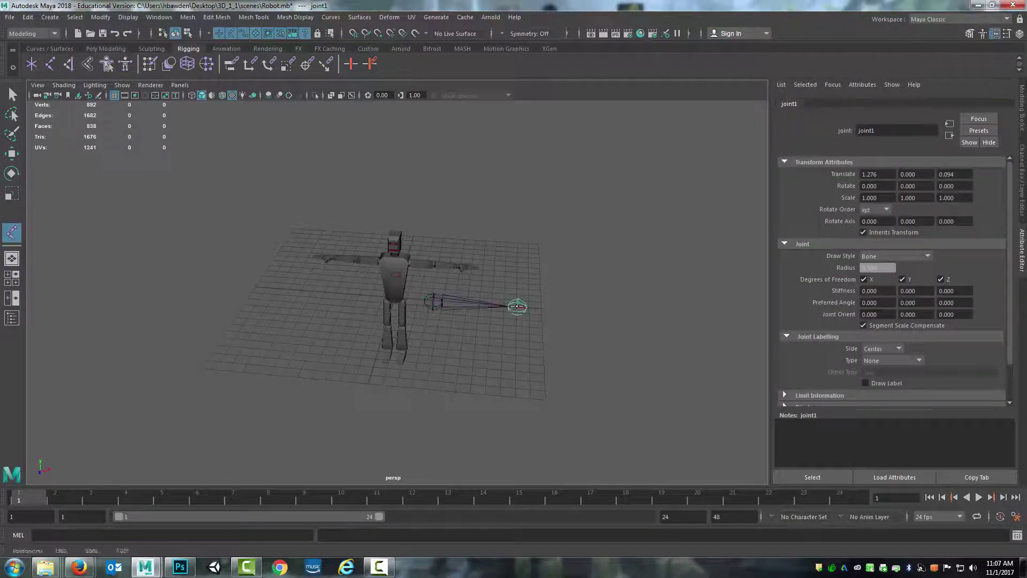
{"action": "left_click", "coordinate": [593, 309]}
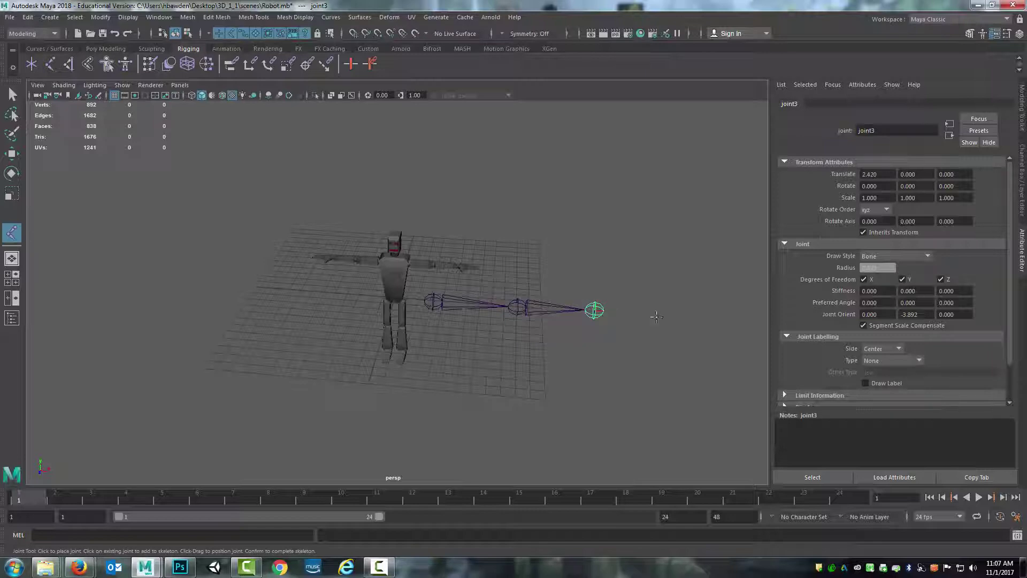
Compare the size of the joints with the robot's body from close up and from farther away.
{"action": "left_click_drag", "start_coordinate": [451, 332], "coordinate": [439, 302], "text": "alt"}
{"action": "right_click_drag", "start_coordinate": [439, 302], "coordinate": [551, 312], "text": "alt"}
{"action": "middle_click_drag", "start_coordinate": [527, 315], "coordinate": [445, 319], "text": "alt"}
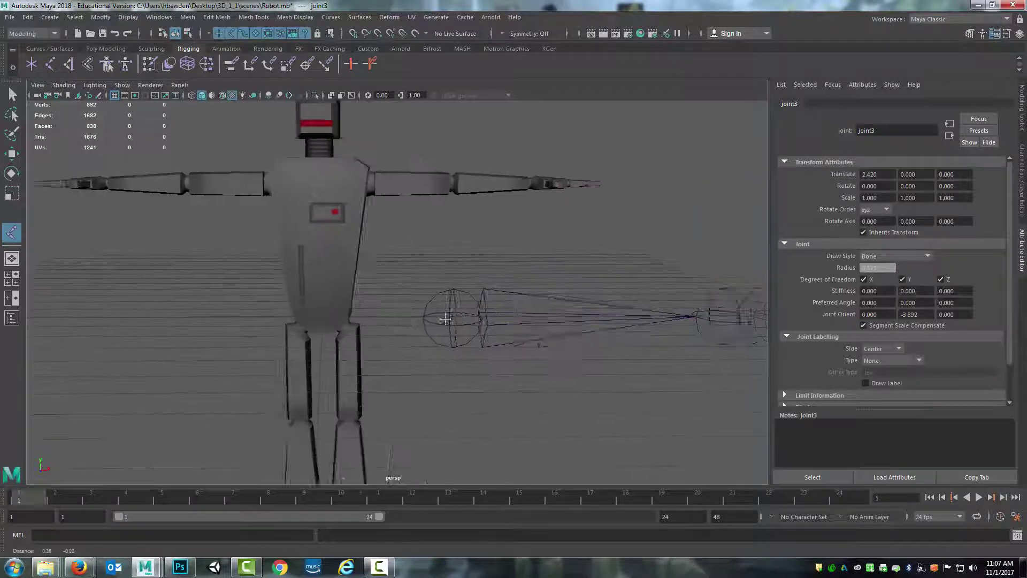
{"action": "scroll", "coordinate": [445, 319], "scroll_direction": "down", "scroll_amount": 6}
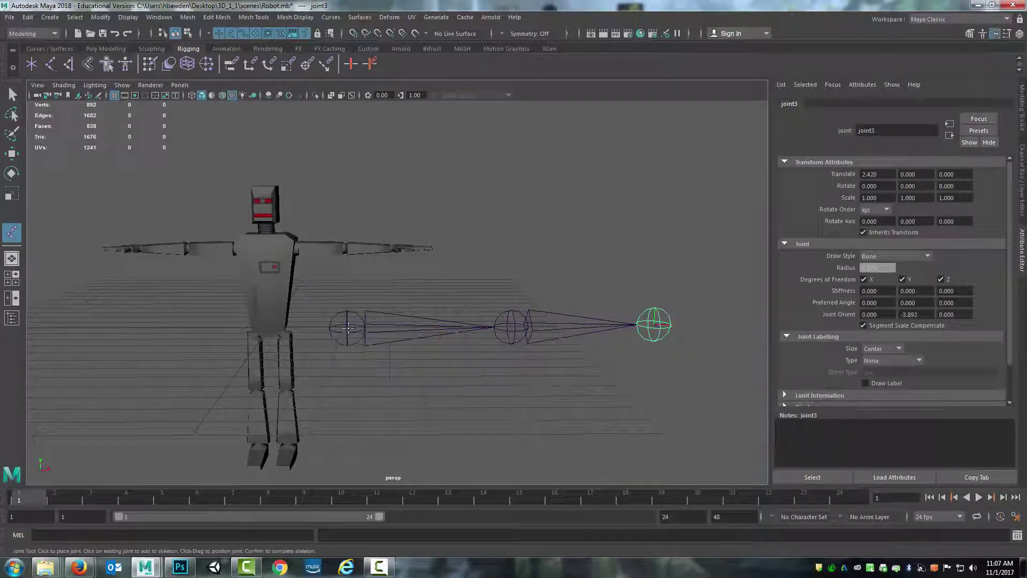
{"action": "middle_click_drag", "start_coordinate": [356, 350], "coordinate": [426, 320], "text": "alt"}
{"action": "scroll", "coordinate": [426, 320], "scroll_direction": "up", "scroll_amount": 4}
{"action": "scroll", "coordinate": [427, 320], "scroll_direction": "down", "scroll_amount": 7}
{"action": "left_click_drag", "start_coordinate": [429, 320], "coordinate": [417, 329], "text": "alt"}
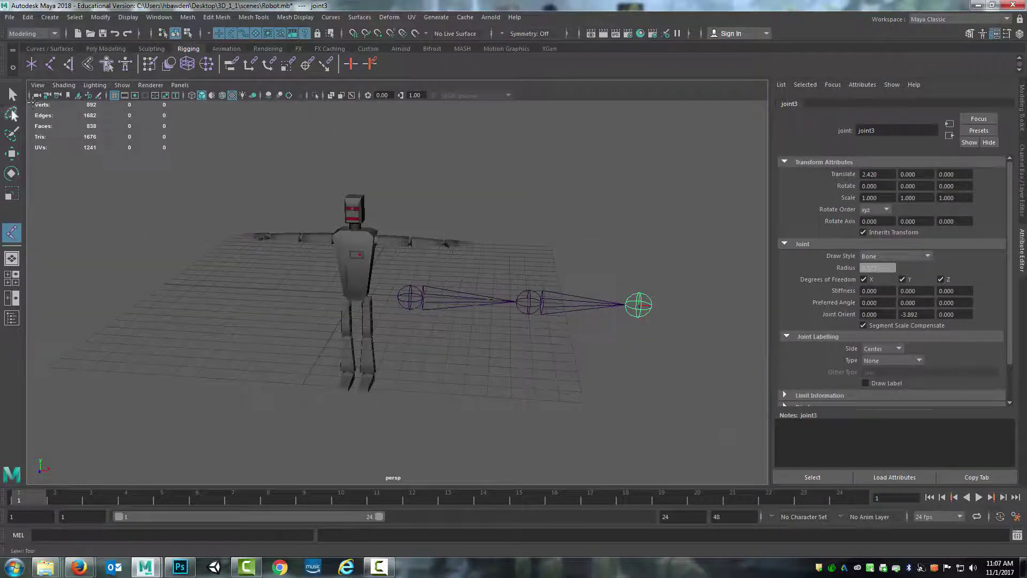
Complete the joint chain and set its root joint's radius to 0.1.
{"action": "key", "text": "Return"}
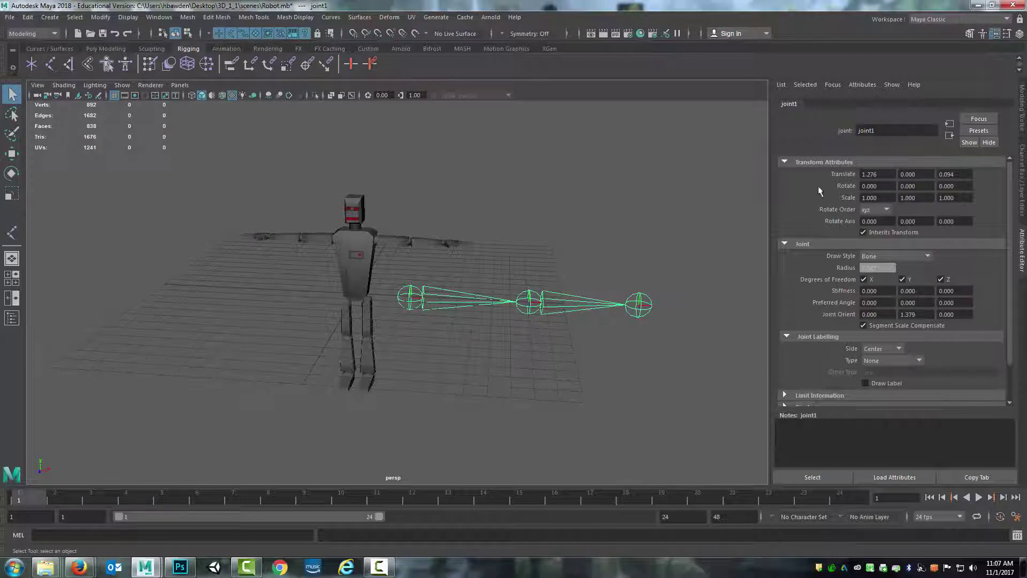
{"action": "scroll", "coordinate": [848, 239], "scroll_direction": "down", "scroll_amount": 3}
{"action": "left_click", "coordinate": [996, 35]}
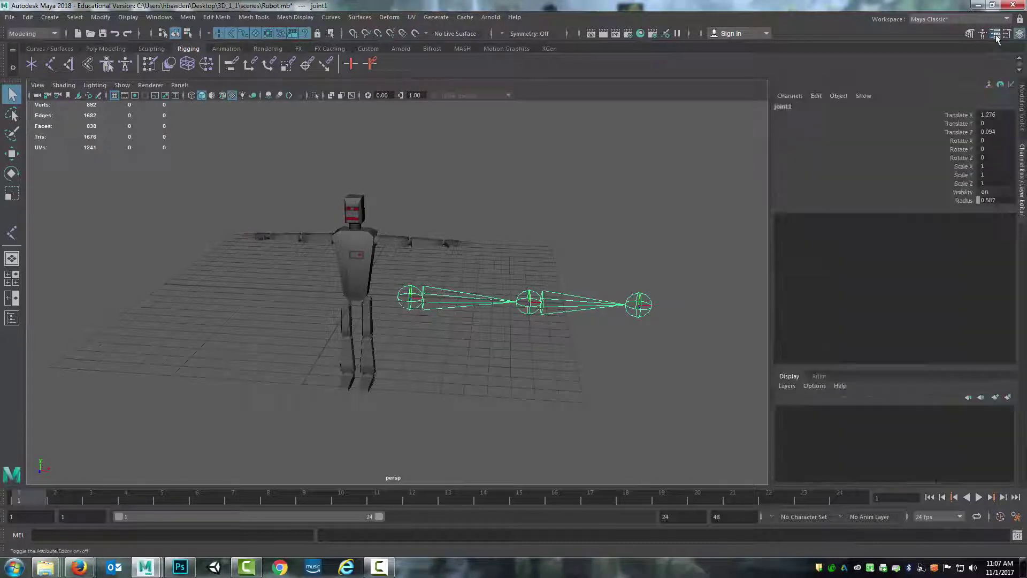
{"action": "left_click", "coordinate": [995, 35]}
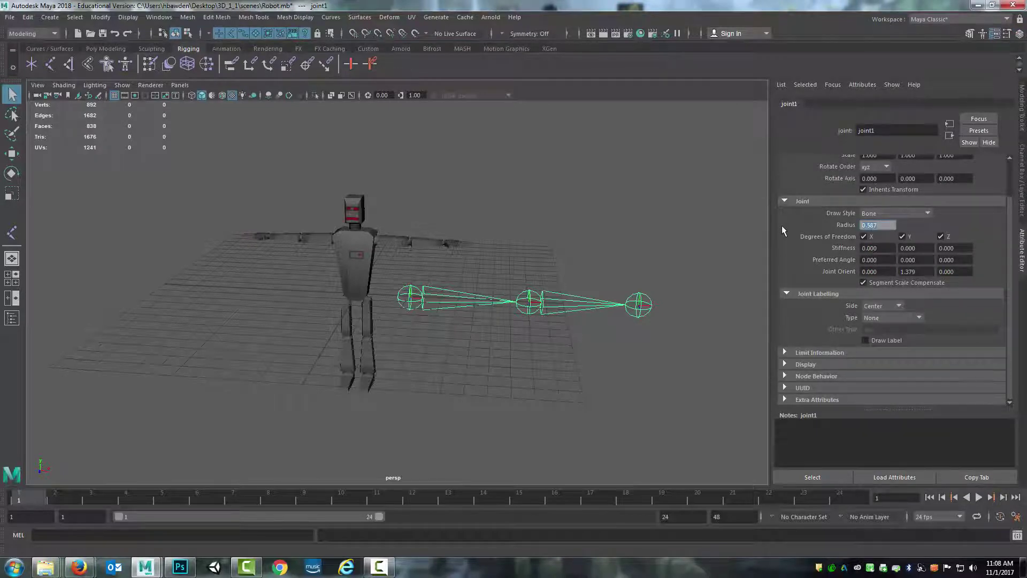
{"action": "type", "text": "0.1"}
{"action": "key", "text": "Return"}
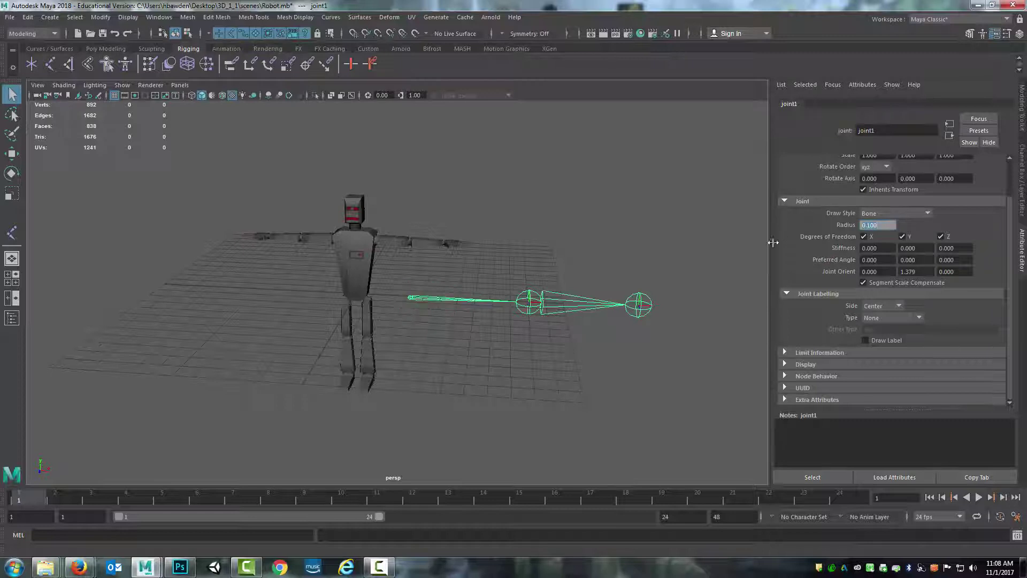
Set the radius of the middle and end joints to 0.1 and delete the whole joint chain.
{"action": "left_click", "coordinate": [535, 297]}
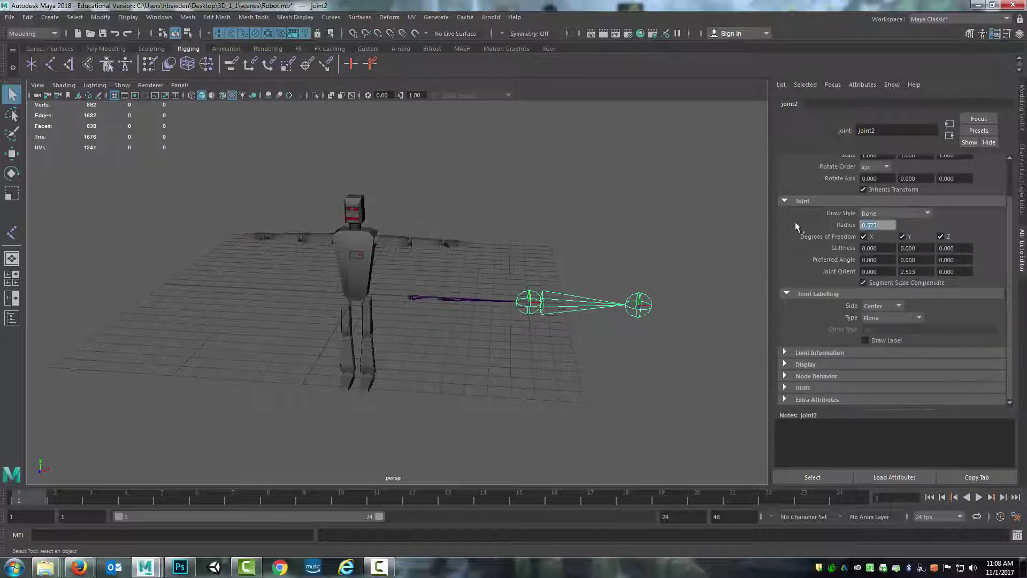
{"action": "type", "text": "0.1"}
{"action": "key", "text": "Return"}
{"action": "left_click", "coordinate": [637, 299]}
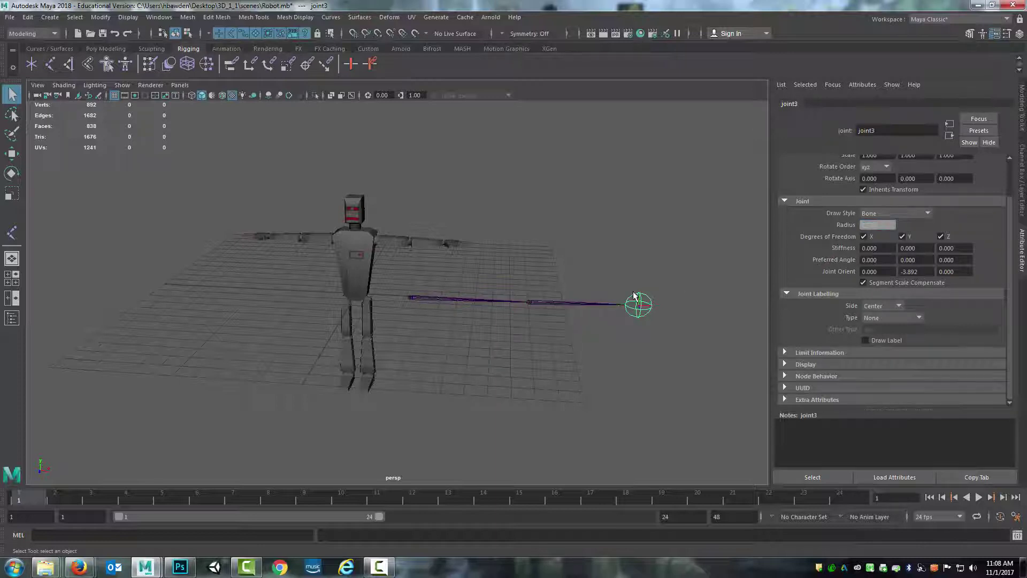
{"action": "double_click", "coordinate": [889, 225]}
{"action": "type", "text": "0.1"}
{"action": "key", "text": "Return"}
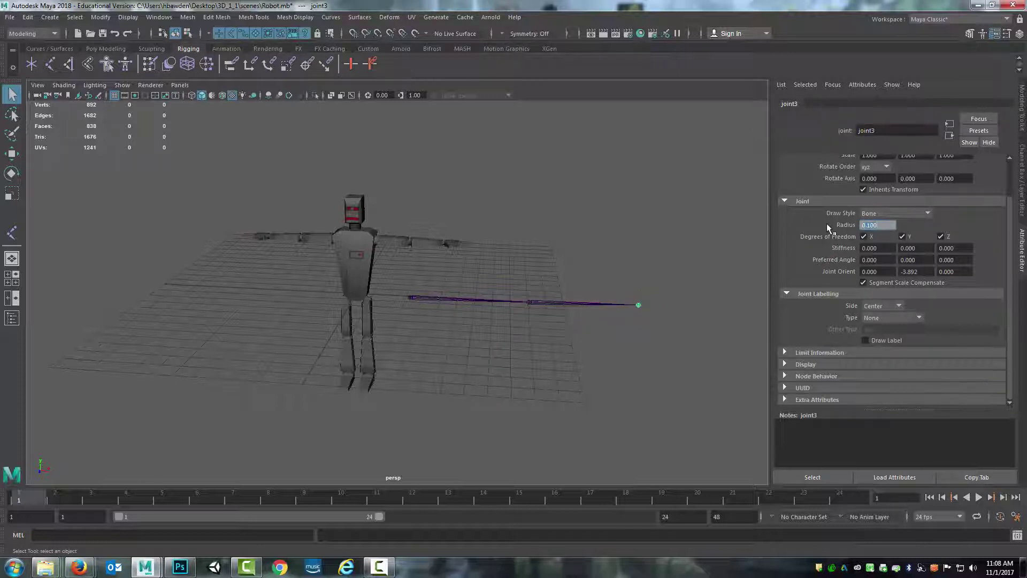
{"action": "left_click", "coordinate": [408, 298]}
{"action": "key", "text": "Delete"}
Scale the robot mesh to 10 in X, Y and Z.
{"action": "left_click", "coordinate": [358, 262]}
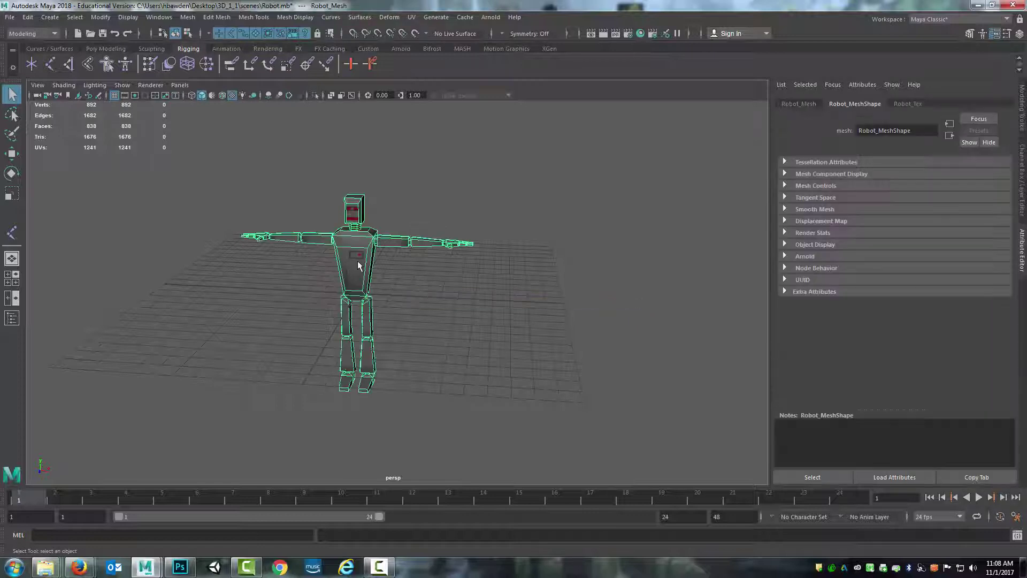
{"action": "left_click", "coordinate": [798, 104]}
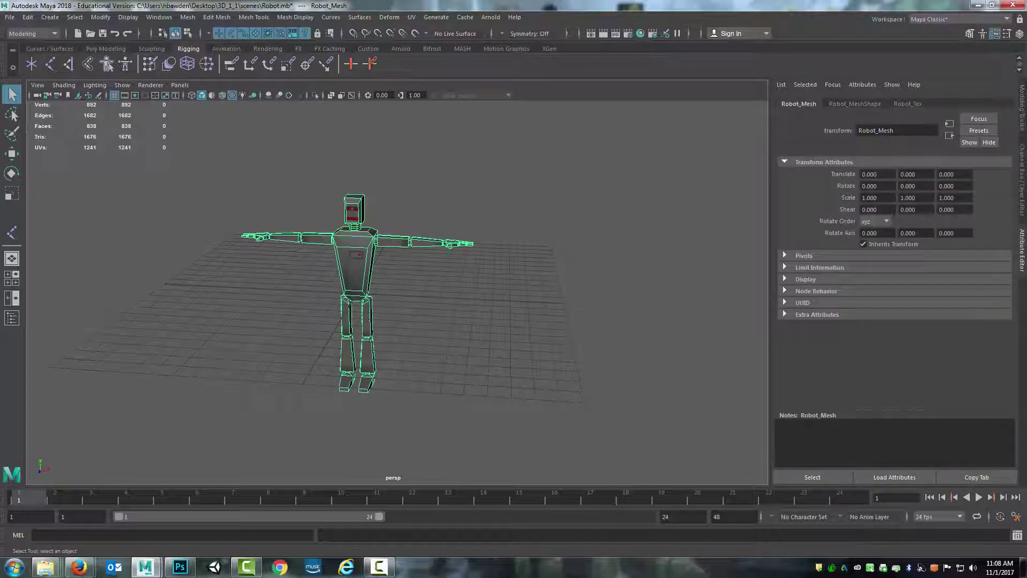
{"action": "left_click", "coordinate": [888, 199]}
{"action": "type", "text": "10"}
{"action": "key", "text": "Tab"}
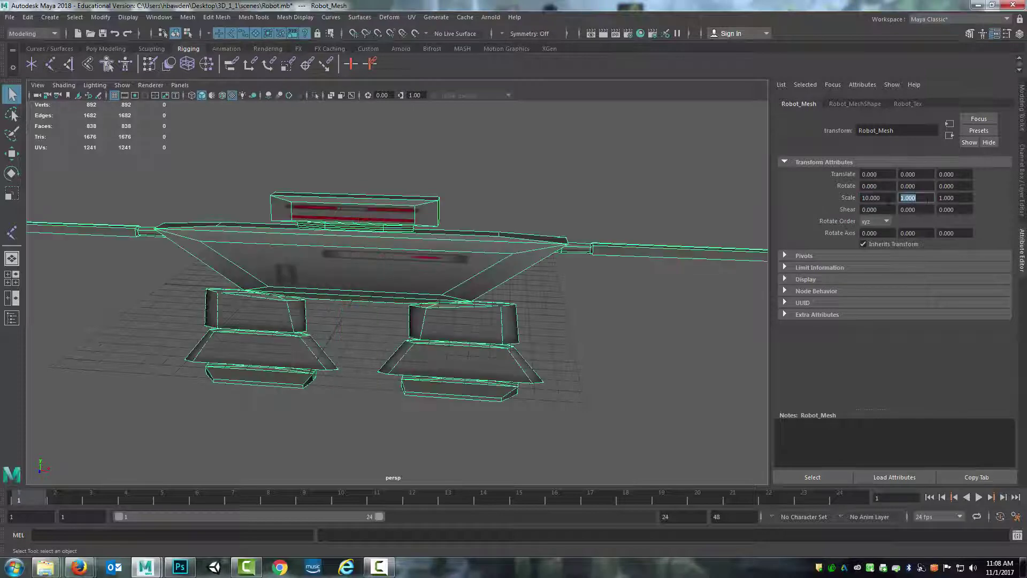
{"action": "type", "text": "10"}
{"action": "key", "text": "Tab"}
{"action": "type", "text": "10"}
{"action": "key", "text": "Tab"}
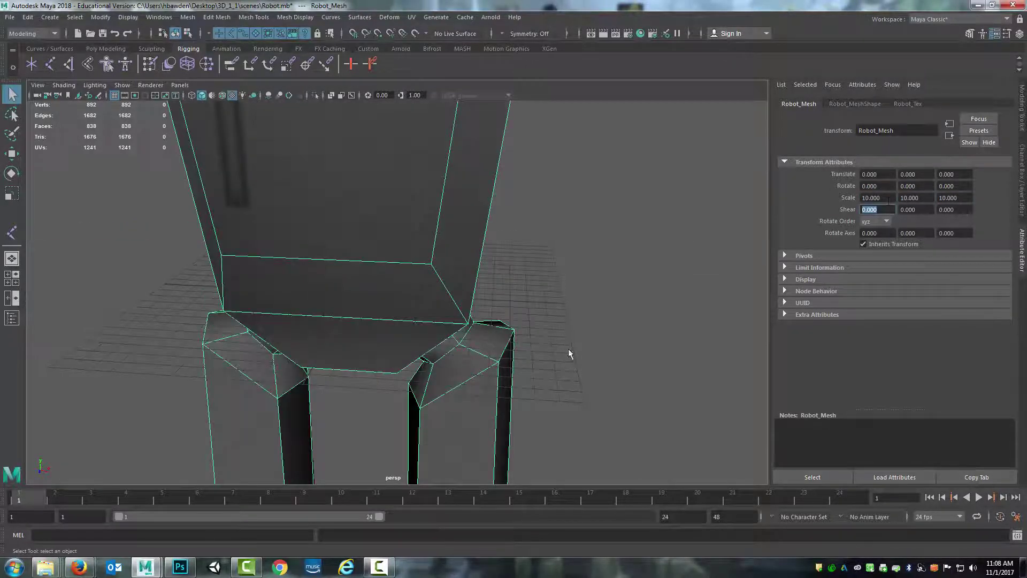
Examine the enlarged robot against the ground grid from different distances and angles.
{"action": "scroll", "coordinate": [595, 348], "scroll_direction": "up", "scroll_amount": 5}
{"action": "scroll", "coordinate": [596, 347], "scroll_direction": "down", "scroll_amount": 12}
{"action": "left_click_drag", "start_coordinate": [591, 330], "coordinate": [508, 307], "text": "alt"}
{"action": "scroll", "coordinate": [506, 307], "scroll_direction": "up", "scroll_amount": 5}
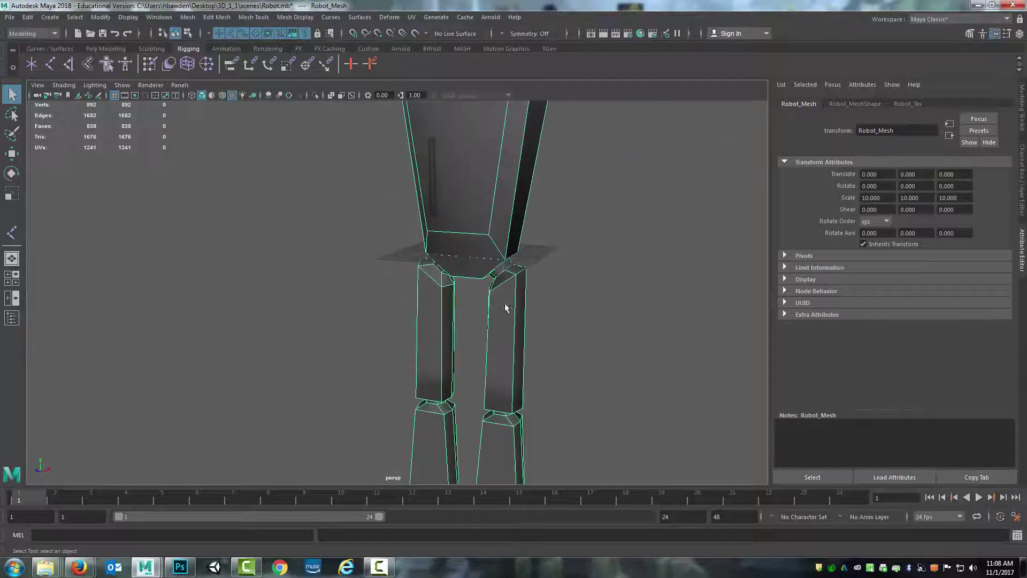
{"action": "scroll", "coordinate": [506, 307], "scroll_direction": "down", "scroll_amount": 10}
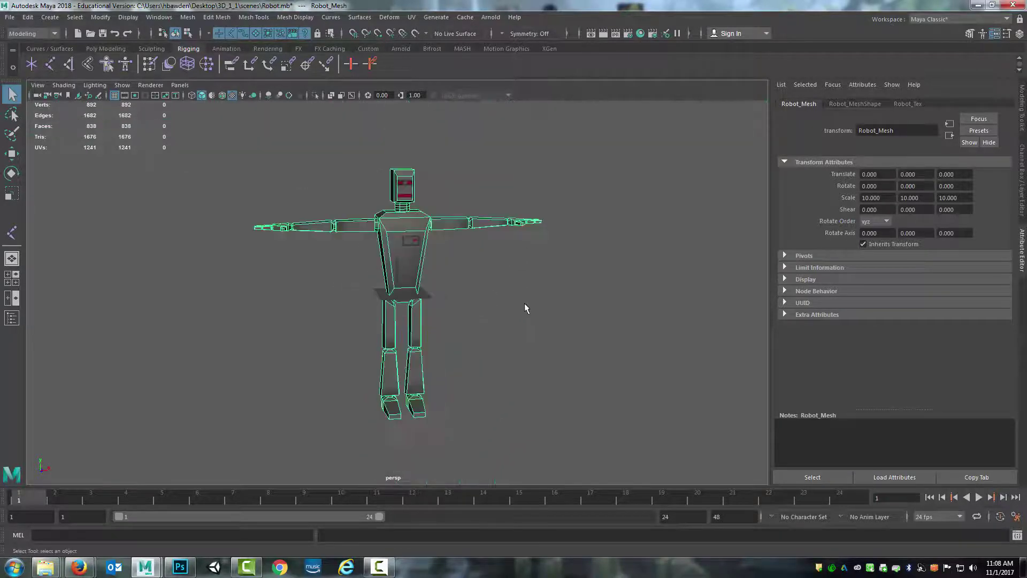
{"action": "left_click_drag", "start_coordinate": [524, 303], "coordinate": [437, 288], "text": "alt"}
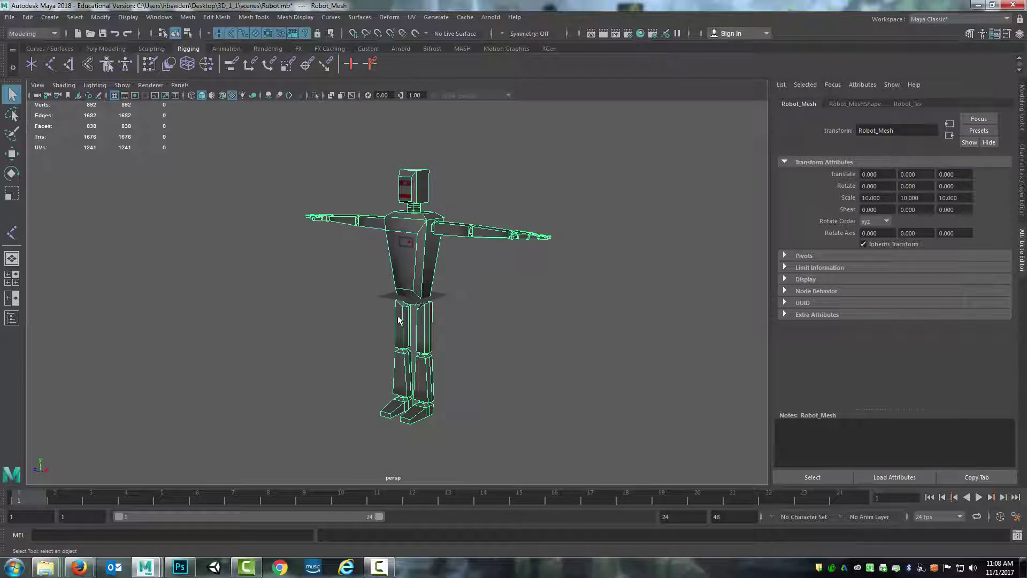
{"action": "left_click_drag", "start_coordinate": [398, 320], "coordinate": [419, 315], "text": "alt"}
Move the robot mesh's pivot straight down to the soles of its feet, snapping it to a vertex.
{"action": "key", "text": "w"}
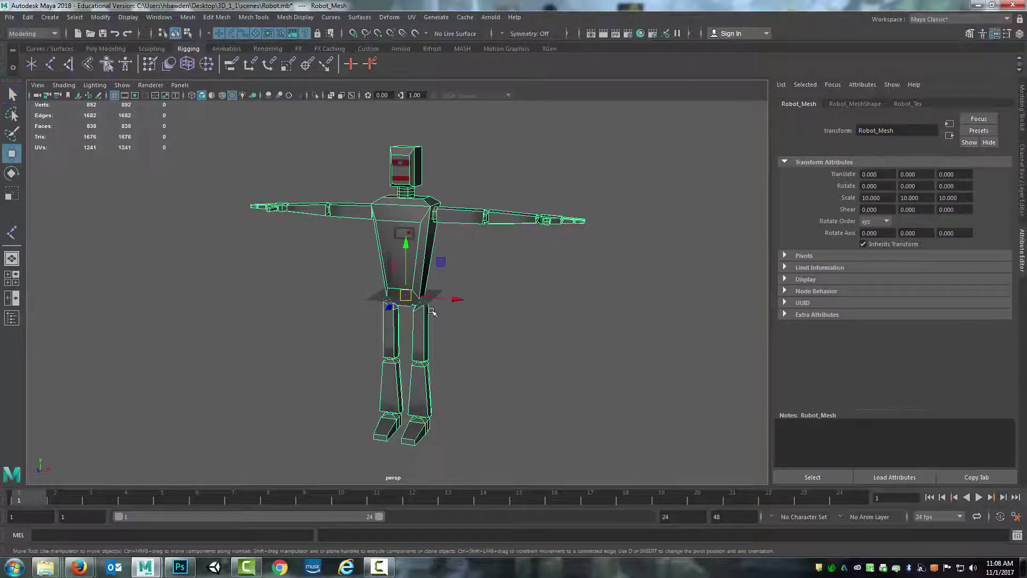
{"action": "left_click_drag", "start_coordinate": [487, 317], "coordinate": [442, 316], "text": "alt"}
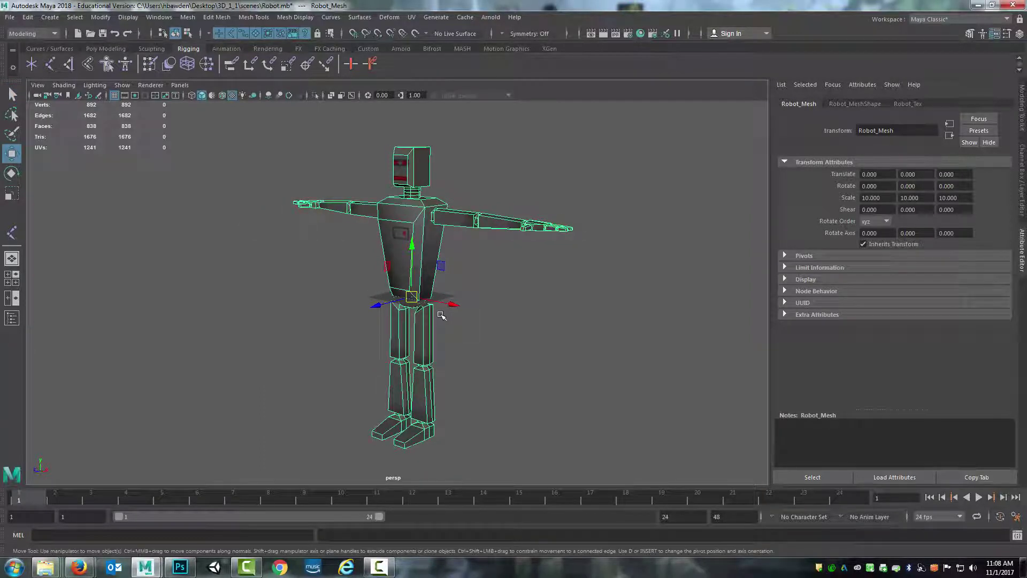
{"action": "key", "text": "d"}
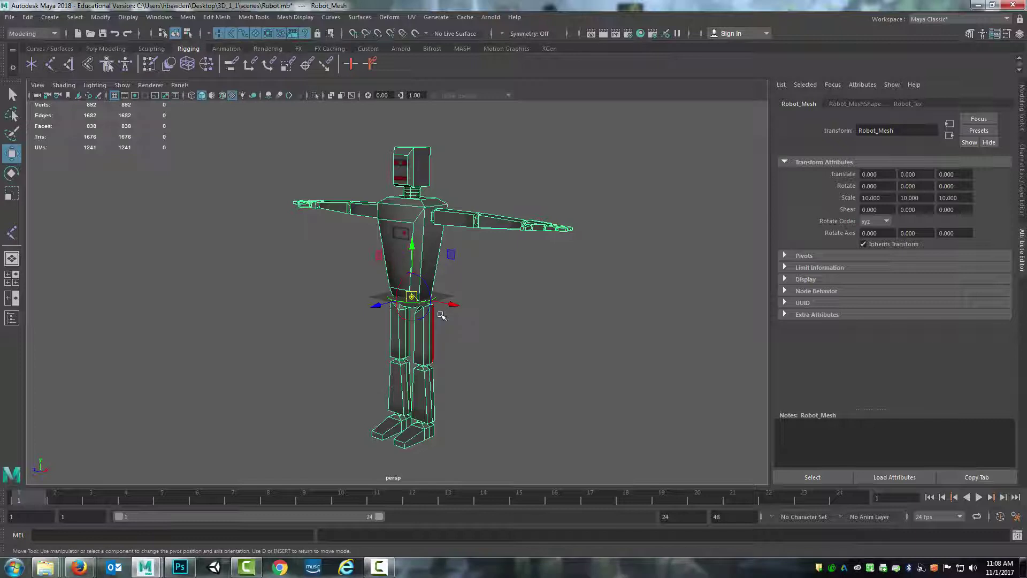
{"action": "key", "text": "v"}
{"action": "left_click", "coordinate": [411, 244]}
{"action": "left_click_drag", "start_coordinate": [414, 248], "coordinate": [404, 452]}
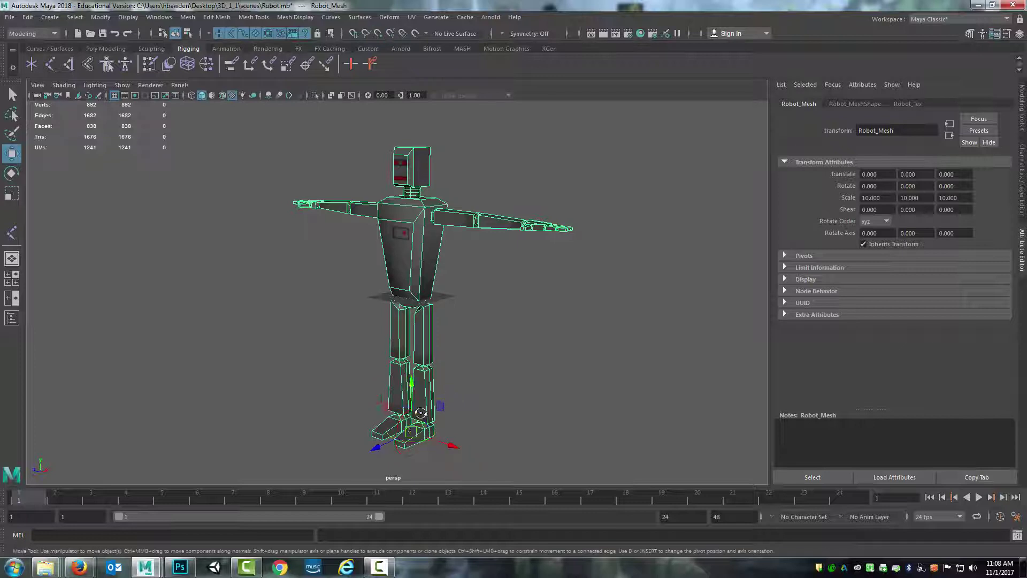
{"action": "left_click_drag", "start_coordinate": [418, 410], "coordinate": [425, 411], "text": "alt"}
{"action": "key", "text": "d"}
Raise the robot vertically so its feet stand on the ground grid, with Translate Y at about 22.646.
{"action": "key", "text": "x"}
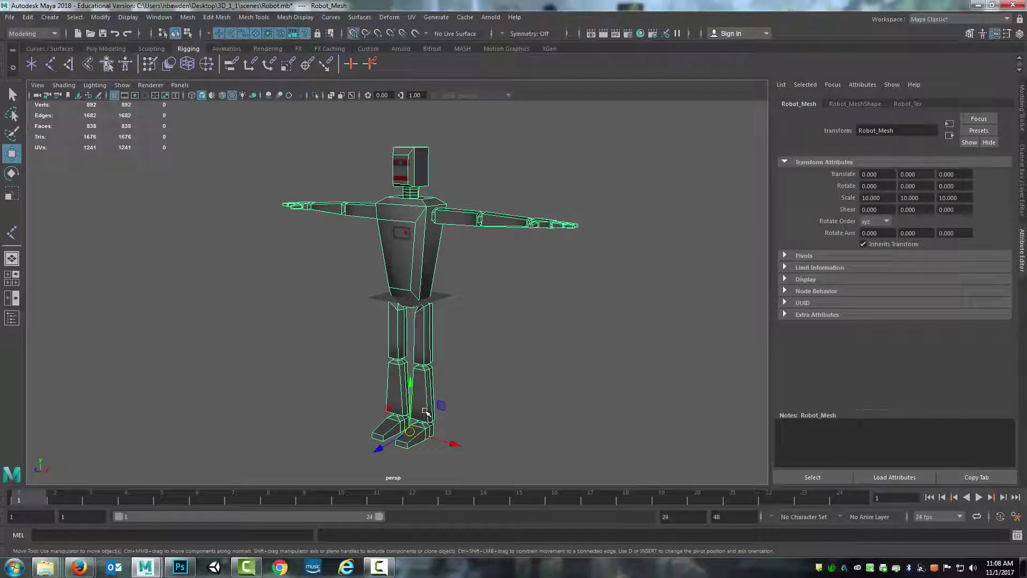
{"action": "left_click_drag", "start_coordinate": [410, 384], "coordinate": [412, 303]}
{"action": "scroll", "coordinate": [436, 294], "scroll_direction": "up", "scroll_amount": 10}
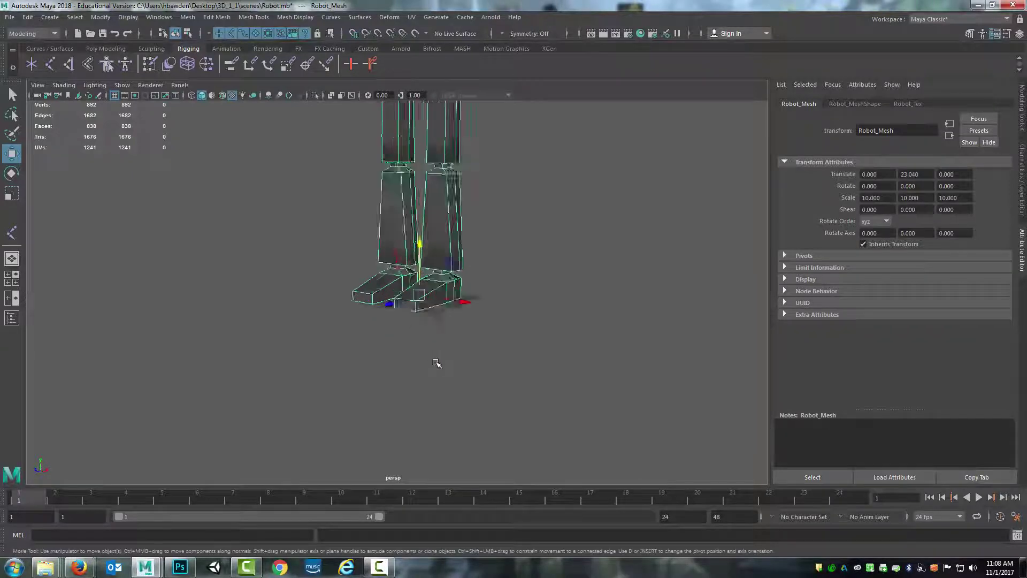
{"action": "left_click_drag", "start_coordinate": [396, 351], "coordinate": [425, 348], "text": "alt"}
{"action": "left_click_drag", "start_coordinate": [433, 272], "coordinate": [431, 294]}
Check the feet's placement on the ground grid and the robot's overall position from several angles.
{"action": "scroll", "coordinate": [516, 337], "scroll_direction": "up", "scroll_amount": 3}
{"action": "left_click_drag", "start_coordinate": [514, 336], "coordinate": [335, 317], "text": "alt"}
{"action": "scroll", "coordinate": [497, 330], "scroll_direction": "up", "scroll_amount": 3}
{"action": "scroll", "coordinate": [496, 330], "scroll_direction": "down", "scroll_amount": 10}
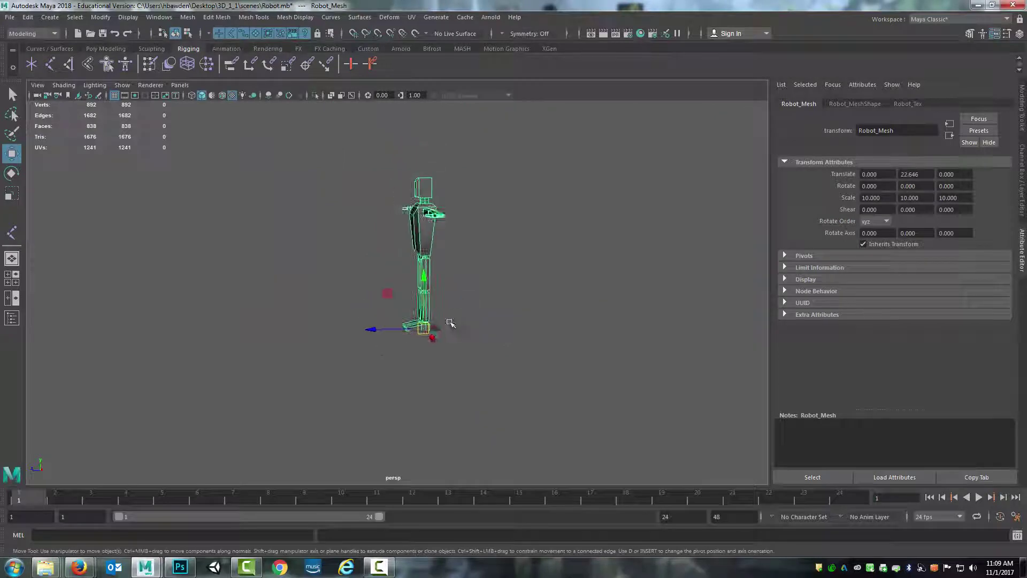
{"action": "scroll", "coordinate": [450, 323], "scroll_direction": "up", "scroll_amount": 5}
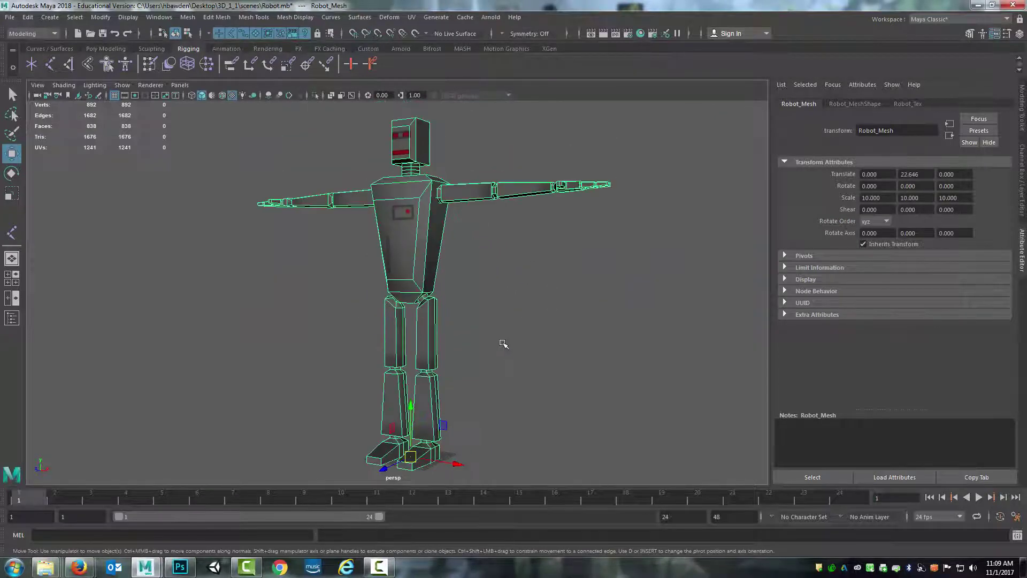
{"action": "scroll", "coordinate": [502, 344], "scroll_direction": "down", "scroll_amount": 5}
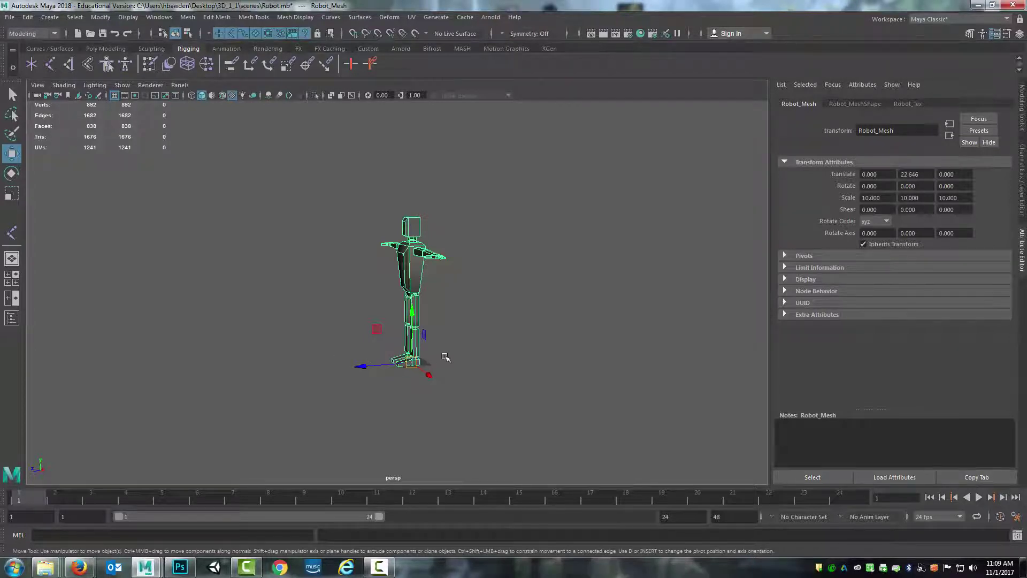
{"action": "left_click_drag", "start_coordinate": [332, 386], "coordinate": [428, 316], "text": "alt"}
{"action": "left_click_drag", "start_coordinate": [401, 351], "coordinate": [380, 351], "text": "alt"}
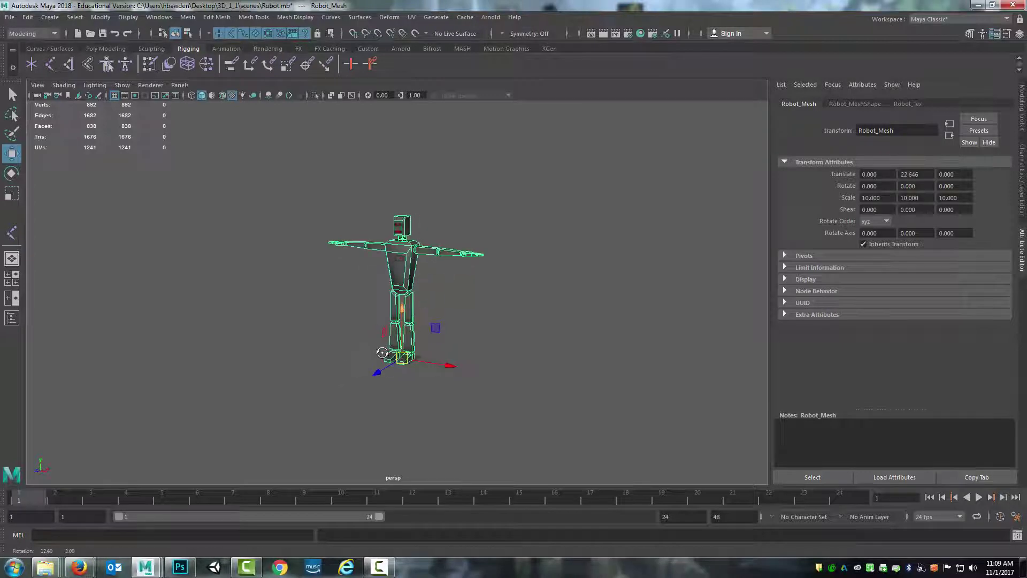
Examine the robot mesh's body and limbs up close and from a distance before cleaning up its transforms.
{"action": "scroll", "coordinate": [508, 332], "scroll_direction": "up", "scroll_amount": 3}
{"action": "left_click_drag", "start_coordinate": [475, 331], "coordinate": [388, 336], "text": "alt"}
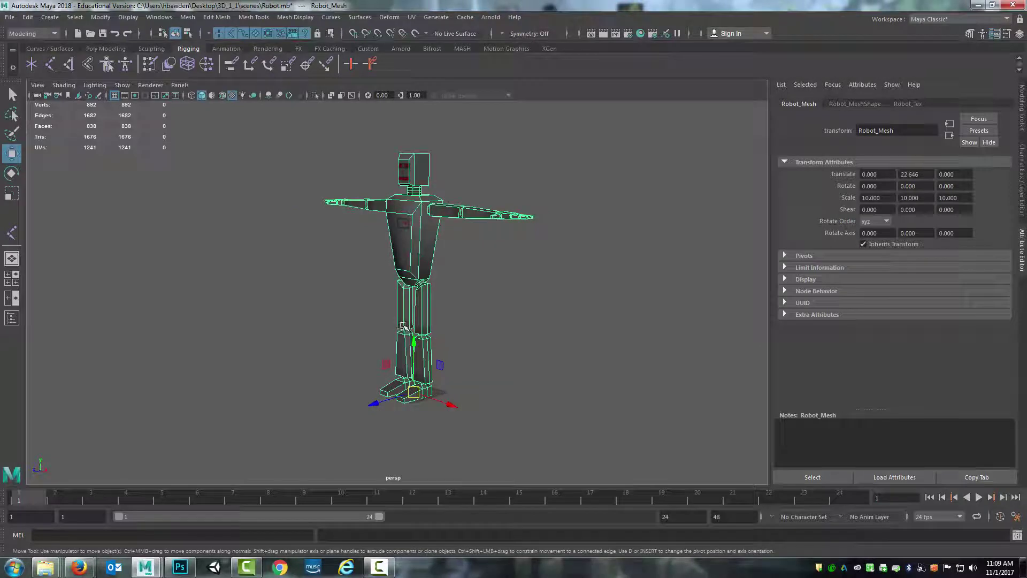
{"action": "left_click_drag", "start_coordinate": [527, 359], "coordinate": [465, 339], "text": "alt"}
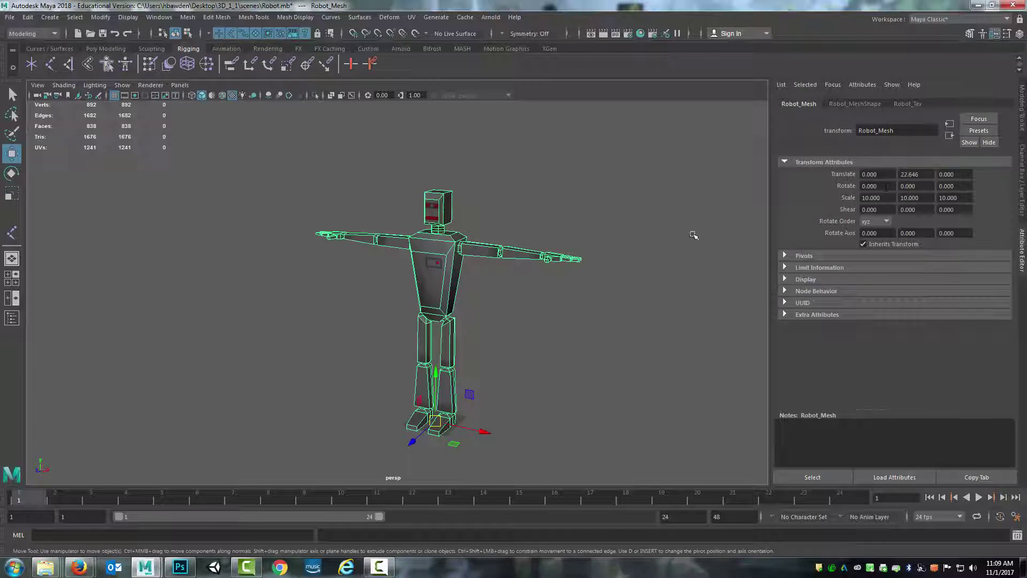
{"action": "scroll", "coordinate": [481, 312], "scroll_direction": "up", "scroll_amount": 6}
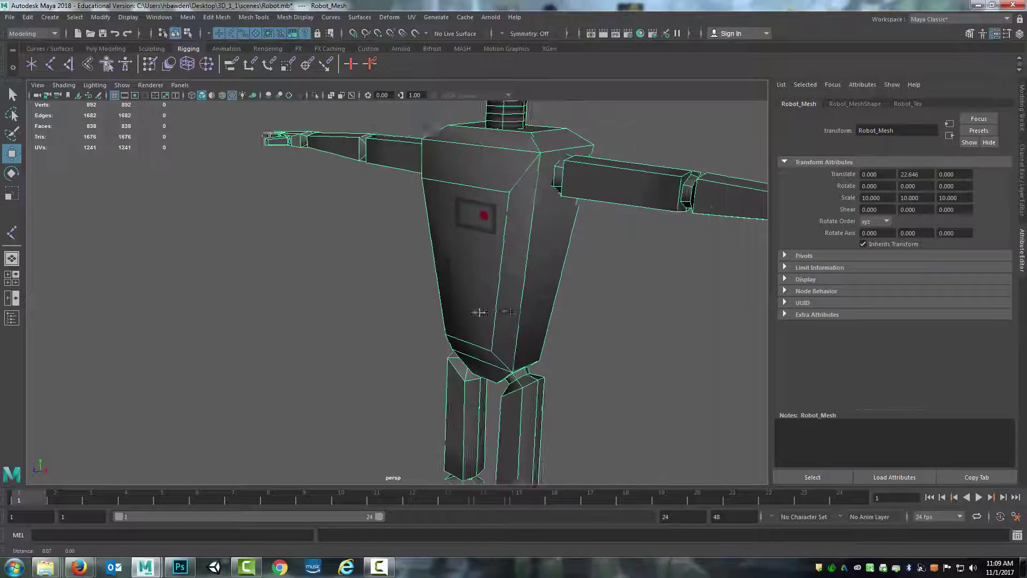
{"action": "scroll", "coordinate": [481, 312], "scroll_direction": "down", "scroll_amount": 8}
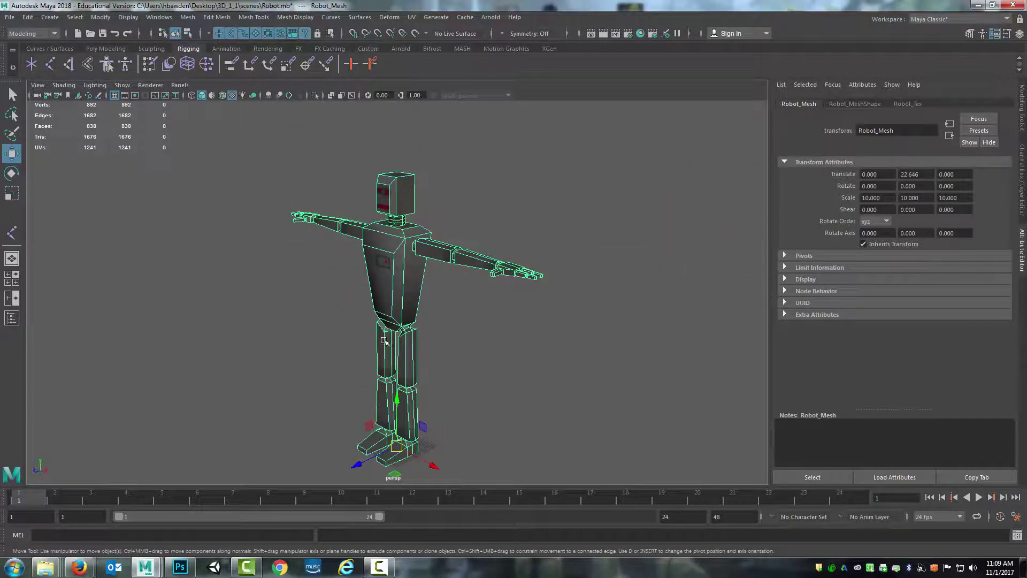
{"action": "left_click_drag", "start_coordinate": [384, 340], "coordinate": [497, 314], "text": "alt"}
{"action": "scroll", "coordinate": [476, 313], "scroll_direction": "up", "scroll_amount": 4}
{"action": "scroll", "coordinate": [477, 313], "scroll_direction": "down", "scroll_amount": 7}
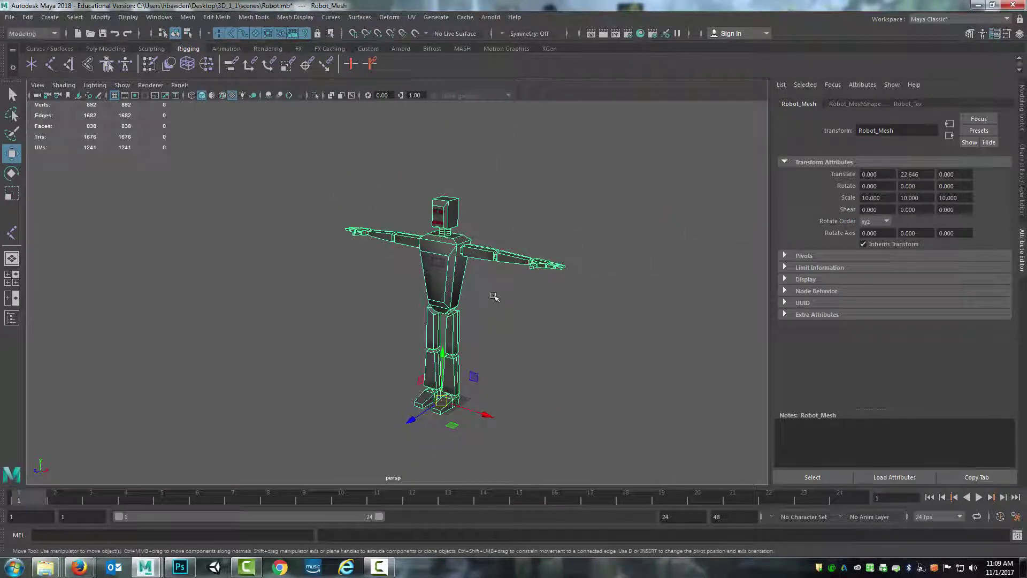
{"action": "mouse_move", "coordinate": [428, 299]}
{"action": "left_mouse_down", "text": "alt"}
{"action": "mouse_move", "coordinate": [463, 298]}
{"action": "mouse_move", "coordinate": [445, 291]}
{"action": "left_mouse_up", "text": "alt"}
{"action": "middle_click_drag", "start_coordinate": [453, 296], "coordinate": [450, 294], "text": "alt"}
{"action": "mouse_move", "coordinate": [451, 292]}
{"action": "left_mouse_down", "text": "alt"}
{"action": "mouse_move", "coordinate": [415, 302]}
{"action": "mouse_move", "coordinate": [469, 305]}
{"action": "mouse_move", "coordinate": [442, 306]}
{"action": "mouse_move", "coordinate": [449, 288]}
{"action": "left_mouse_up", "text": "alt"}
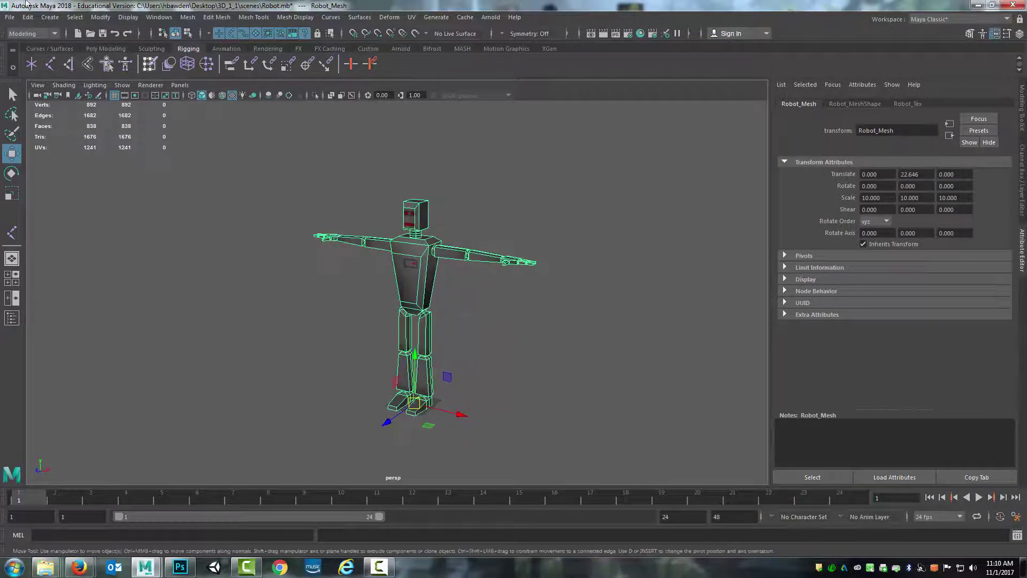
Delete the robot mesh's construction history and freeze its transformations.
{"action": "left_click", "coordinate": [26, 17]}
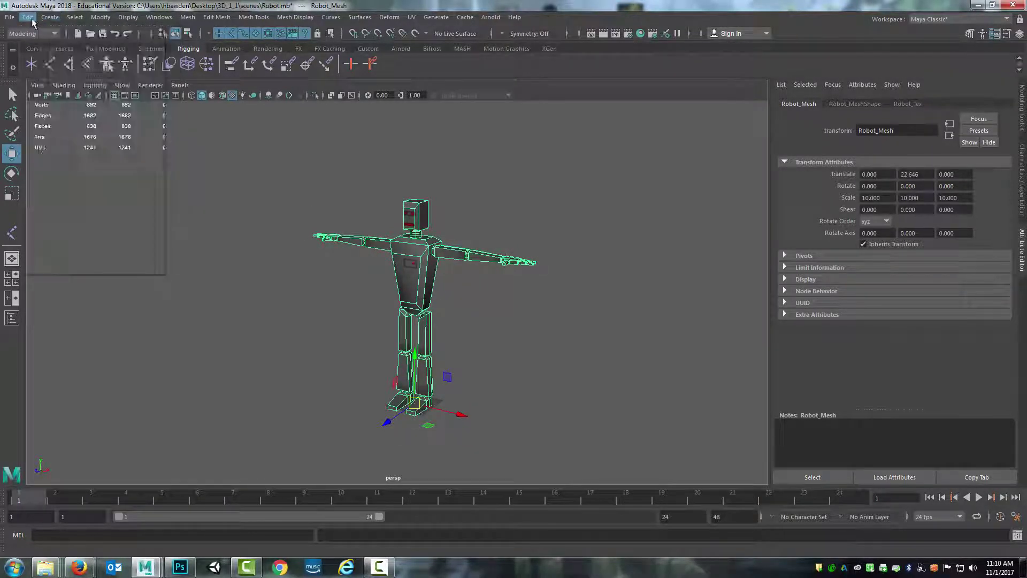
{"action": "mouse_move", "coordinate": [76, 156]}
{"action": "left_click", "coordinate": [190, 162]}
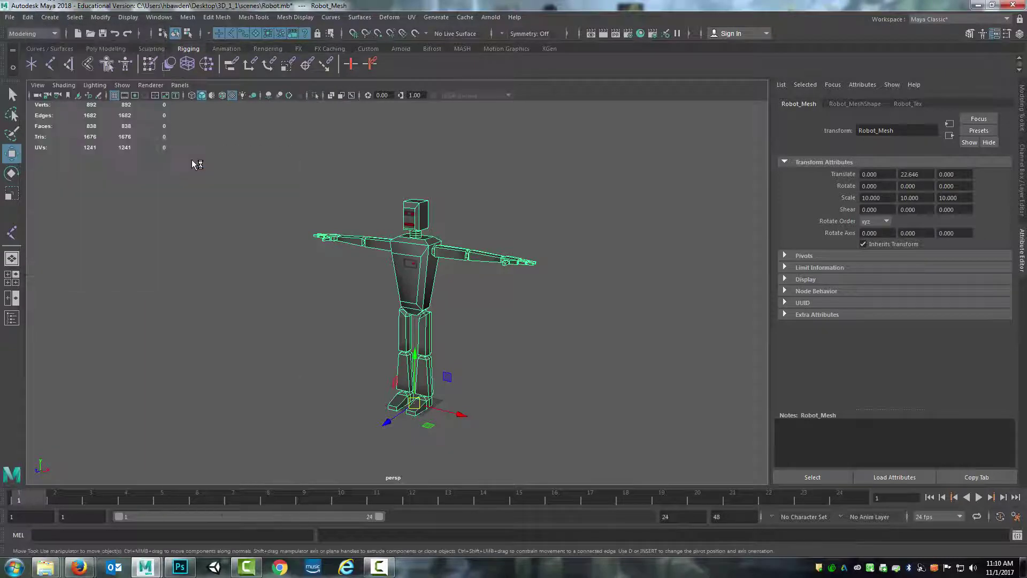
{"action": "left_click", "coordinate": [101, 17]}
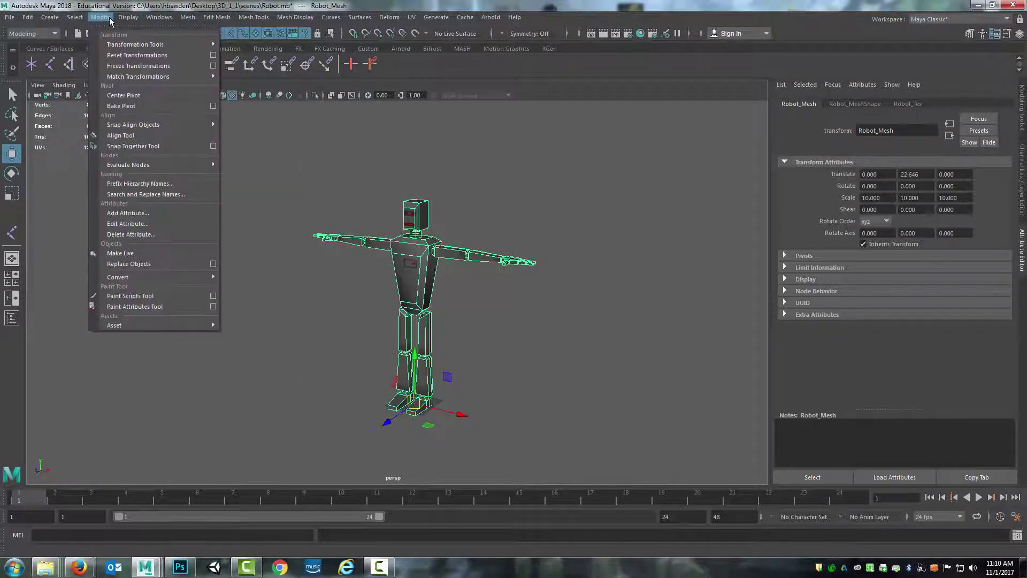
{"action": "left_click", "coordinate": [114, 67]}
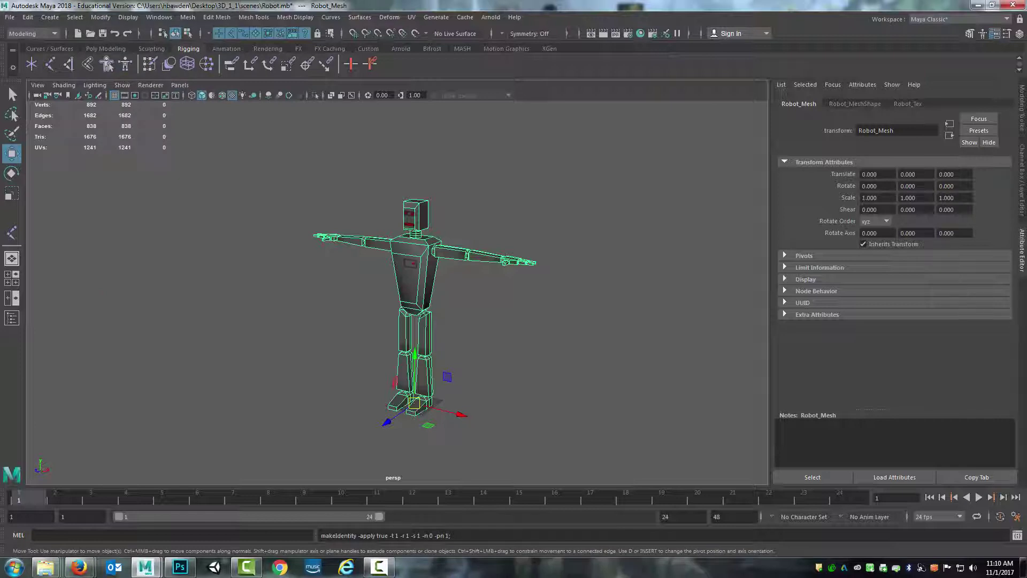
{"action": "left_click_drag", "start_coordinate": [445, 201], "coordinate": [419, 174], "text": "alt"}
{"action": "left_click_drag", "start_coordinate": [395, 234], "coordinate": [402, 231], "text": "alt"}
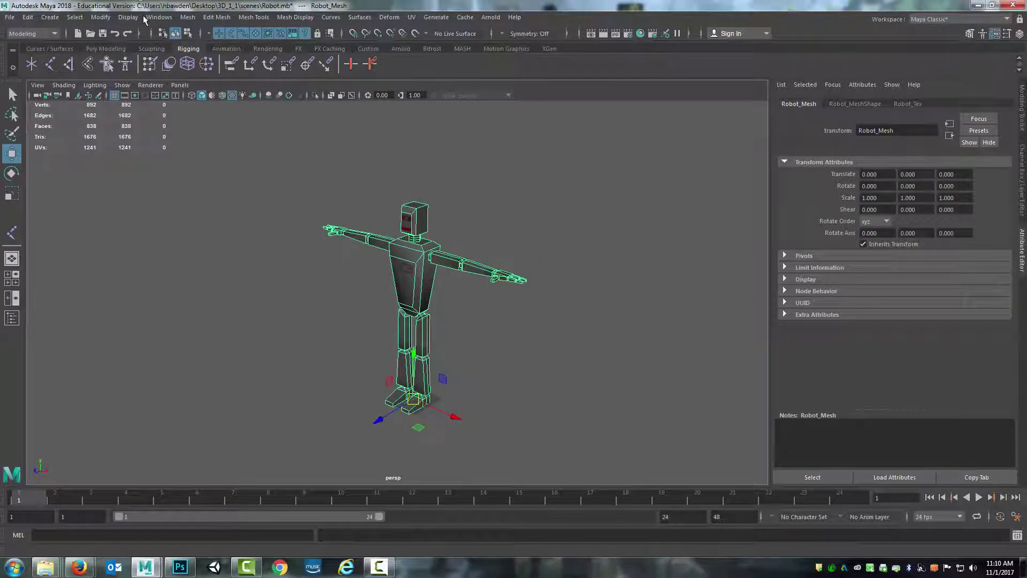
Check the scene's objects in the Outliner and close it.
{"action": "left_click", "coordinate": [159, 17]}
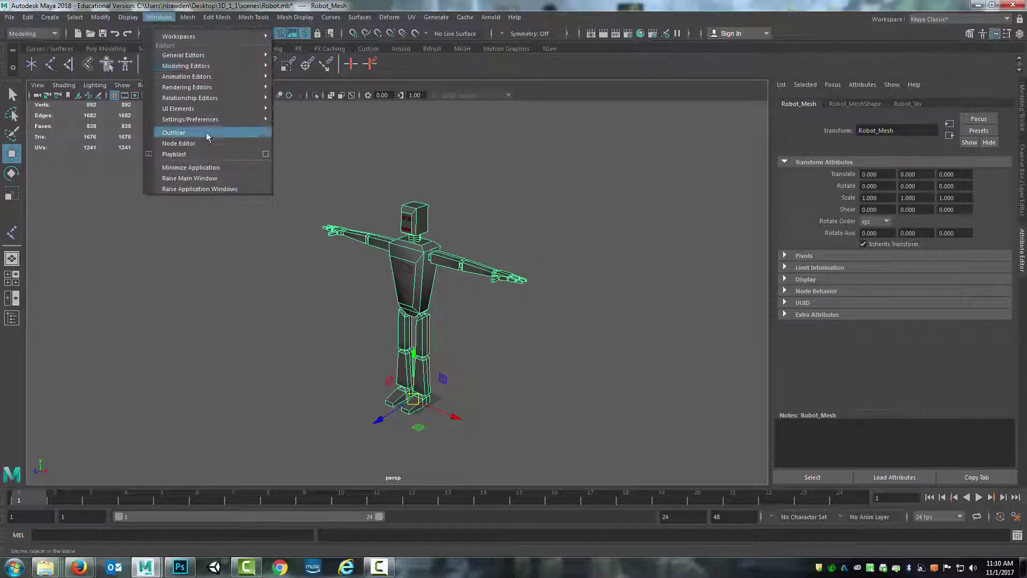
{"action": "left_click", "coordinate": [174, 132]}
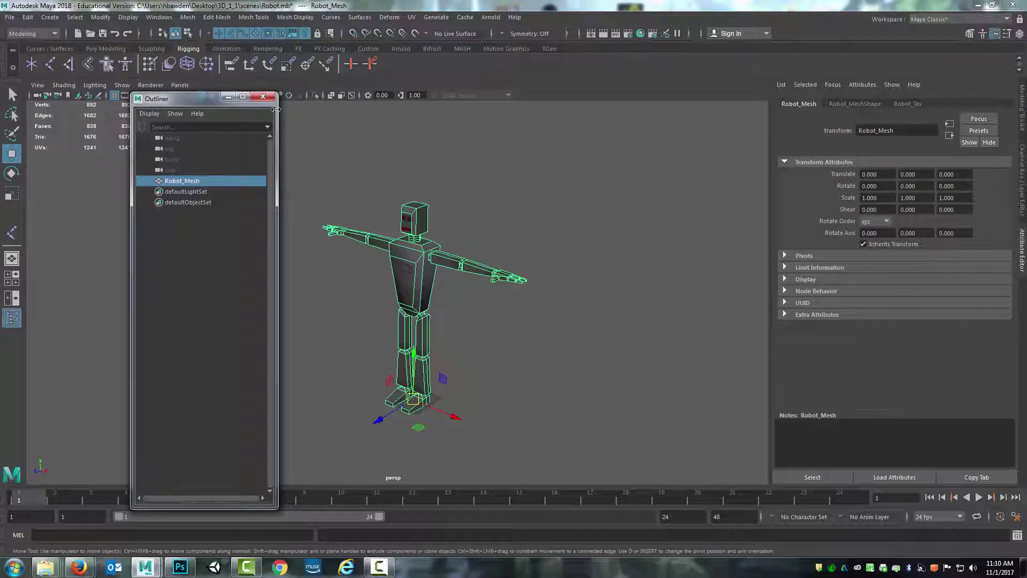
{"action": "left_click", "coordinate": [262, 97]}
{"action": "left_click_drag", "start_coordinate": [306, 264], "coordinate": [267, 261], "text": "alt"}
Save the scene under its existing file name.
{"action": "left_click", "coordinate": [11, 18]}
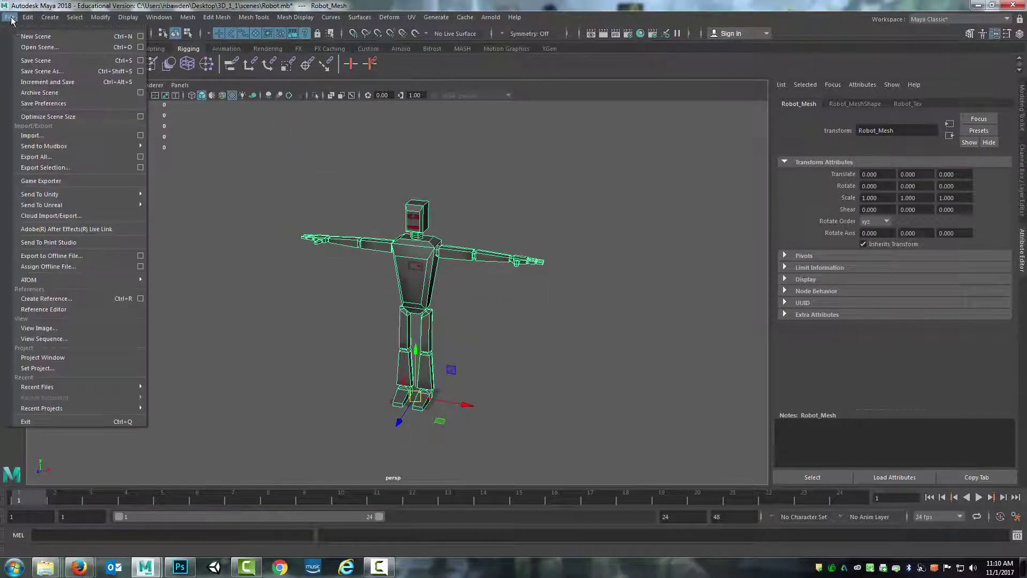
{"action": "left_click", "coordinate": [32, 60]}
{"action": "left_click_drag", "start_coordinate": [469, 262], "coordinate": [440, 297], "text": "alt"}
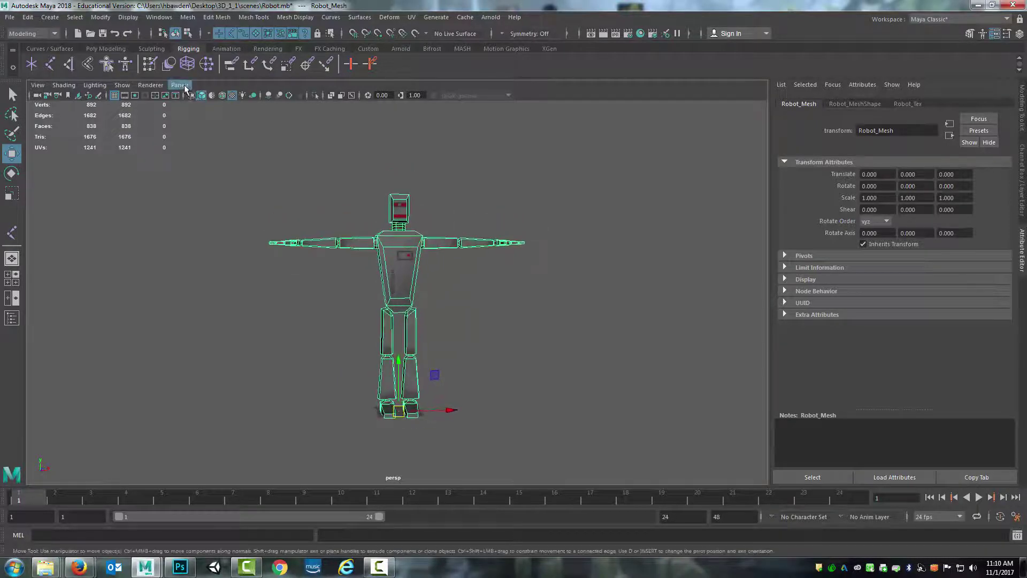
Switch to the Rigging menu set and activate the Create Joints tool with default settings.
{"action": "left_click", "coordinate": [50, 65]}
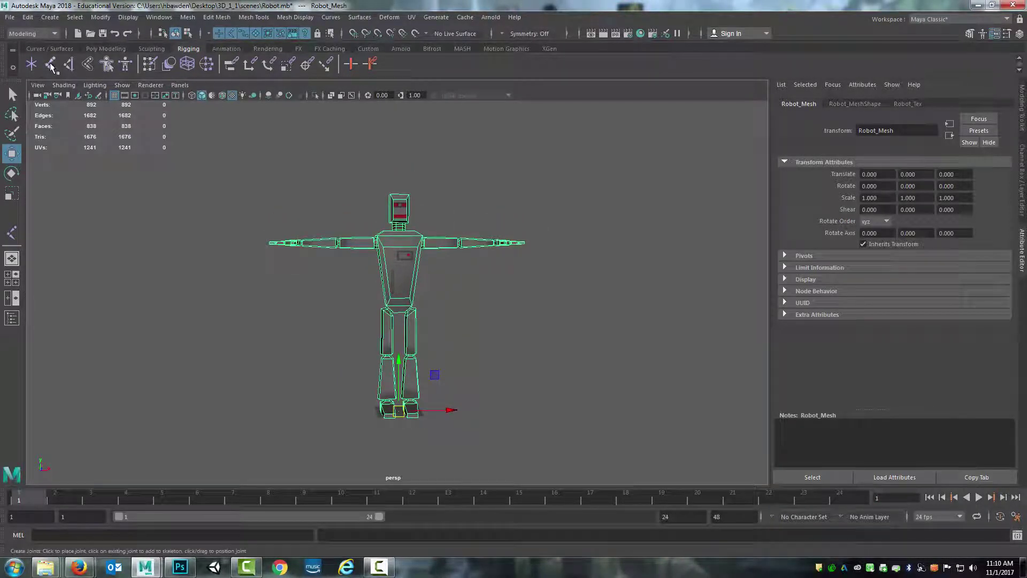
{"action": "left_click", "coordinate": [51, 66]}
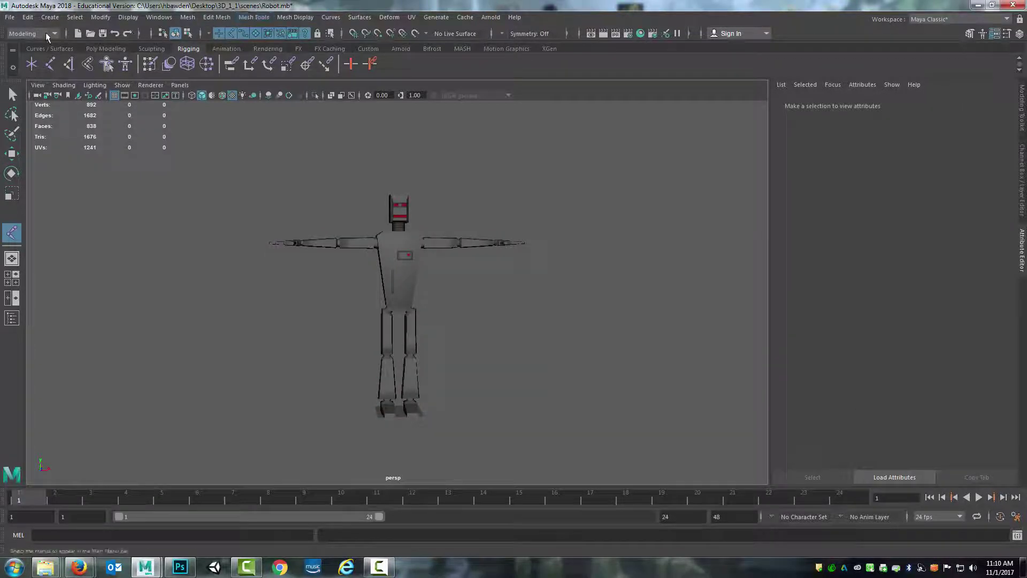
{"action": "left_click", "coordinate": [47, 34]}
{"action": "left_click", "coordinate": [38, 56]}
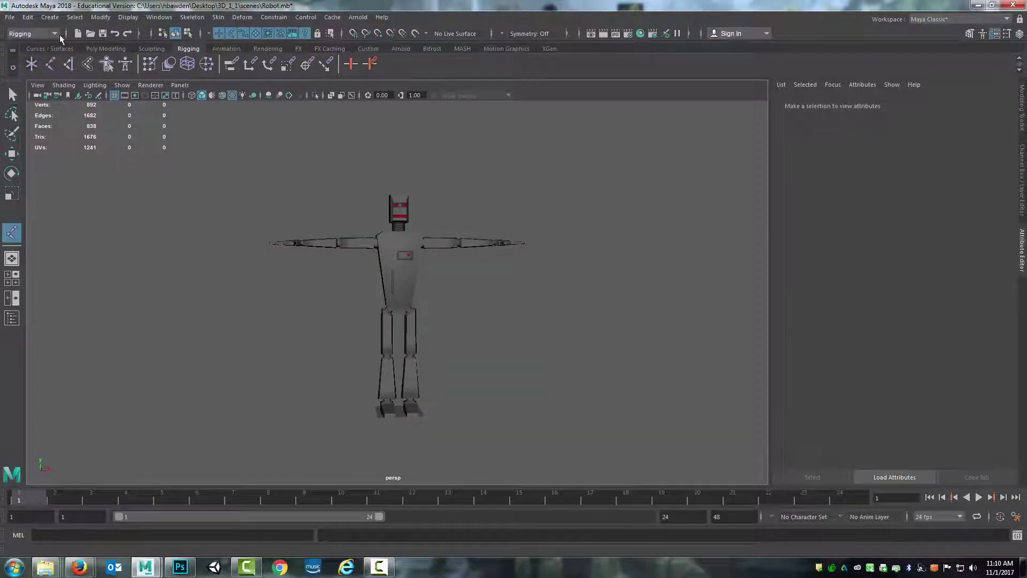
{"action": "left_click", "coordinate": [194, 18]}
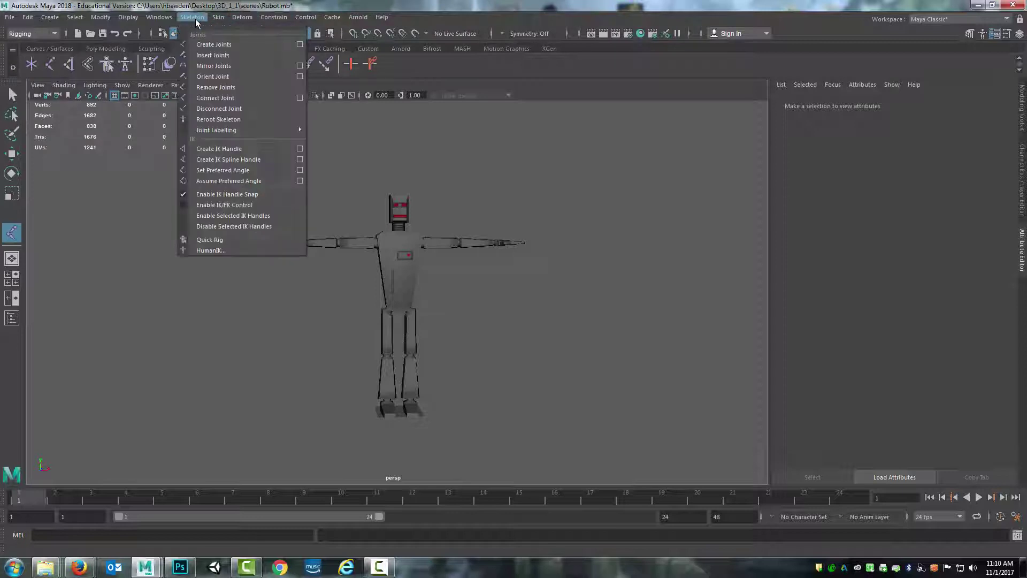
{"action": "left_click", "coordinate": [204, 47]}
{"action": "left_click_drag", "start_coordinate": [523, 294], "coordinate": [464, 379], "text": "alt"}
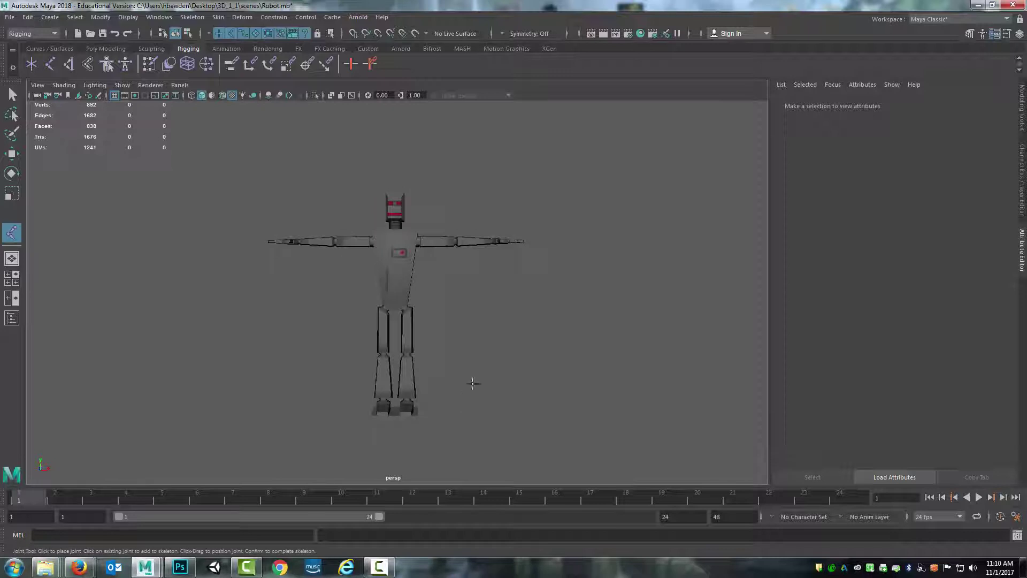
{"action": "left_click_drag", "start_coordinate": [461, 343], "coordinate": [428, 342], "text": "alt"}
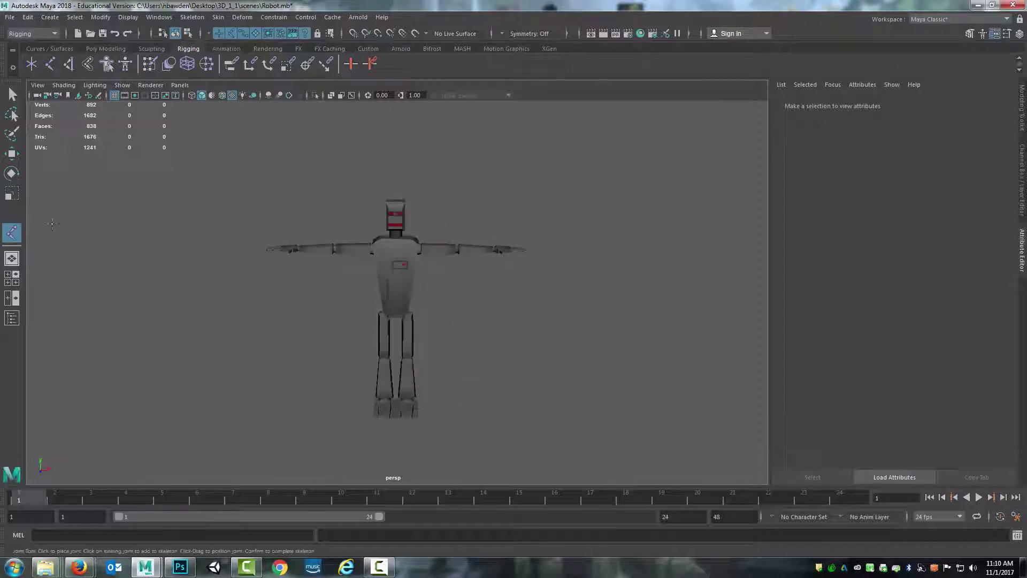
Try out the joint tool with a chain of seven joints spread around the robot's feet, and delete its last selected joint's chain.
{"action": "left_click", "coordinate": [498, 375]}
{"action": "left_click", "coordinate": [448, 416]}
{"action": "left_click", "coordinate": [369, 386]}
{"action": "left_click", "coordinate": [242, 335]}
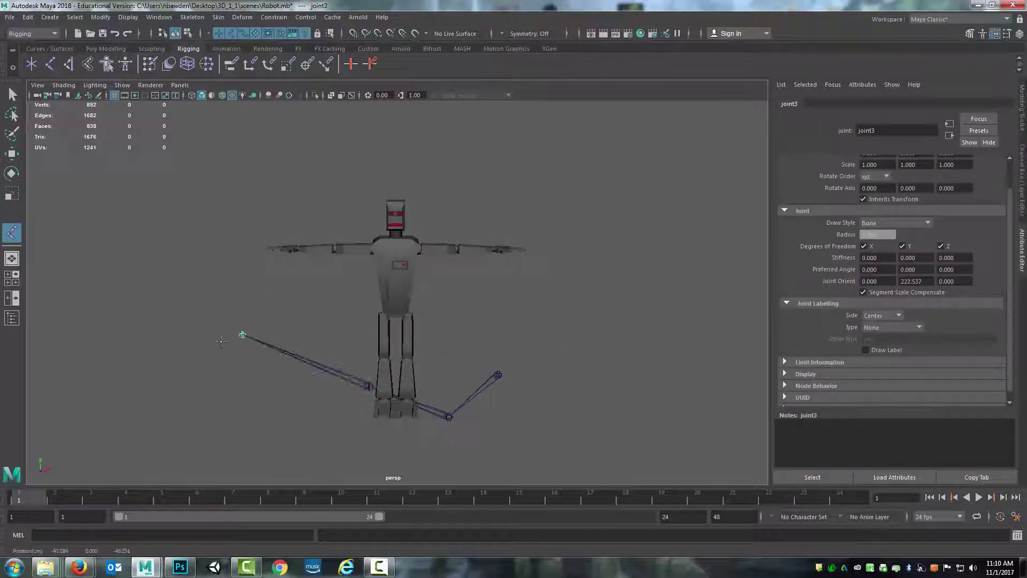
{"action": "left_click_drag", "start_coordinate": [221, 341], "coordinate": [115, 423]}
{"action": "left_click", "coordinate": [167, 337]}
{"action": "left_click", "coordinate": [452, 310]}
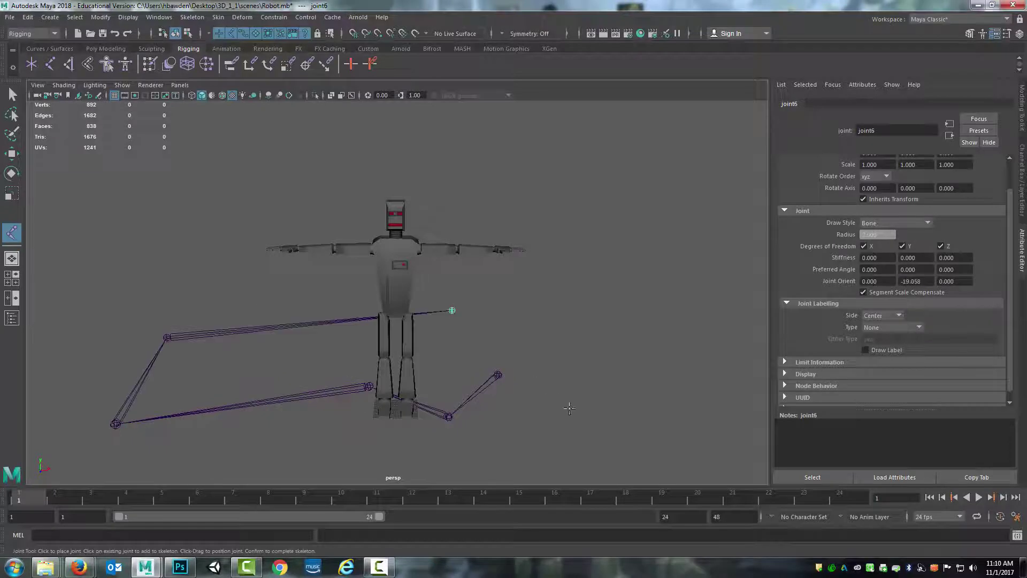
{"action": "left_click", "coordinate": [570, 408]}
{"action": "left_click_drag", "start_coordinate": [570, 409], "coordinate": [475, 338], "text": "alt"}
{"action": "left_click", "coordinate": [12, 94]}
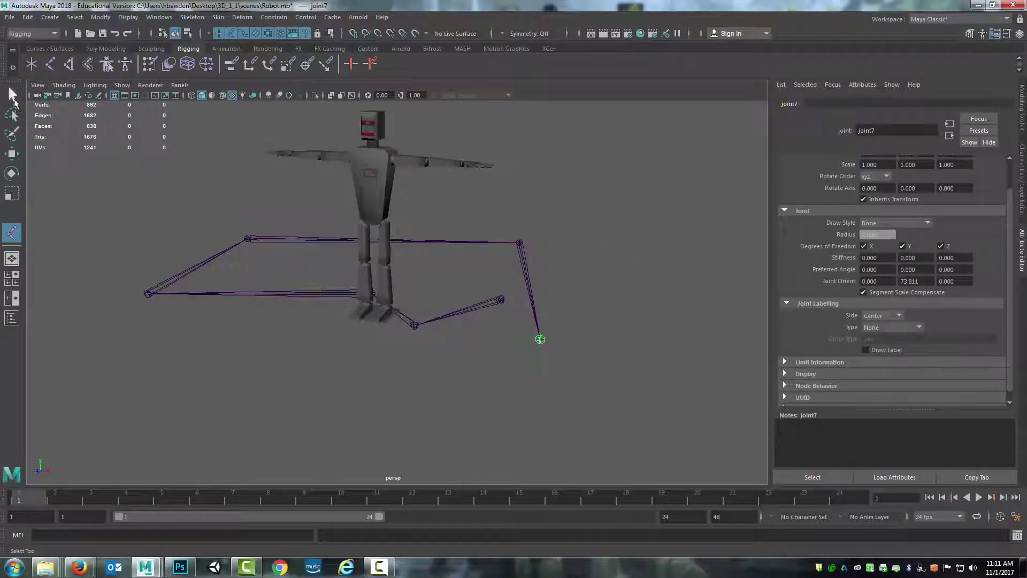
{"action": "key", "text": "Delete"}
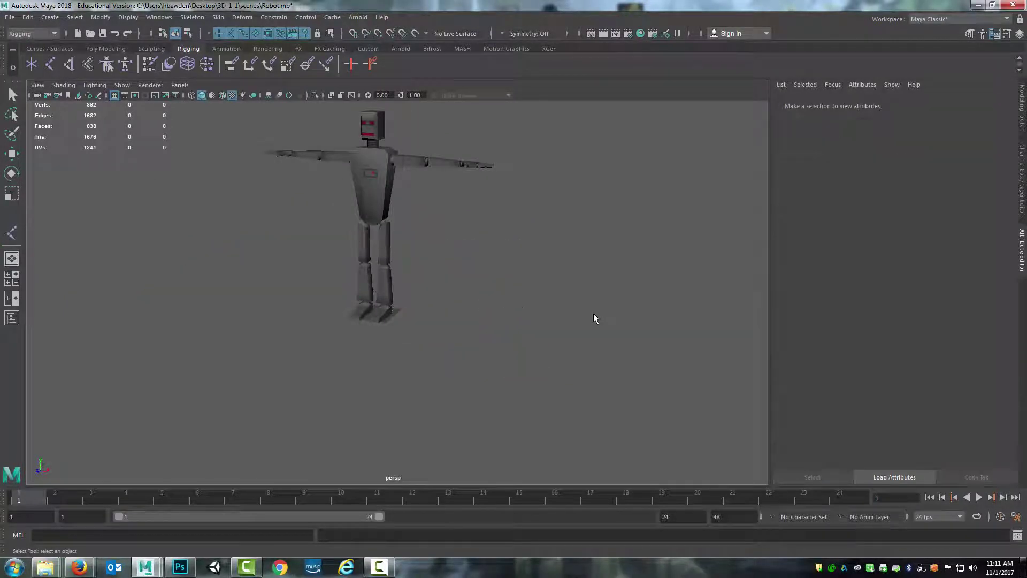
Reactivate the Joint Tool and show the scene in the four-view layout.
{"action": "left_click_drag", "start_coordinate": [594, 319], "coordinate": [610, 289], "text": "alt"}
{"action": "left_click", "coordinate": [12, 233]}
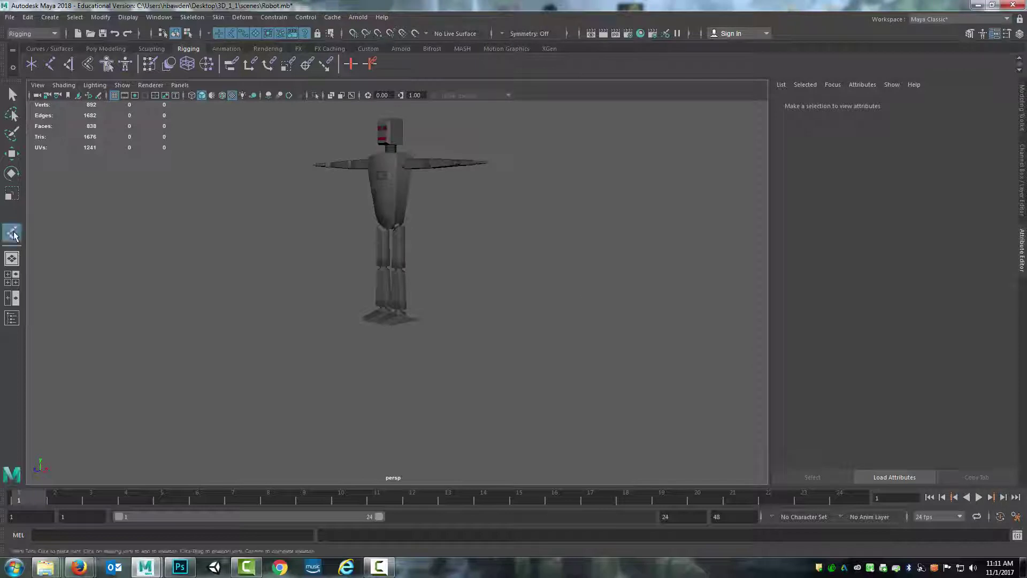
{"action": "left_click_drag", "start_coordinate": [459, 297], "coordinate": [337, 302], "text": "alt"}
{"action": "key", "text": "space"}
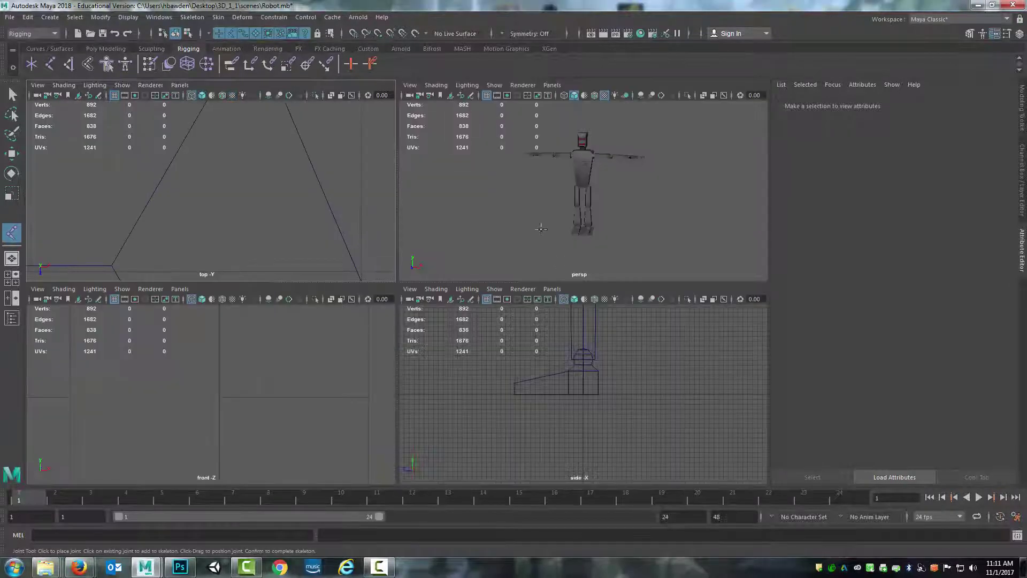
{"action": "key", "text": "space"}
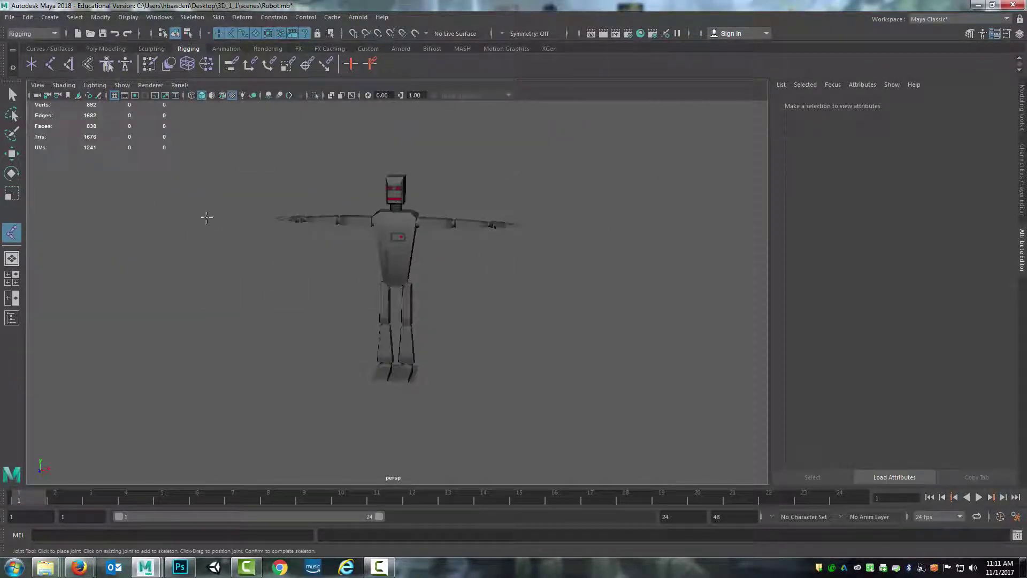
{"action": "left_click", "coordinate": [12, 281]}
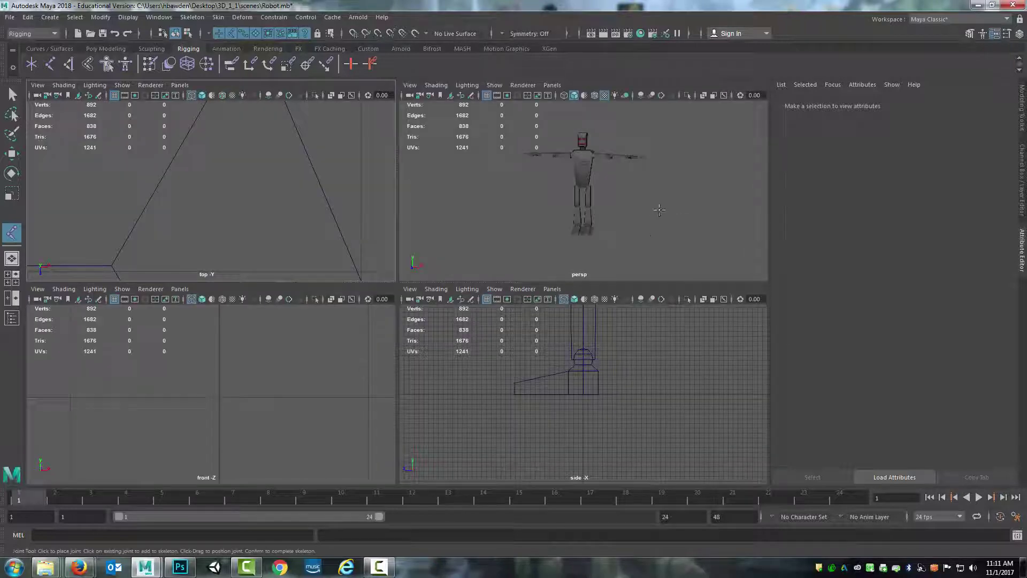
Frame the whole robot in the side, front and top views, and maximize the side view.
{"action": "left_click_drag", "start_coordinate": [609, 237], "coordinate": [521, 237], "text": "alt"}
{"action": "scroll", "coordinate": [547, 325], "scroll_direction": "up", "scroll_amount": 4}
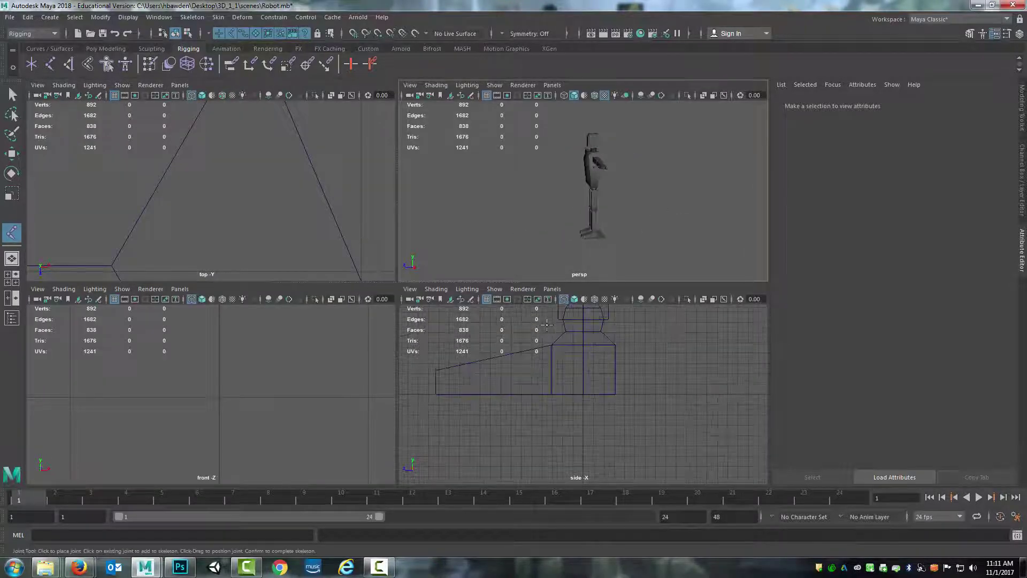
{"action": "scroll", "coordinate": [547, 324], "scroll_direction": "down", "scroll_amount": 10}
{"action": "scroll", "coordinate": [551, 369], "scroll_direction": "down", "scroll_amount": 3}
{"action": "scroll", "coordinate": [302, 359], "scroll_direction": "down", "scroll_amount": 5}
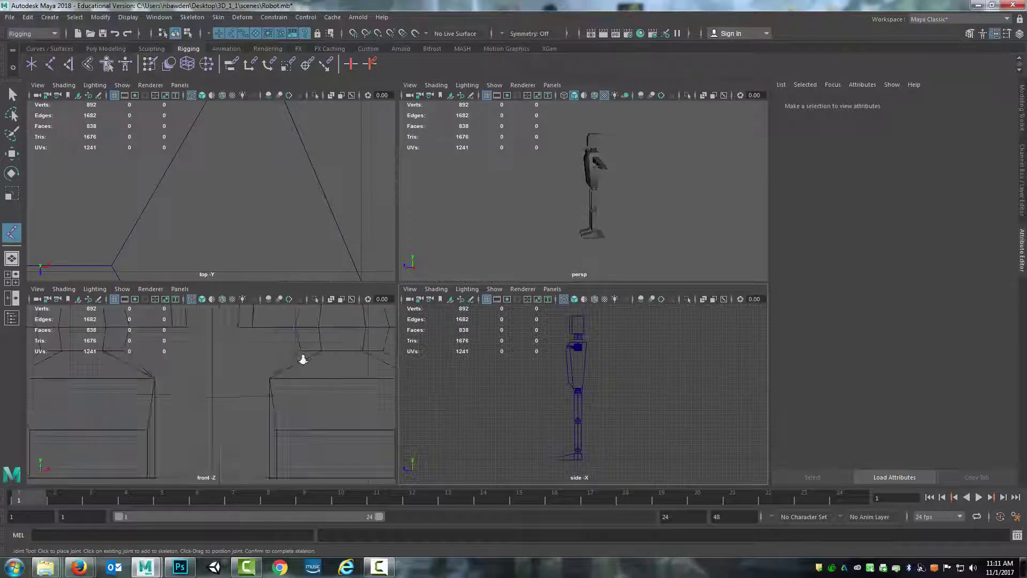
{"action": "scroll", "coordinate": [301, 357], "scroll_direction": "down", "scroll_amount": 8}
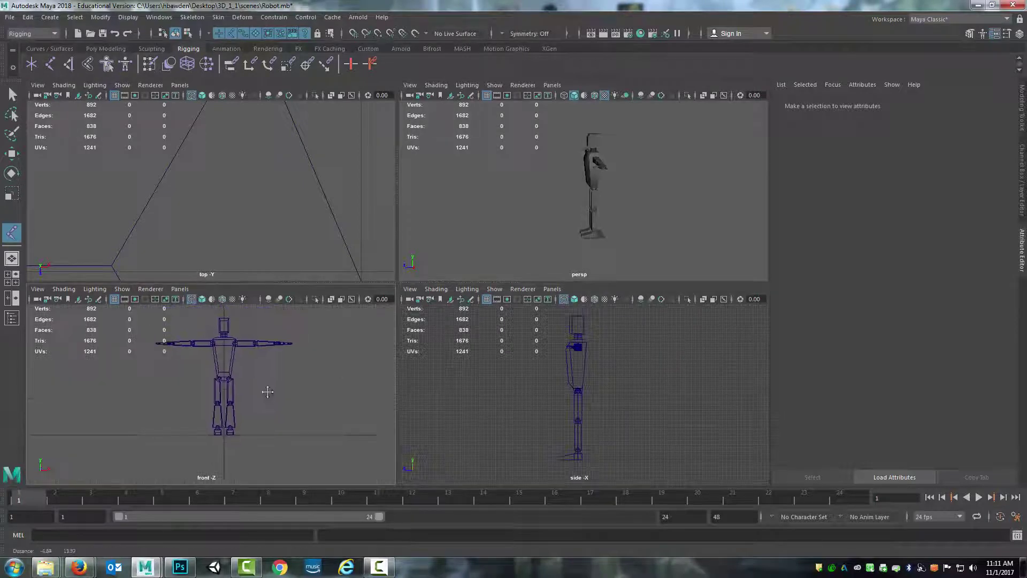
{"action": "scroll", "coordinate": [268, 208], "scroll_direction": "down", "scroll_amount": 10}
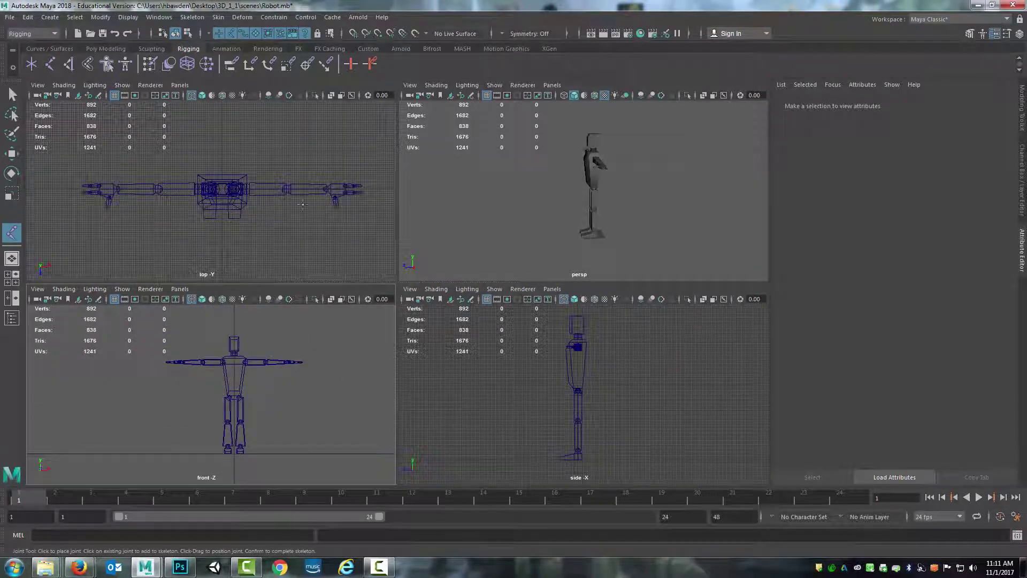
{"action": "scroll", "coordinate": [314, 208], "scroll_direction": "down", "scroll_amount": 1}
{"action": "middle_click_drag", "start_coordinate": [315, 208], "coordinate": [308, 194], "text": "alt"}
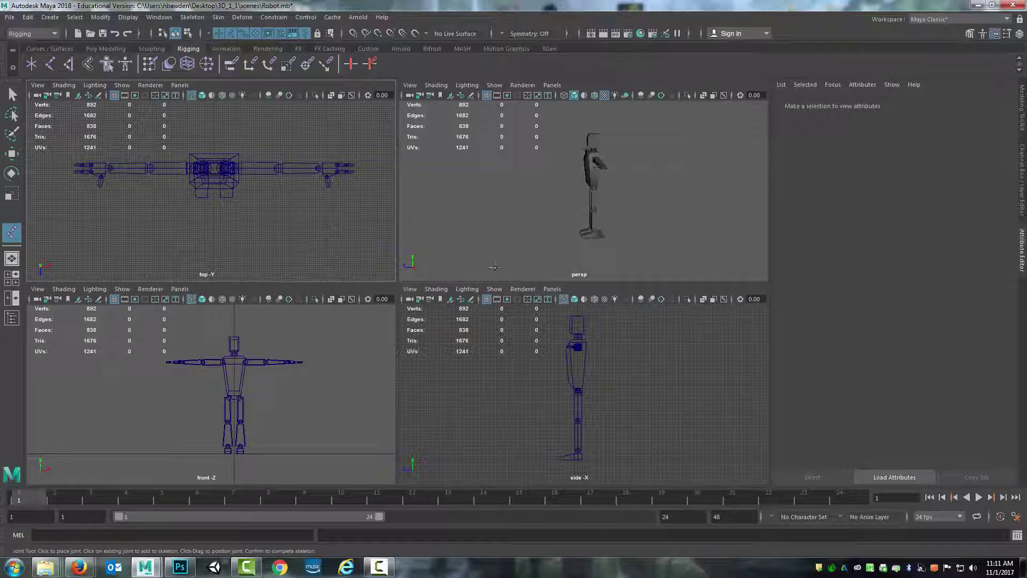
{"action": "key", "text": "space"}
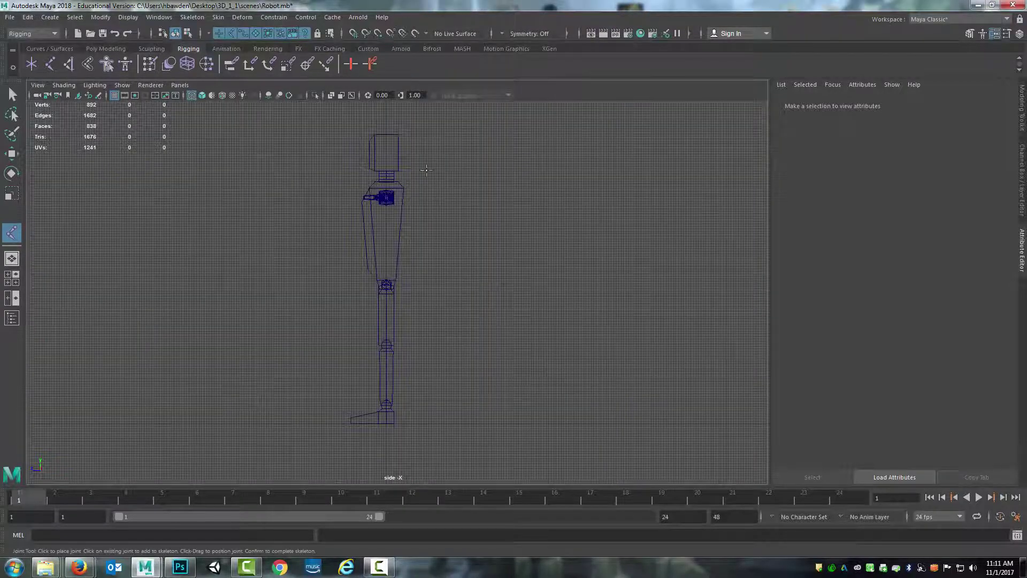
Examine the robot's profile from head to feet in the side view to plan where the skeleton joints go.
{"action": "scroll", "coordinate": [488, 294], "scroll_direction": "down", "scroll_amount": 4}
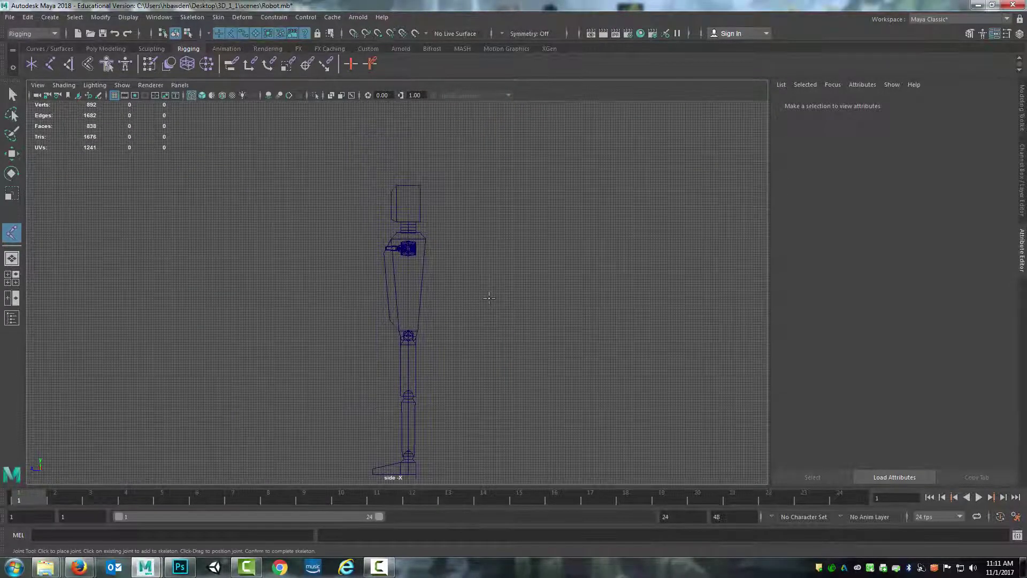
{"action": "scroll", "coordinate": [489, 299], "scroll_direction": "up", "scroll_amount": 5}
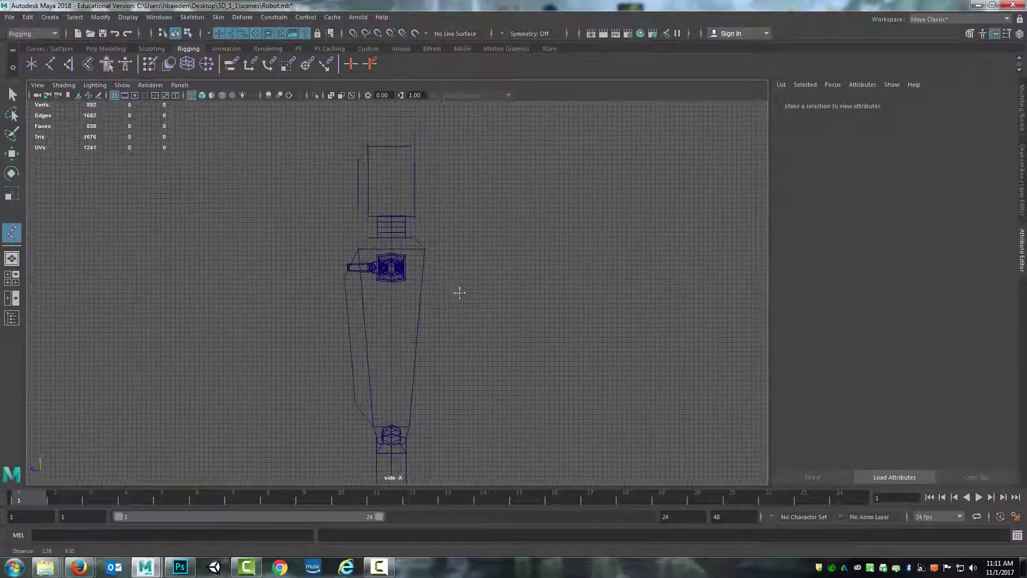
{"action": "scroll", "coordinate": [455, 296], "scroll_direction": "down", "scroll_amount": 4}
{"action": "middle_click_drag", "start_coordinate": [481, 387], "coordinate": [445, 332], "text": "alt"}
{"action": "middle_click_drag", "start_coordinate": [458, 197], "coordinate": [457, 308], "text": "alt"}
{"action": "scroll", "coordinate": [453, 281], "scroll_direction": "up", "scroll_amount": 5}
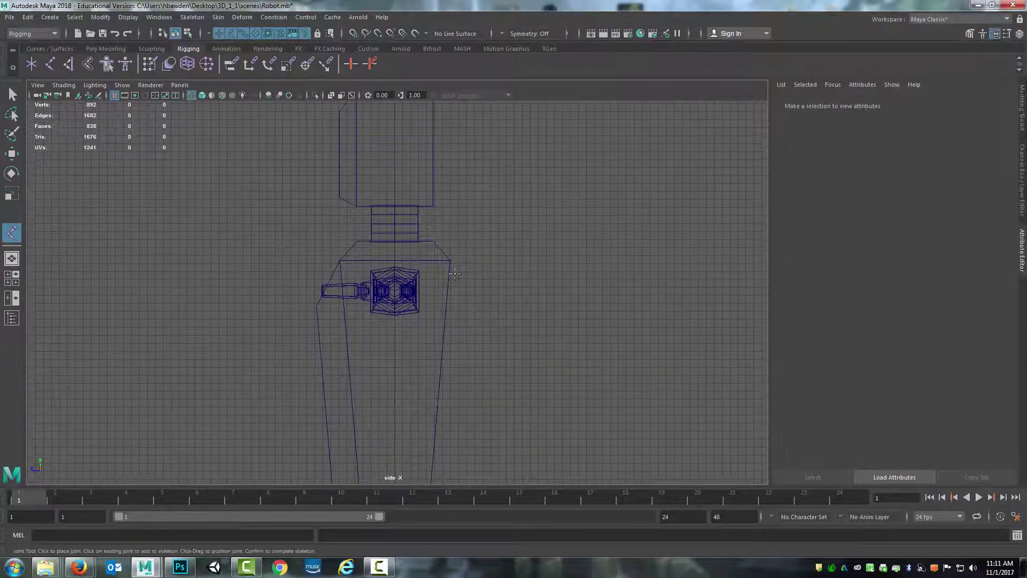
{"action": "scroll", "coordinate": [445, 284], "scroll_direction": "down", "scroll_amount": 5}
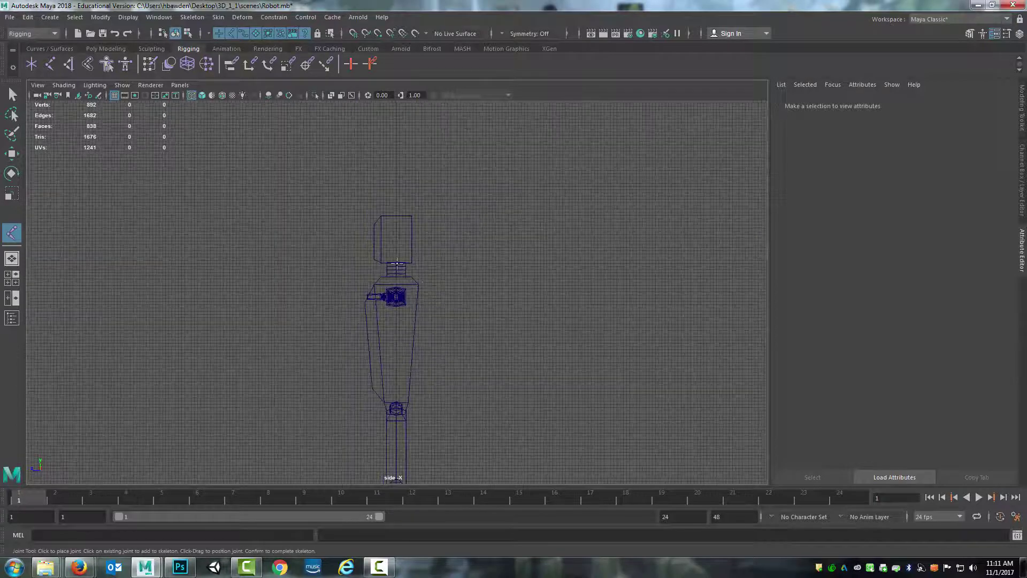
{"action": "left_click", "coordinate": [395, 164]}
{"action": "middle_click_drag", "start_coordinate": [395, 326], "coordinate": [392, 149], "text": "alt"}
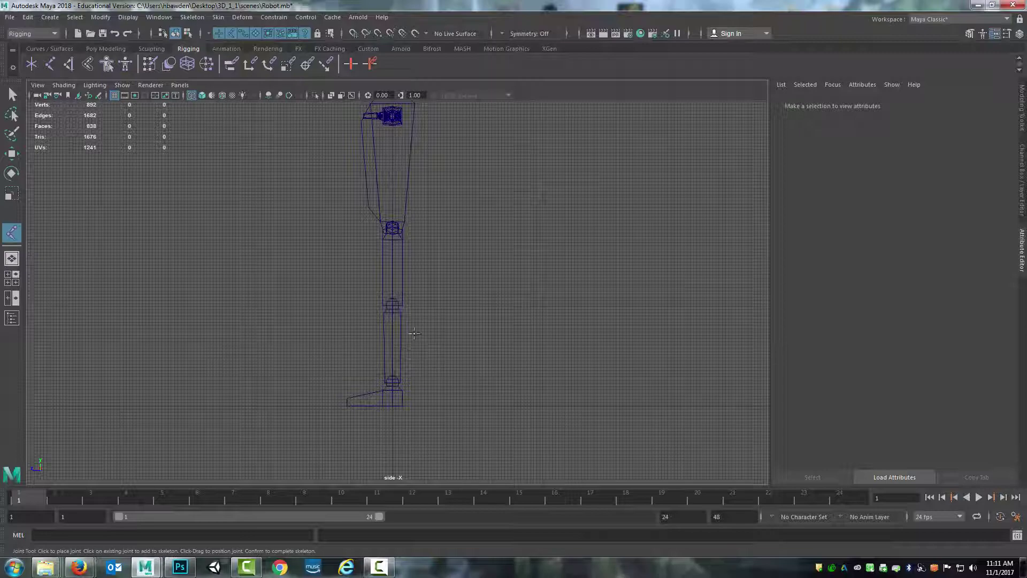
{"action": "middle_click_drag", "start_coordinate": [422, 268], "coordinate": [438, 365], "text": "alt"}
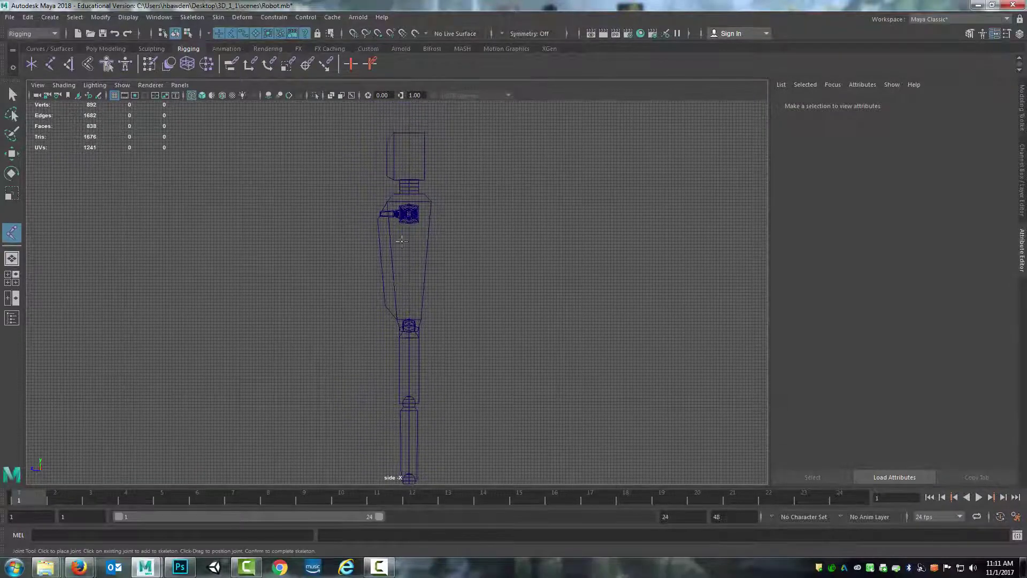
{"action": "middle_click_drag", "start_coordinate": [408, 234], "coordinate": [418, 269], "text": "alt"}
{"action": "middle_click_drag", "start_coordinate": [416, 316], "coordinate": [423, 314], "text": "alt"}
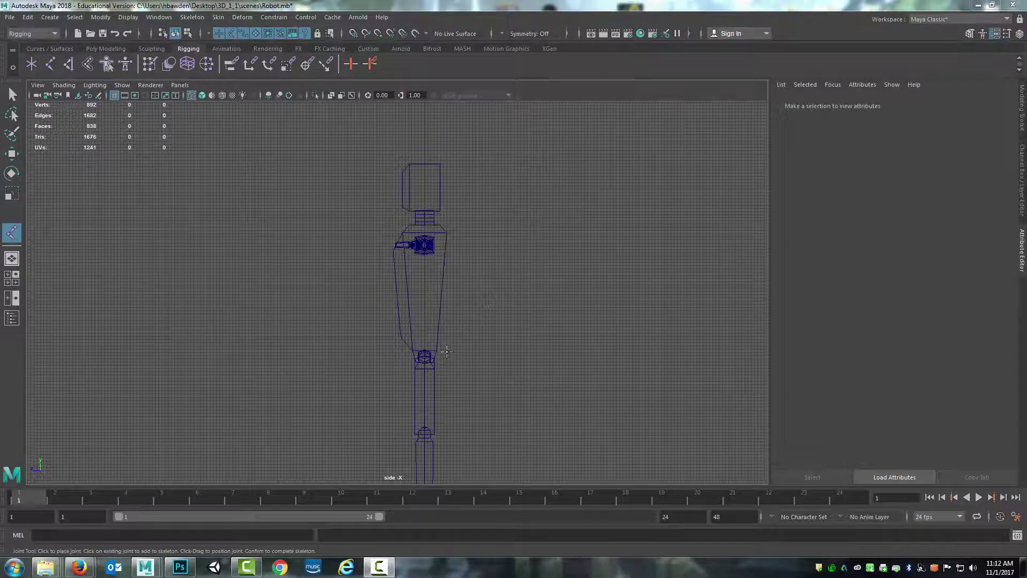
{"action": "middle_click_drag", "start_coordinate": [448, 350], "coordinate": [423, 329], "text": "alt"}
{"action": "scroll", "coordinate": [473, 335], "scroll_direction": "down", "scroll_amount": 1}
{"action": "scroll", "coordinate": [468, 334], "scroll_direction": "down", "scroll_amount": 1}
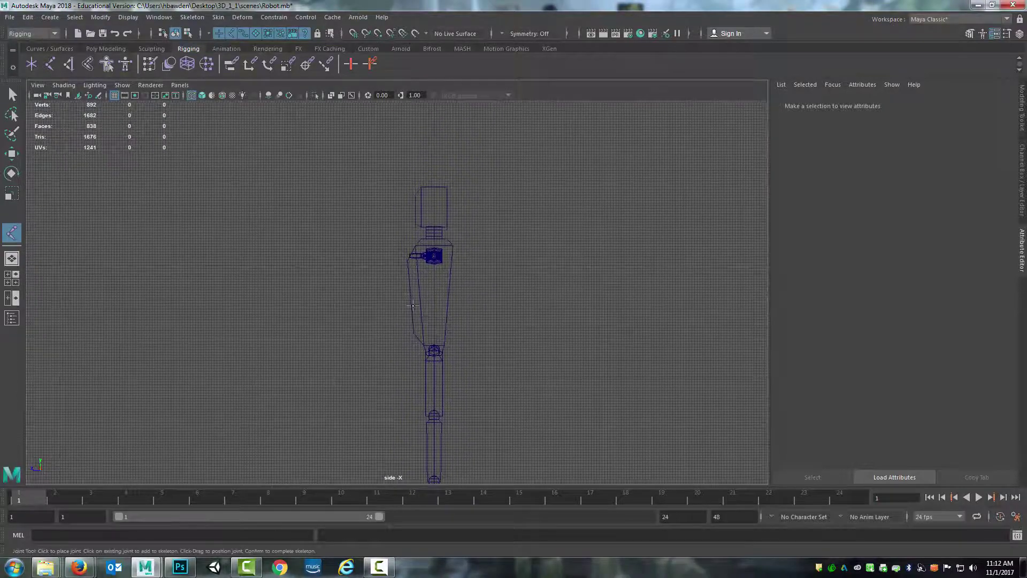
{"action": "middle_click_drag", "start_coordinate": [449, 270], "coordinate": [469, 261], "text": "alt"}
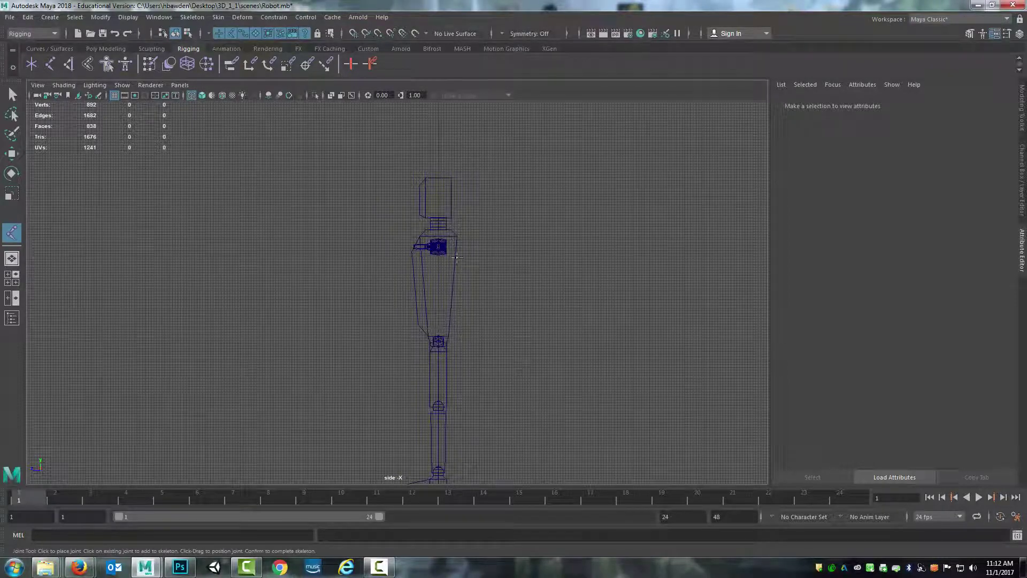
Switch from the side view to a maximized front view framed on the robot's torso and hips.
{"action": "key", "text": "space"}
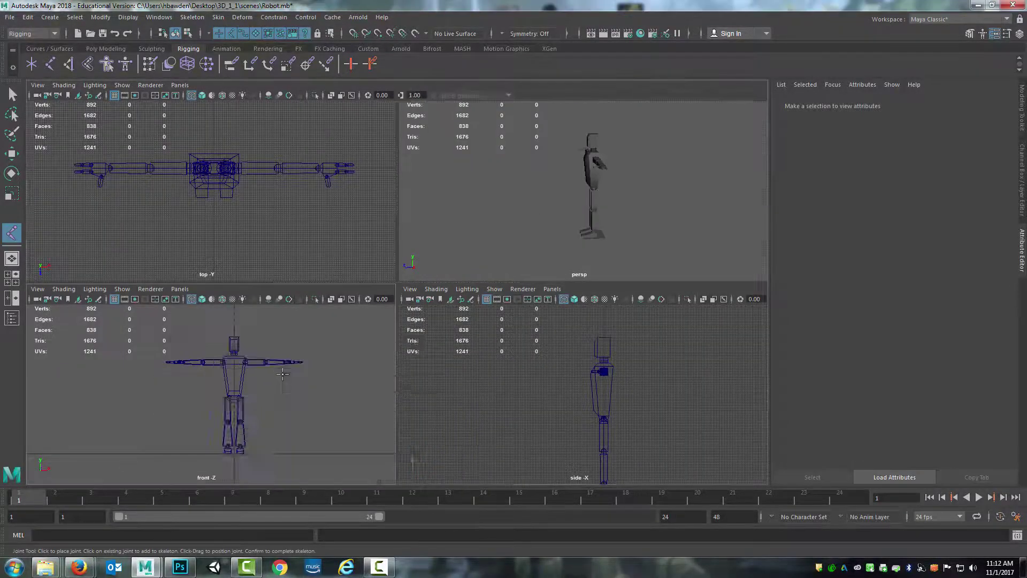
{"action": "key", "text": "space"}
{"action": "scroll", "coordinate": [394, 344], "scroll_direction": "up", "scroll_amount": 5}
{"action": "scroll", "coordinate": [345, 342], "scroll_direction": "up", "scroll_amount": 3}
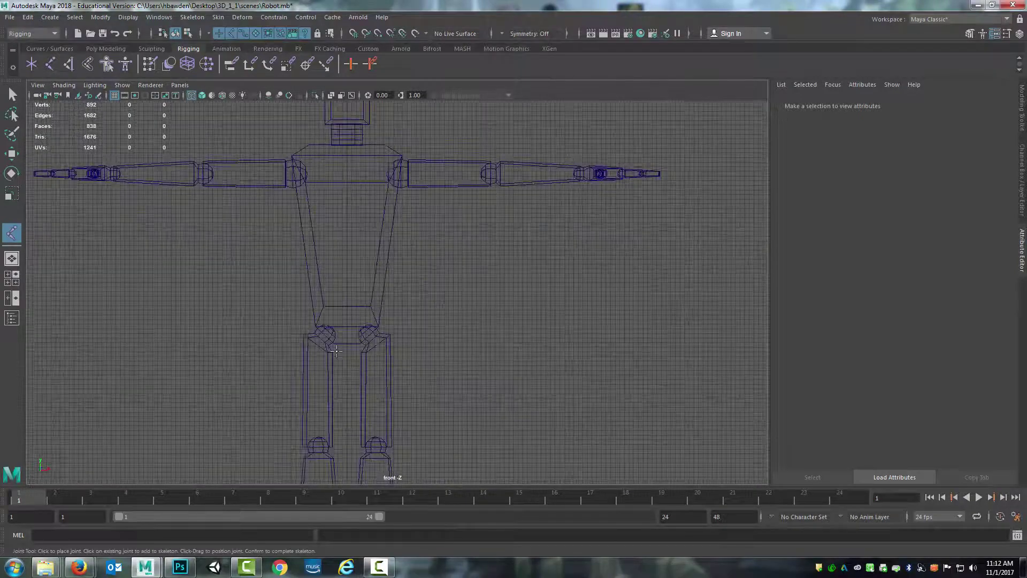
{"action": "middle_click_drag", "start_coordinate": [335, 355], "coordinate": [423, 351], "text": "alt"}
{"action": "scroll", "coordinate": [426, 273], "scroll_direction": "down", "scroll_amount": 3}
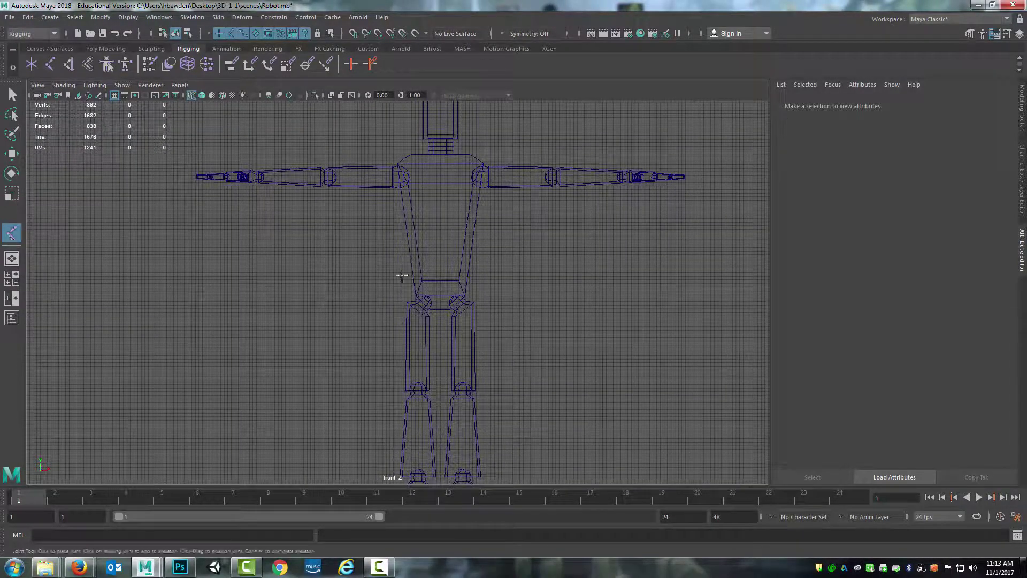
{"action": "scroll", "coordinate": [397, 292], "scroll_direction": "up", "scroll_amount": 4}
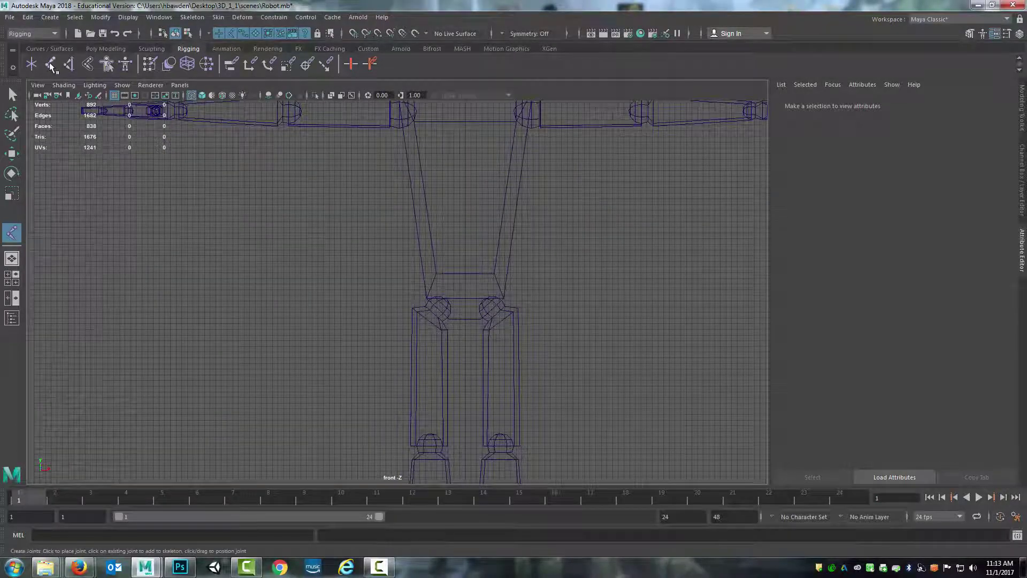
Activate Create Joints and place the root joint on the robot's centre line at the pelvis, snapped to the grid.
{"action": "left_click", "coordinate": [192, 16]}
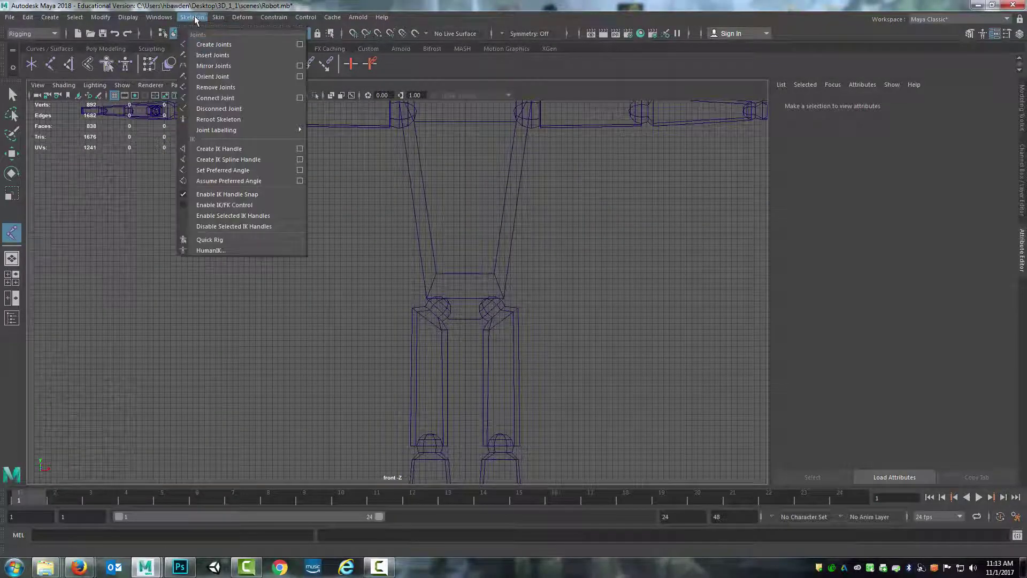
{"action": "left_click", "coordinate": [201, 44]}
{"action": "scroll", "coordinate": [413, 311], "scroll_direction": "up", "scroll_amount": 3}
{"action": "scroll", "coordinate": [413, 312], "scroll_direction": "down", "scroll_amount": 3}
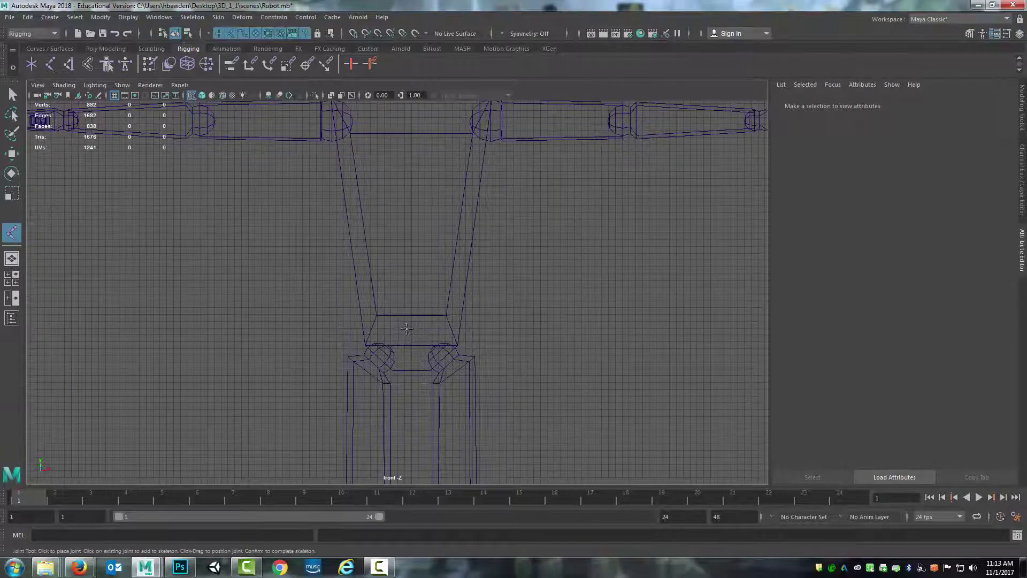
{"action": "key", "text": "x"}
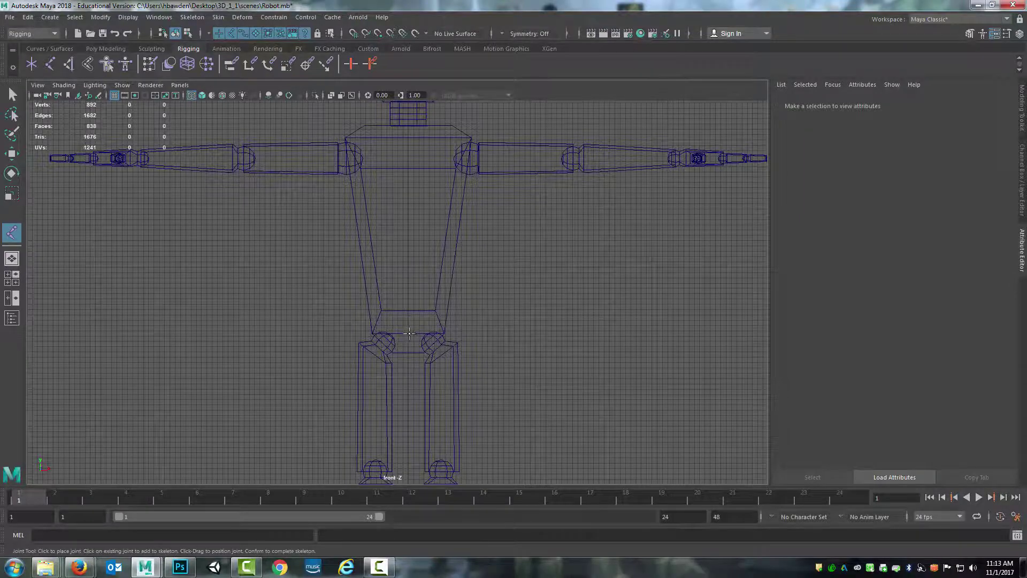
{"action": "scroll", "coordinate": [404, 243], "scroll_direction": "down", "scroll_amount": 5}
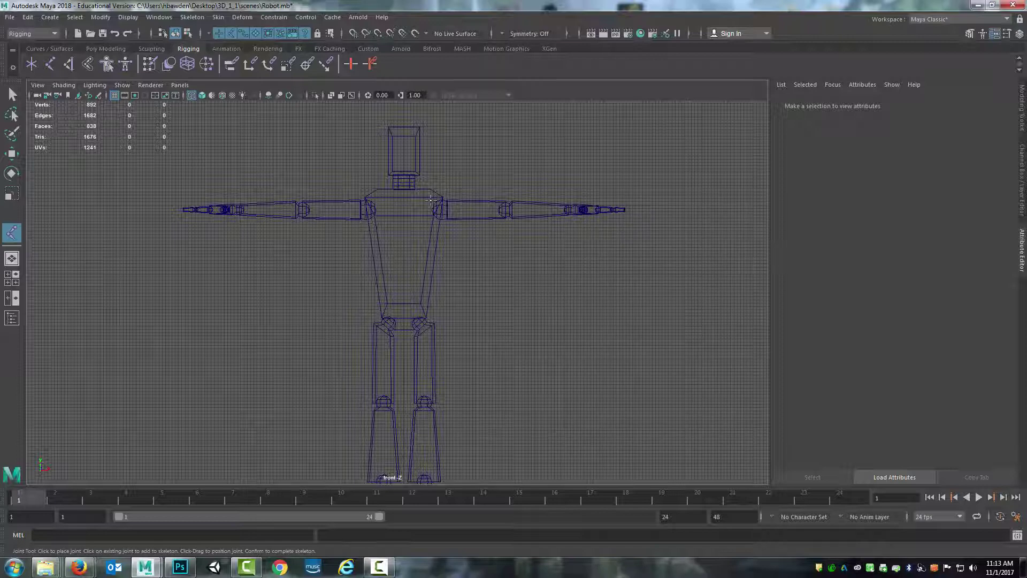
{"action": "scroll", "coordinate": [393, 309], "scroll_direction": "up", "scroll_amount": 2}
{"action": "scroll", "coordinate": [471, 310], "scroll_direction": "up", "scroll_amount": 1}
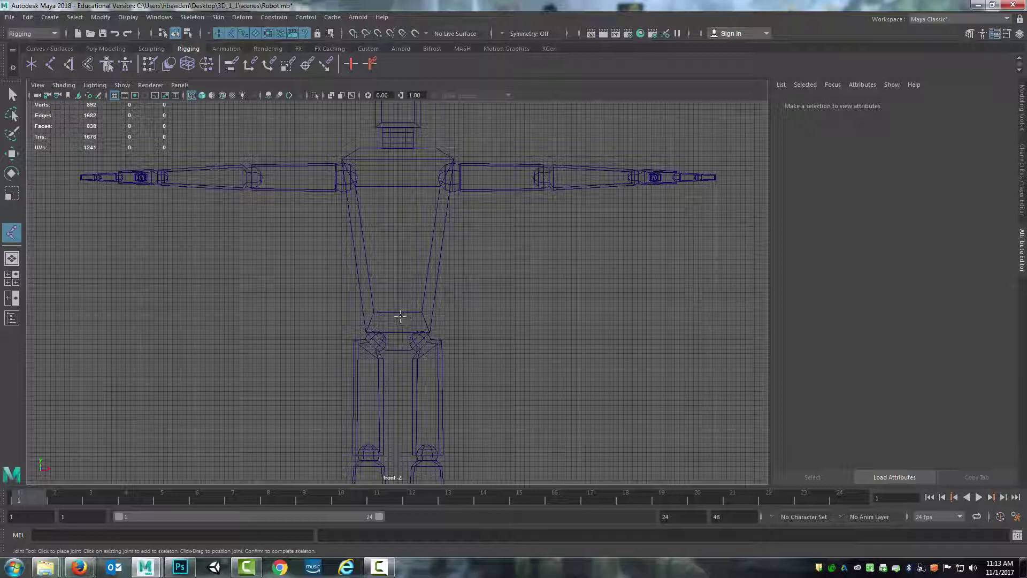
{"action": "left_click", "coordinate": [401, 332]}
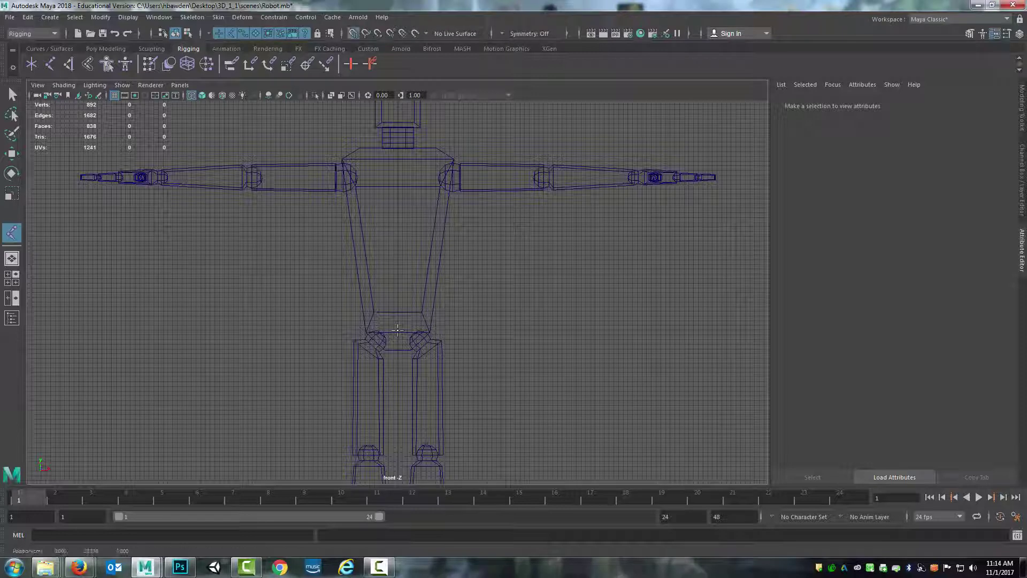
{"action": "left_click", "coordinate": [397, 329]}
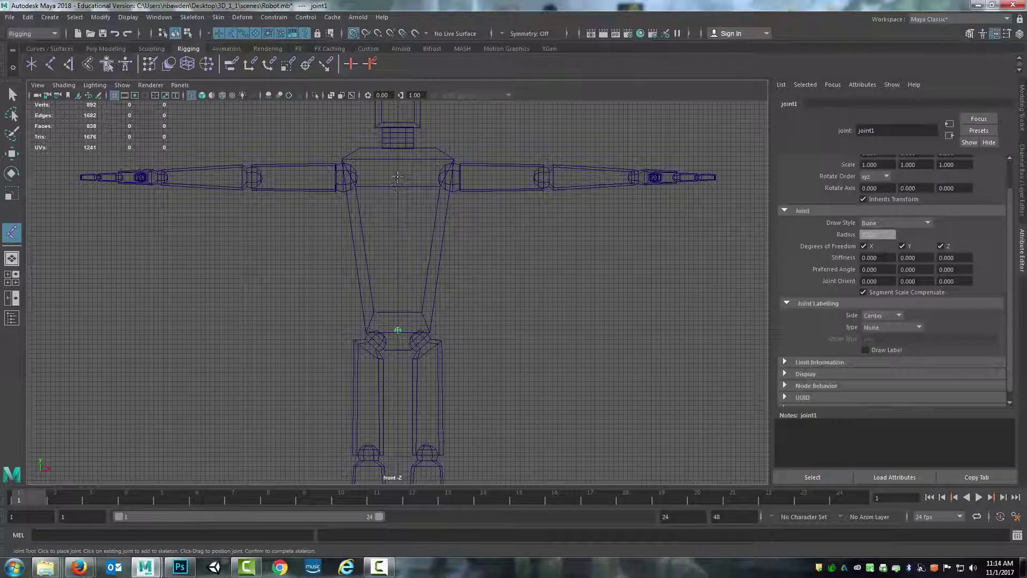
Extend the chain with grid-snapped joints at the chest, neck base, head base and top of the head, and finish it with the Select tool.
{"action": "left_click", "coordinate": [398, 175]}
{"action": "middle_click_drag", "start_coordinate": [436, 167], "coordinate": [451, 244], "text": "alt"}
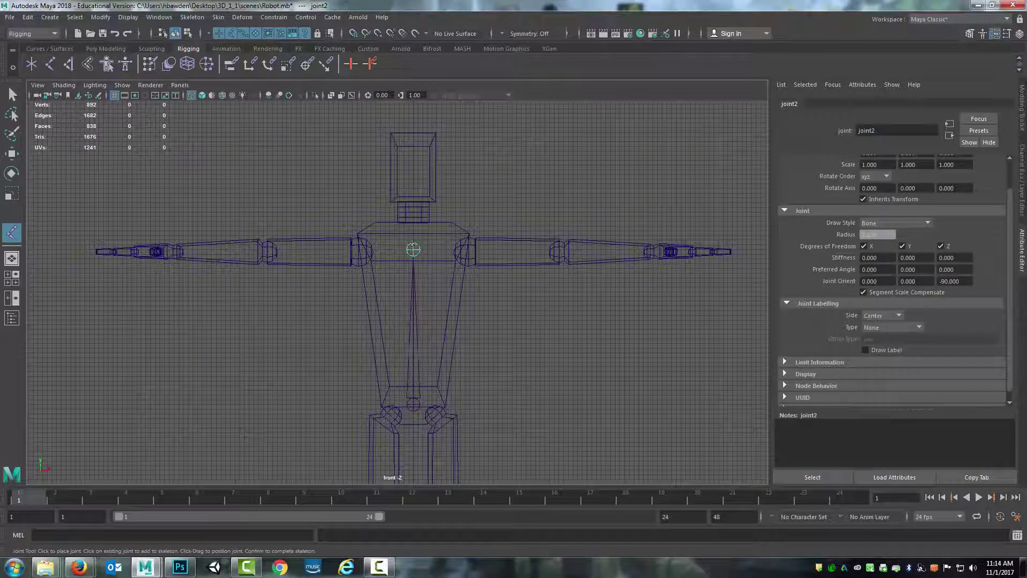
{"action": "key", "text": "x"}
{"action": "left_click", "coordinate": [413, 221]}
{"action": "key", "text": "x"}
{"action": "key", "text": "x"}
{"action": "left_click", "coordinate": [414, 131]}
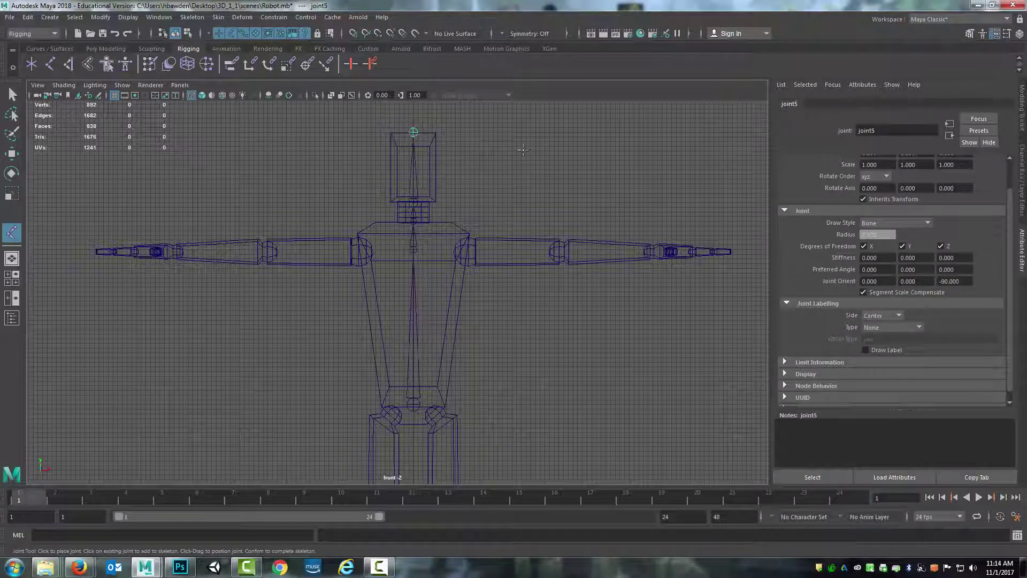
{"action": "middle_click_drag", "start_coordinate": [445, 262], "coordinate": [372, 341], "text": "alt"}
{"action": "scroll", "coordinate": [494, 247], "scroll_direction": "up", "scroll_amount": 3}
{"action": "scroll", "coordinate": [372, 340], "scroll_direction": "down", "scroll_amount": 3}
{"action": "left_click", "coordinate": [12, 95]}
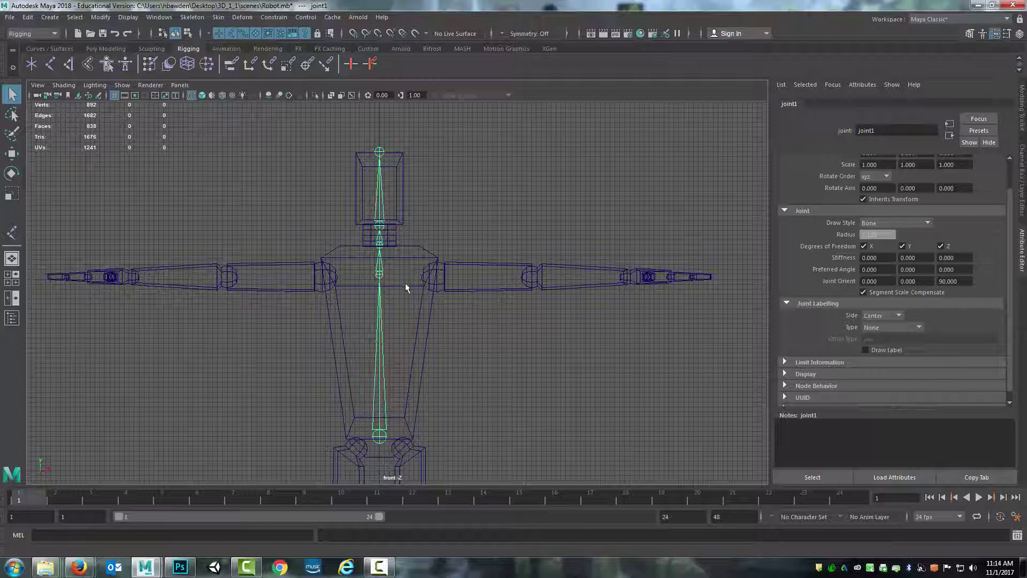
Move the root joint down vertically and snap its height to the vertices on the torso's lower edge.
{"action": "middle_click_drag", "start_coordinate": [394, 387], "coordinate": [418, 298], "text": "alt"}
{"action": "scroll", "coordinate": [451, 318], "scroll_direction": "down", "scroll_amount": 3}
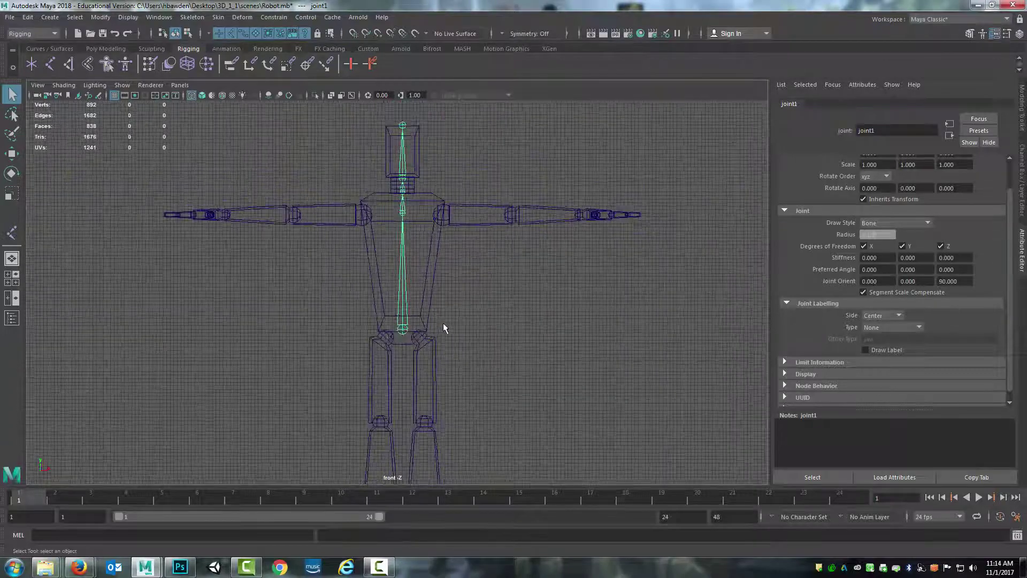
{"action": "scroll", "coordinate": [443, 323], "scroll_direction": "up", "scroll_amount": 8}
{"action": "middle_click_drag", "start_coordinate": [451, 363], "coordinate": [435, 220], "text": "alt"}
{"action": "scroll", "coordinate": [433, 302], "scroll_direction": "up", "scroll_amount": 4}
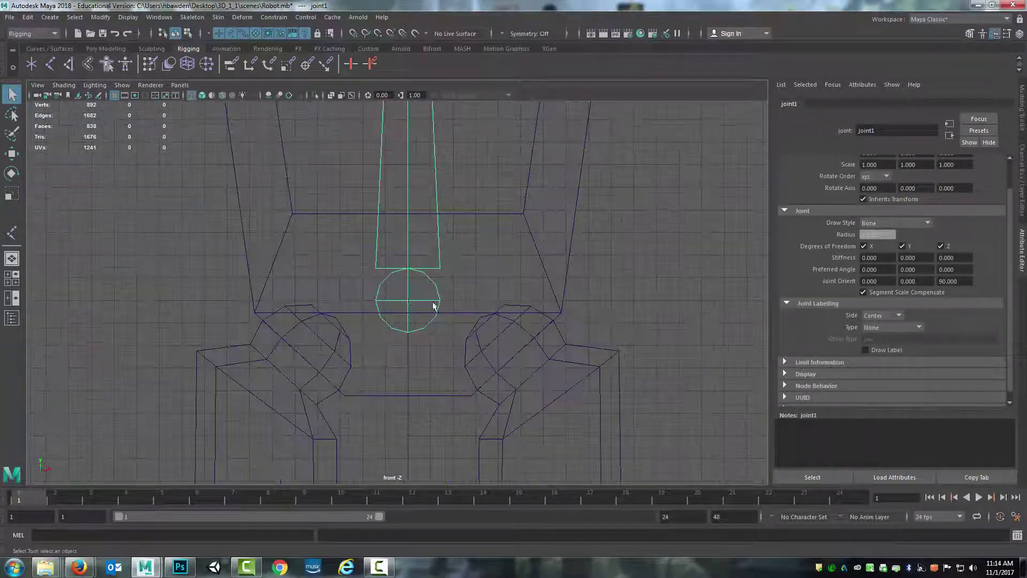
{"action": "key", "text": "w"}
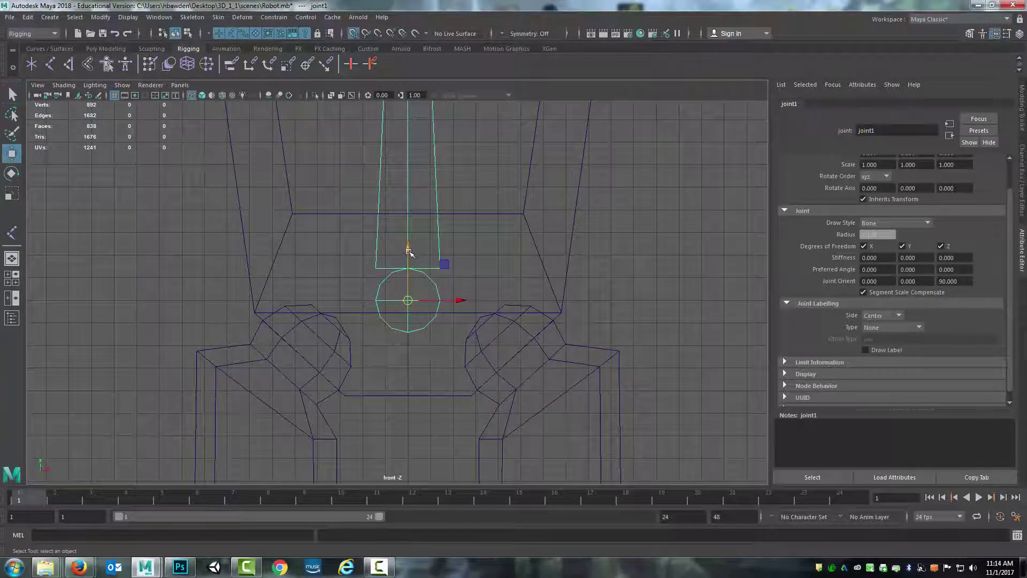
{"action": "left_click_drag", "start_coordinate": [408, 253], "coordinate": [406, 275]}
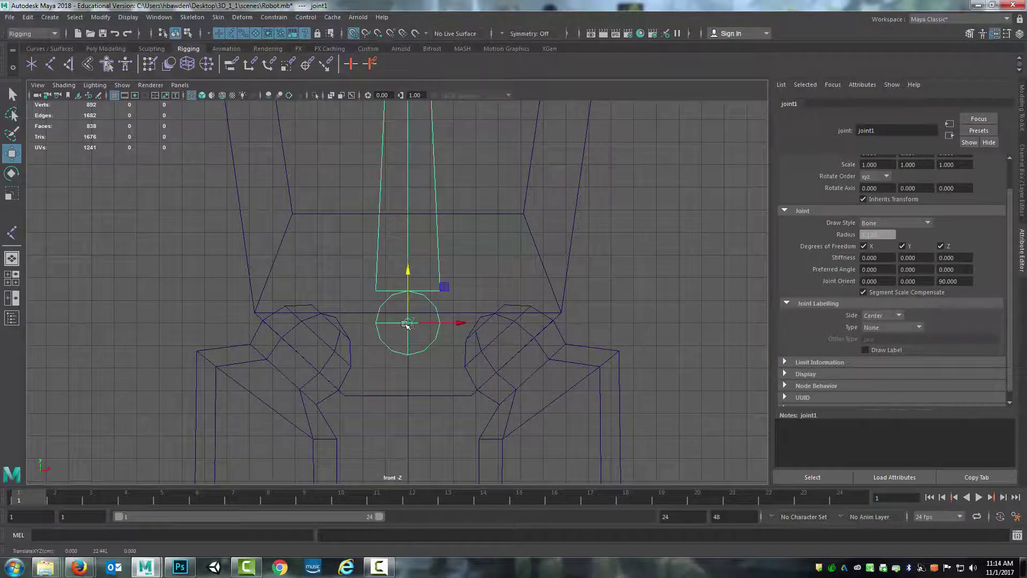
{"action": "key", "text": "v"}
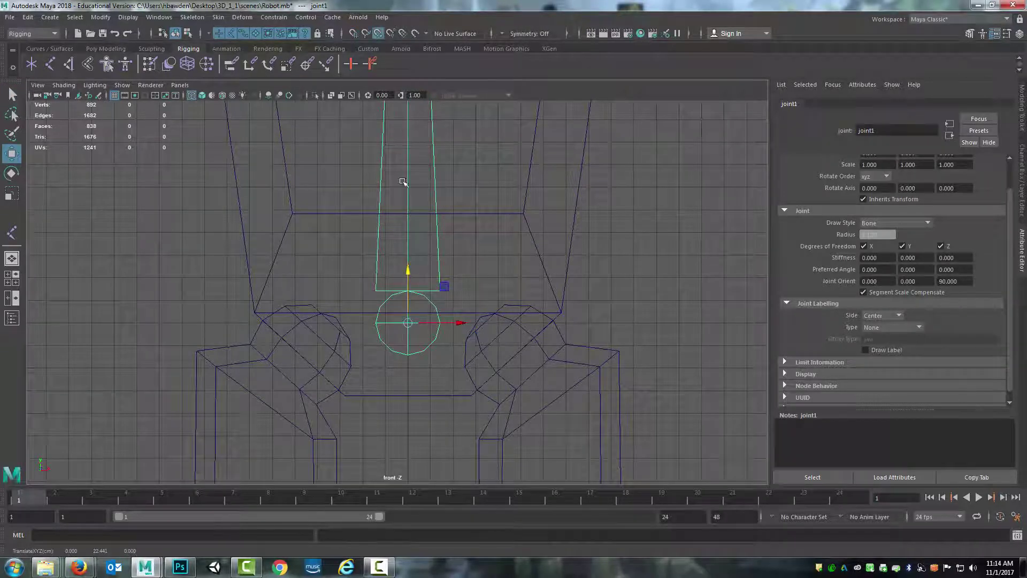
{"action": "left_click_drag", "start_coordinate": [408, 272], "coordinate": [568, 313]}
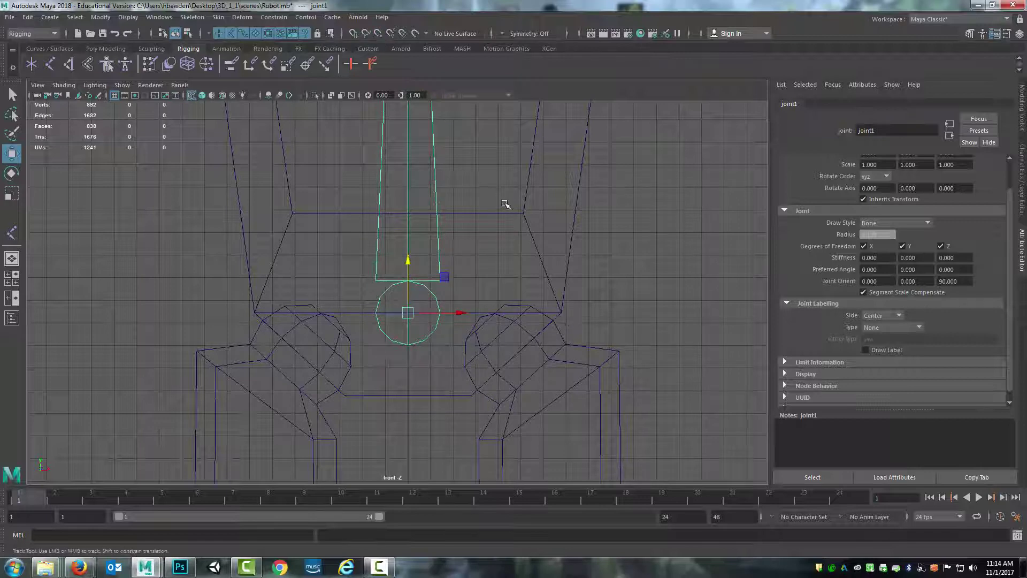
Select the chest joint and move it vertically, snapping its height to a vertex of the shoulder ball.
{"action": "scroll", "coordinate": [469, 285], "scroll_direction": "down", "scroll_amount": 5}
{"action": "scroll", "coordinate": [469, 285], "scroll_direction": "down", "scroll_amount": 2}
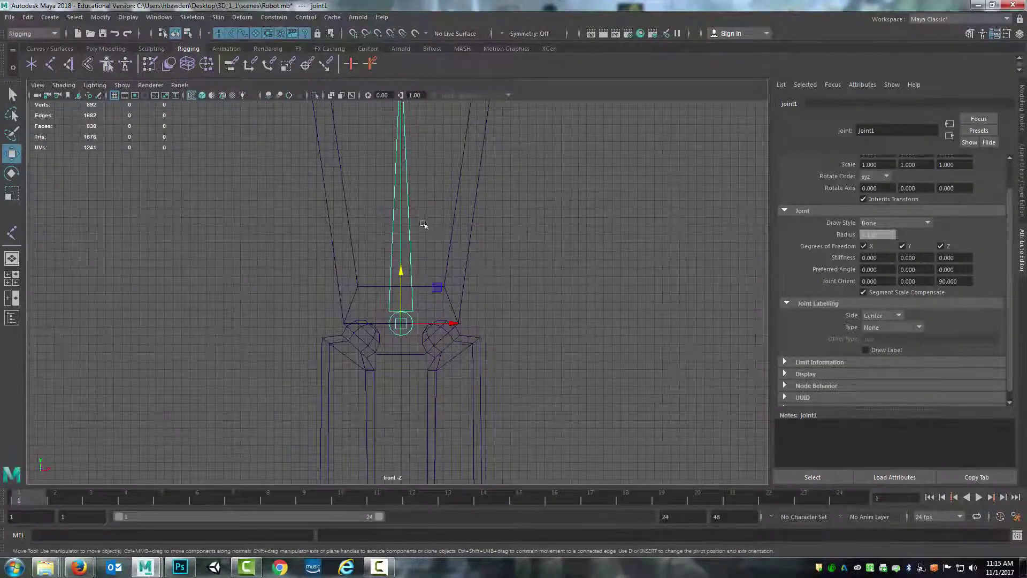
{"action": "middle_click_drag", "start_coordinate": [422, 225], "coordinate": [422, 330], "text": "alt"}
{"action": "middle_click_drag", "start_coordinate": [416, 202], "coordinate": [418, 247], "text": "alt"}
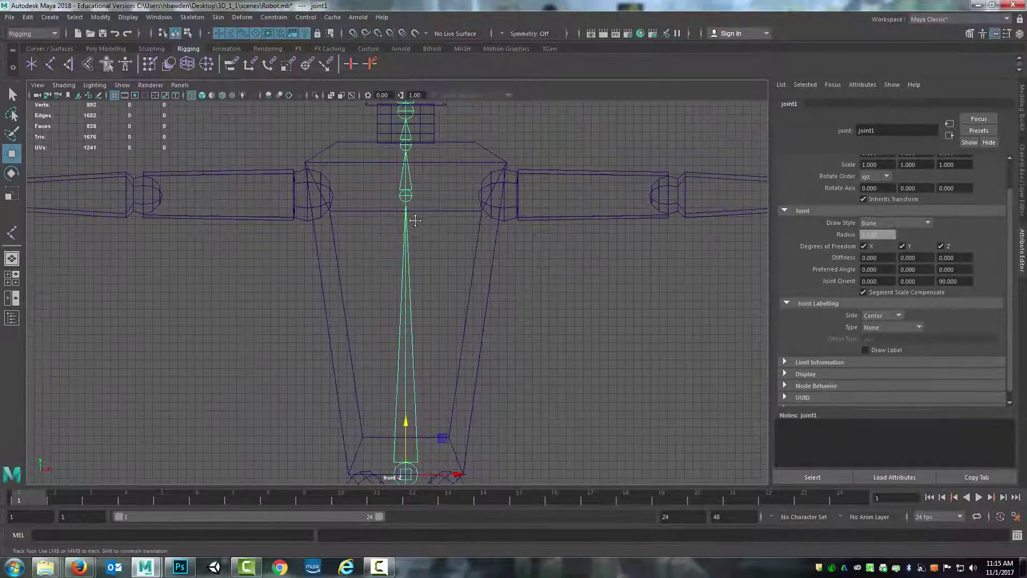
{"action": "middle_click_drag", "start_coordinate": [411, 180], "coordinate": [415, 122], "text": "alt"}
{"action": "middle_click_drag", "start_coordinate": [421, 378], "coordinate": [420, 294], "text": "alt"}
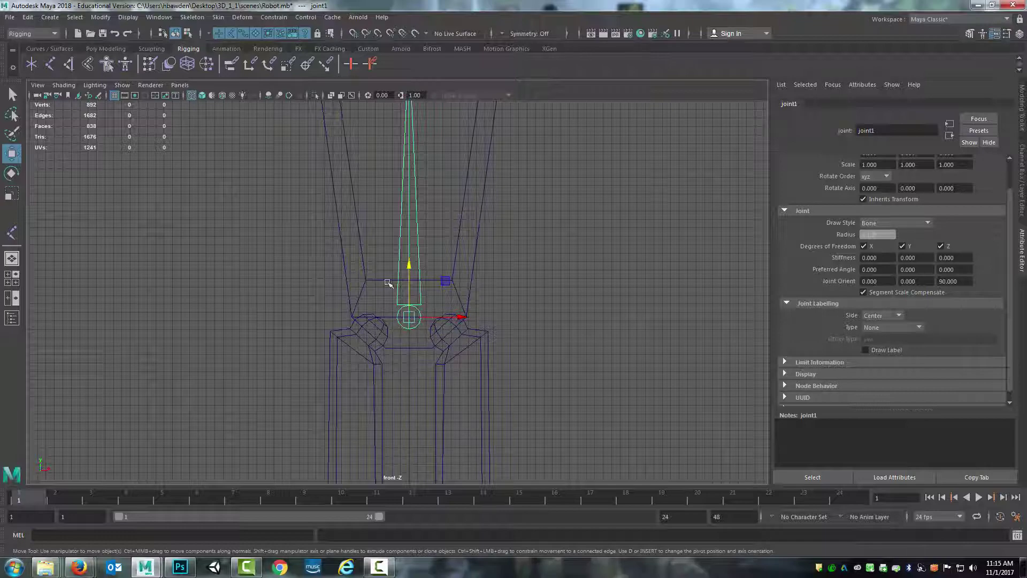
{"action": "middle_click_drag", "start_coordinate": [504, 172], "coordinate": [427, 278], "text": "alt"}
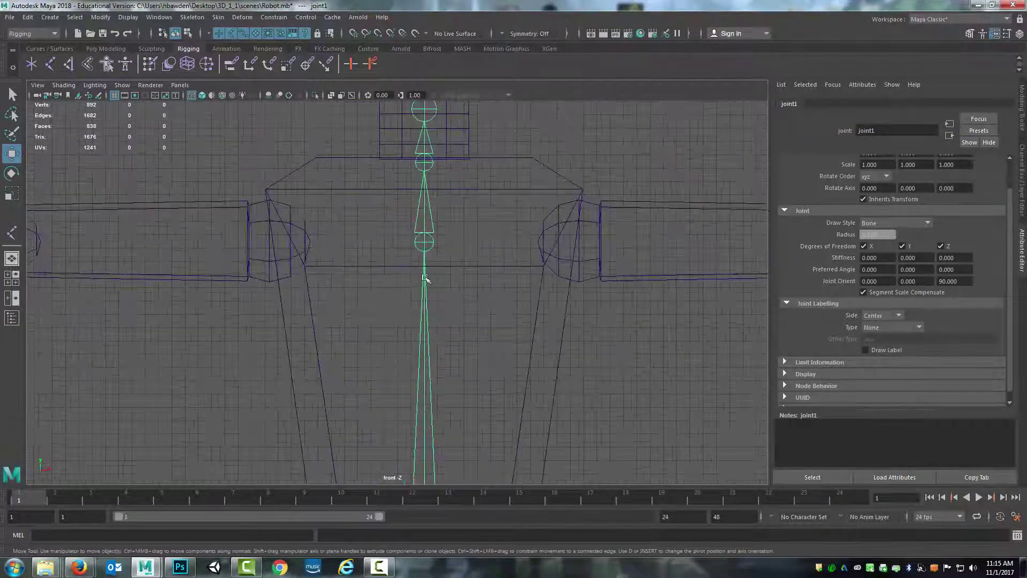
{"action": "left_click", "coordinate": [429, 242]}
{"action": "middle_click_drag", "start_coordinate": [465, 243], "coordinate": [459, 272], "text": "alt"}
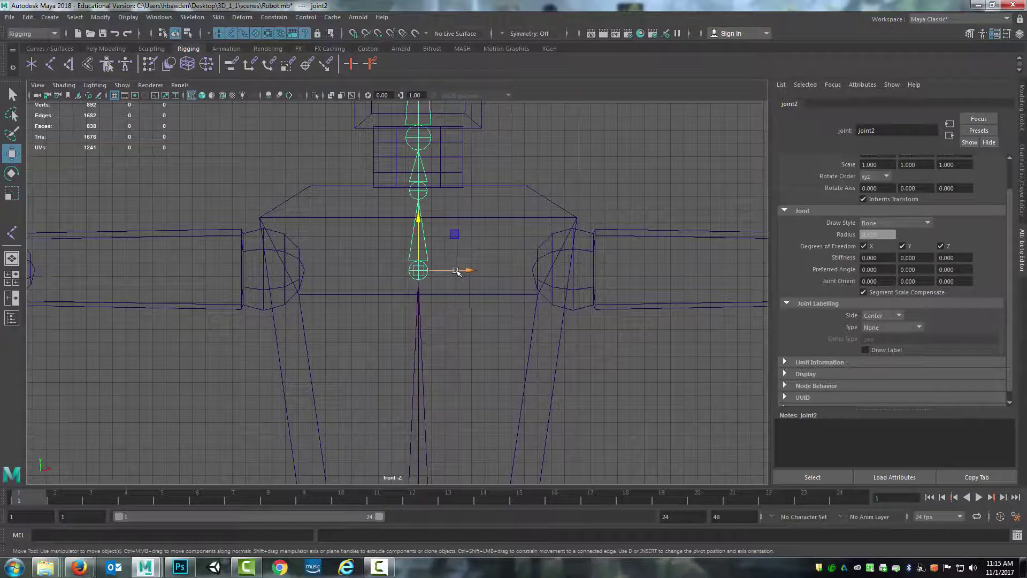
{"action": "key", "text": "v"}
{"action": "left_click_drag", "start_coordinate": [420, 218], "coordinate": [534, 268]}
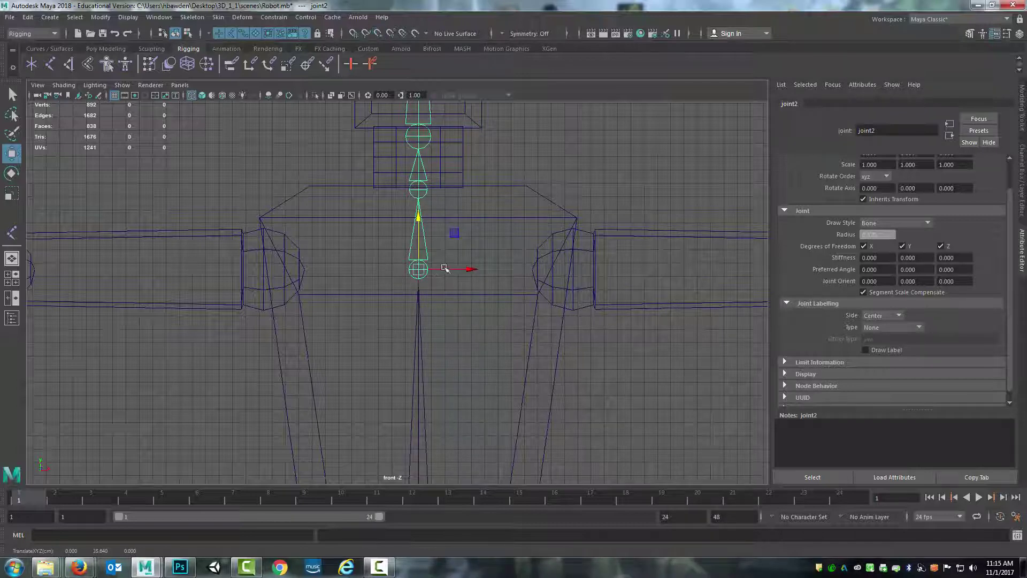
Examine the chest joint's placement relative to the shoulders and torso in the perspective and front views.
{"action": "middle_click_drag", "start_coordinate": [433, 258], "coordinate": [422, 315], "text": "alt"}
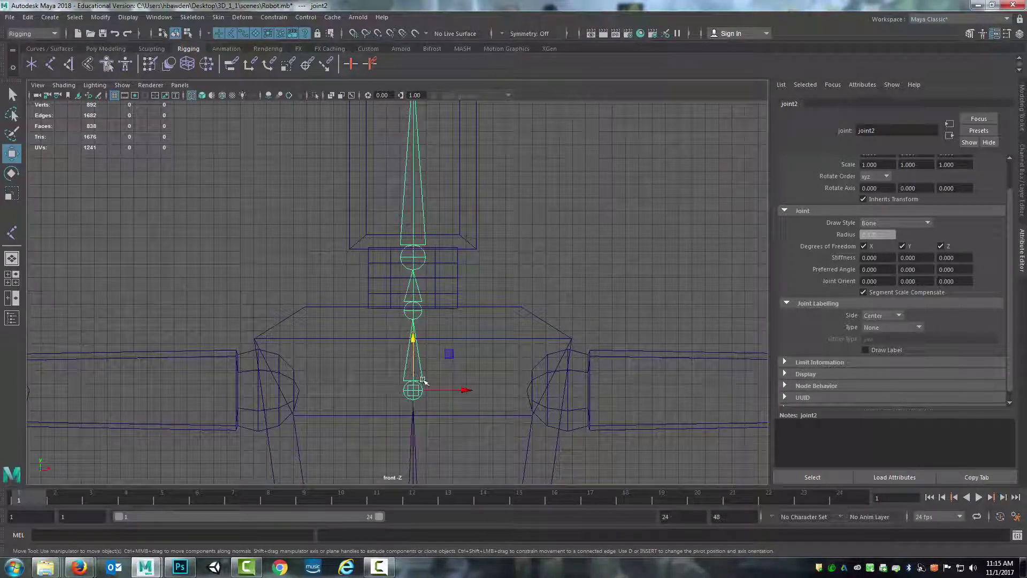
{"action": "key", "text": "space"}
{"action": "key", "text": "space"}
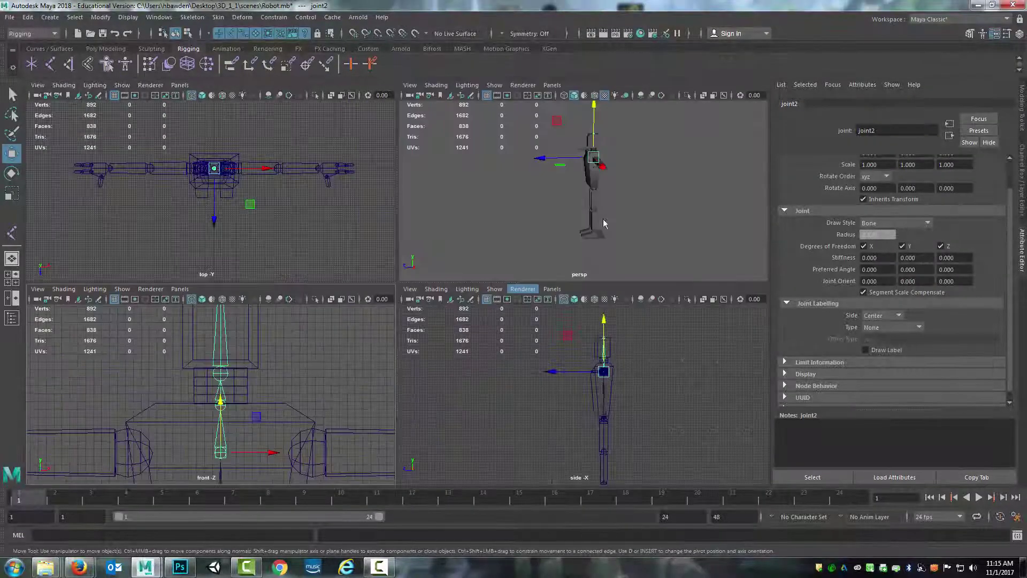
{"action": "left_click_drag", "start_coordinate": [324, 325], "coordinate": [380, 316], "text": "alt"}
{"action": "scroll", "coordinate": [396, 277], "scroll_direction": "up", "scroll_amount": 5}
{"action": "middle_click_drag", "start_coordinate": [438, 299], "coordinate": [444, 353], "text": "alt"}
{"action": "left_click_drag", "start_coordinate": [444, 342], "coordinate": [388, 270], "text": "alt"}
{"action": "key", "text": "space"}
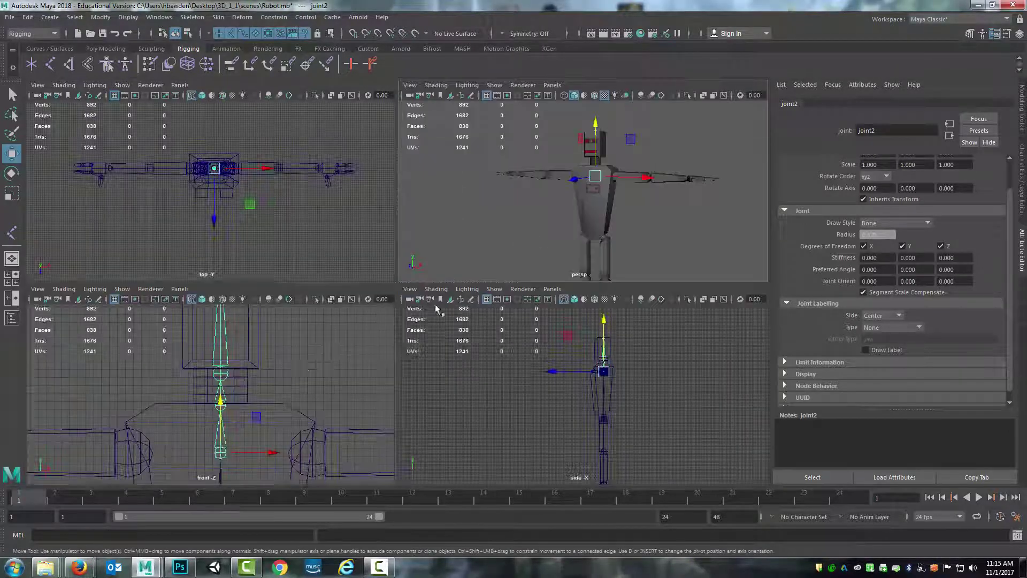
{"action": "key", "text": "space"}
{"action": "middle_click_drag", "start_coordinate": [492, 247], "coordinate": [491, 209], "text": "alt"}
{"action": "middle_click_drag", "start_coordinate": [486, 334], "coordinate": [488, 279], "text": "alt"}
{"action": "middle_click_drag", "start_coordinate": [427, 421], "coordinate": [465, 279], "text": "alt"}
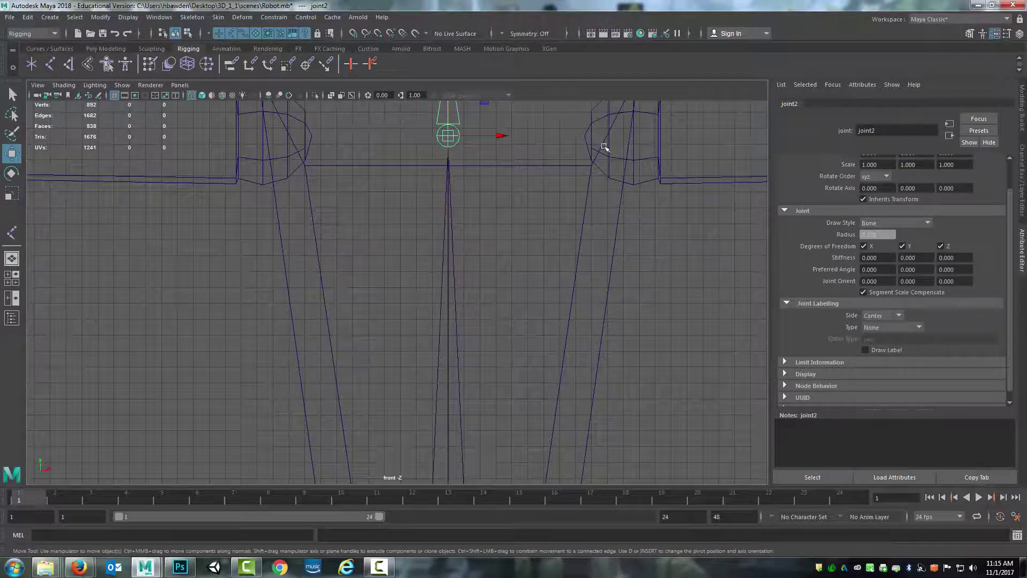
{"action": "scroll", "coordinate": [523, 371], "scroll_direction": "down", "scroll_amount": 4}
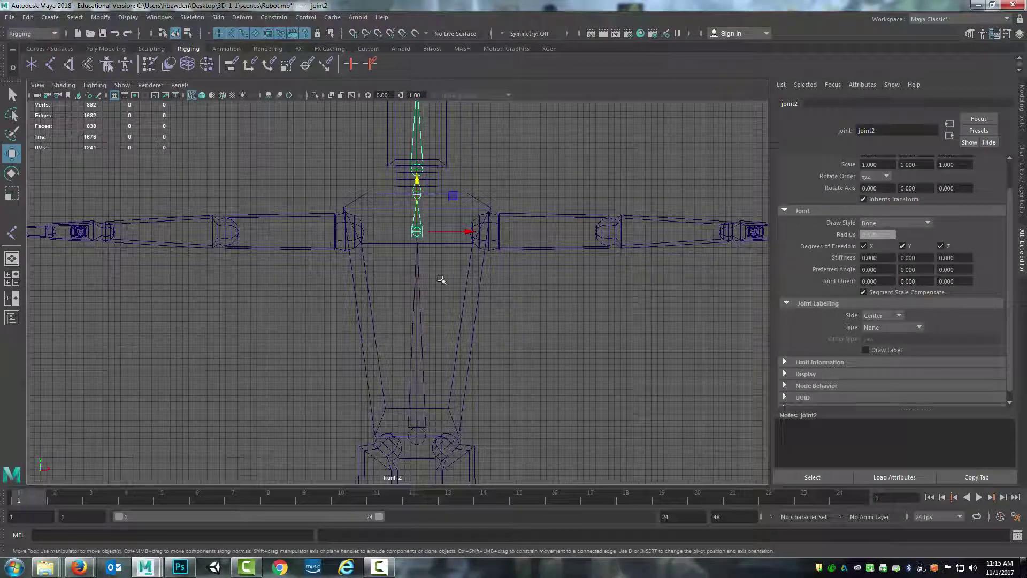
{"action": "scroll", "coordinate": [459, 267], "scroll_direction": "up", "scroll_amount": 6}
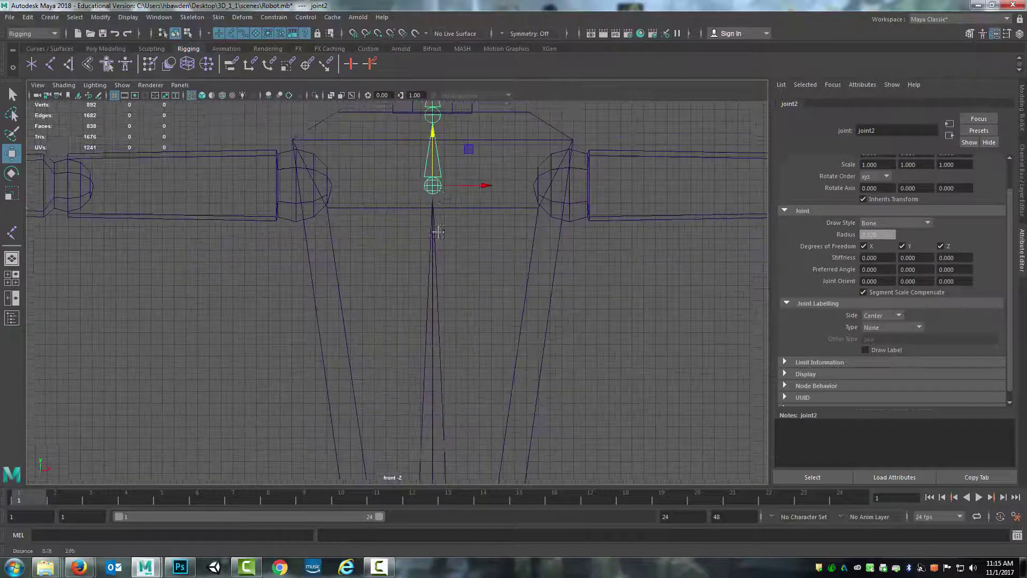
Select the neck base joint and move it vertically, snapping its height to a vertex on the torso's upper edge.
{"action": "scroll", "coordinate": [435, 224], "scroll_direction": "down", "scroll_amount": 3}
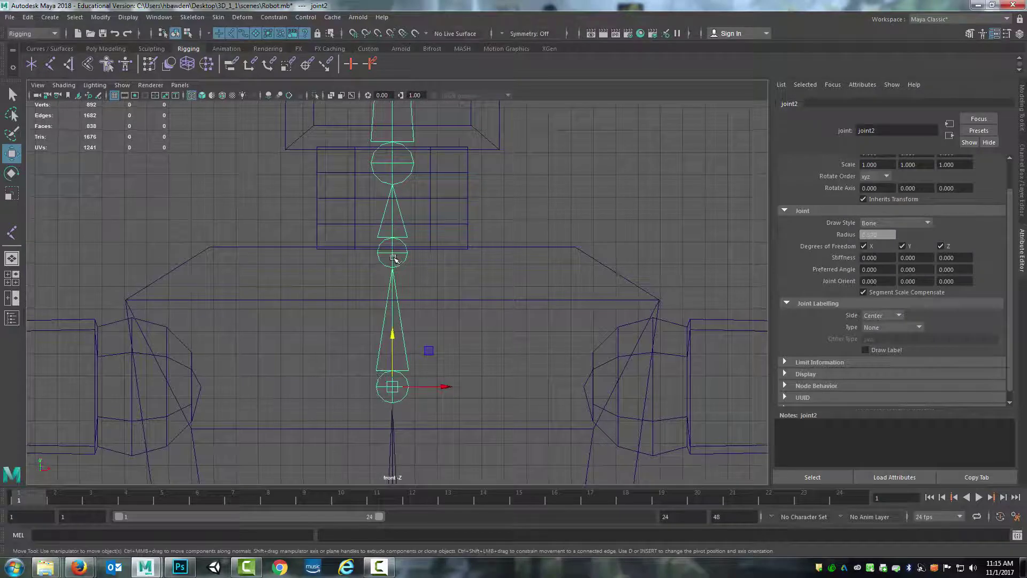
{"action": "left_click", "coordinate": [395, 256]}
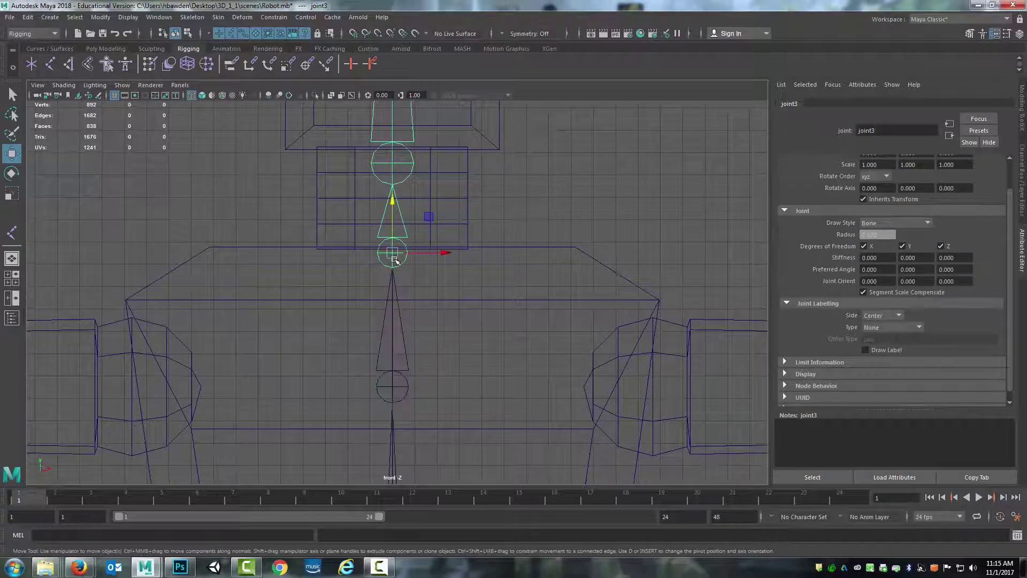
{"action": "left_click", "coordinate": [395, 230]}
{"action": "key", "text": "v"}
{"action": "left_click_drag", "start_coordinate": [394, 202], "coordinate": [577, 248]}
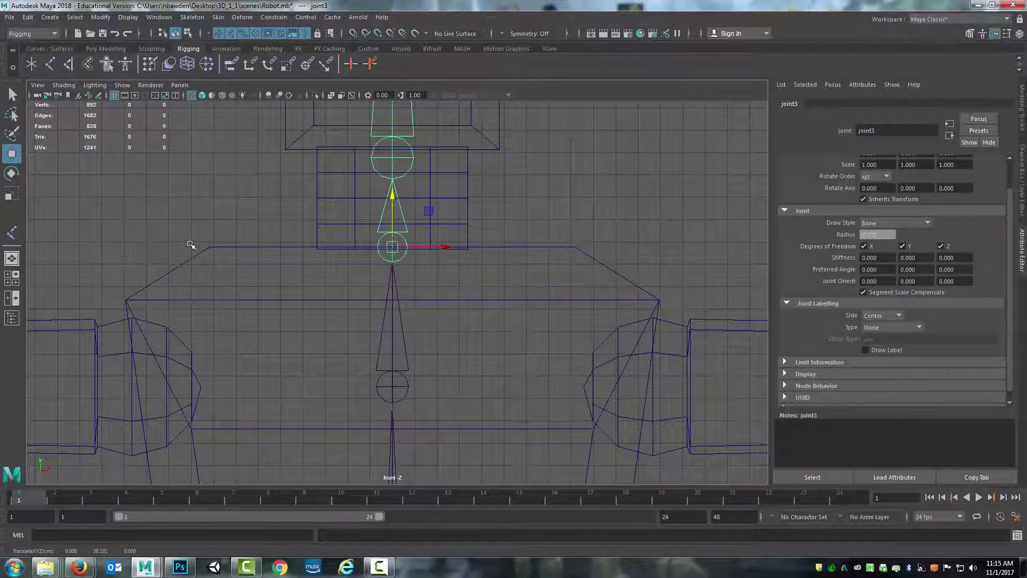
Select the head base joint and move it vertically, snapping its height to a corner vertex on the head's lower edge.
{"action": "middle_click_drag", "start_coordinate": [538, 187], "coordinate": [521, 233], "text": "alt"}
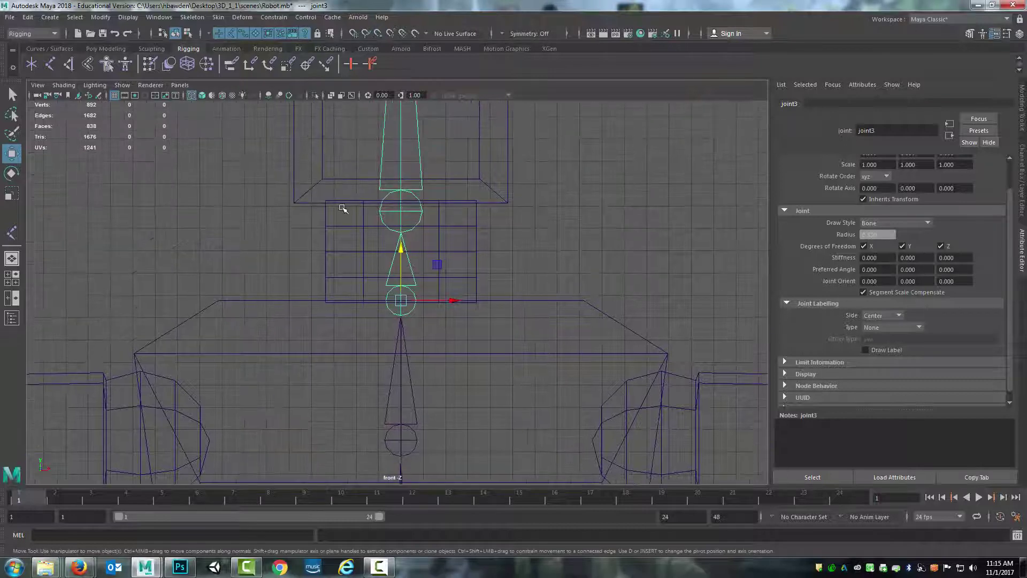
{"action": "left_click", "coordinate": [393, 212]}
{"action": "key", "text": "v"}
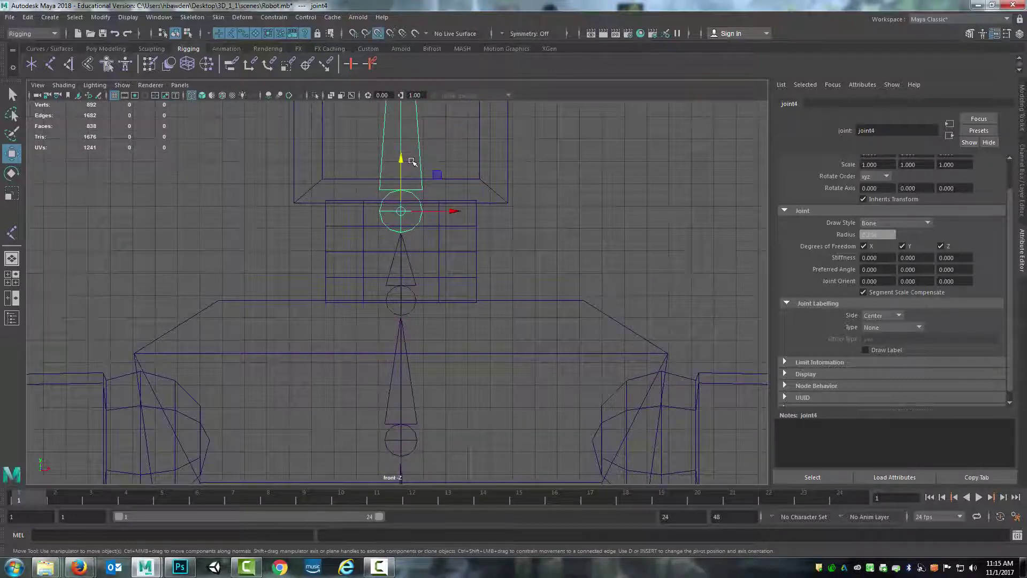
{"action": "left_click_drag", "start_coordinate": [411, 161], "coordinate": [519, 200]}
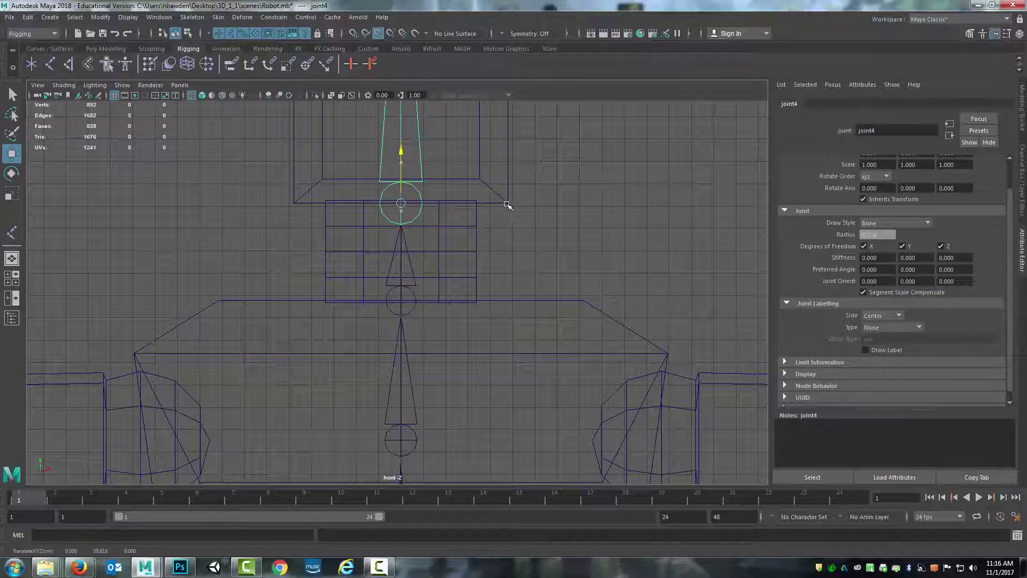
Select the end joint at the top of the head and snap its height vertically to the head's upper corner vertex.
{"action": "middle_click_drag", "start_coordinate": [507, 203], "coordinate": [524, 415], "text": "alt"}
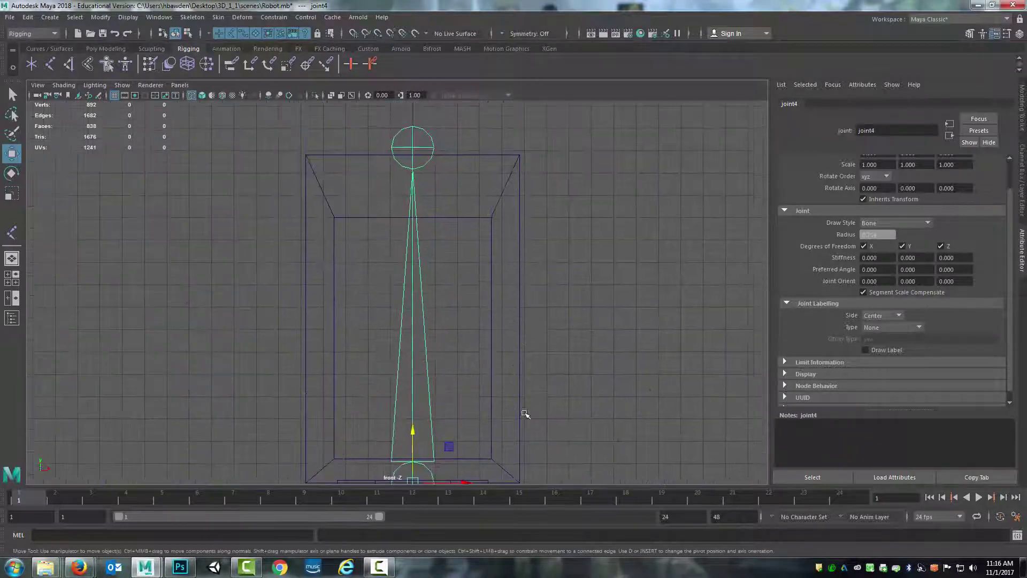
{"action": "left_click", "coordinate": [414, 149]}
{"action": "key", "text": "v"}
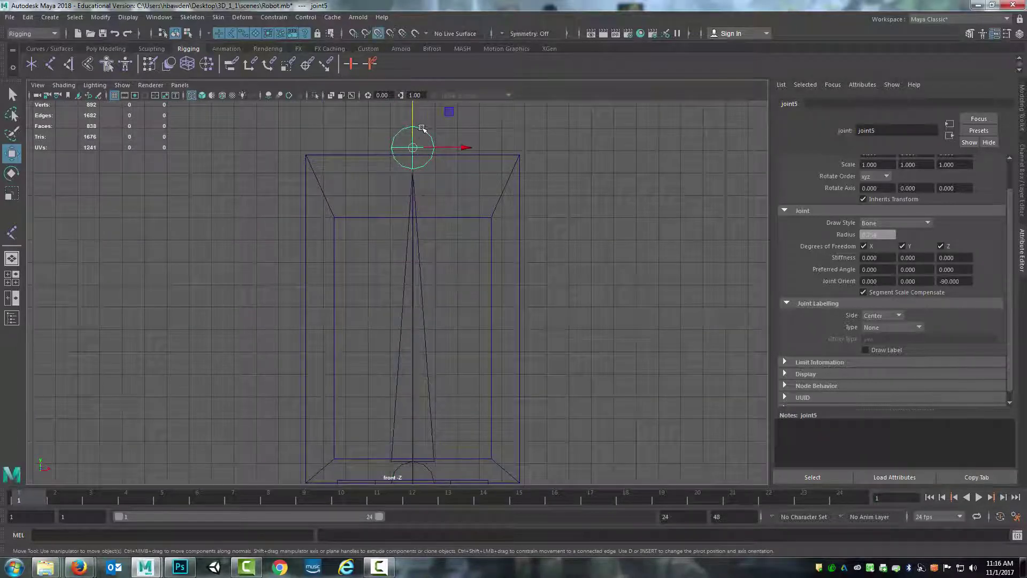
{"action": "left_click_drag", "start_coordinate": [413, 111], "coordinate": [518, 154]}
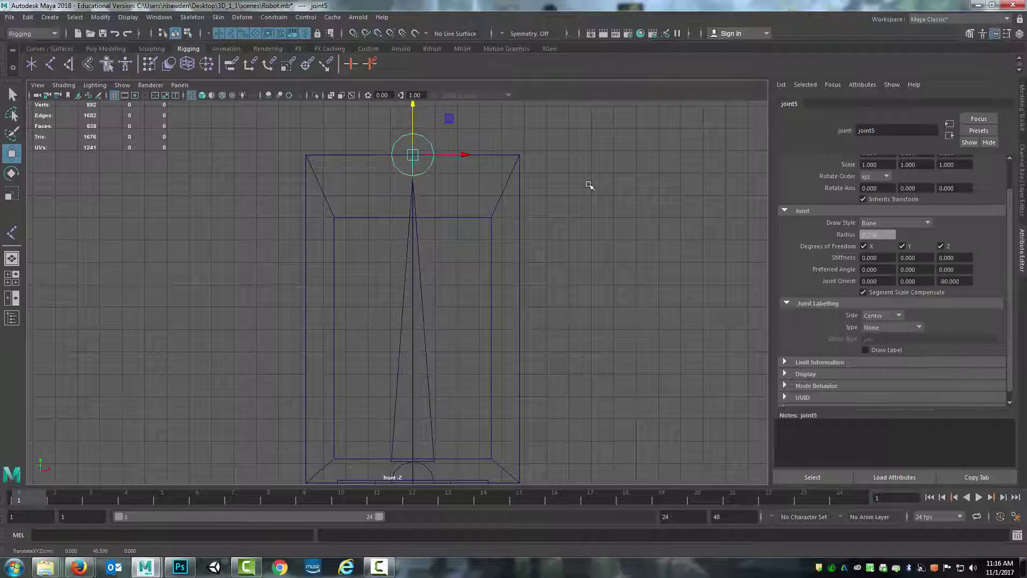
Examine the spine, neck and head joints in the side view for front-to-back alignment with the mesh.
{"action": "key", "text": "space"}
{"action": "key", "text": "space"}
{"action": "scroll", "coordinate": [597, 254], "scroll_direction": "up", "scroll_amount": 3}
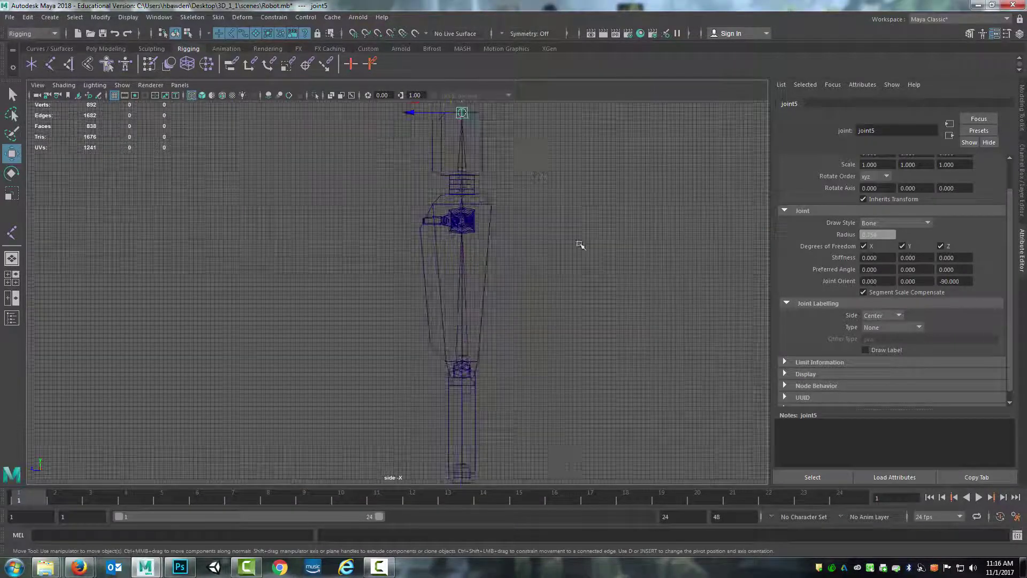
{"action": "middle_click_drag", "start_coordinate": [529, 177], "coordinate": [468, 275], "text": "alt"}
{"action": "scroll", "coordinate": [509, 231], "scroll_direction": "up", "scroll_amount": 5}
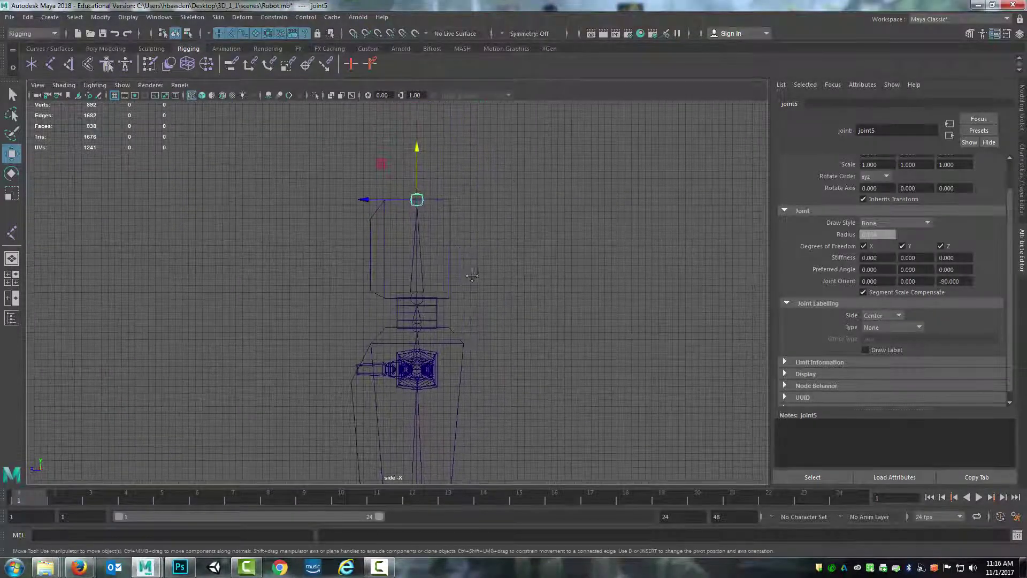
{"action": "scroll", "coordinate": [465, 266], "scroll_direction": "down", "scroll_amount": 2}
{"action": "scroll", "coordinate": [460, 262], "scroll_direction": "up", "scroll_amount": 3}
{"action": "scroll", "coordinate": [459, 261], "scroll_direction": "up", "scroll_amount": 2}
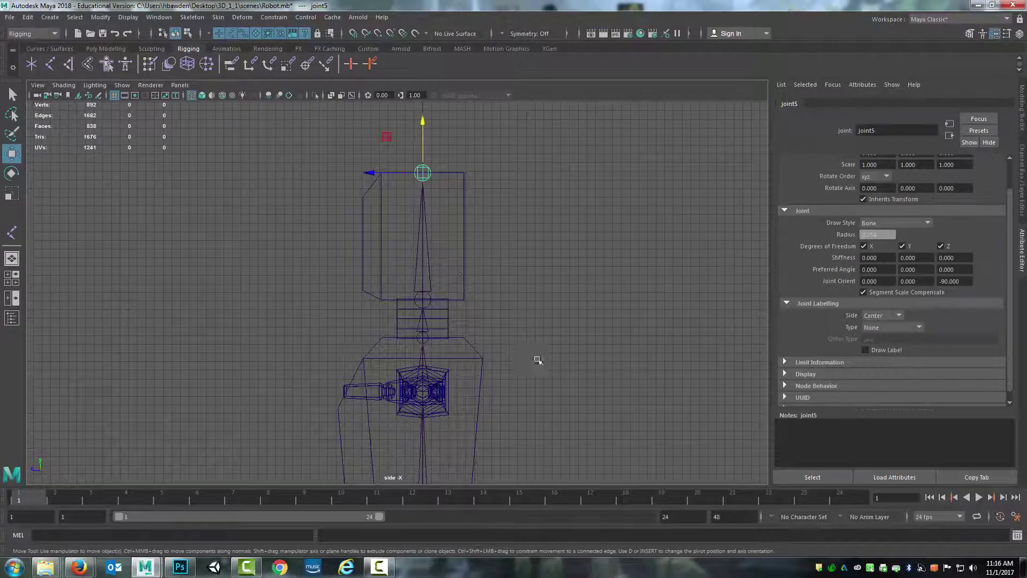
{"action": "middle_click_drag", "start_coordinate": [536, 358], "coordinate": [527, 307], "text": "alt"}
{"action": "middle_click_drag", "start_coordinate": [529, 380], "coordinate": [514, 167], "text": "alt"}
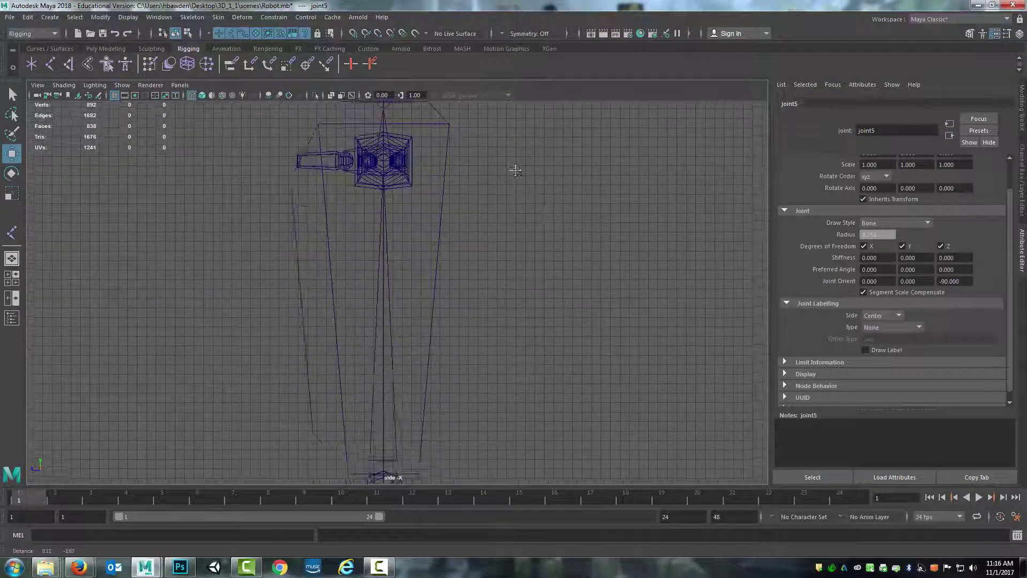
{"action": "middle_click_drag", "start_coordinate": [516, 407], "coordinate": [515, 287], "text": "alt"}
{"action": "scroll", "coordinate": [516, 286], "scroll_direction": "down", "scroll_amount": 5}
{"action": "scroll", "coordinate": [499, 284], "scroll_direction": "up", "scroll_amount": 4}
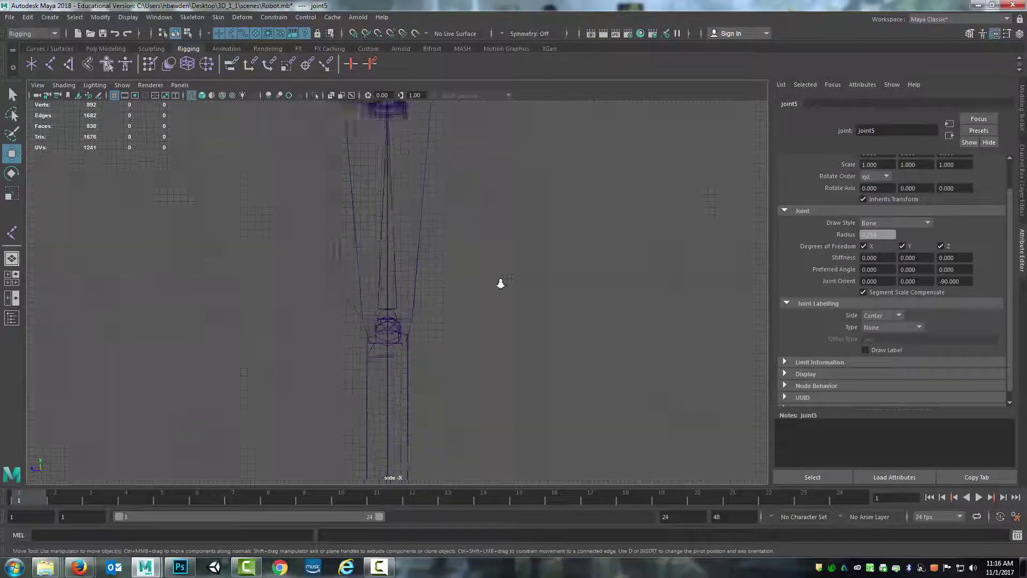
{"action": "middle_click_drag", "start_coordinate": [511, 211], "coordinate": [565, 334], "text": "alt"}
{"action": "middle_click_drag", "start_coordinate": [493, 226], "coordinate": [493, 273], "text": "alt"}
{"action": "scroll", "coordinate": [502, 280], "scroll_direction": "down", "scroll_amount": 5}
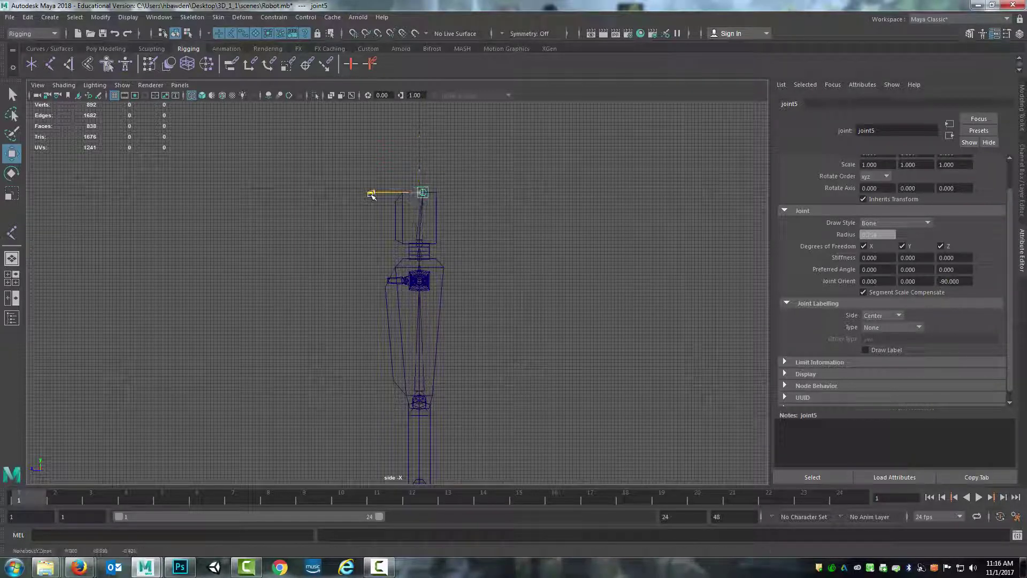
Try shifting the head base joint slightly along the depth axis in the side view, then select the root joint.
{"action": "key", "text": "Up"}
{"action": "left_click_drag", "start_coordinate": [373, 243], "coordinate": [374, 243]}
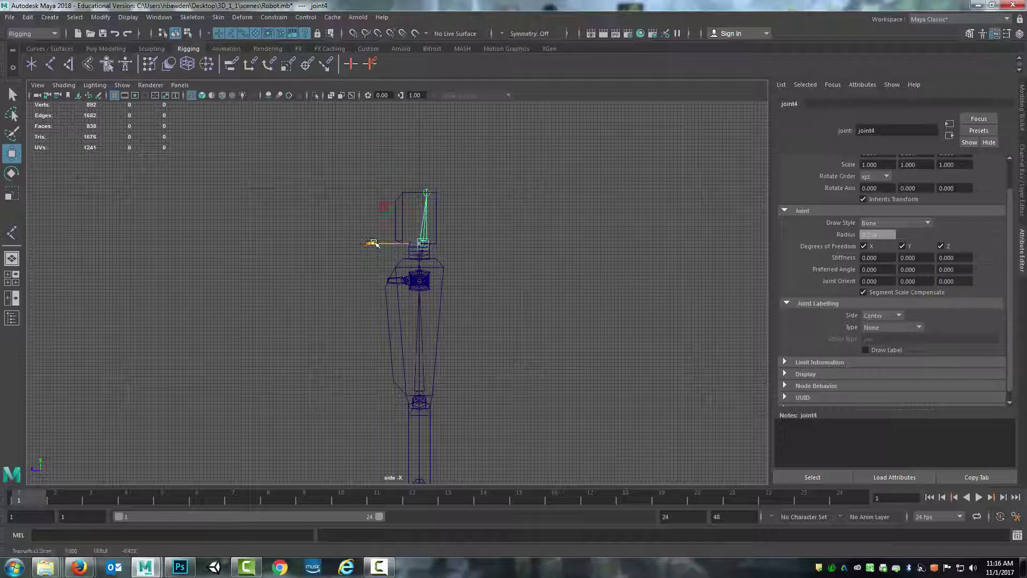
{"action": "key", "text": "Up"}
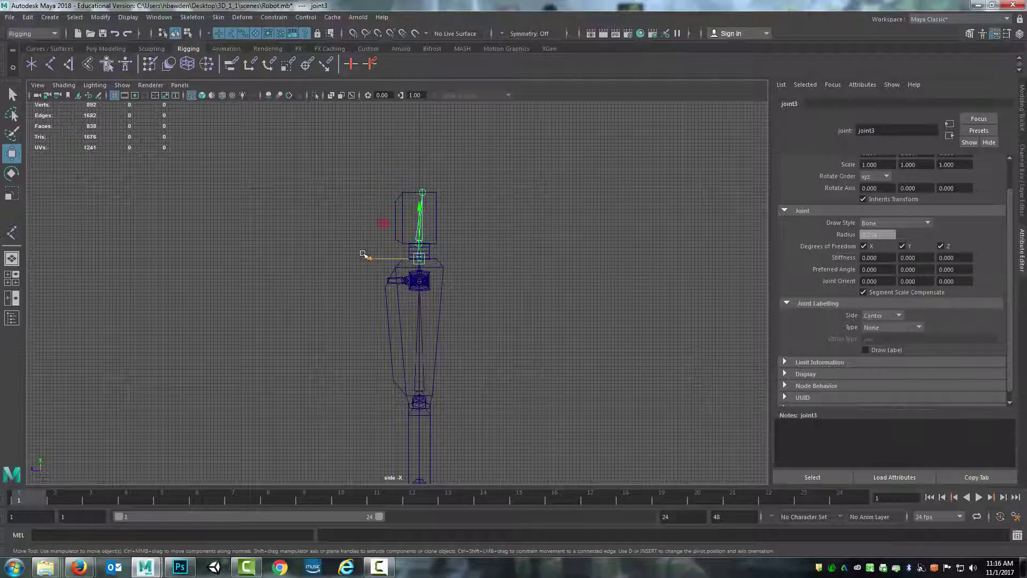
{"action": "left_click", "coordinate": [418, 398]}
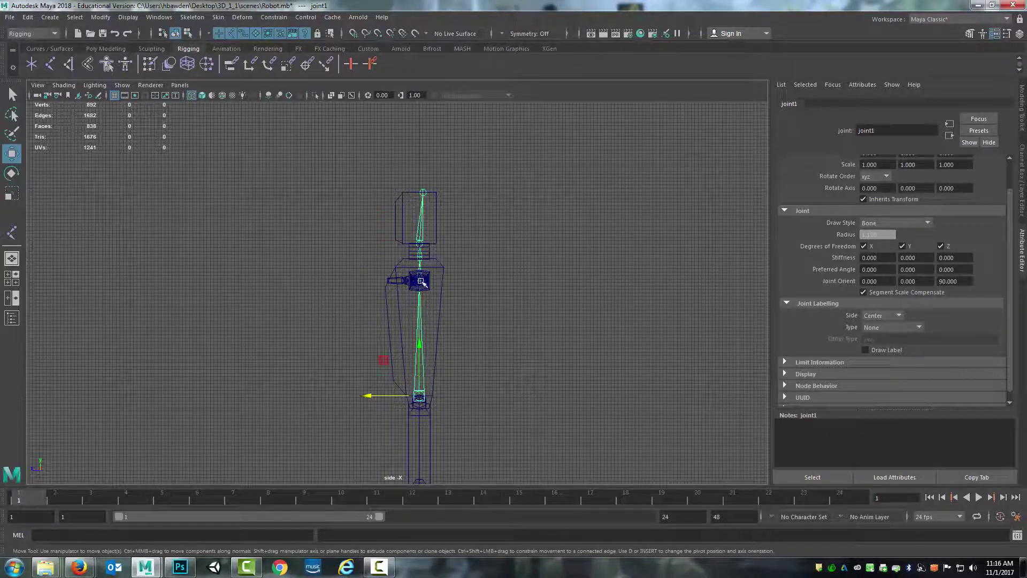
Try moving the chest joint backward and the neck base and head base joints forward in the side view.
{"action": "left_click", "coordinate": [421, 282]}
{"action": "left_click_drag", "start_coordinate": [368, 282], "coordinate": [377, 282]}
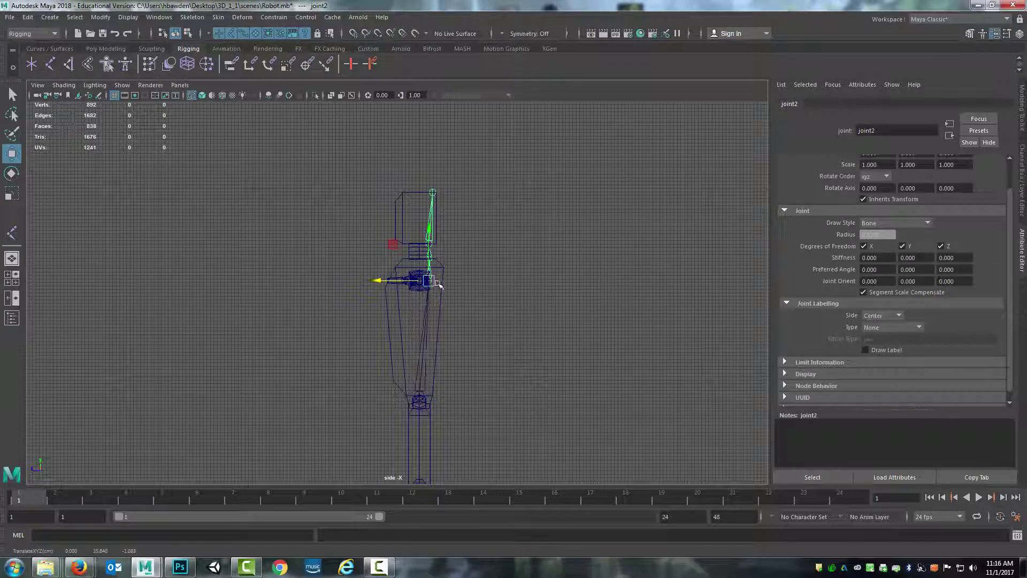
{"action": "left_click", "coordinate": [430, 259]}
{"action": "left_click_drag", "start_coordinate": [388, 258], "coordinate": [377, 260]}
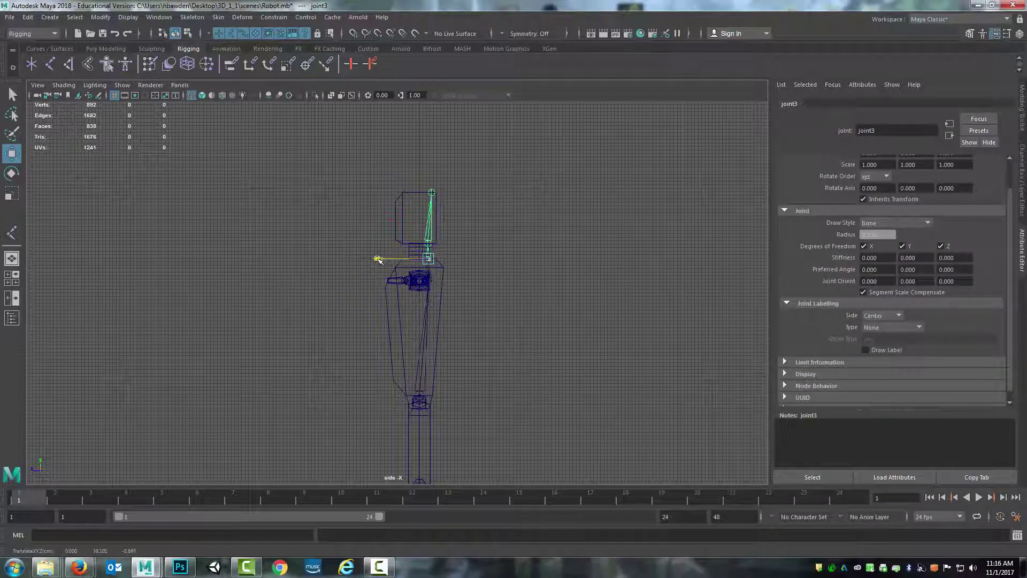
{"action": "left_click", "coordinate": [444, 243]}
{"action": "left_click", "coordinate": [425, 243]}
{"action": "left_click_drag", "start_coordinate": [377, 243], "coordinate": [370, 243]}
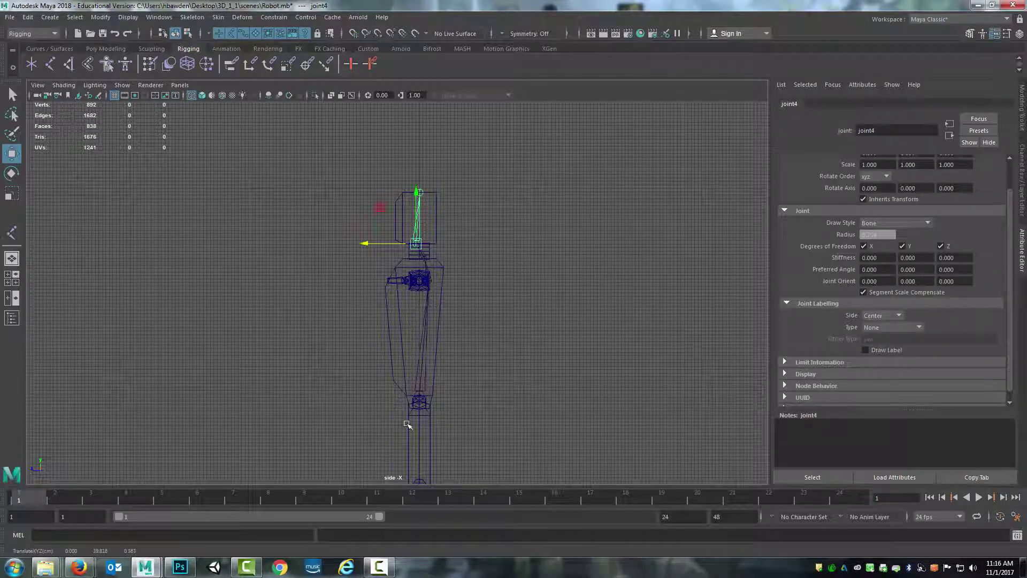
Undo all the front-to-back joint moves made in the side view.
{"action": "key", "text": "ctrl+z"}
{"action": "key", "text": "ctrl+z"}
{"action": "key", "text": "ctrl+z"}
{"action": "key", "text": "ctrl+z"}
{"action": "key", "text": "ctrl+z"}
{"action": "key", "text": "ctrl+z"}
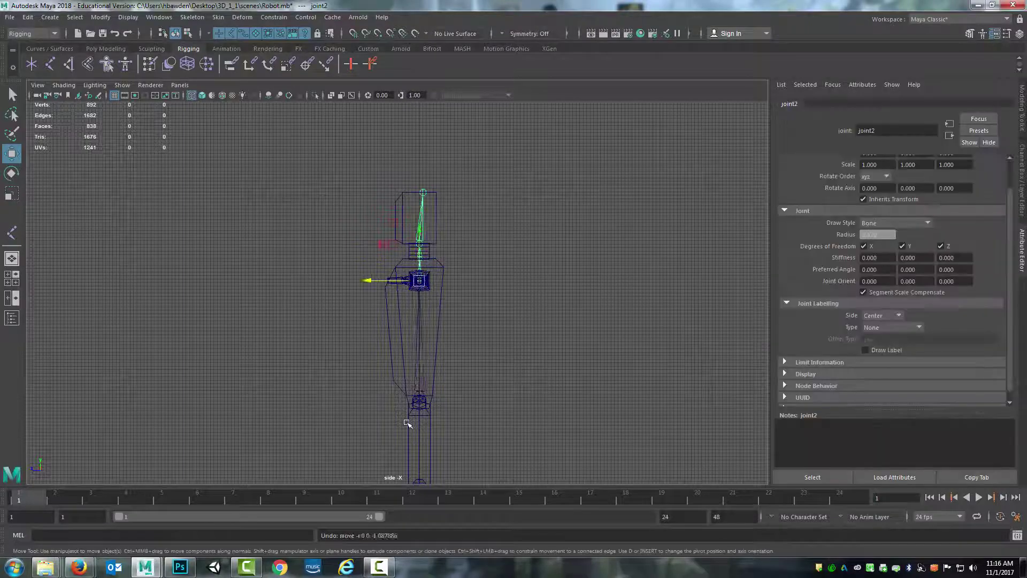
{"action": "key", "text": "ctrl+z"}
{"action": "key", "text": "ctrl+z"}
{"action": "key", "text": "ctrl+z"}
{"action": "key", "text": "ctrl+z"}
{"action": "key", "text": "ctrl+z"}
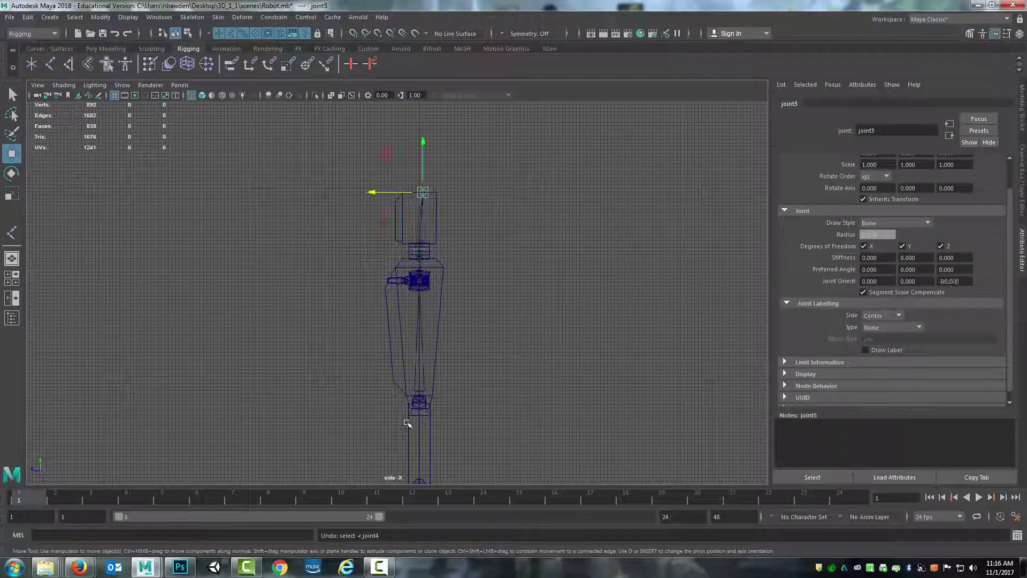
Show the perspective view in wireframe and examine the joint chain inside the robot's torso and neck.
{"action": "key", "text": "space"}
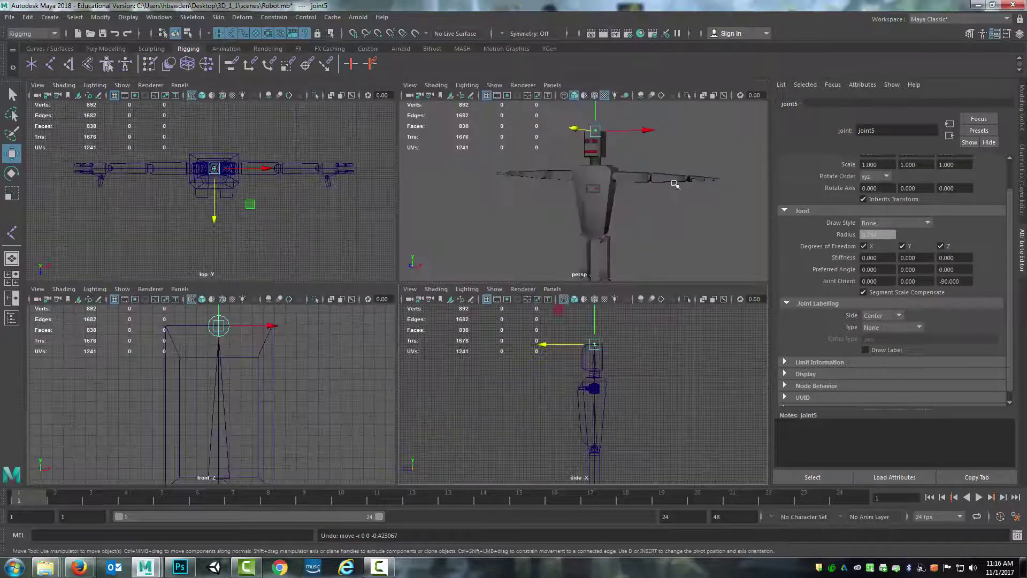
{"action": "key", "text": "space"}
{"action": "left_click_drag", "start_coordinate": [484, 276], "coordinate": [424, 276], "text": "alt"}
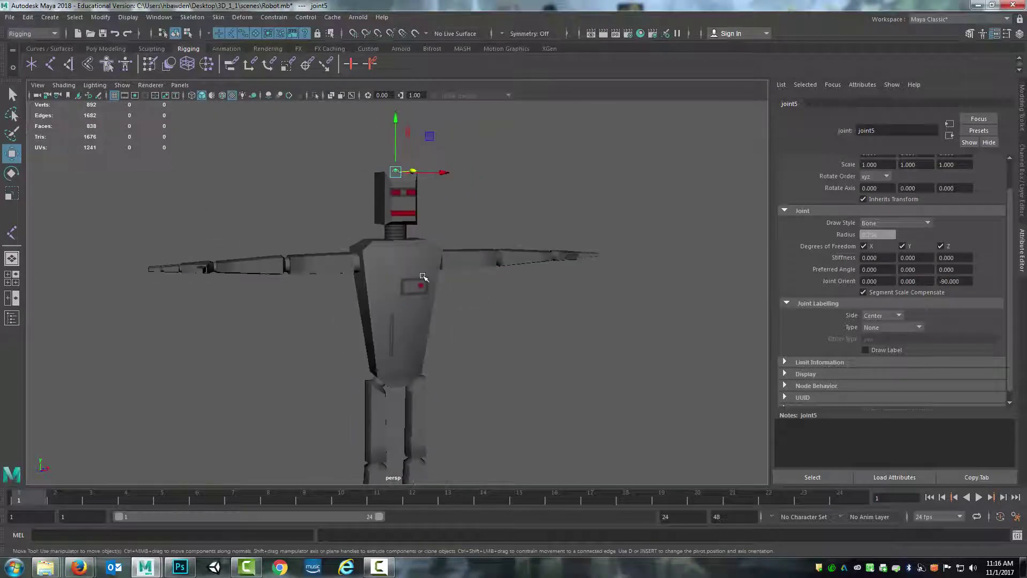
{"action": "key", "text": "4"}
{"action": "left_click_drag", "start_coordinate": [548, 325], "coordinate": [511, 316], "text": "alt"}
{"action": "middle_click_drag", "start_coordinate": [514, 293], "coordinate": [504, 213], "text": "alt"}
{"action": "left_click_drag", "start_coordinate": [449, 305], "coordinate": [430, 230], "text": "alt"}
{"action": "middle_click_drag", "start_coordinate": [430, 229], "coordinate": [427, 386], "text": "alt"}
{"action": "scroll", "coordinate": [478, 353], "scroll_direction": "up", "scroll_amount": 5}
{"action": "middle_click_drag", "start_coordinate": [479, 352], "coordinate": [483, 351], "text": "alt"}
{"action": "left_click_drag", "start_coordinate": [483, 351], "coordinate": [429, 264], "text": "alt"}
Compare the joint chain's alignment with the robot mesh in the side and top views.
{"action": "key", "text": "space"}
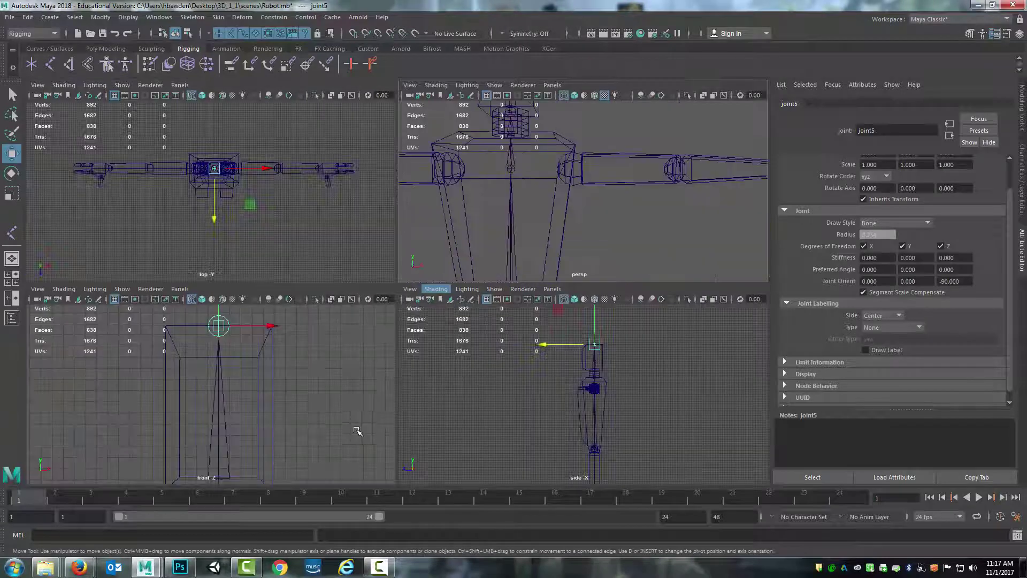
{"action": "key", "text": "space"}
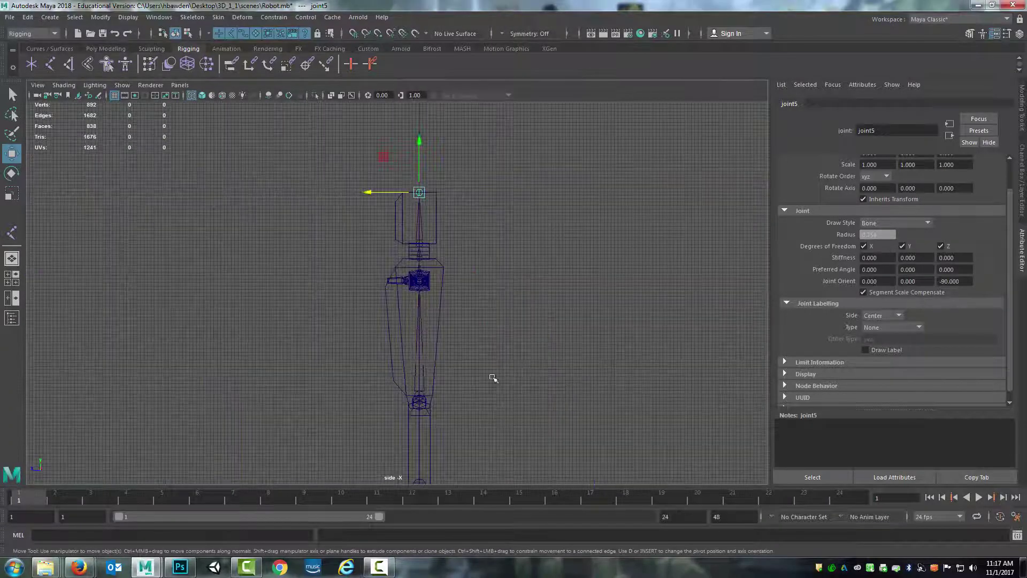
{"action": "key", "text": "space"}
{"action": "key", "text": "space"}
{"action": "key", "text": "space"}
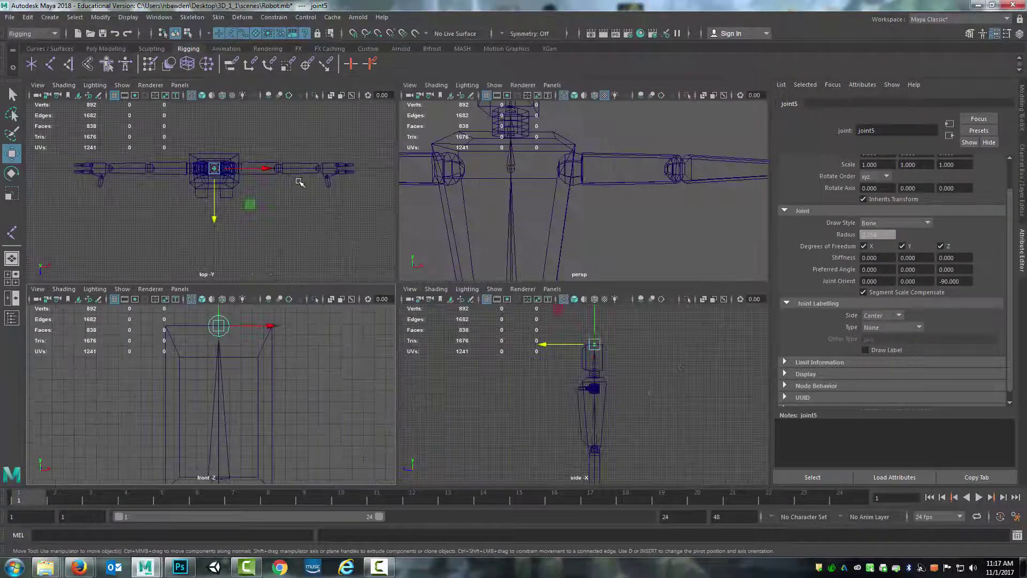
{"action": "key", "text": "space"}
{"action": "middle_click_drag", "start_coordinate": [456, 291], "coordinate": [364, 354], "text": "alt"}
{"action": "key", "text": "space"}
{"action": "key", "text": "space"}
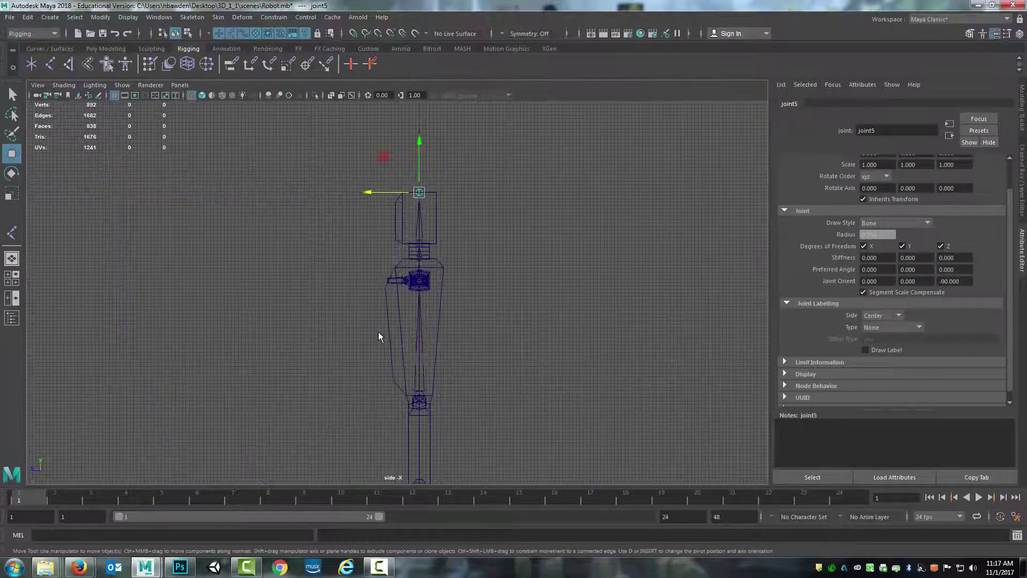
Draw a three-joint arm chain in the top view, snapping joints to the grid near the shoulder, elbow and wrist.
{"action": "key", "text": "space"}
{"action": "key", "text": "space"}
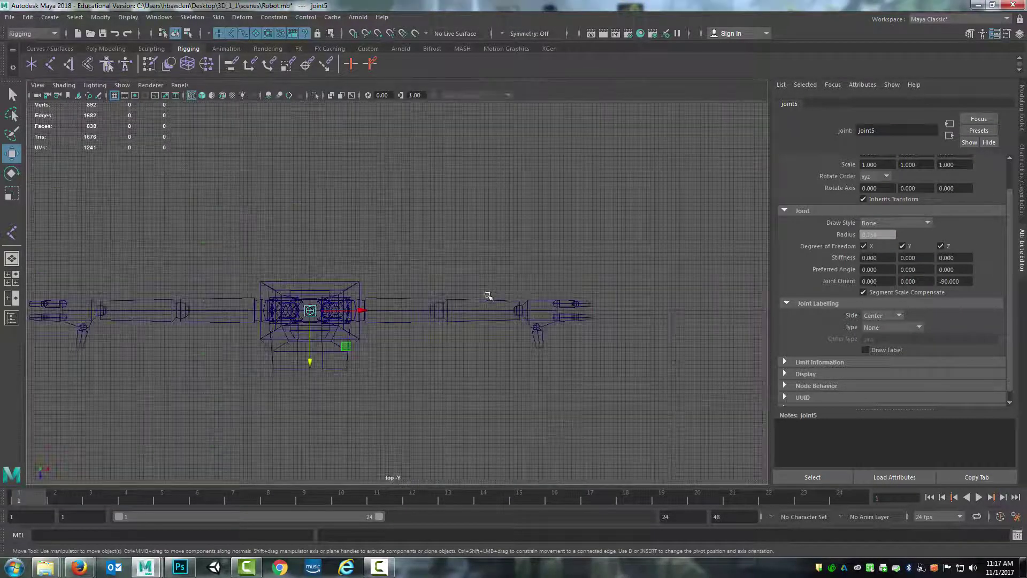
{"action": "middle_click_drag", "start_coordinate": [508, 296], "coordinate": [325, 299], "text": "alt"}
{"action": "scroll", "coordinate": [521, 304], "scroll_direction": "down", "scroll_amount": 3}
{"action": "scroll", "coordinate": [521, 306], "scroll_direction": "up", "scroll_amount": 6}
{"action": "scroll", "coordinate": [473, 307], "scroll_direction": "up", "scroll_amount": 3}
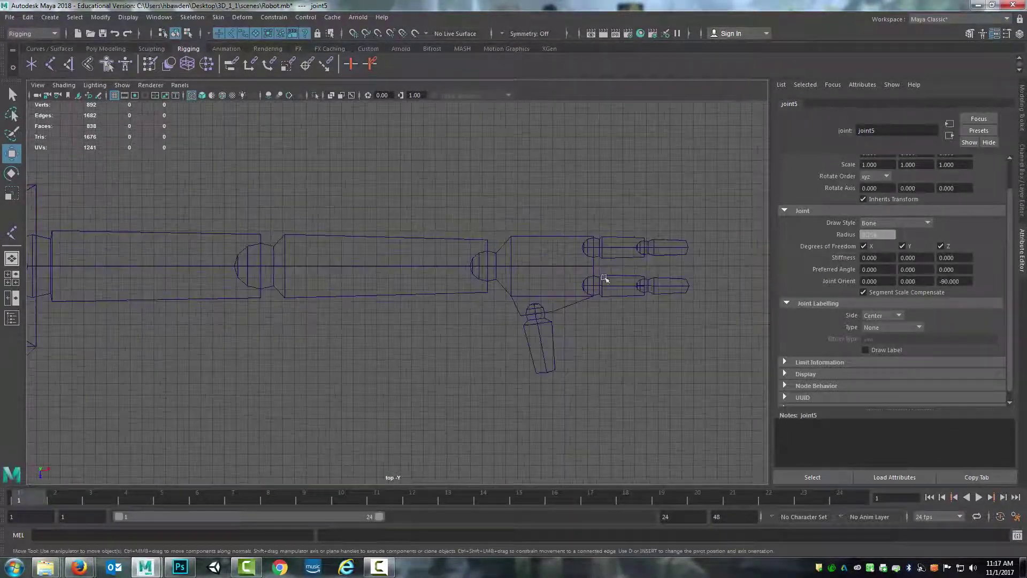
{"action": "key", "text": "f"}
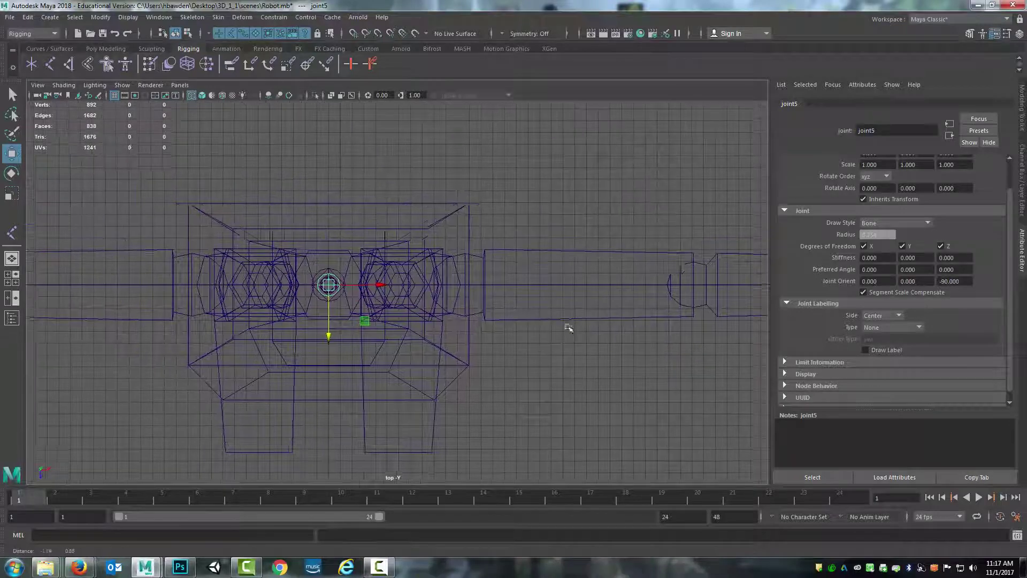
{"action": "left_click", "coordinate": [52, 65]}
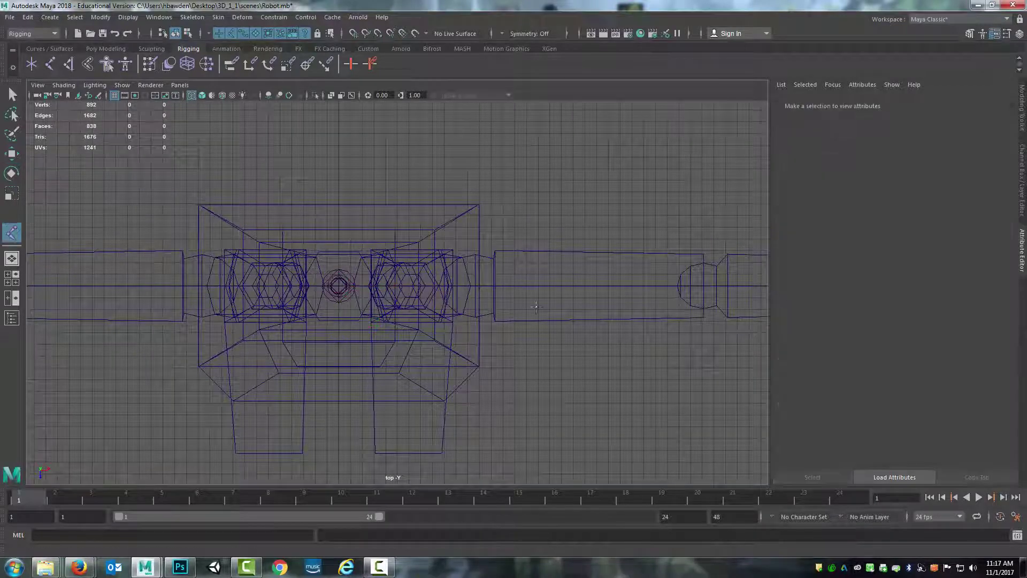
{"action": "middle_click_drag", "start_coordinate": [591, 238], "coordinate": [404, 255], "text": "alt"}
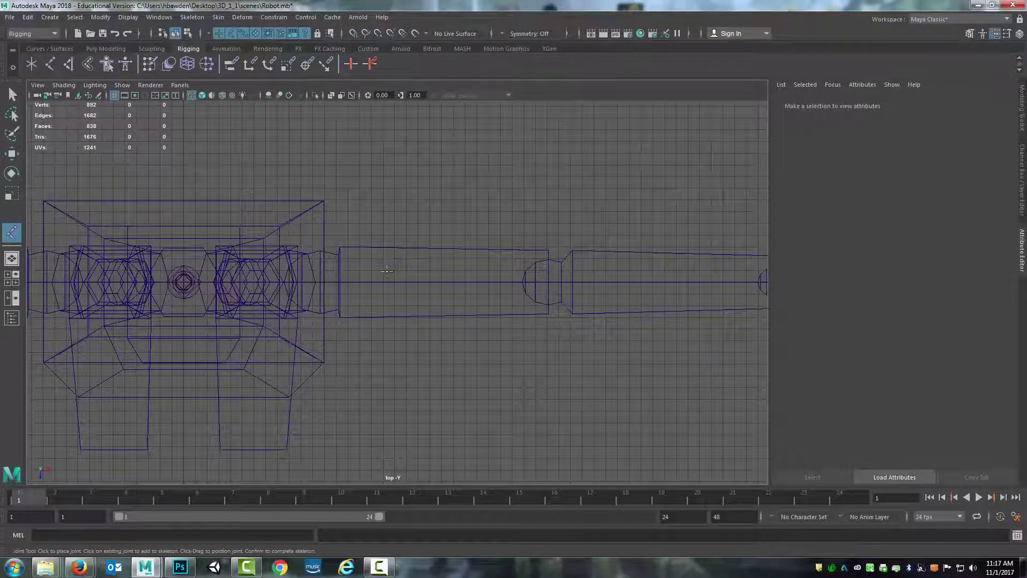
{"action": "key", "text": "x"}
{"action": "left_click", "coordinate": [324, 282]}
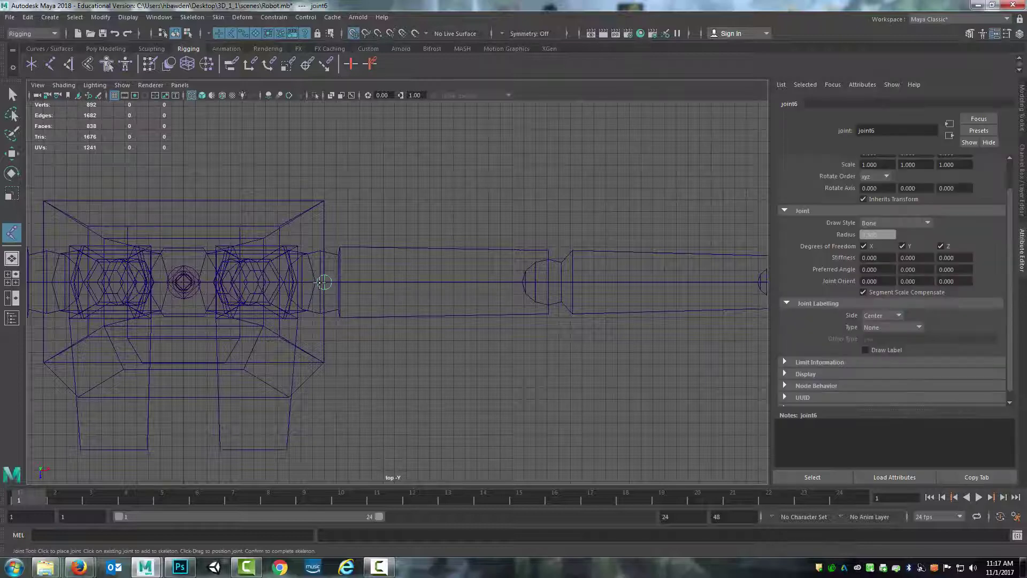
{"action": "left_click", "coordinate": [546, 281]}
{"action": "middle_click_drag", "start_coordinate": [625, 271], "coordinate": [419, 276], "text": "alt"}
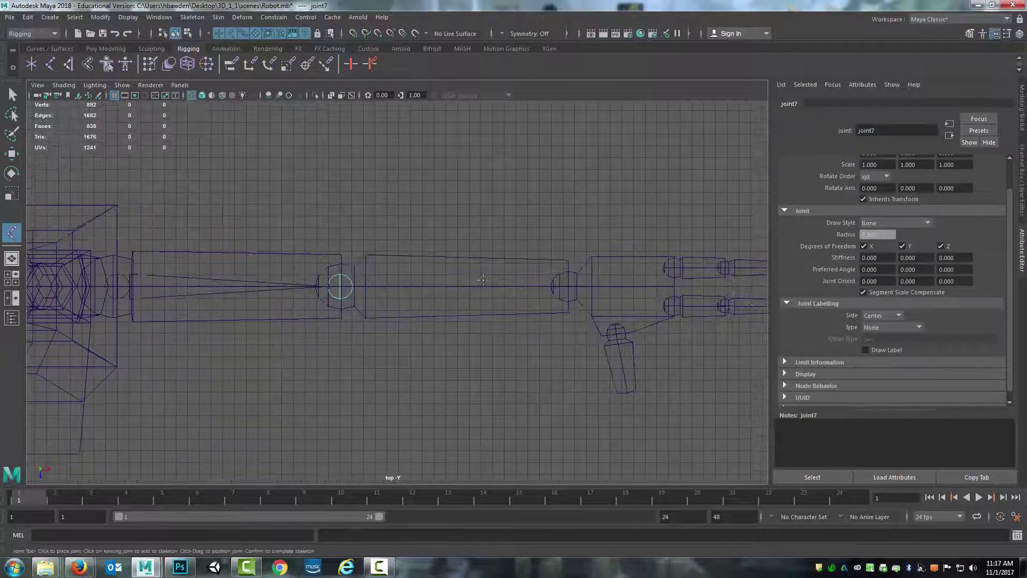
{"action": "left_click", "coordinate": [567, 288]}
{"action": "key", "text": "w"}
Examine the arm chain's alignment with the robot's arm in the top view and its height in the perspective view.
{"action": "middle_click_drag", "start_coordinate": [267, 336], "coordinate": [367, 326], "text": "alt"}
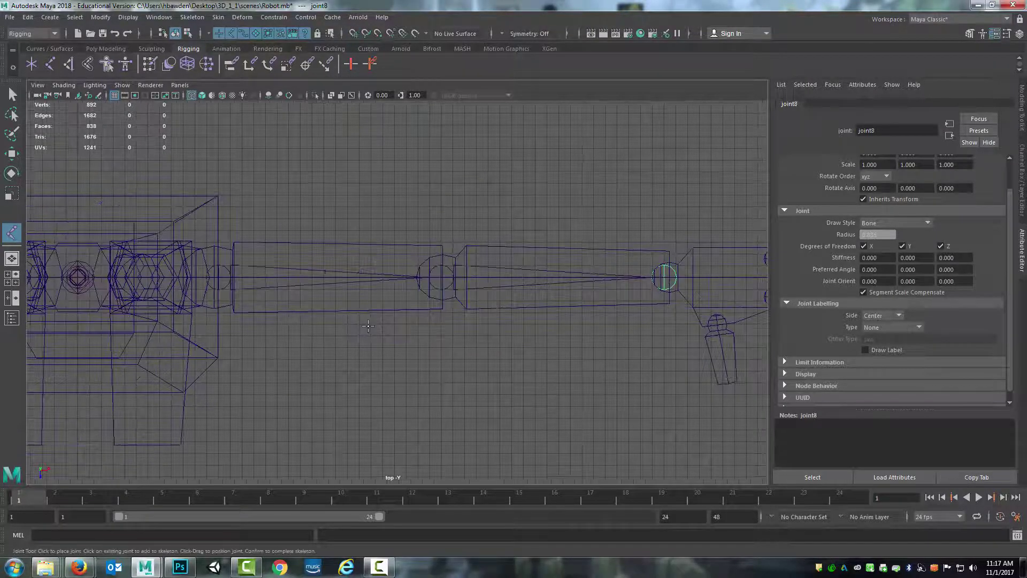
{"action": "middle_click_drag", "start_coordinate": [351, 257], "coordinate": [436, 245], "text": "alt"}
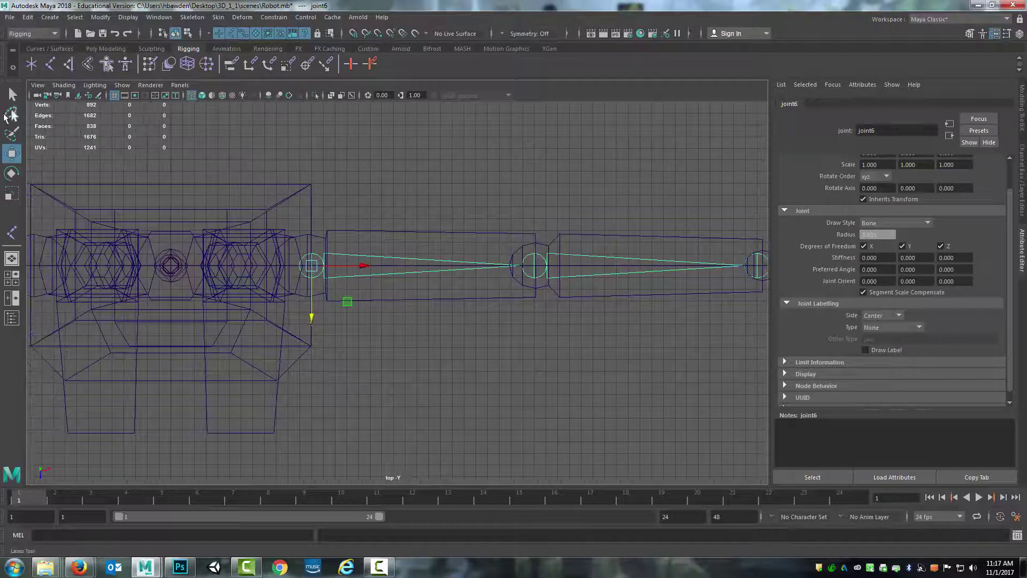
{"action": "key", "text": "q"}
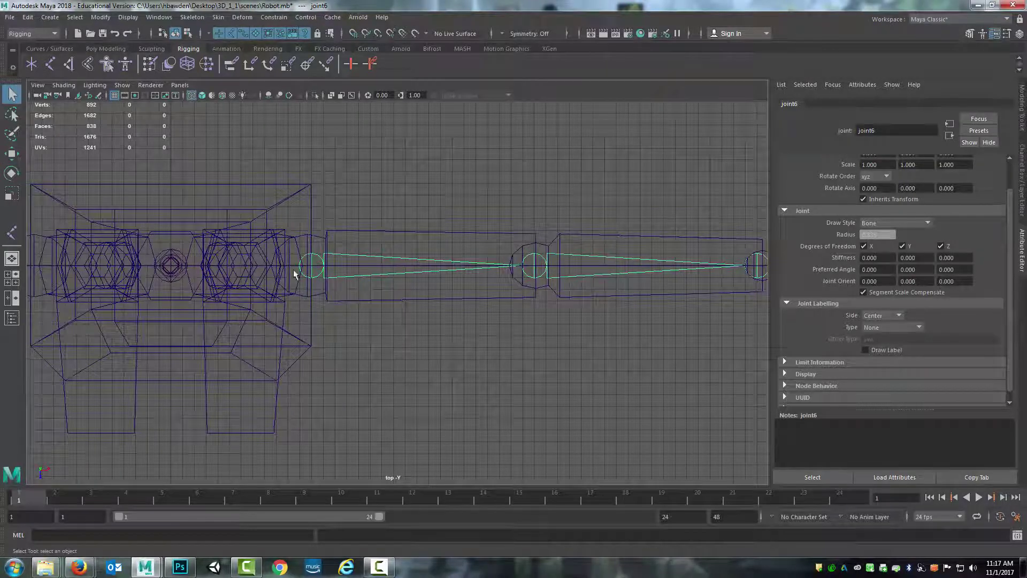
{"action": "middle_click_drag", "start_coordinate": [294, 274], "coordinate": [354, 271], "text": "alt"}
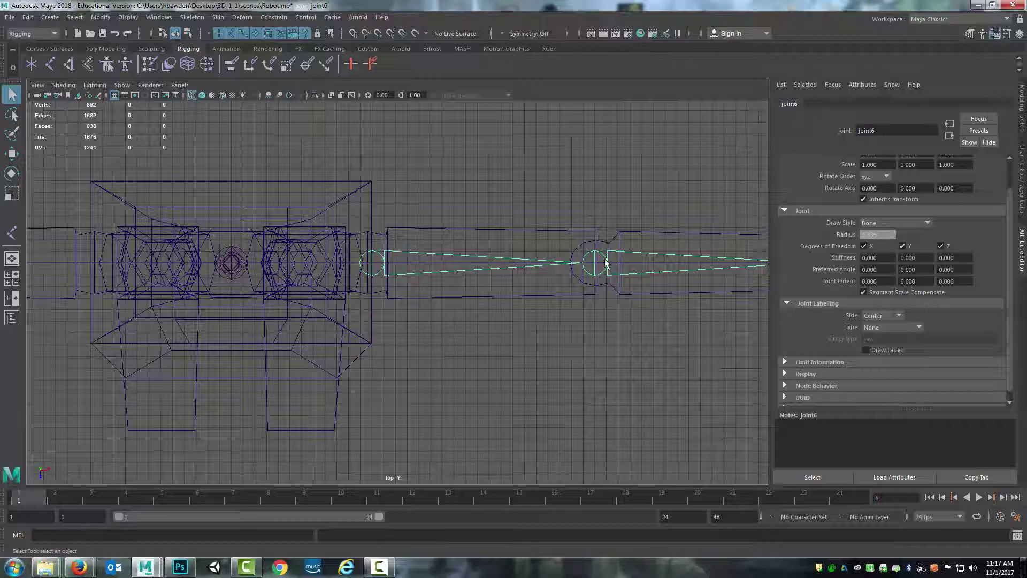
{"action": "middle_click_drag", "start_coordinate": [597, 235], "coordinate": [533, 233], "text": "alt"}
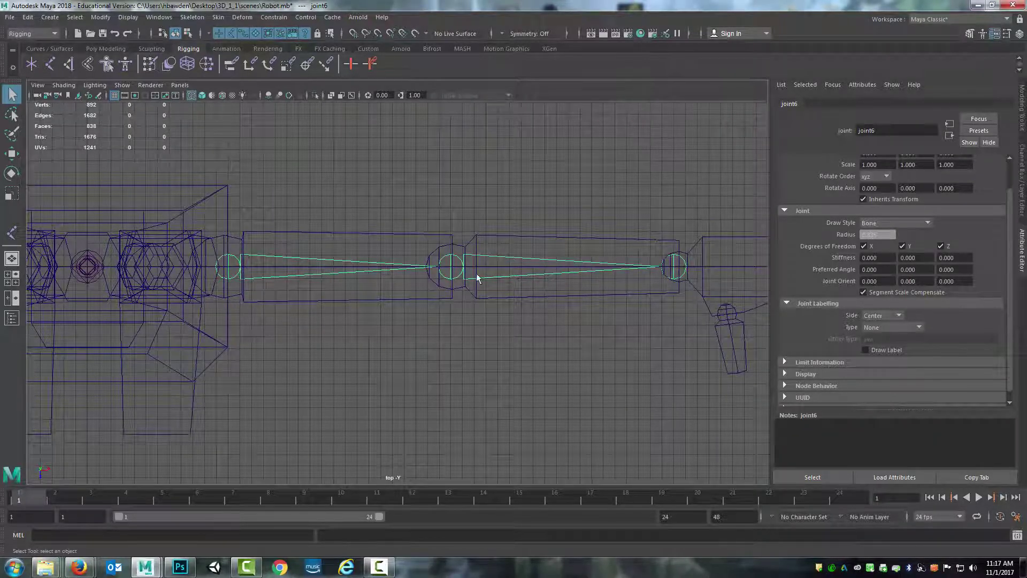
{"action": "key", "text": "space"}
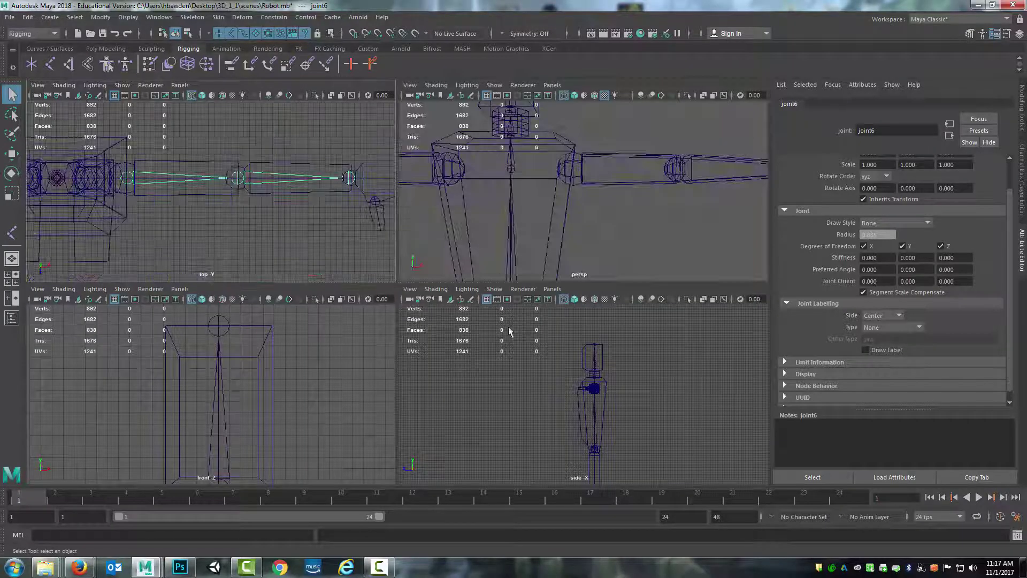
{"action": "key", "text": "space"}
{"action": "left_click_drag", "start_coordinate": [592, 220], "coordinate": [501, 327], "text": "alt"}
{"action": "right_click_drag", "start_coordinate": [500, 331], "coordinate": [358, 364], "text": "alt"}
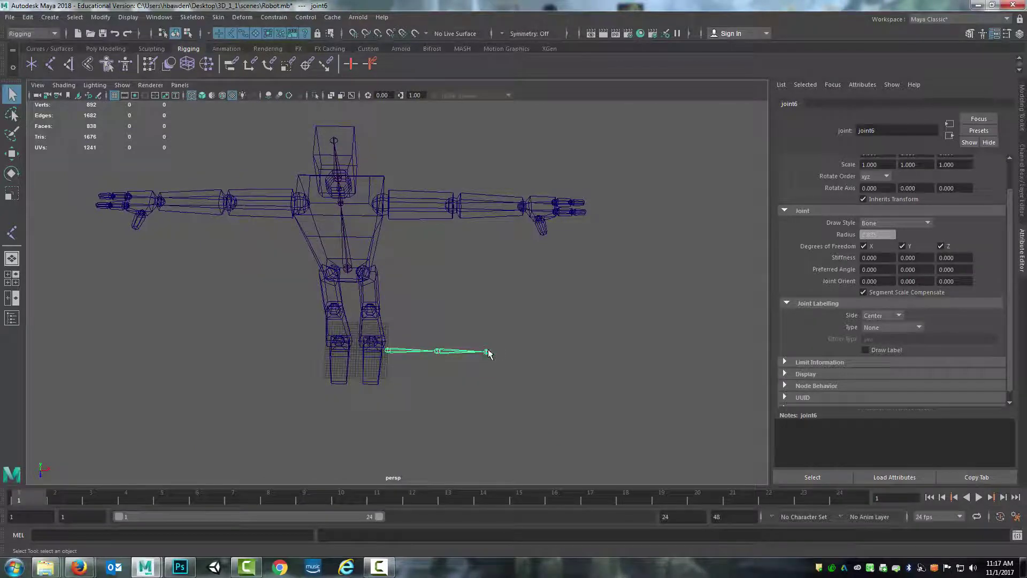
{"action": "left_click_drag", "start_coordinate": [422, 422], "coordinate": [419, 385], "text": "alt"}
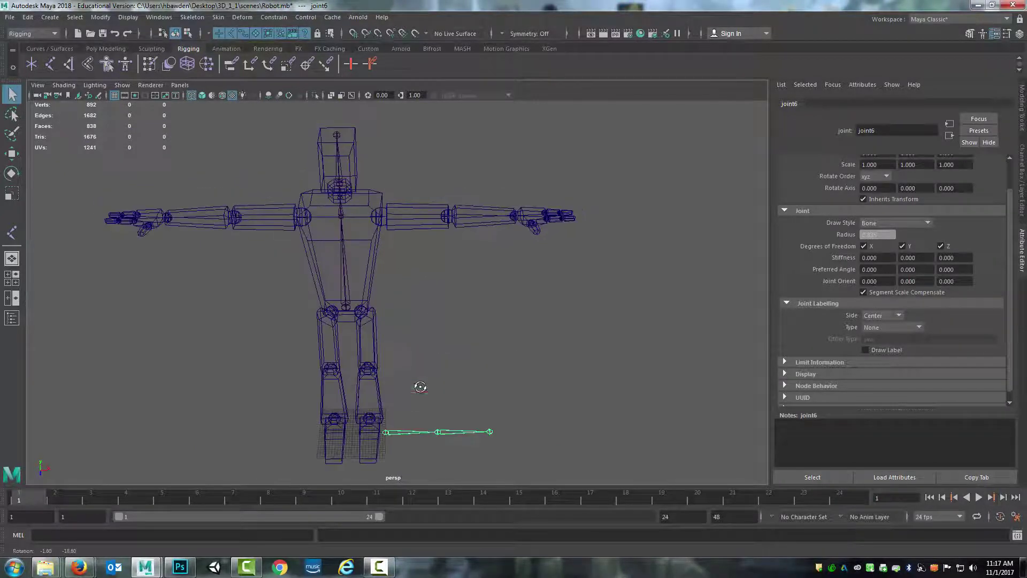
Move the arm chain's shoulder joint sideways in the top view to line up with the centre of the shoulder ball.
{"action": "key", "text": "space"}
{"action": "key", "text": "space"}
{"action": "middle_click_drag", "start_coordinate": [377, 313], "coordinate": [444, 325], "text": "alt"}
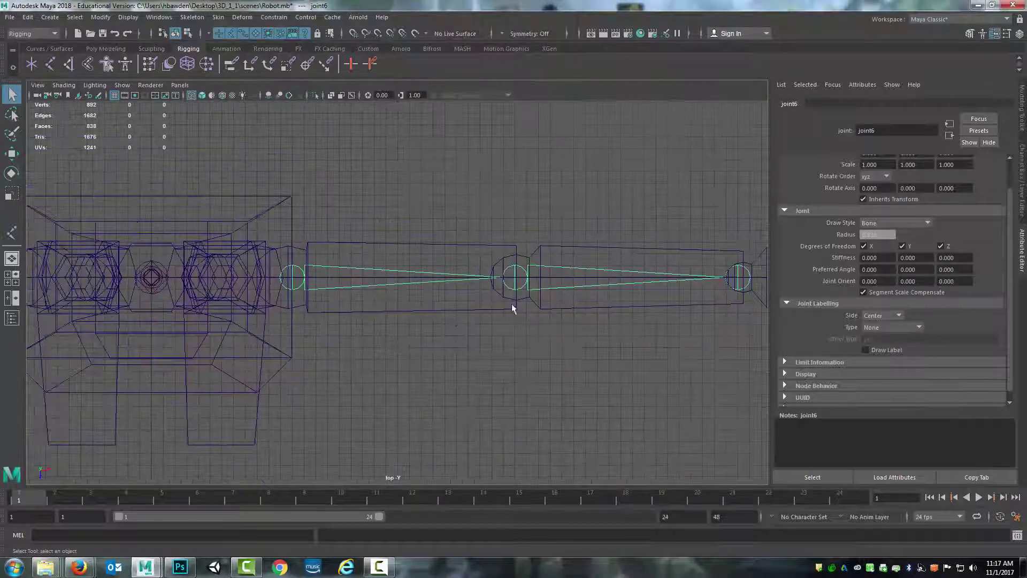
{"action": "middle_click_drag", "start_coordinate": [358, 287], "coordinate": [451, 304], "text": "alt"}
{"action": "scroll", "coordinate": [416, 323], "scroll_direction": "up", "scroll_amount": 4}
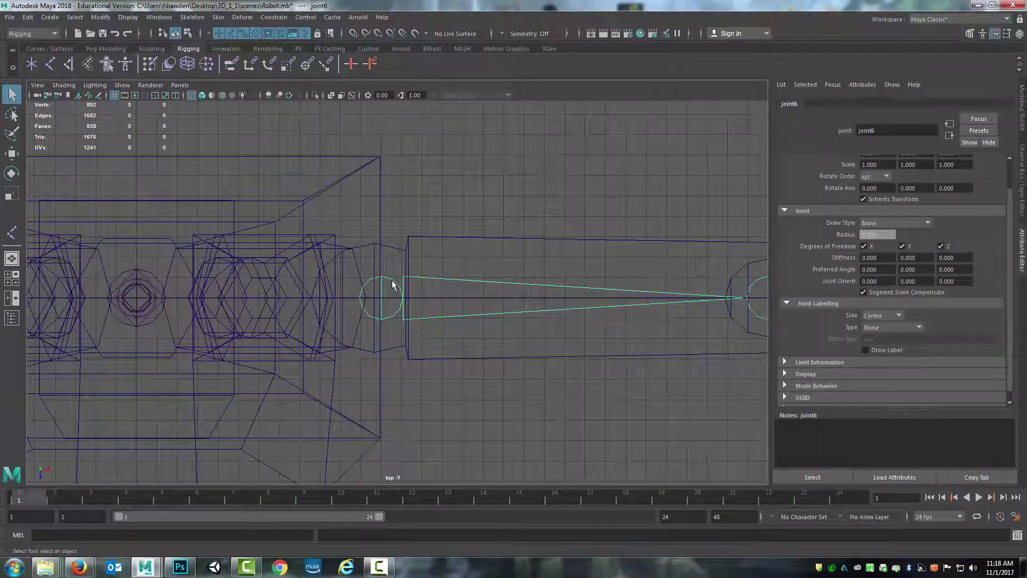
{"action": "key", "text": "w"}
{"action": "key", "text": "x"}
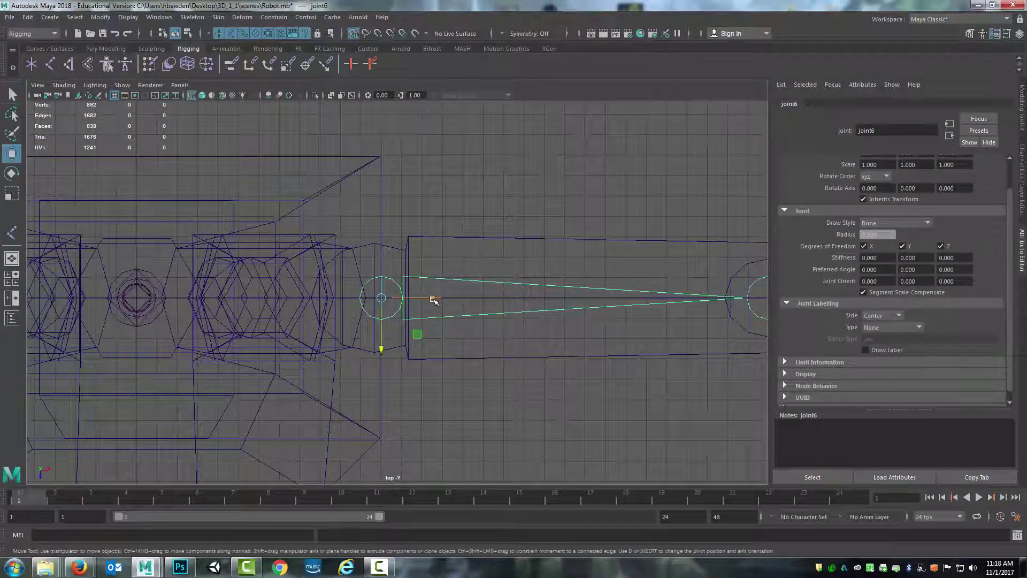
{"action": "left_click_drag", "start_coordinate": [433, 299], "coordinate": [362, 256]}
{"action": "key", "text": "space"}
{"action": "key", "text": "space"}
{"action": "scroll", "coordinate": [435, 293], "scroll_direction": "down", "scroll_amount": 3}
{"action": "scroll", "coordinate": [436, 293], "scroll_direction": "up", "scroll_amount": 5}
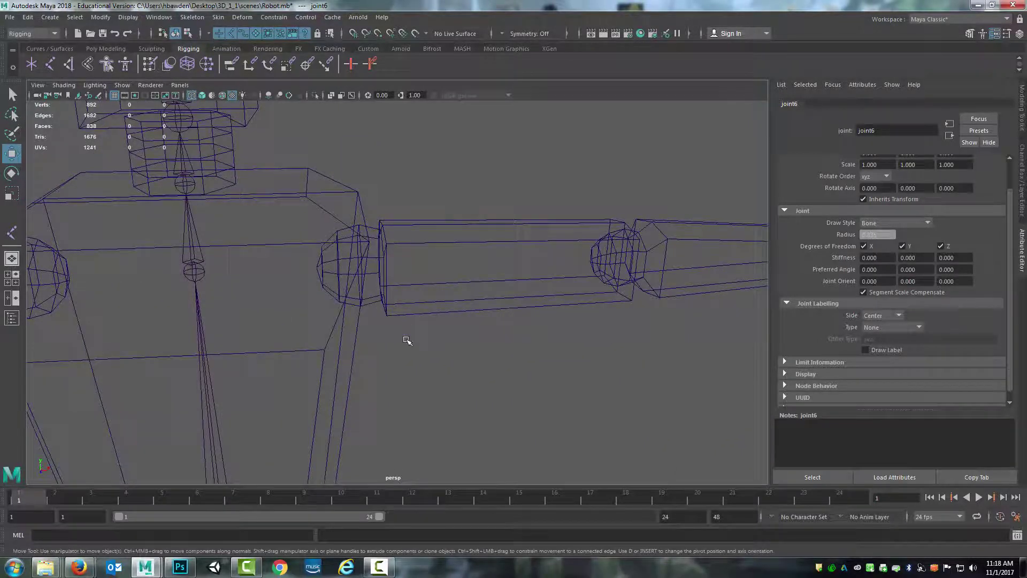
{"action": "key", "text": "space"}
{"action": "key", "text": "space"}
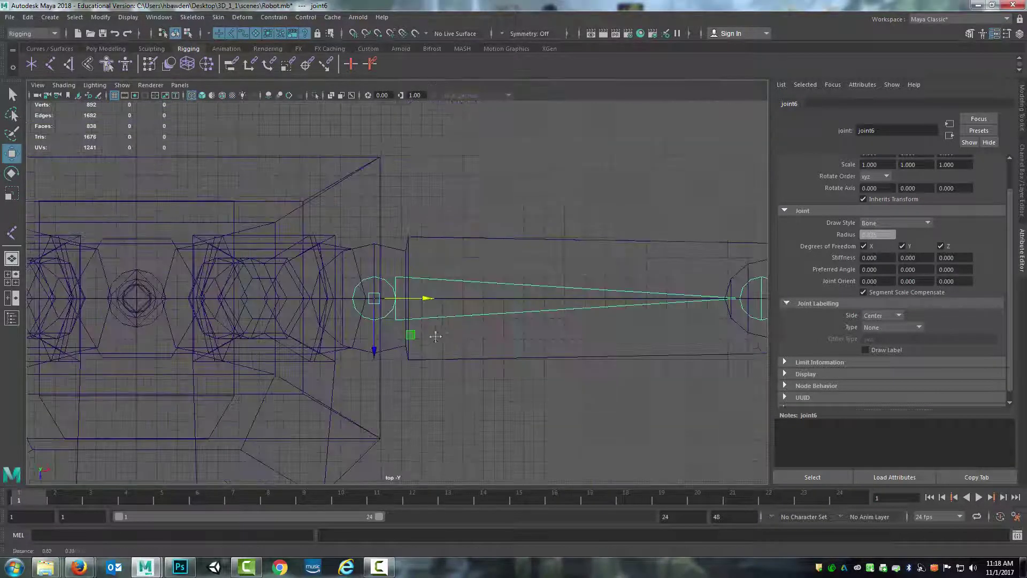
Snap the elbow and wrist joints sideways to the mesh vertices at the middle of their ball joints.
{"action": "middle_click_drag", "start_coordinate": [424, 347], "coordinate": [177, 344], "text": "alt"}
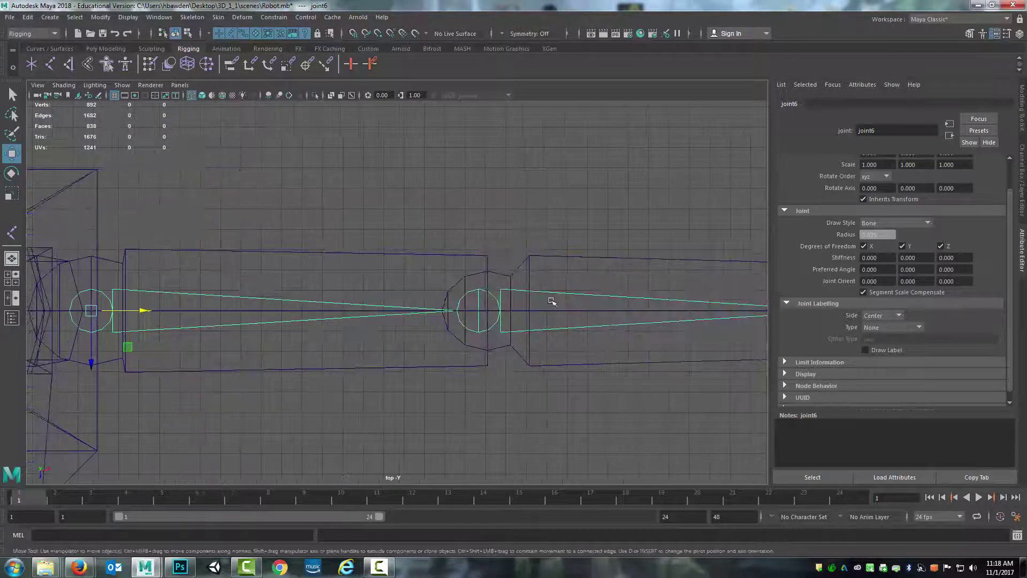
{"action": "left_click", "coordinate": [479, 307]}
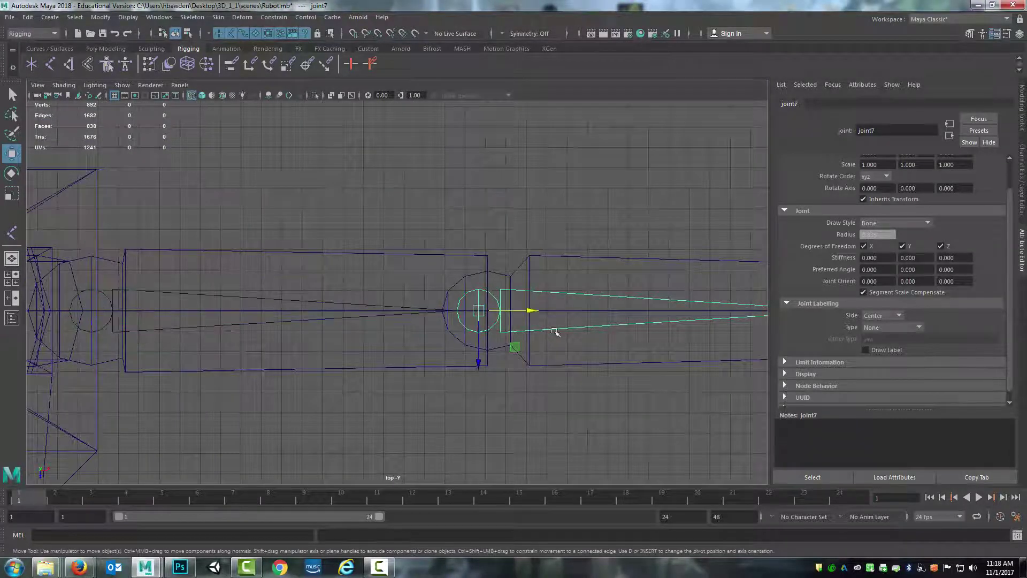
{"action": "key", "text": "v"}
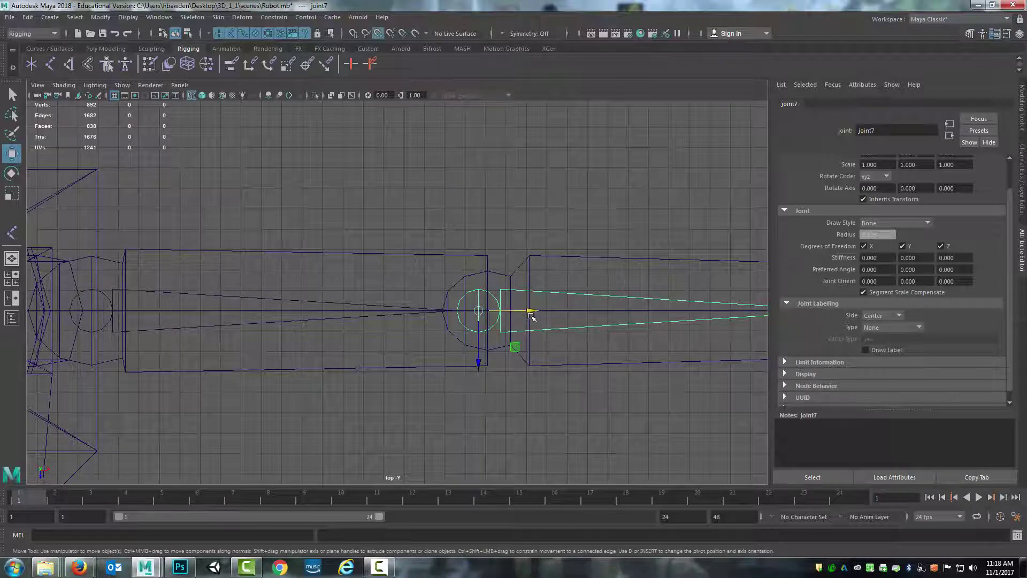
{"action": "left_click_drag", "start_coordinate": [532, 311], "coordinate": [488, 275]}
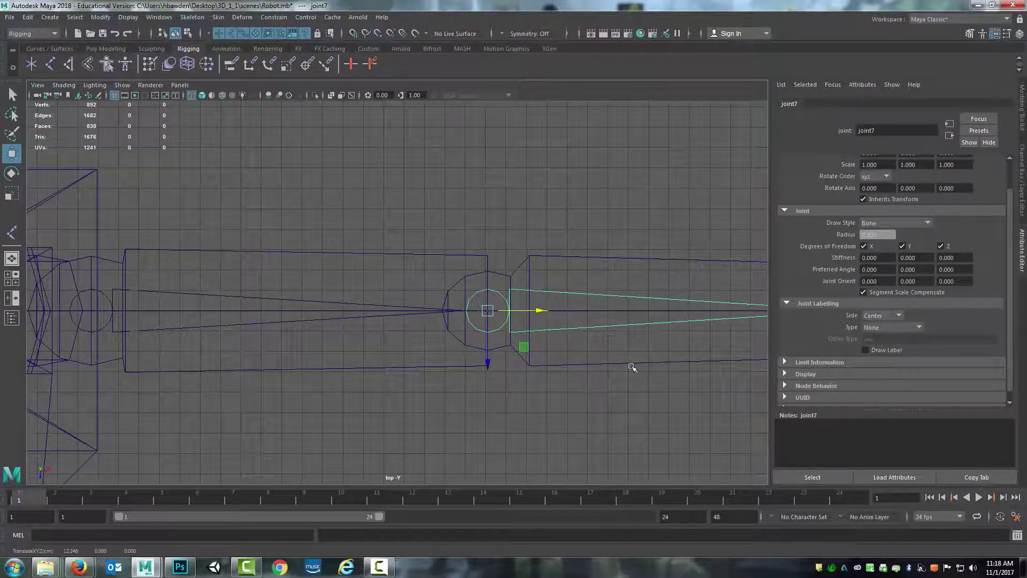
{"action": "middle_click_drag", "start_coordinate": [630, 363], "coordinate": [339, 356], "text": "alt"}
{"action": "left_click", "coordinate": [541, 316]}
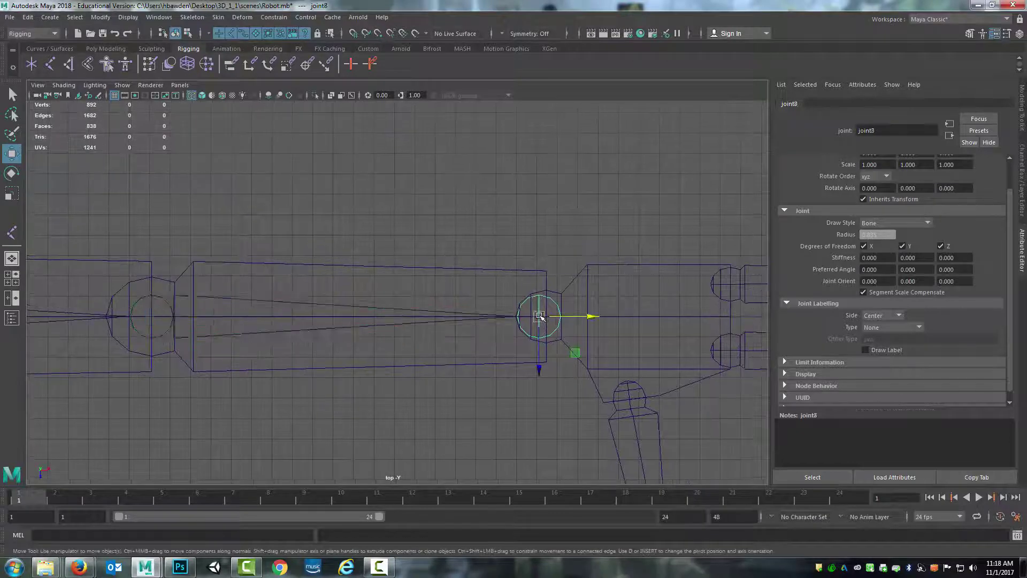
{"action": "left_click_drag", "start_coordinate": [539, 316], "coordinate": [548, 290]}
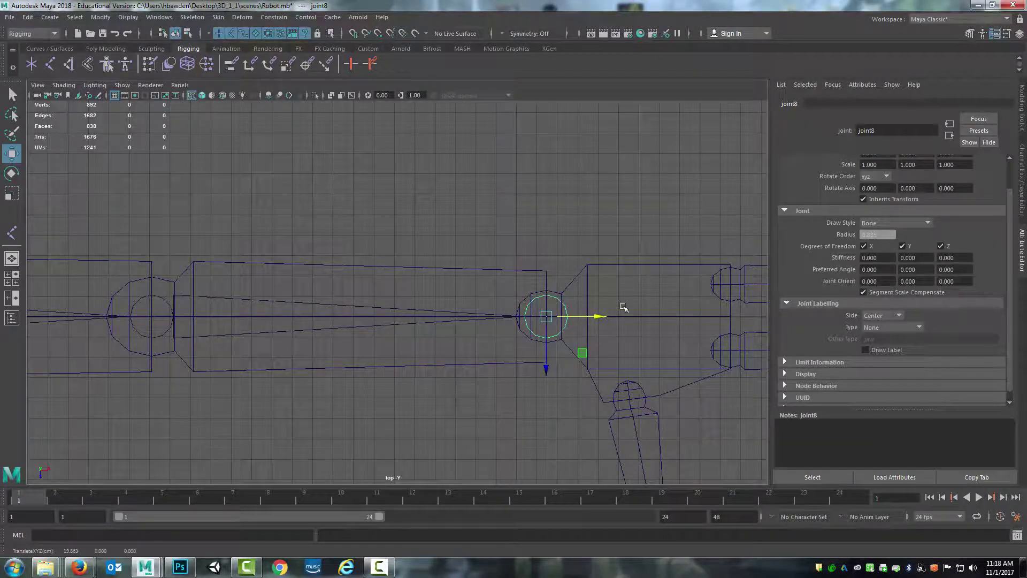
Draw a separate three-joint finger chain between the two fingers, snapping joints to the grid at the knuckle, middle joint and fingertip.
{"action": "middle_click_drag", "start_coordinate": [623, 327], "coordinate": [863, 303], "text": "alt"}
{"action": "scroll", "coordinate": [507, 337], "scroll_direction": "down", "scroll_amount": 7}
{"action": "middle_click_drag", "start_coordinate": [733, 306], "coordinate": [516, 335], "text": "alt"}
{"action": "scroll", "coordinate": [516, 275], "scroll_direction": "down", "scroll_amount": 2}
{"action": "scroll", "coordinate": [523, 339], "scroll_direction": "up", "scroll_amount": 5}
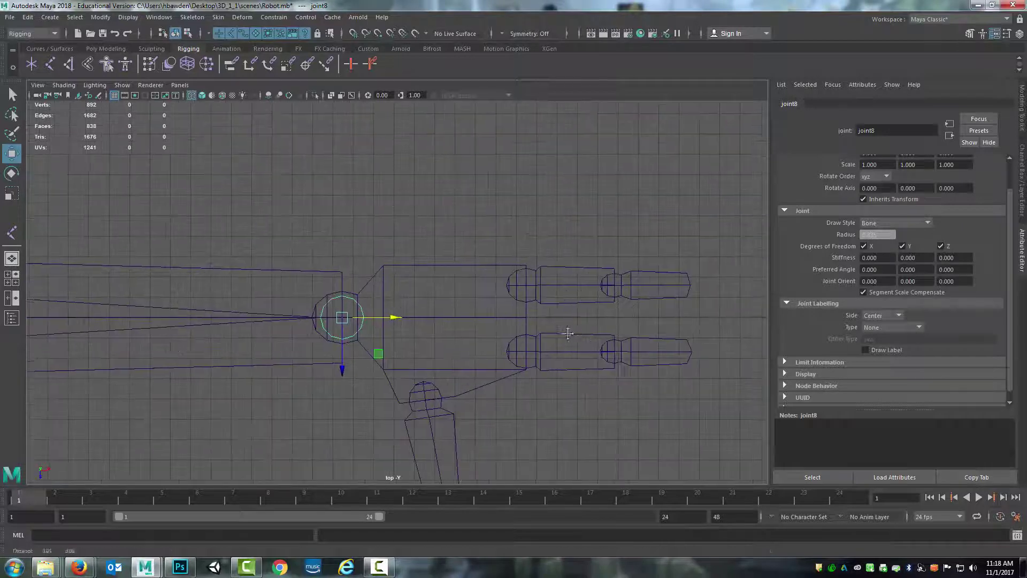
{"action": "left_click", "coordinate": [12, 232]}
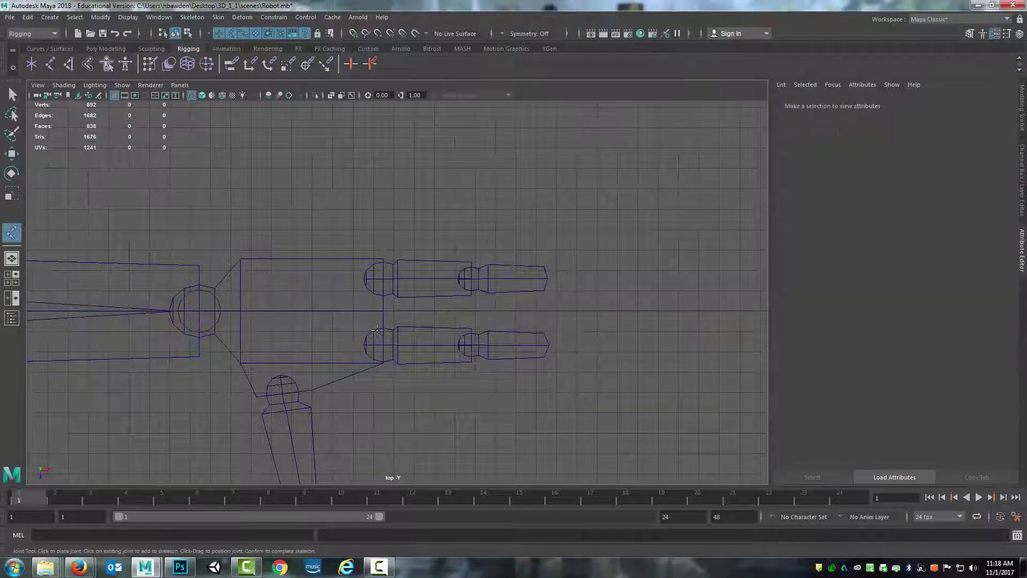
{"action": "key", "text": "x"}
{"action": "left_click", "coordinate": [381, 313]}
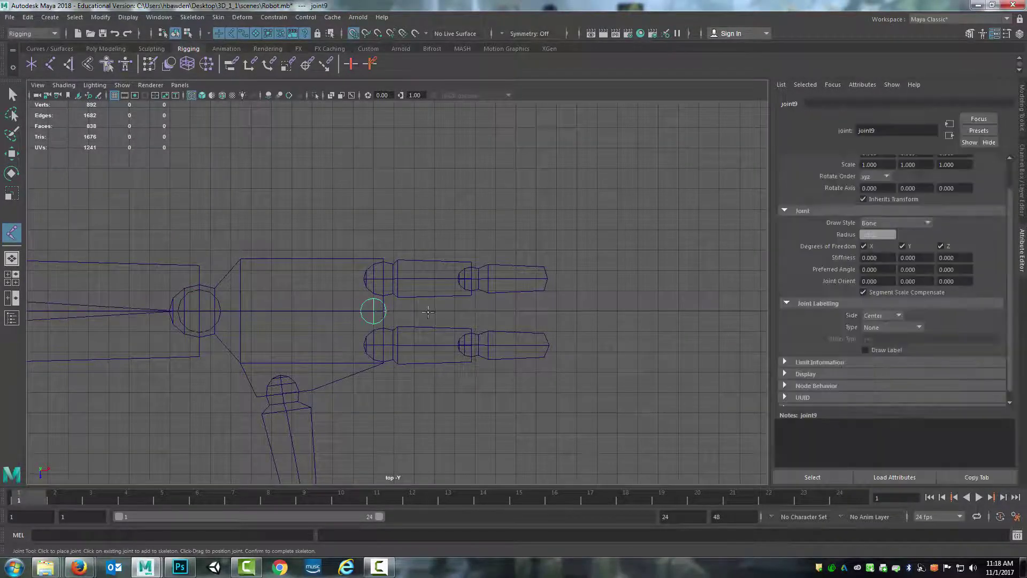
{"action": "left_click", "coordinate": [474, 312]}
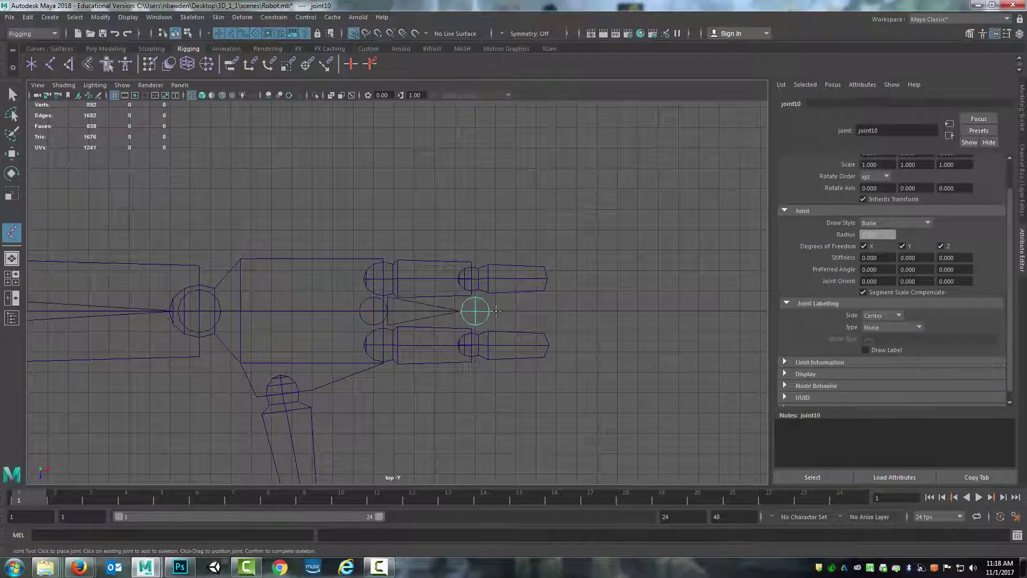
{"action": "left_click", "coordinate": [539, 312]}
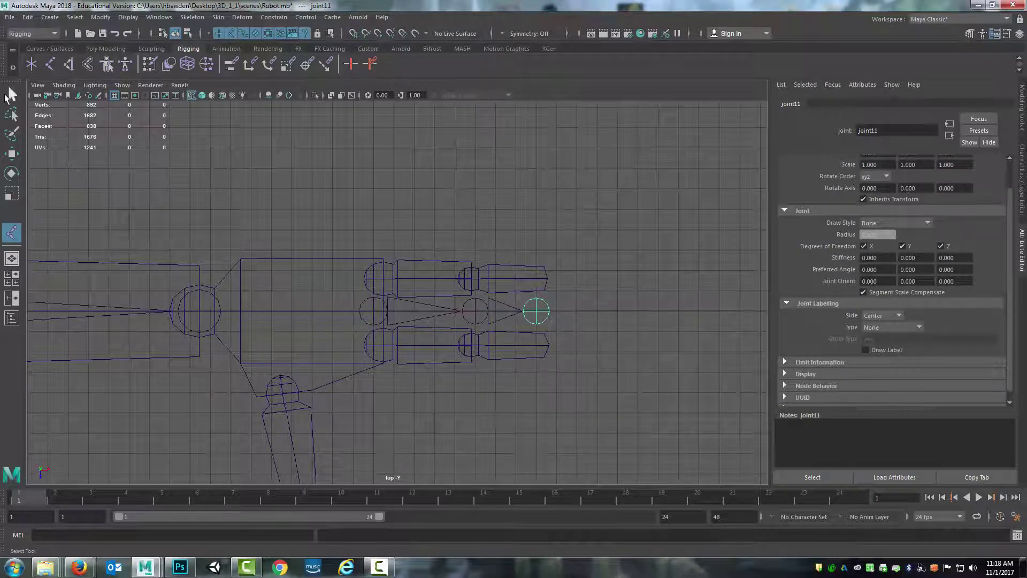
Snap the finger chain's three joints lengthwise to the finger mesh vertices at the knuckle, middle joint and fingertip.
{"action": "left_click", "coordinate": [8, 96]}
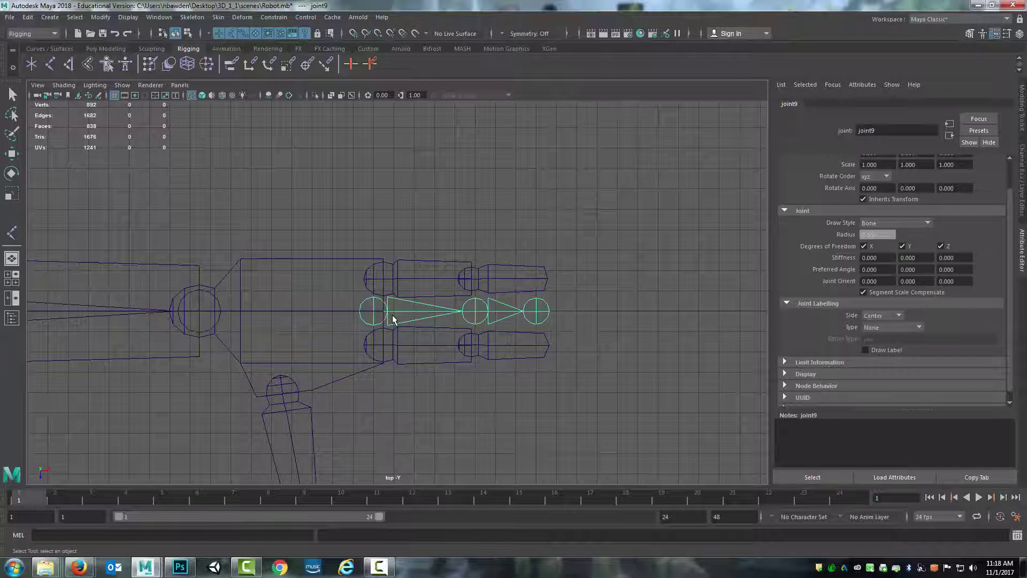
{"action": "key", "text": "w"}
{"action": "key", "text": "v"}
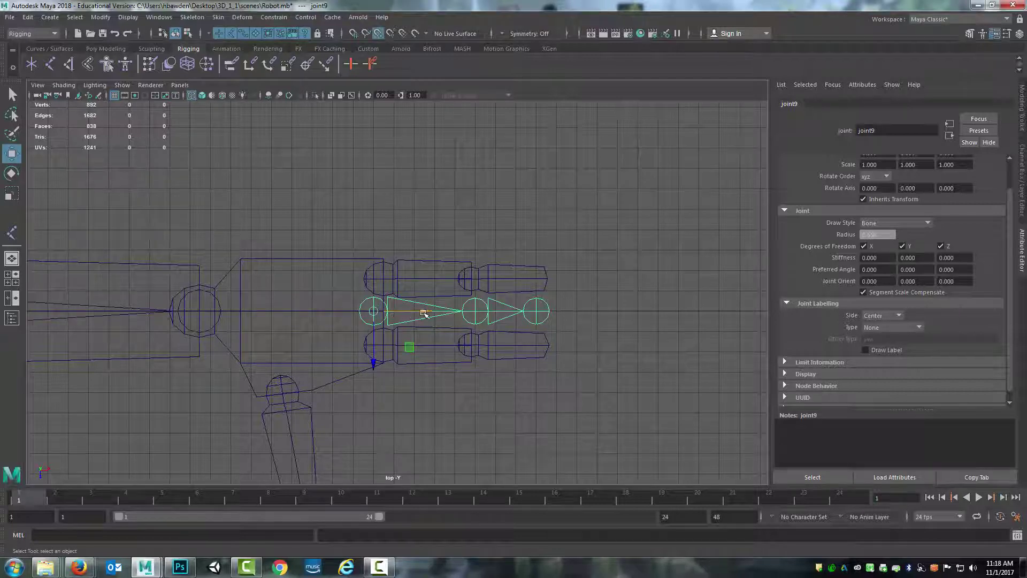
{"action": "left_click_drag", "start_coordinate": [426, 311], "coordinate": [381, 276]}
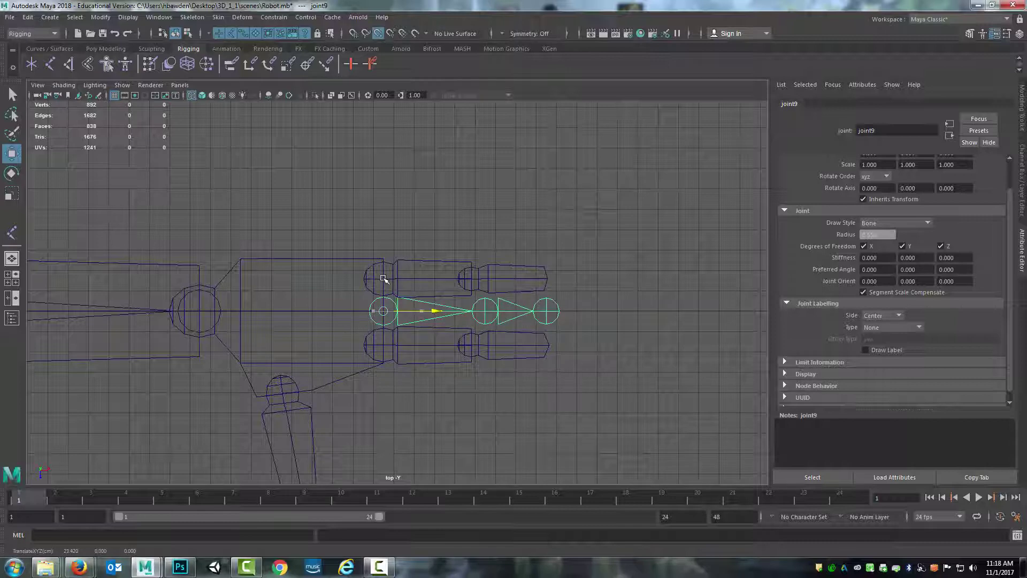
{"action": "left_click", "coordinate": [487, 310]}
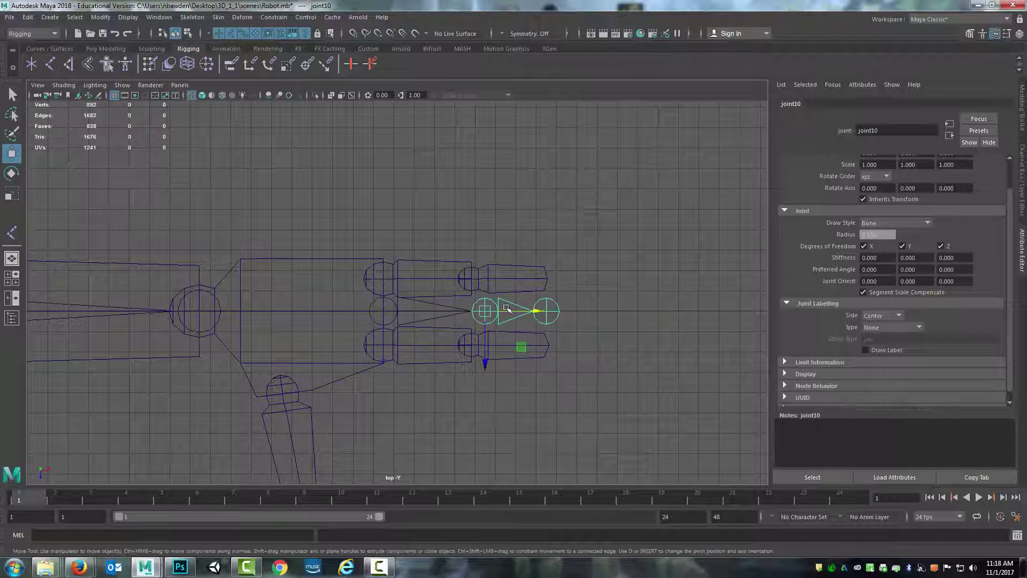
{"action": "left_click_drag", "start_coordinate": [535, 310], "coordinate": [470, 278]}
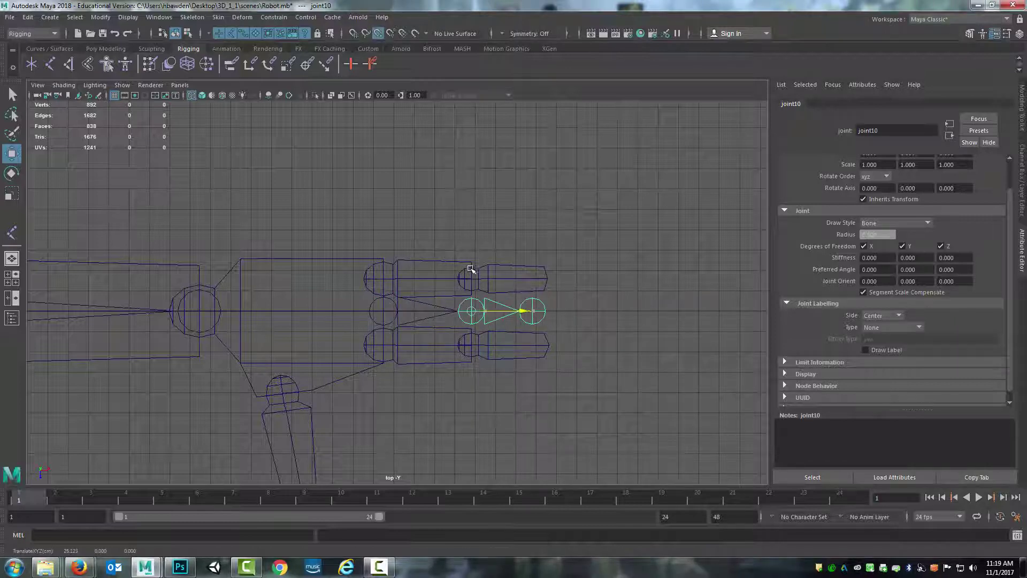
{"action": "left_click", "coordinate": [535, 296]}
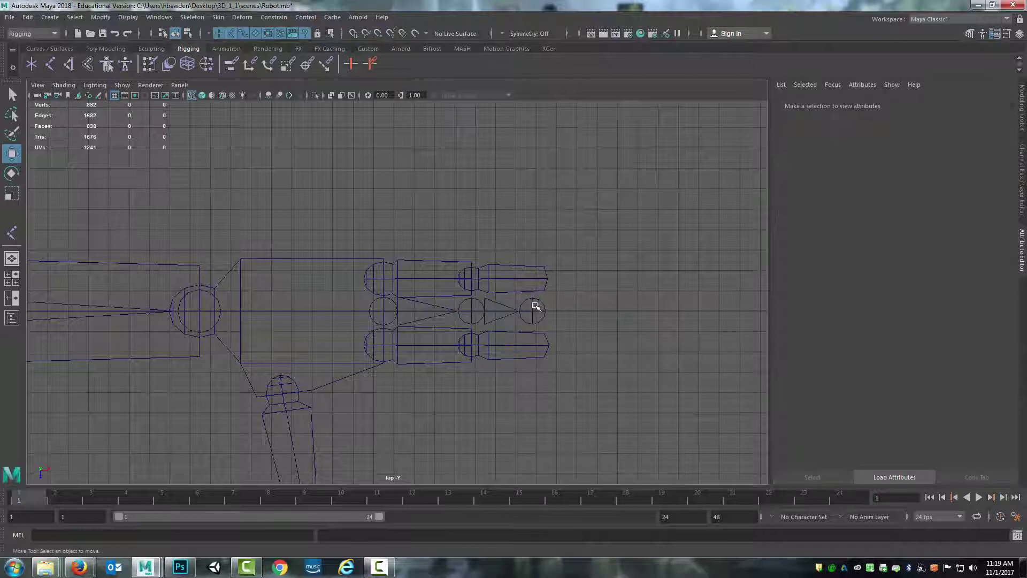
{"action": "left_click", "coordinate": [535, 306]}
{"action": "left_click_drag", "start_coordinate": [589, 310], "coordinate": [545, 280]}
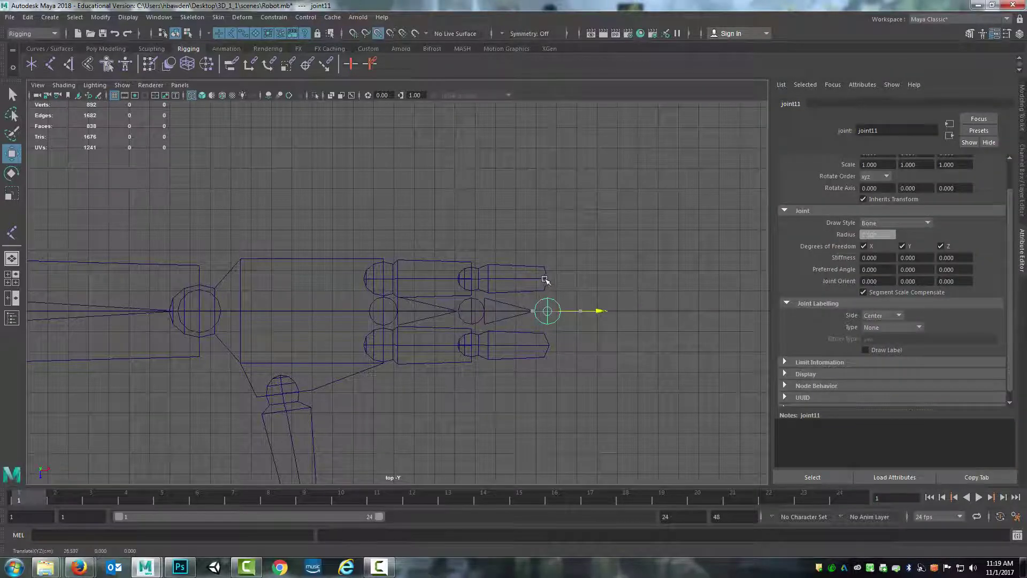
Snap the whole finger chain sideways onto the centre line of the finger farthest from the thumb.
{"action": "left_click", "coordinate": [375, 303]}
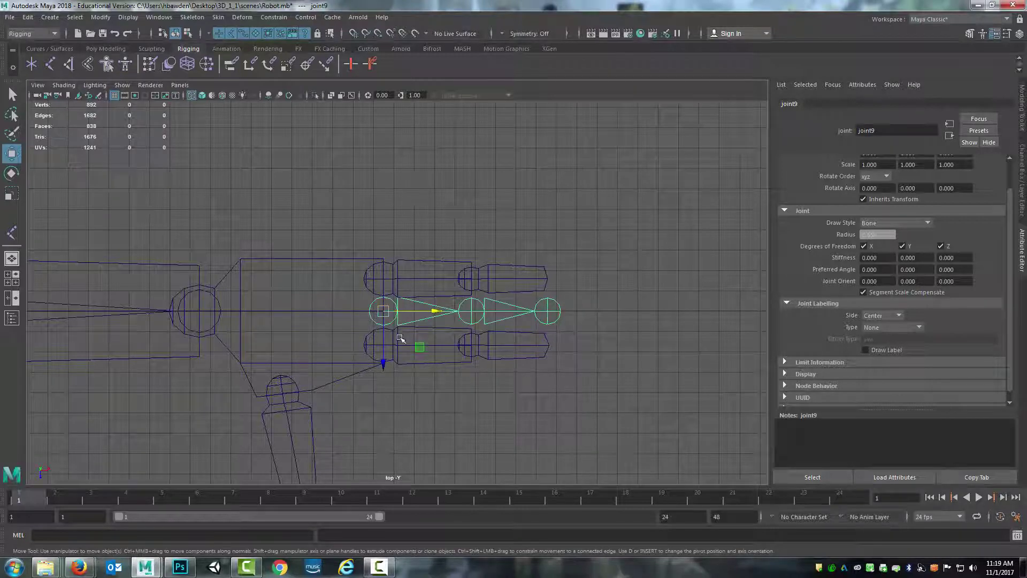
{"action": "key", "text": "v"}
{"action": "left_click_drag", "start_coordinate": [384, 363], "coordinate": [385, 281]}
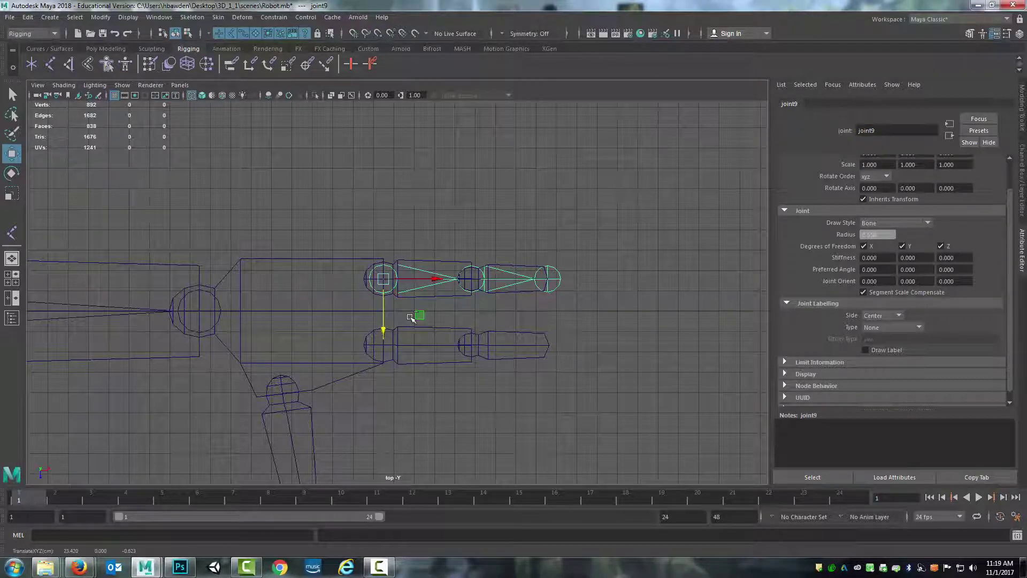
Duplicate the finger chain and snap the copy sideways onto the centre line of the finger nearest the thumb.
{"action": "key", "text": "ctrl+d"}
{"action": "key", "text": "v"}
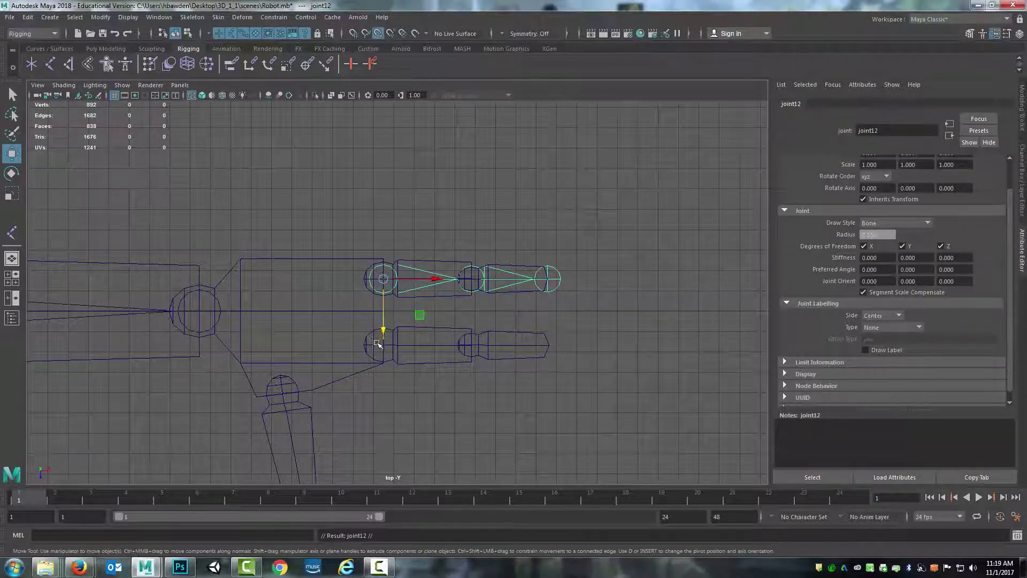
{"action": "middle_click_drag", "start_coordinate": [383, 328], "coordinate": [385, 354]}
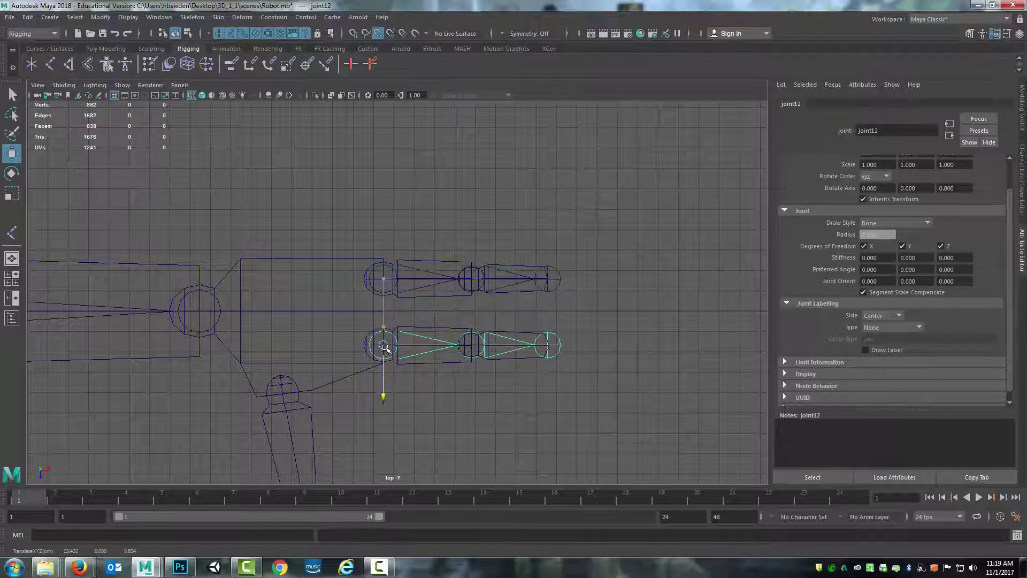
{"action": "left_click", "coordinate": [418, 289]}
{"action": "left_click", "coordinate": [430, 350]}
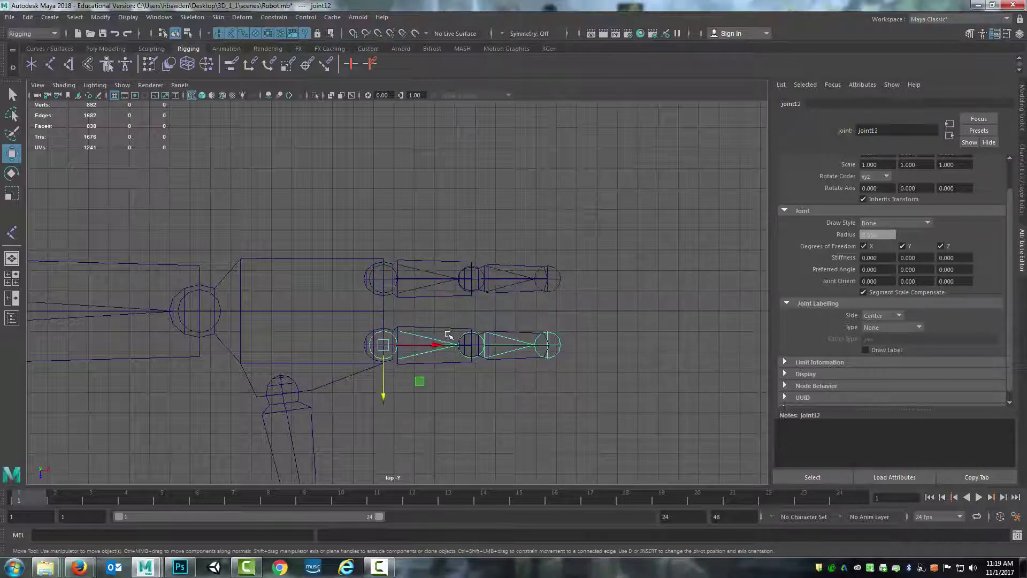
Draw a separate two-joint thumb chain in the top view from the centre of the thumb ball to the thumb tip.
{"action": "middle_click_drag", "start_coordinate": [281, 383], "coordinate": [401, 291], "text": "alt"}
{"action": "left_click", "coordinate": [12, 233]}
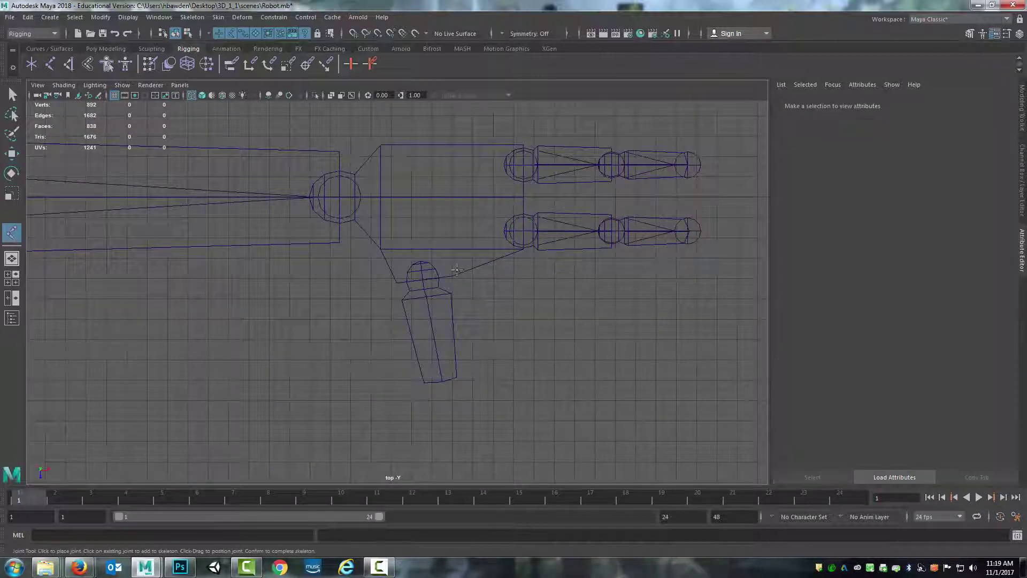
{"action": "middle_click_drag", "start_coordinate": [489, 237], "coordinate": [459, 285], "text": "alt"}
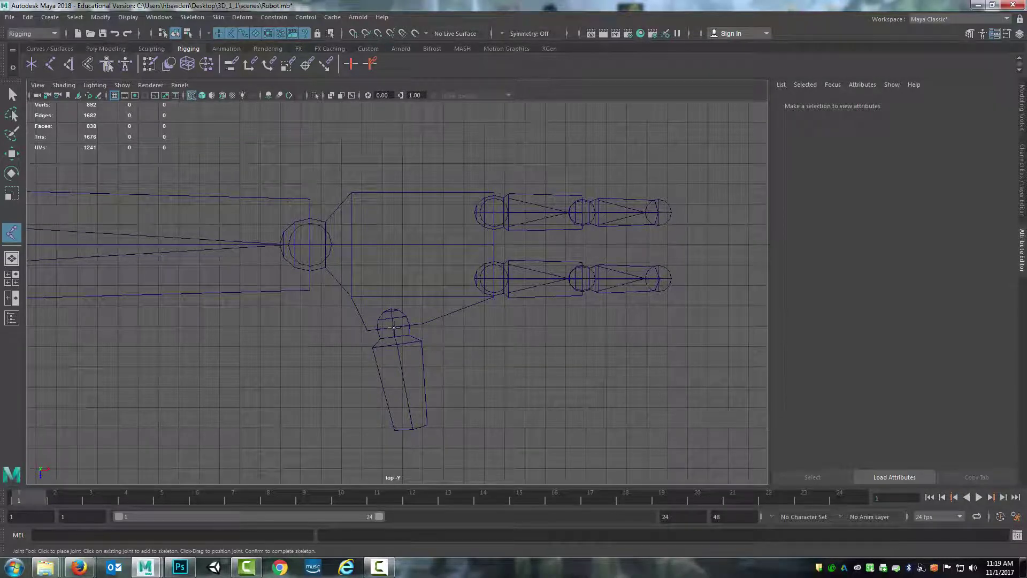
{"action": "scroll", "coordinate": [393, 326], "scroll_direction": "up", "scroll_amount": 3}
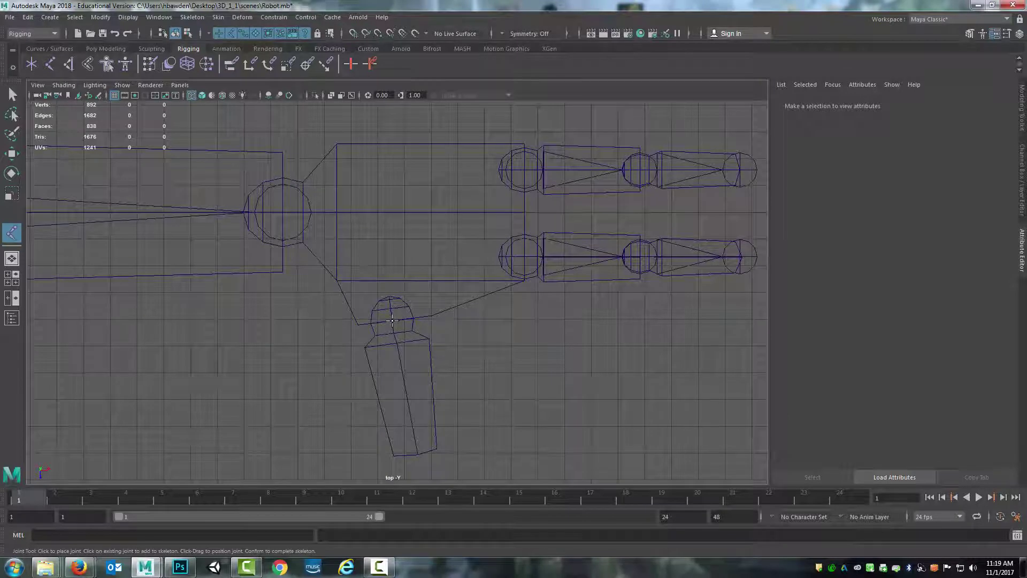
{"action": "left_click", "coordinate": [392, 320]}
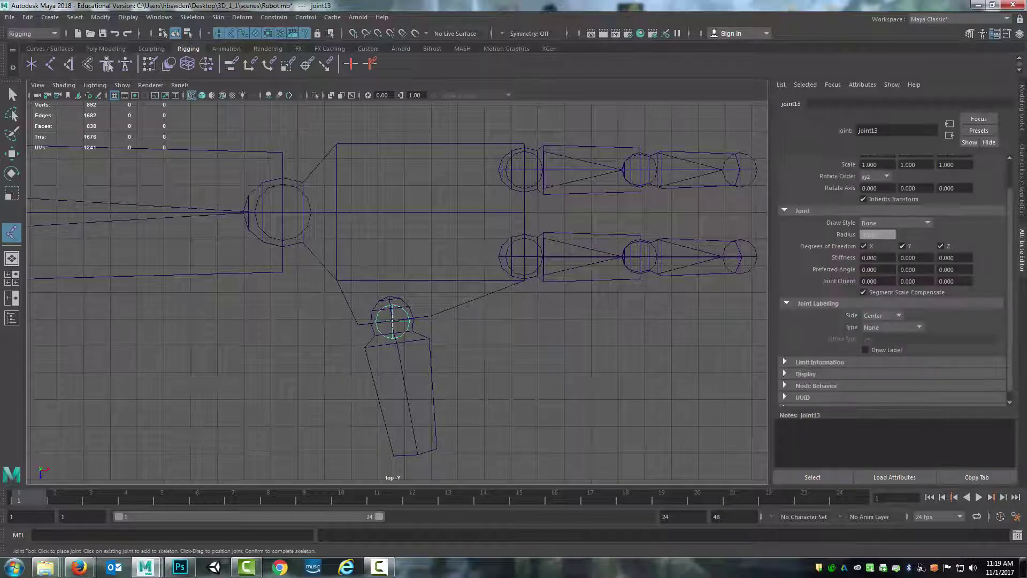
{"action": "left_click", "coordinate": [419, 454]}
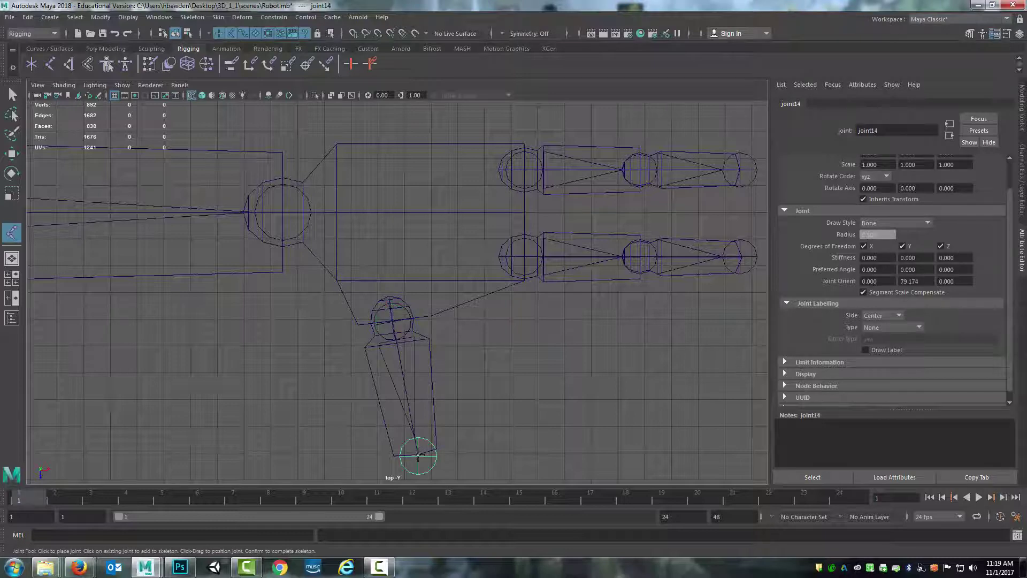
{"action": "scroll", "coordinate": [464, 359], "scroll_direction": "down", "scroll_amount": 3}
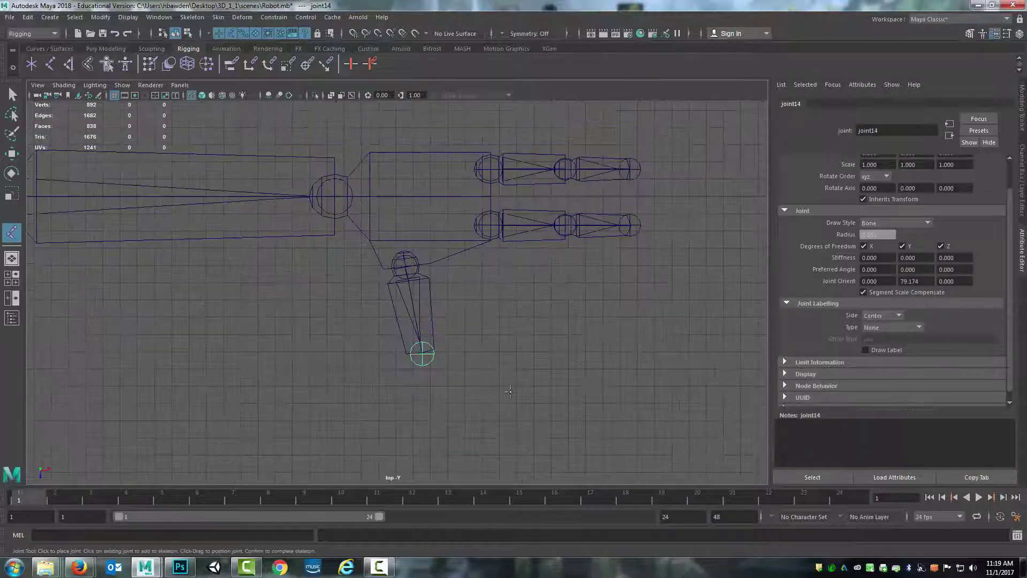
{"action": "scroll", "coordinate": [398, 295], "scroll_direction": "up", "scroll_amount": 4}
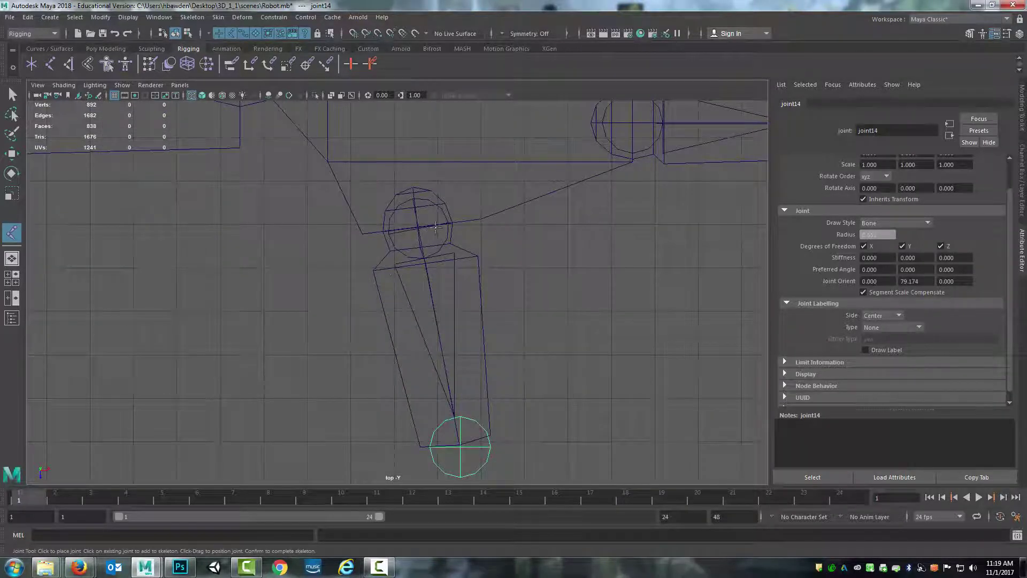
{"action": "scroll", "coordinate": [506, 396], "scroll_direction": "up", "scroll_amount": 3}
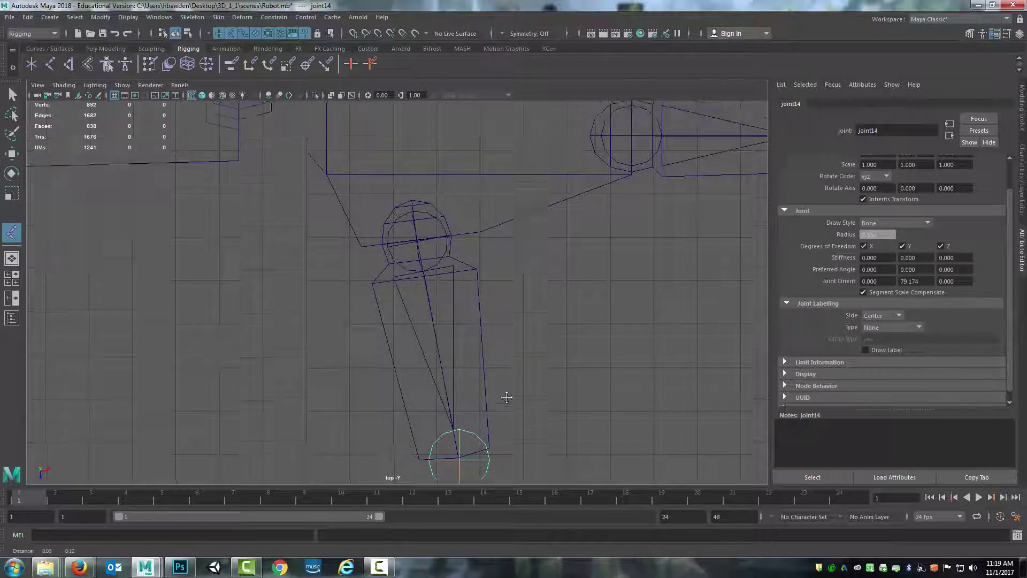
{"action": "scroll", "coordinate": [498, 390], "scroll_direction": "down", "scroll_amount": 10}
Snap the thumb's base joint to the vertex at the ball's centre and its end joint to the thumb tip vertex.
{"action": "left_click", "coordinate": [12, 95]}
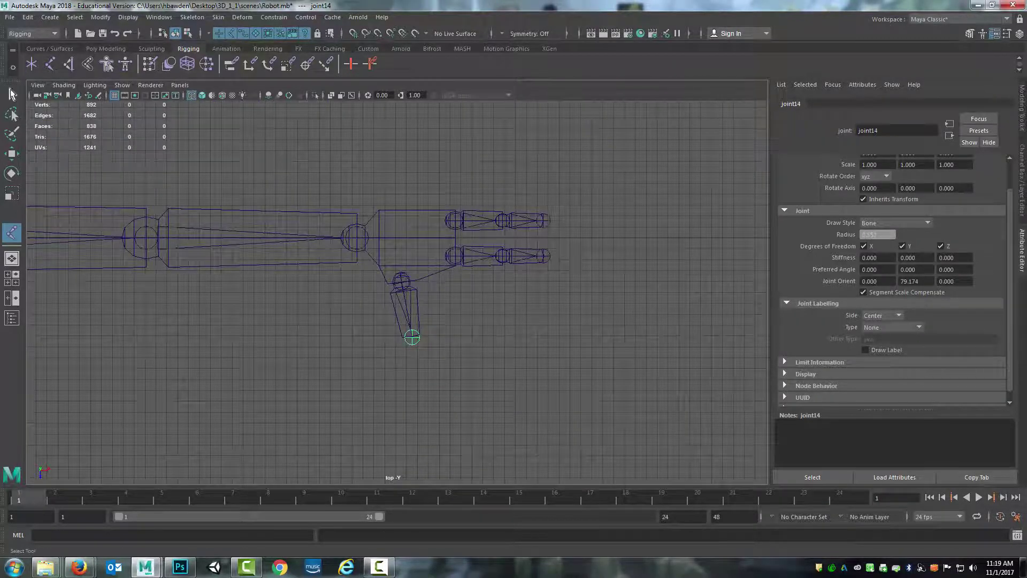
{"action": "left_click", "coordinate": [396, 289]}
{"action": "scroll", "coordinate": [428, 311], "scroll_direction": "up", "scroll_amount": 5}
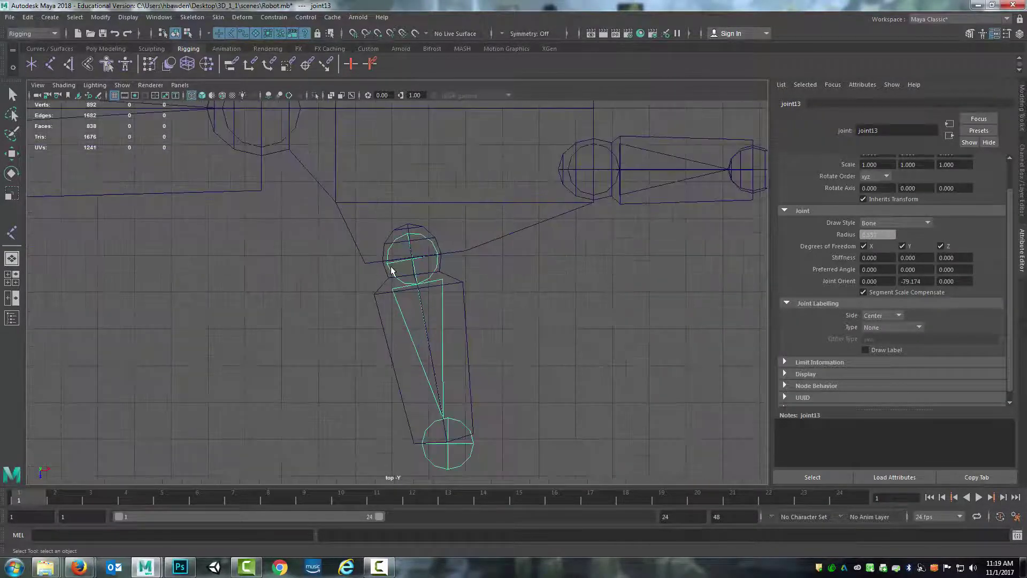
{"action": "key", "text": "w"}
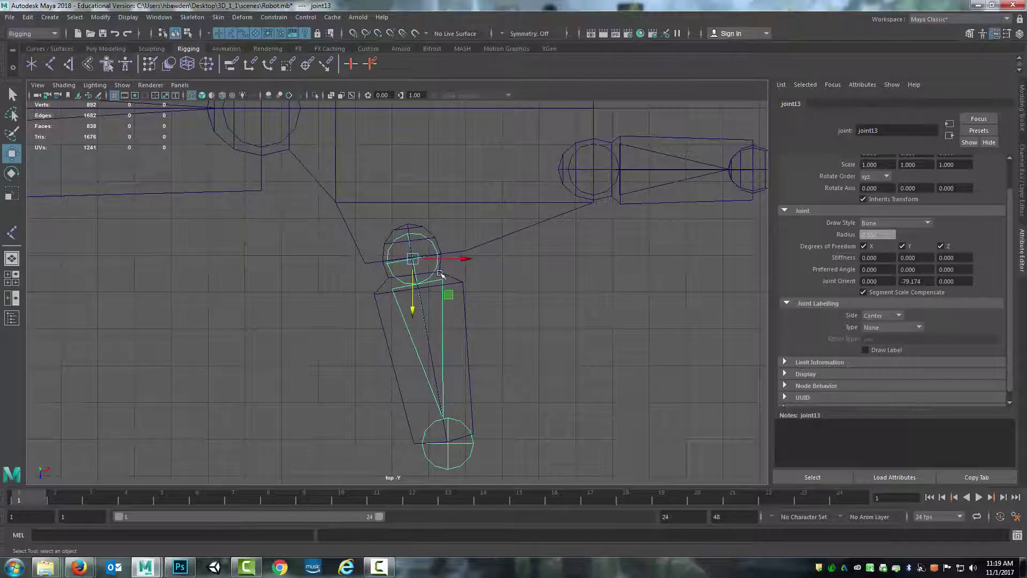
{"action": "key", "text": "v"}
{"action": "left_click_drag", "start_coordinate": [461, 258], "coordinate": [416, 255]}
{"action": "left_click_drag", "start_coordinate": [410, 308], "coordinate": [410, 258]}
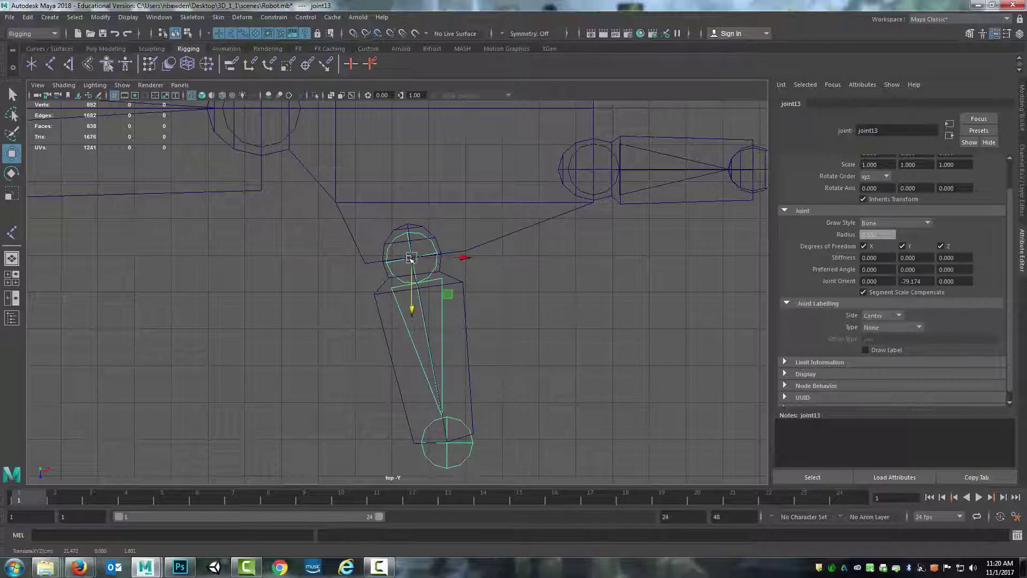
{"action": "left_click", "coordinate": [448, 443]}
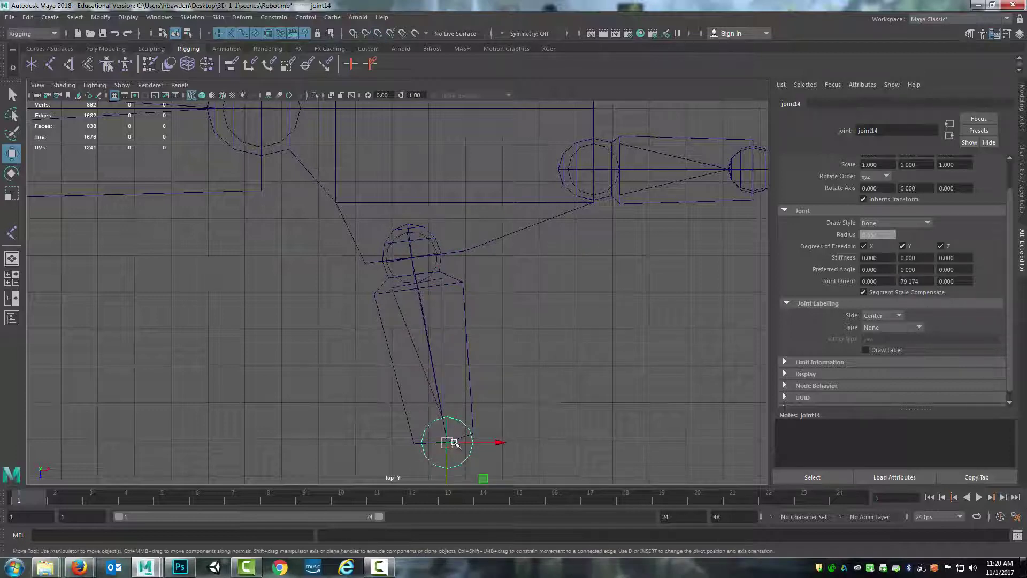
{"action": "key", "text": "v"}
{"action": "left_click_drag", "start_coordinate": [496, 443], "coordinate": [449, 441]}
{"action": "scroll", "coordinate": [556, 372], "scroll_direction": "down", "scroll_amount": 7}
{"action": "scroll", "coordinate": [497, 369], "scroll_direction": "up", "scroll_amount": 2}
{"action": "left_click", "coordinate": [554, 346]}
In the perspective view, parent the root joint of the finger chain farthest from the thumb to the wrist joint.
{"action": "key", "text": "space"}
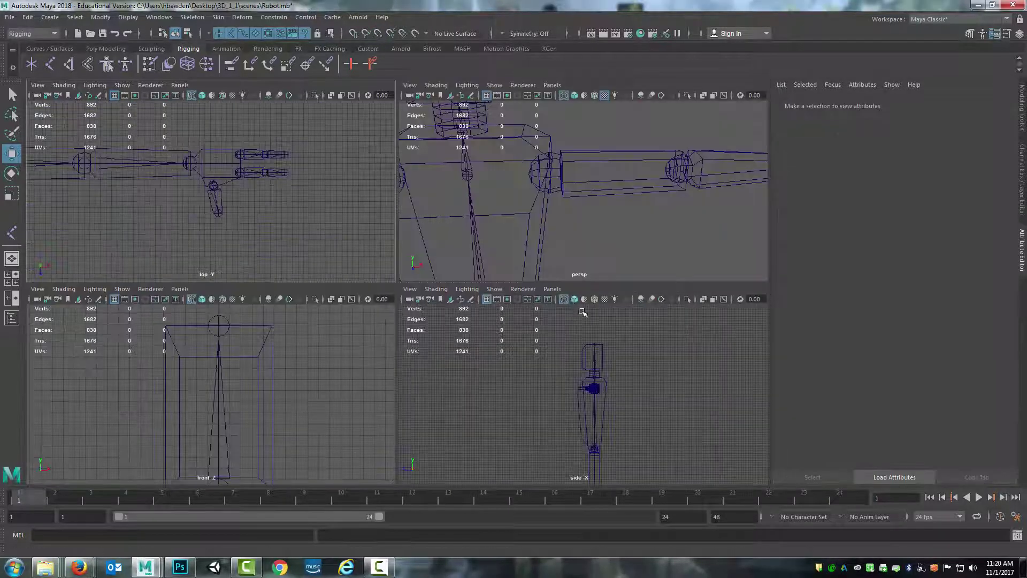
{"action": "key", "text": "space"}
{"action": "middle_click_drag", "start_coordinate": [587, 358], "coordinate": [351, 122], "text": "alt"}
{"action": "left_click_drag", "start_coordinate": [350, 122], "coordinate": [354, 299], "text": "alt"}
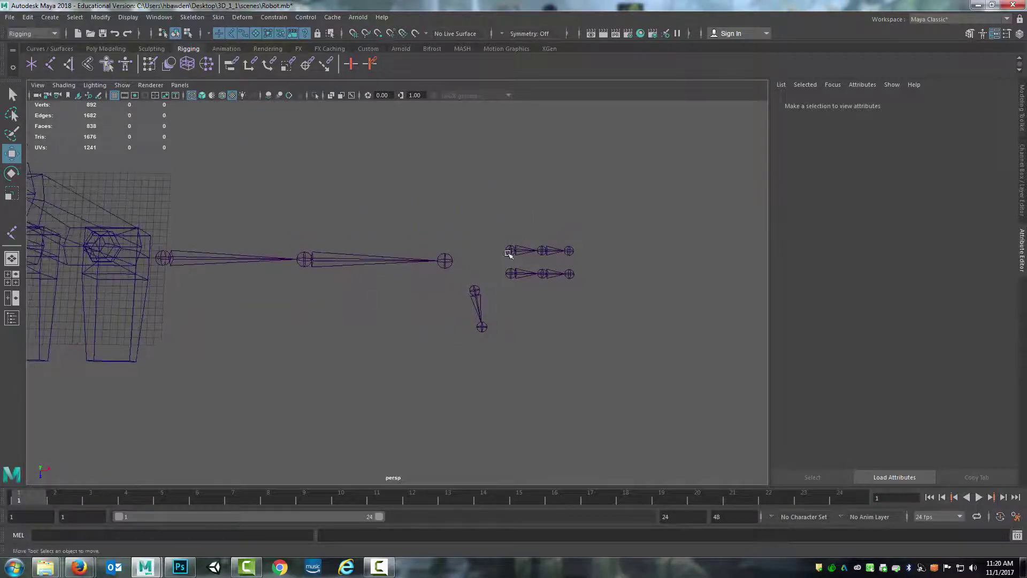
{"action": "left_click", "coordinate": [506, 250]}
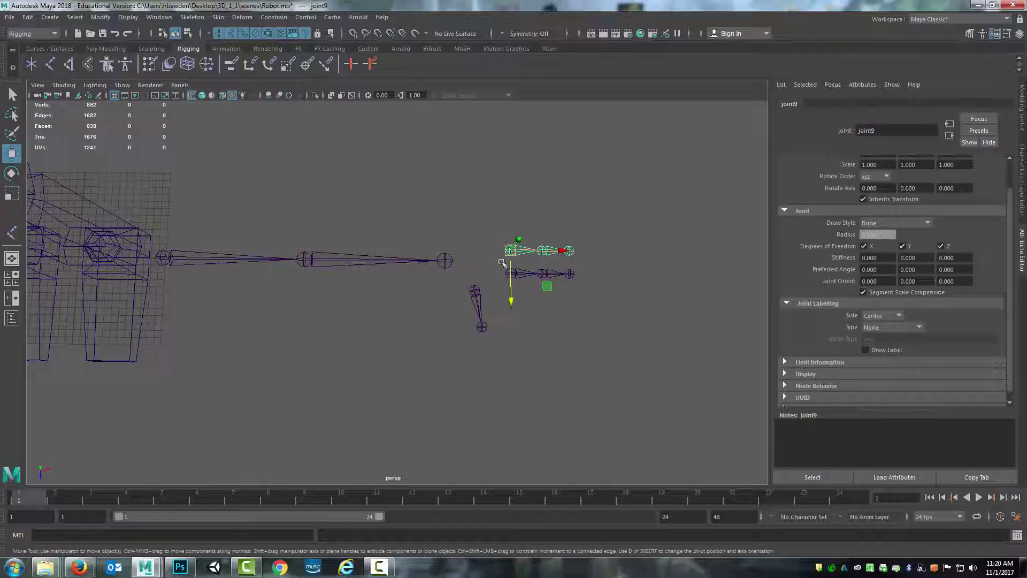
{"action": "left_click", "coordinate": [445, 260]}
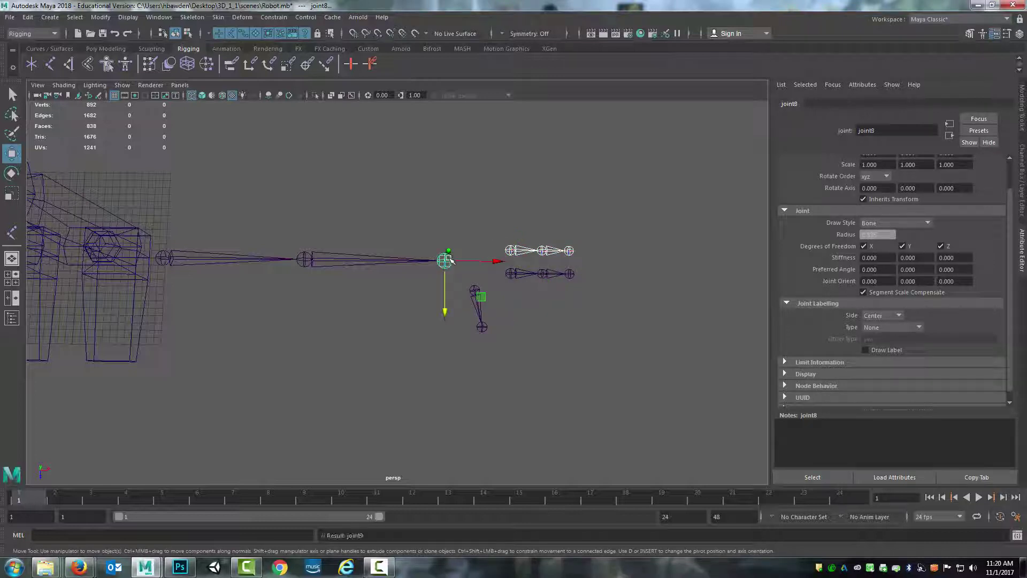
{"action": "left_click", "coordinate": [506, 250], "text": "shift"}
{"action": "key", "text": "p"}
Parent the root joint of the finger chain nearest the thumb to the wrist joint.
{"action": "left_click", "coordinate": [497, 289]}
{"action": "left_click", "coordinate": [511, 275]}
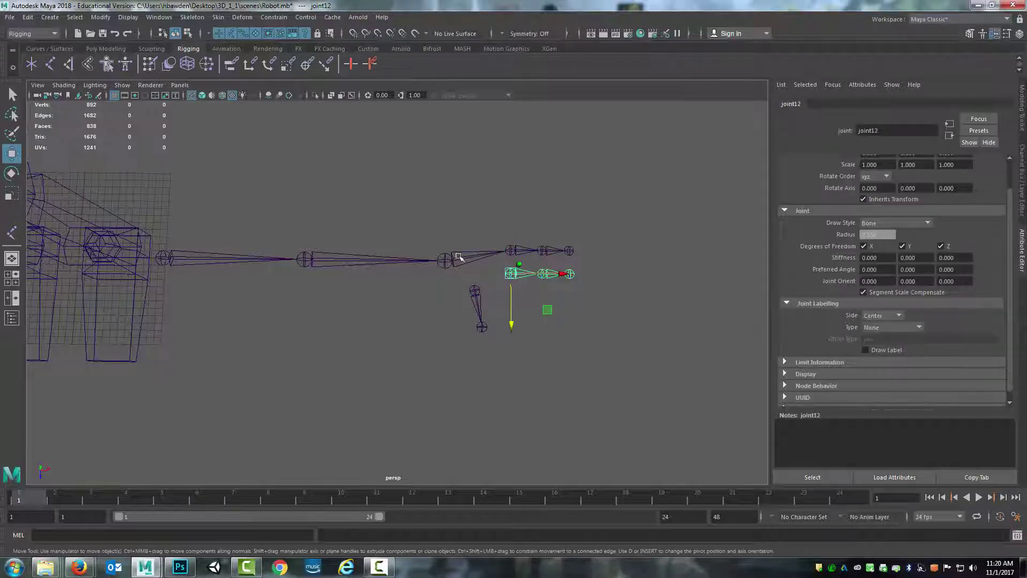
{"action": "left_click", "coordinate": [446, 260], "text": "shift"}
{"action": "key", "text": "p"}
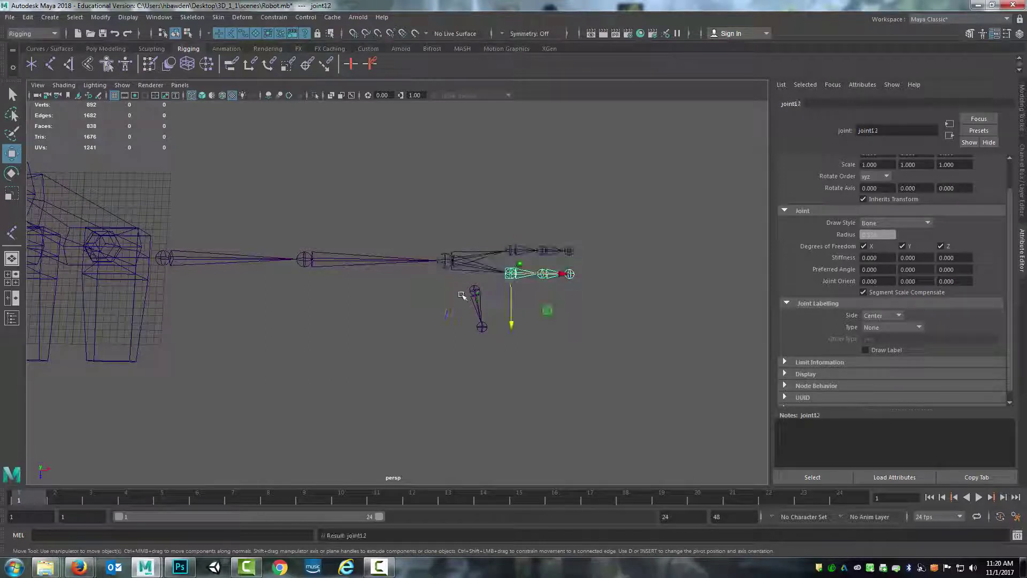
Parent the thumb chain's base joint to the wrist joint.
{"action": "left_click", "coordinate": [475, 287]}
{"action": "left_click", "coordinate": [446, 261]}
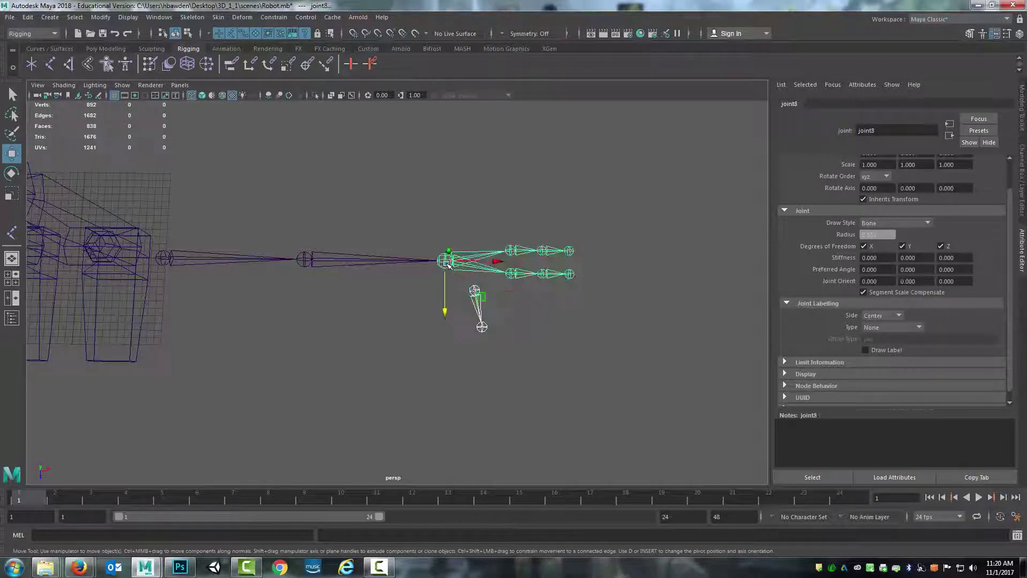
{"action": "key", "text": "p"}
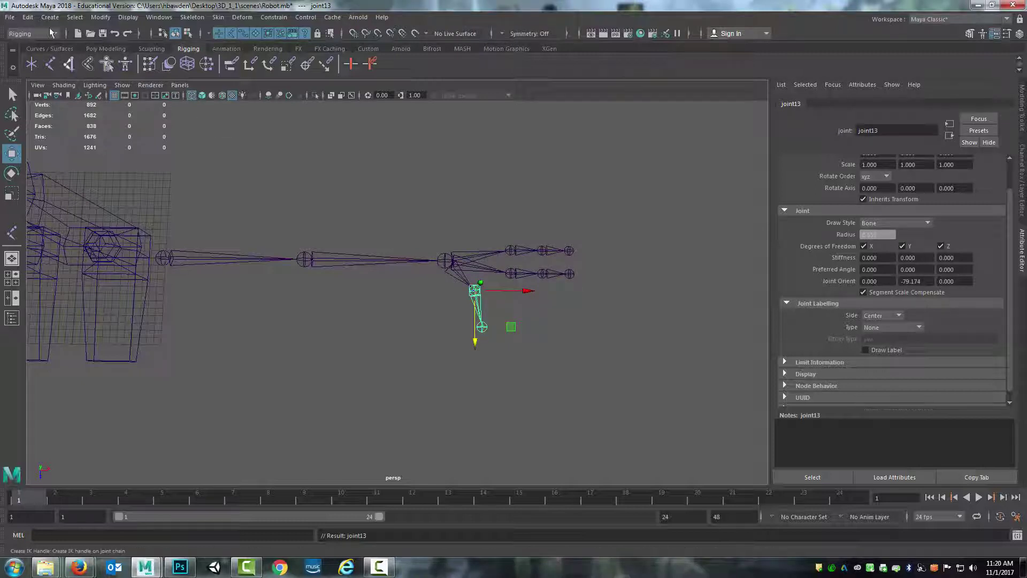
{"action": "left_click", "coordinate": [28, 17]}
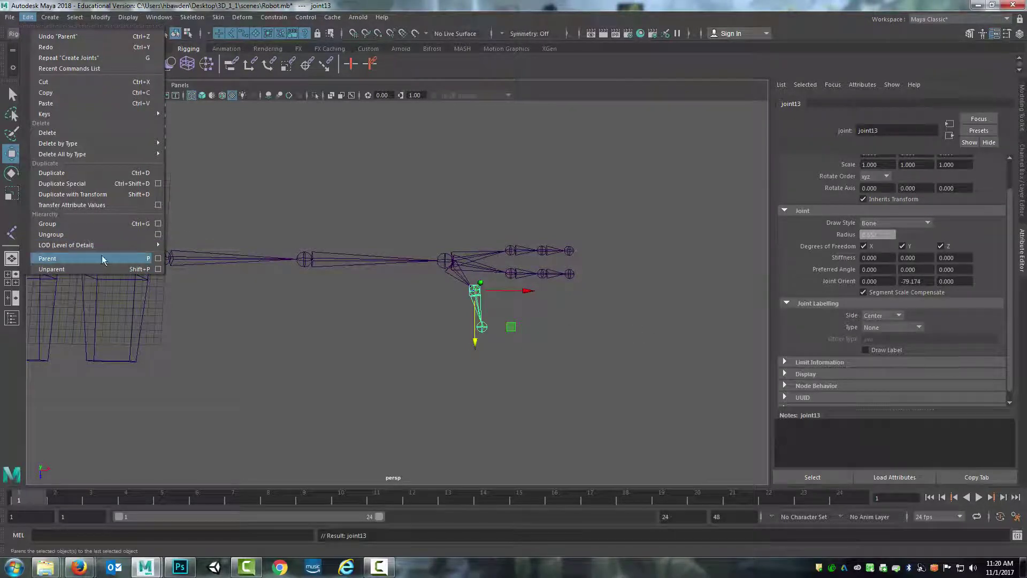
{"action": "left_click", "coordinate": [431, 184]}
{"action": "scroll", "coordinate": [484, 318], "scroll_direction": "down", "scroll_amount": 10}
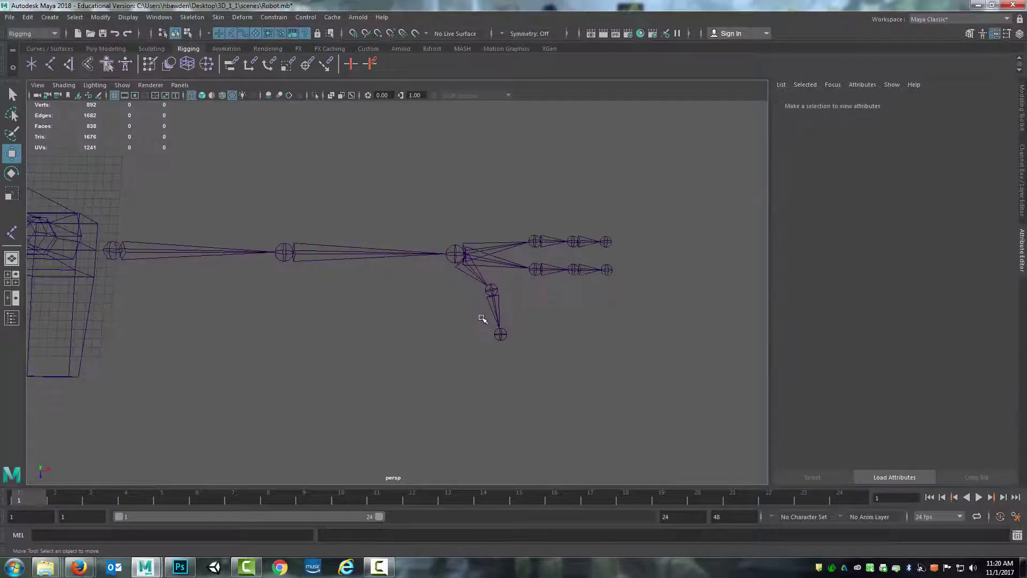
In the front view, raise the arm joint chain by its root joint, snapping it vertically to the height of the shoulder vertex.
{"action": "scroll", "coordinate": [316, 291], "scroll_direction": "down", "scroll_amount": 2}
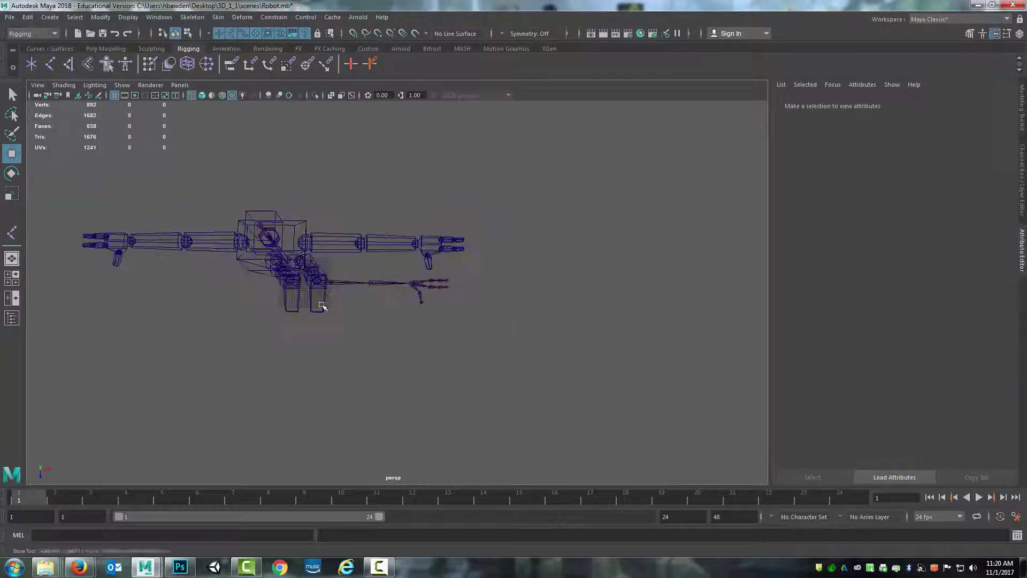
{"action": "scroll", "coordinate": [373, 309], "scroll_direction": "up", "scroll_amount": 6}
{"action": "left_click", "coordinate": [351, 270]}
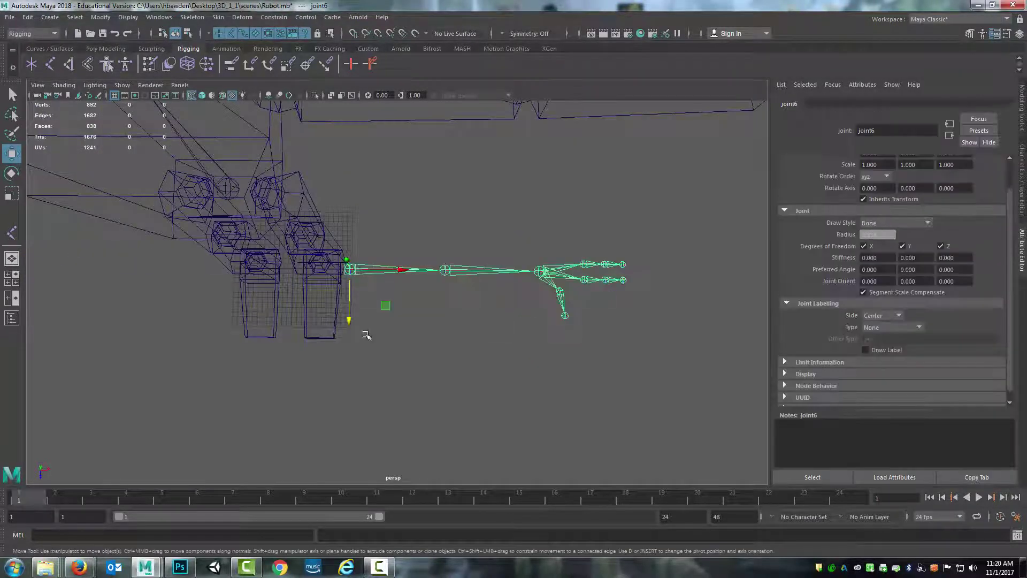
{"action": "left_click_drag", "start_coordinate": [364, 335], "coordinate": [379, 299], "text": "alt"}
{"action": "middle_click_drag", "start_coordinate": [415, 455], "coordinate": [457, 323], "text": "alt"}
{"action": "left_click_drag", "start_coordinate": [456, 323], "coordinate": [394, 286], "text": "alt"}
{"action": "key", "text": "space"}
{"action": "key", "text": "space"}
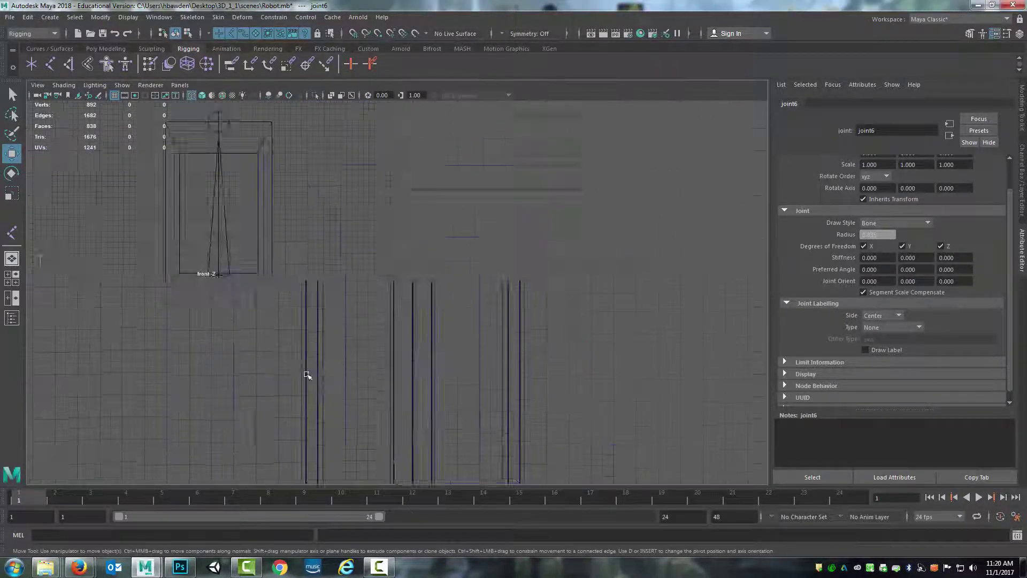
{"action": "scroll", "coordinate": [321, 368], "scroll_direction": "down", "scroll_amount": 5}
{"action": "middle_click_drag", "start_coordinate": [508, 405], "coordinate": [451, 323], "text": "alt"}
{"action": "right_click_drag", "start_coordinate": [451, 323], "coordinate": [396, 302], "text": "alt"}
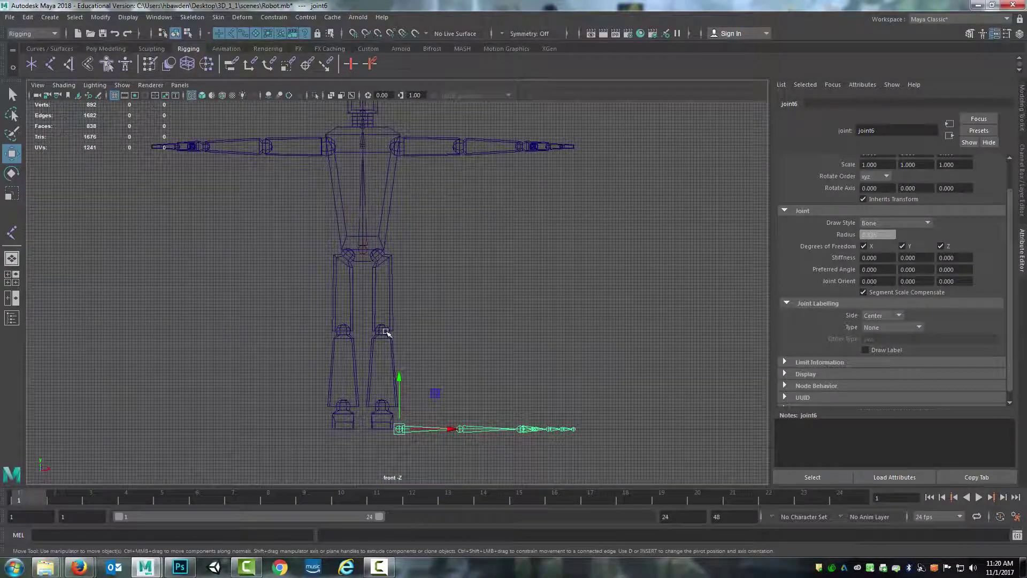
{"action": "key", "text": "v"}
{"action": "left_click_drag", "start_coordinate": [399, 381], "coordinate": [386, 146]}
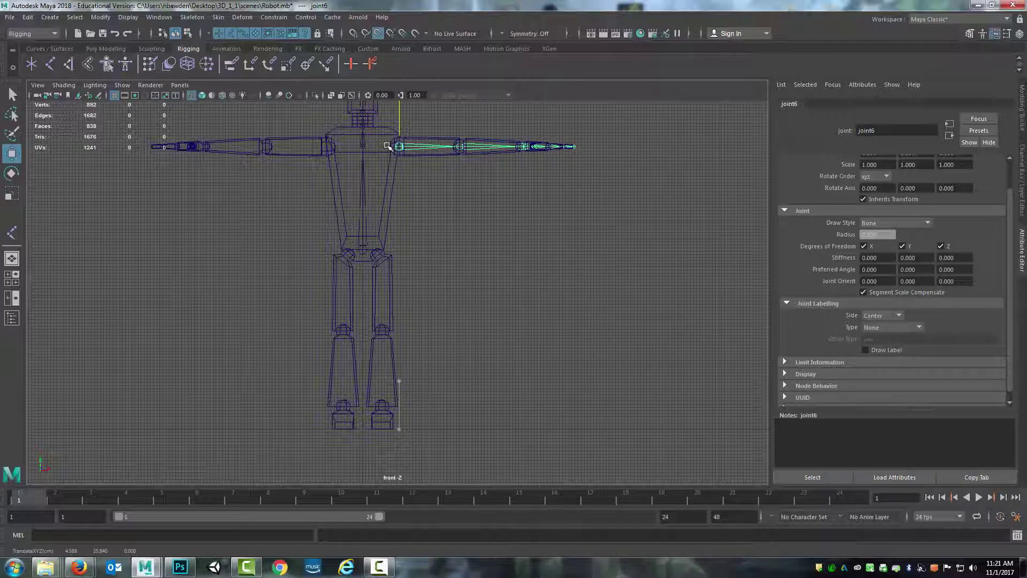
Check the alignment of the shoulder, elbow, wrist, finger and thumb joints with the arm mesh in the front and perspective views.
{"action": "key", "text": "f"}
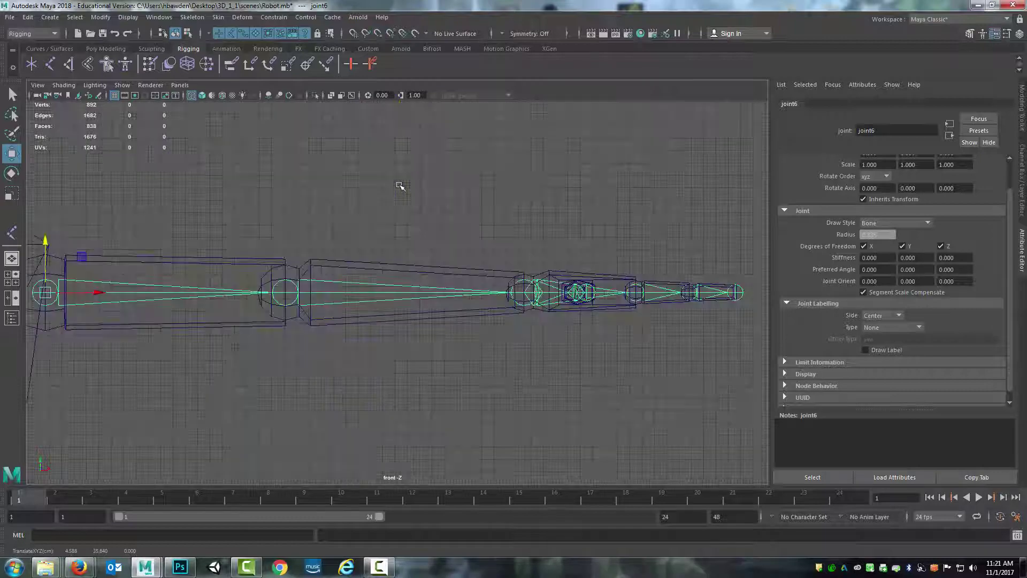
{"action": "right_click_drag", "start_coordinate": [308, 273], "coordinate": [150, 281], "text": "alt"}
{"action": "middle_click_drag", "start_coordinate": [133, 299], "coordinate": [327, 276], "text": "alt"}
{"action": "middle_click_drag", "start_coordinate": [630, 270], "coordinate": [282, 271], "text": "alt"}
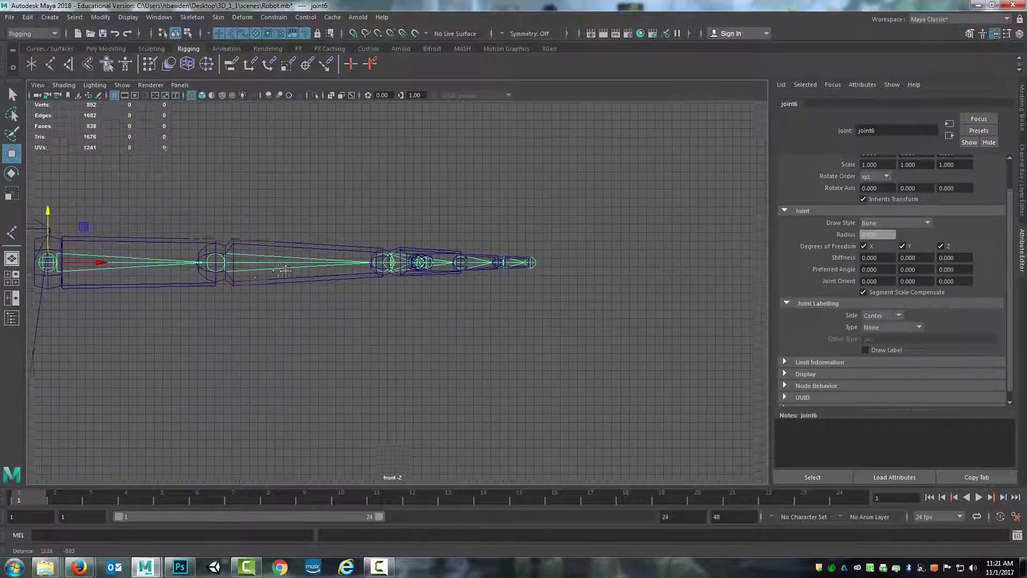
{"action": "right_click_drag", "start_coordinate": [282, 270], "coordinate": [406, 277], "text": "alt"}
{"action": "key", "text": "space"}
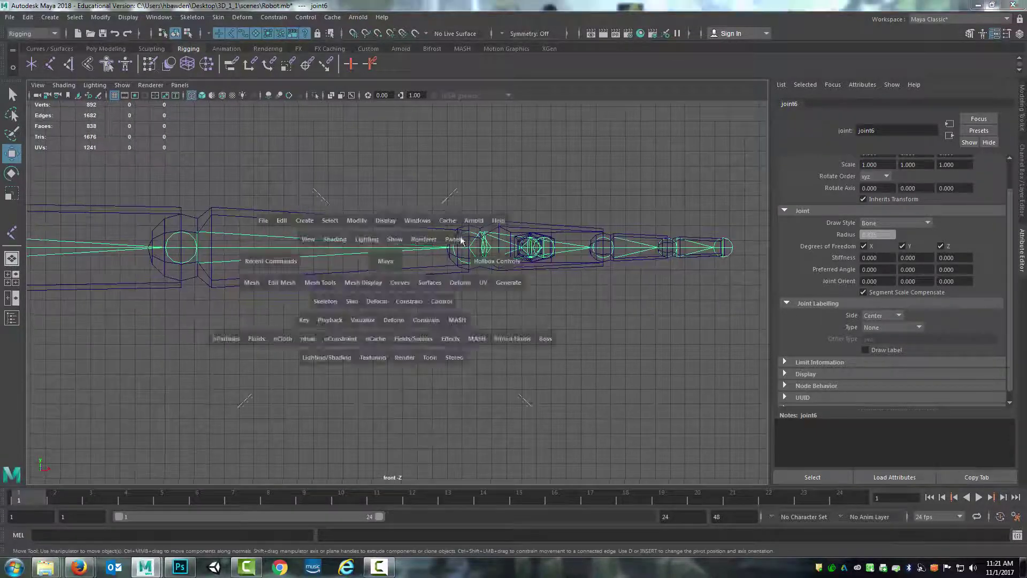
{"action": "key", "text": "space"}
{"action": "left_click_drag", "start_coordinate": [594, 201], "coordinate": [456, 300], "text": "alt"}
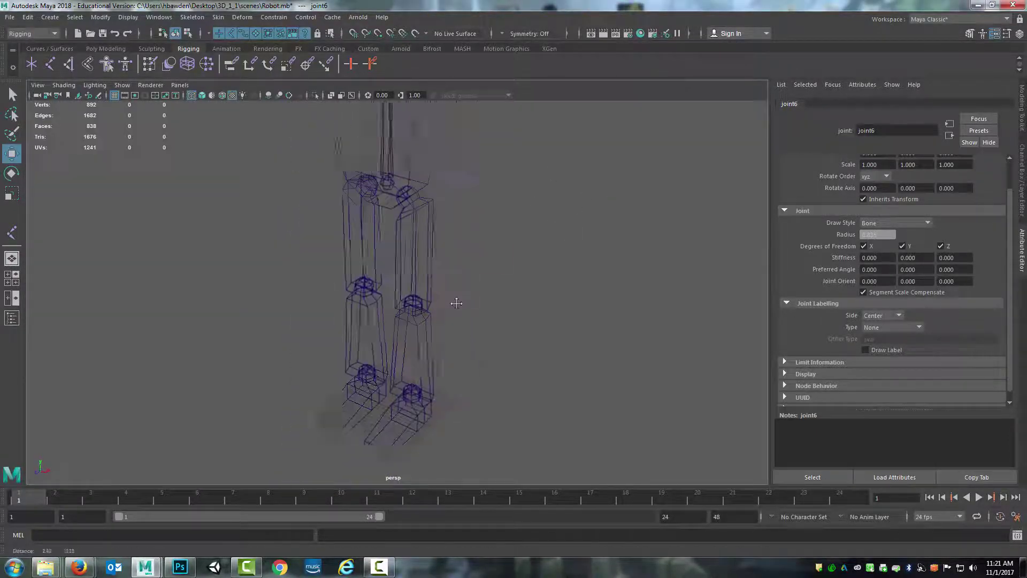
{"action": "key", "text": "f"}
{"action": "left_click_drag", "start_coordinate": [354, 262], "coordinate": [414, 304], "text": "alt"}
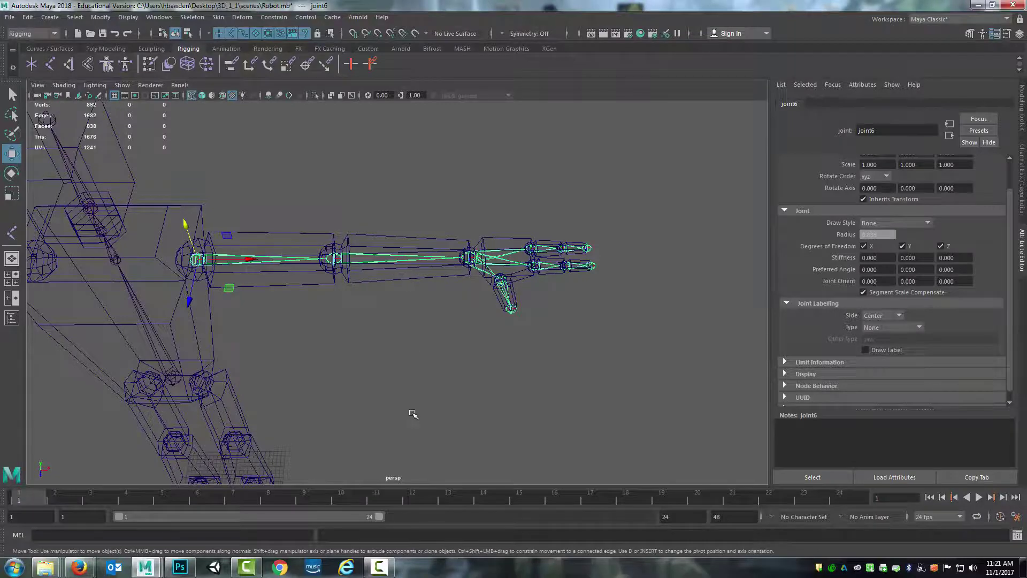
{"action": "left_click_drag", "start_coordinate": [413, 413], "coordinate": [443, 326], "text": "alt"}
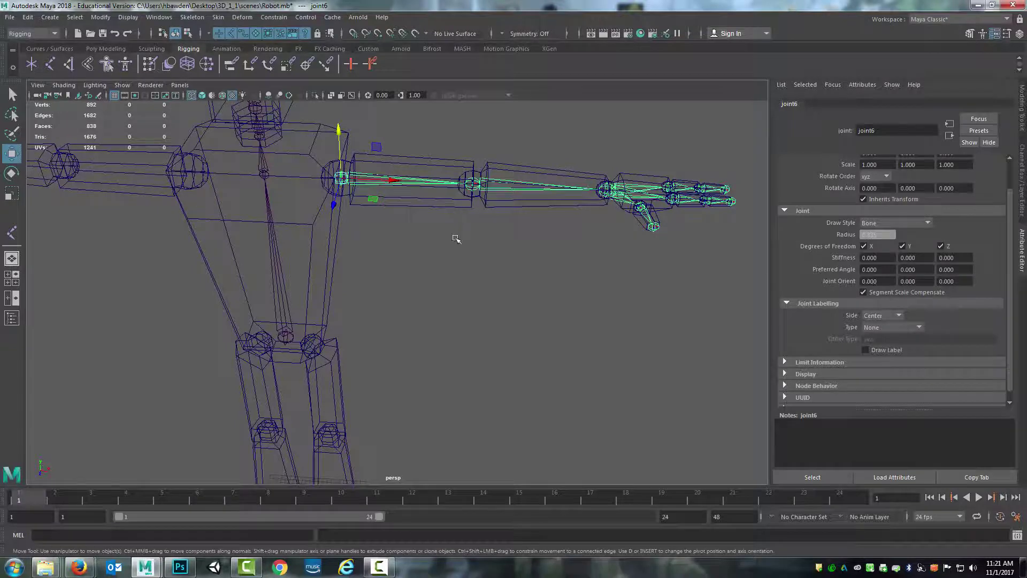
{"action": "left_click_drag", "start_coordinate": [358, 281], "coordinate": [435, 241], "text": "alt"}
{"action": "middle_click_drag", "start_coordinate": [435, 241], "coordinate": [456, 310], "text": "alt"}
{"action": "scroll", "coordinate": [456, 310], "scroll_direction": "up", "scroll_amount": 6}
{"action": "left_click_drag", "start_coordinate": [449, 282], "coordinate": [459, 280], "text": "alt"}
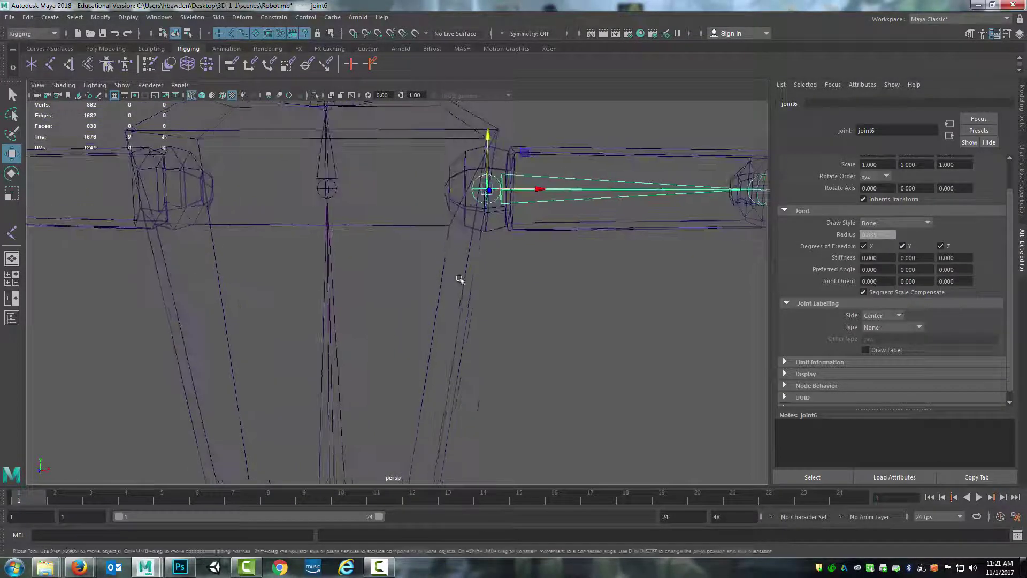
Examine the hip balls, thighs and knees of the mesh in the perspective view, looking for suitable leg joint positions.
{"action": "scroll", "coordinate": [458, 281], "scroll_direction": "up", "scroll_amount": 5}
{"action": "scroll", "coordinate": [458, 289], "scroll_direction": "down", "scroll_amount": 10}
{"action": "middle_click_drag", "start_coordinate": [457, 449], "coordinate": [453, 297], "text": "alt"}
{"action": "scroll", "coordinate": [457, 284], "scroll_direction": "up", "scroll_amount": 5}
{"action": "middle_click_drag", "start_coordinate": [573, 355], "coordinate": [530, 328], "text": "alt"}
{"action": "middle_click_drag", "start_coordinate": [410, 206], "coordinate": [406, 270], "text": "alt"}
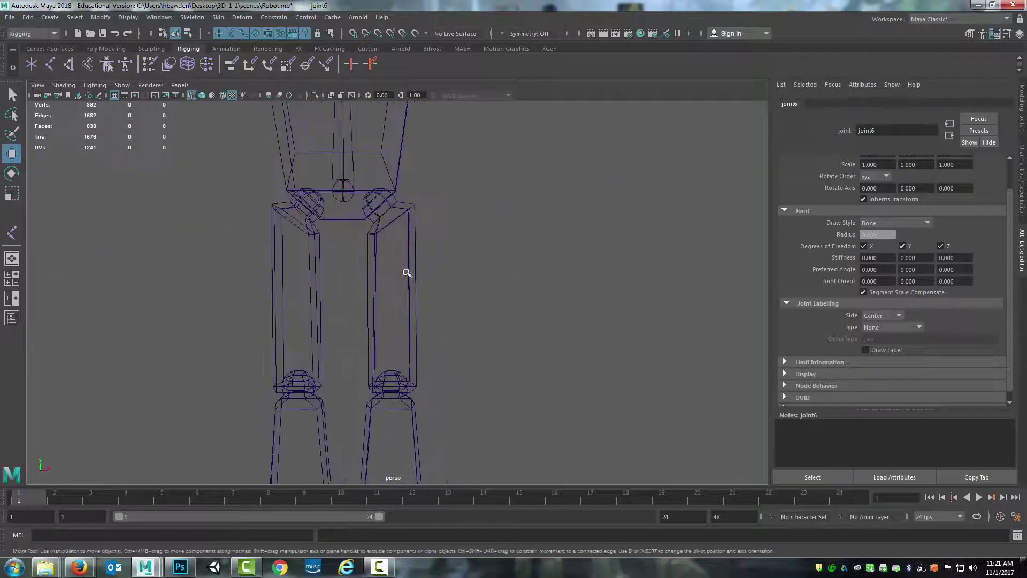
{"action": "left_click_drag", "start_coordinate": [407, 273], "coordinate": [436, 284], "text": "alt"}
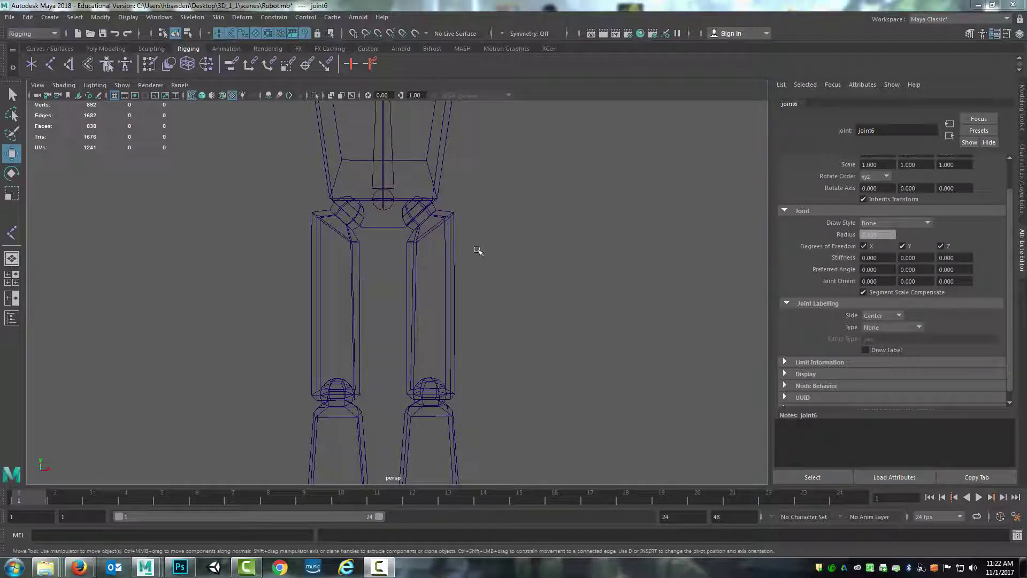
{"action": "left_click_drag", "start_coordinate": [508, 273], "coordinate": [465, 281], "text": "alt"}
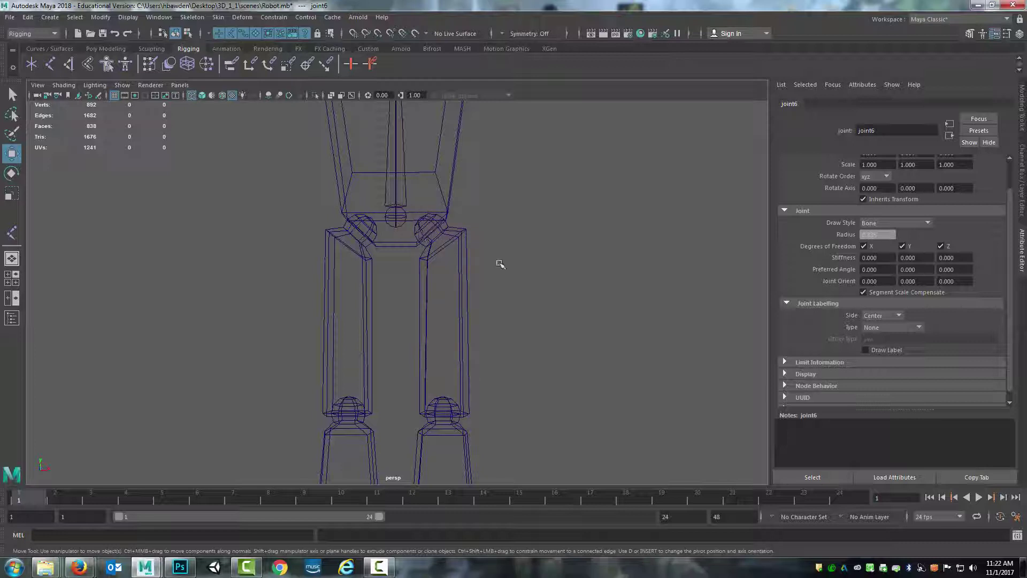
{"action": "middle_click_drag", "start_coordinate": [513, 400], "coordinate": [537, 278], "text": "alt"}
{"action": "left_click_drag", "start_coordinate": [536, 278], "coordinate": [525, 316], "text": "alt"}
{"action": "mouse_move", "coordinate": [525, 316]}
{"action": "middle_mouse_down", "text": "alt"}
{"action": "mouse_move", "coordinate": [534, 300]}
{"action": "mouse_move", "coordinate": [527, 313]}
{"action": "middle_mouse_up", "text": "alt"}
{"action": "left_click_drag", "start_coordinate": [528, 315], "coordinate": [478, 321], "text": "alt"}
{"action": "mouse_move", "coordinate": [478, 321]}
{"action": "middle_mouse_down", "text": "alt"}
{"action": "mouse_move", "coordinate": [482, 337]}
{"action": "mouse_move", "coordinate": [493, 291]}
{"action": "mouse_move", "coordinate": [482, 300]}
{"action": "mouse_move", "coordinate": [477, 269]}
{"action": "mouse_move", "coordinate": [474, 307]}
{"action": "middle_mouse_up", "text": "alt"}
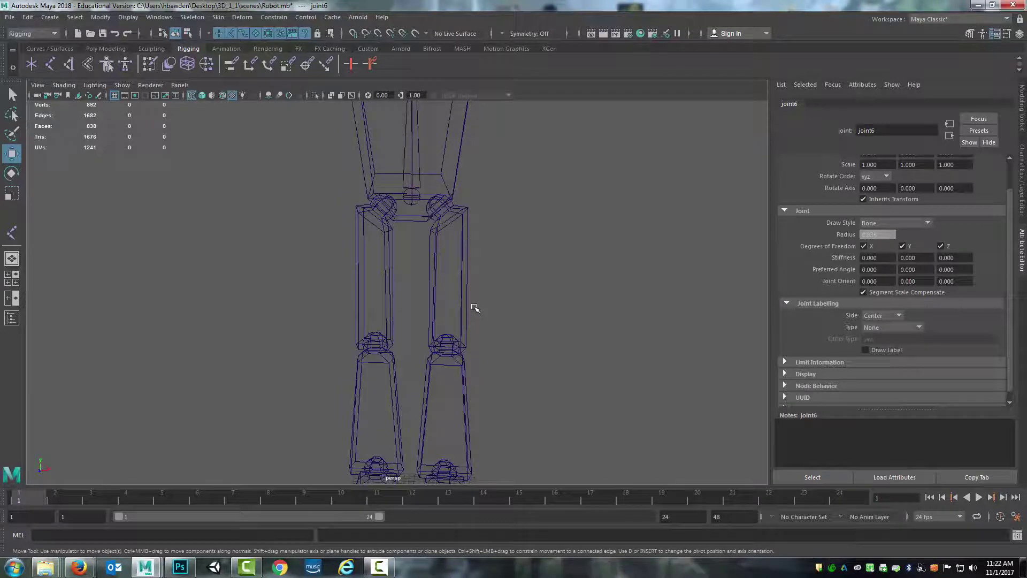
{"action": "right_click_drag", "start_coordinate": [475, 307], "coordinate": [442, 263], "text": "alt"}
{"action": "middle_click_drag", "start_coordinate": [442, 264], "coordinate": [417, 291], "text": "alt"}
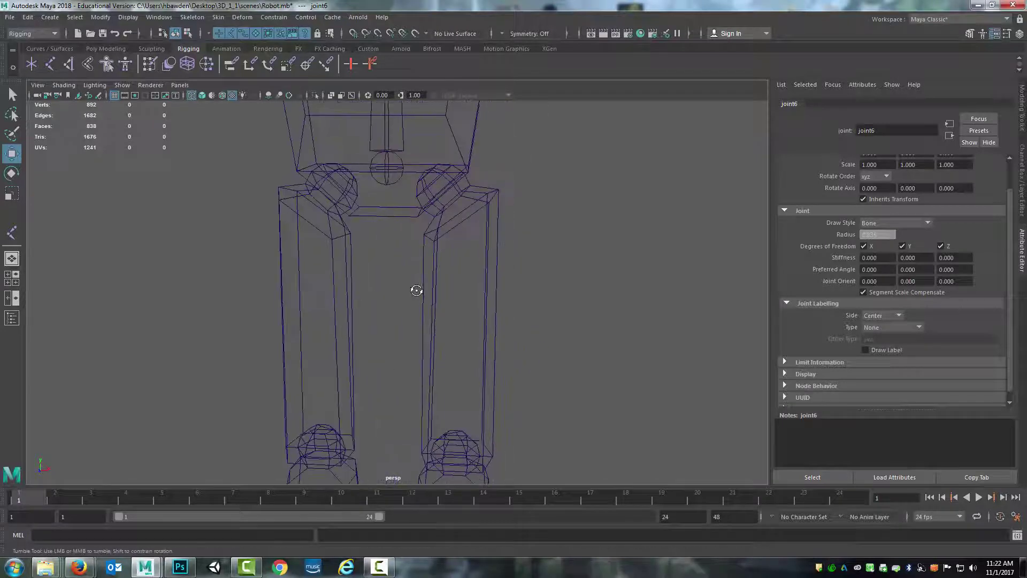
{"action": "left_click_drag", "start_coordinate": [417, 291], "coordinate": [458, 261], "text": "alt"}
Select the robot mesh and examine the hip ball's wireframe up close for a vertex at its centre.
{"action": "left_click", "coordinate": [468, 238]}
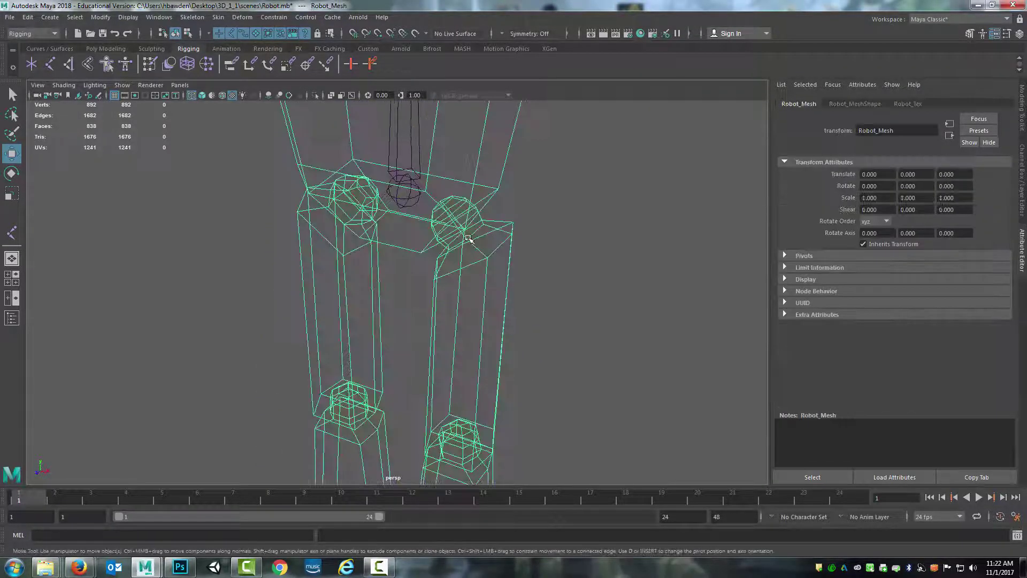
{"action": "key", "text": "4"}
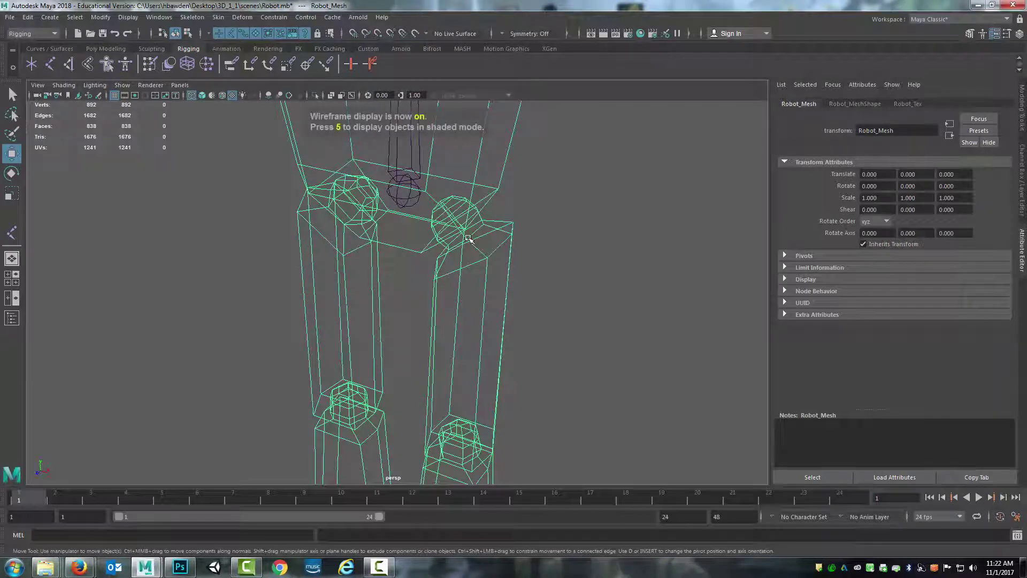
{"action": "key", "text": "space"}
{"action": "scroll", "coordinate": [513, 225], "scroll_direction": "up", "scroll_amount": 5}
{"action": "key", "text": "space"}
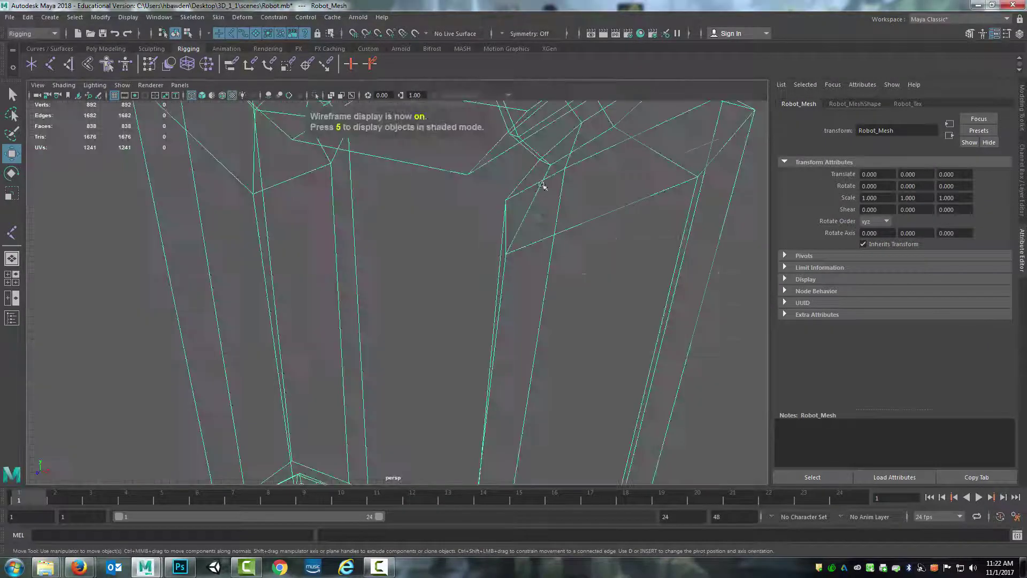
{"action": "scroll", "coordinate": [541, 185], "scroll_direction": "down", "scroll_amount": 5}
{"action": "middle_click_drag", "start_coordinate": [518, 183], "coordinate": [491, 286], "text": "alt"}
{"action": "left_click_drag", "start_coordinate": [490, 286], "coordinate": [455, 266], "text": "alt"}
With Multi-Cut, add an edge across the hip ball's face on the rigged arm's side, joining the midpoints of two opposite edges.
{"action": "left_click", "coordinate": [12, 233]}
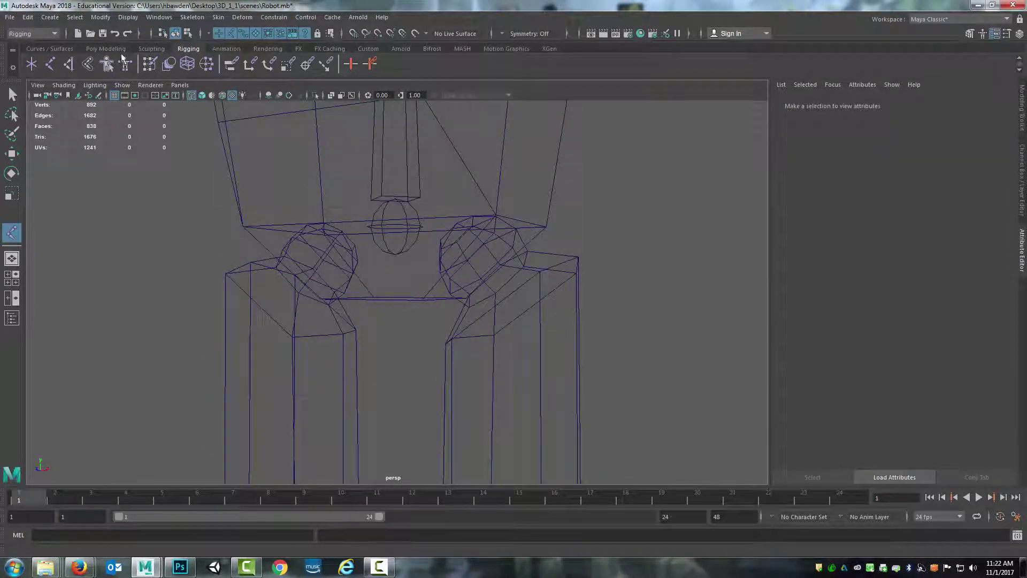
{"action": "left_click", "coordinate": [116, 52]}
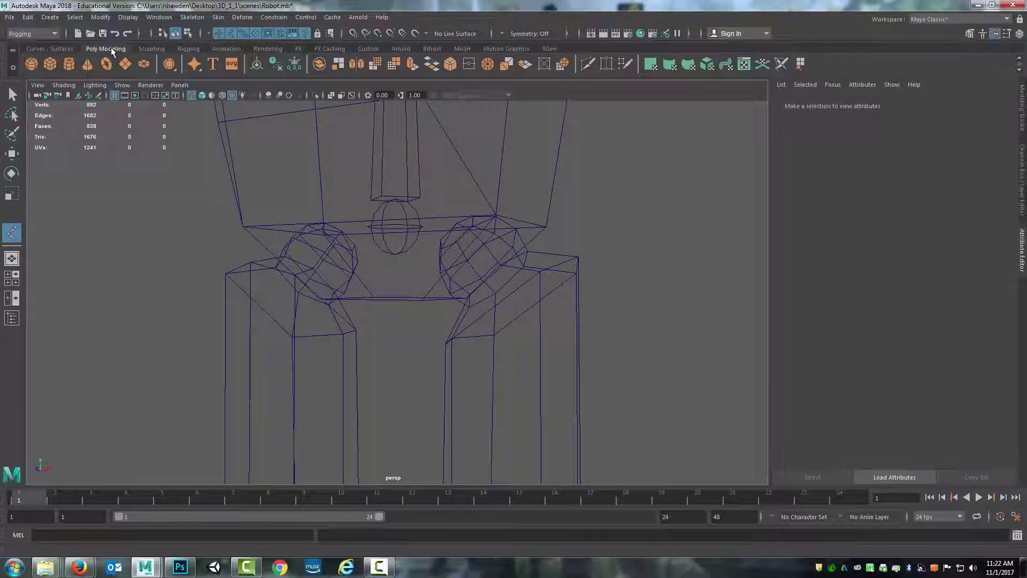
{"action": "left_click", "coordinate": [587, 65]}
{"action": "left_click_drag", "start_coordinate": [484, 307], "coordinate": [473, 263], "text": "alt"}
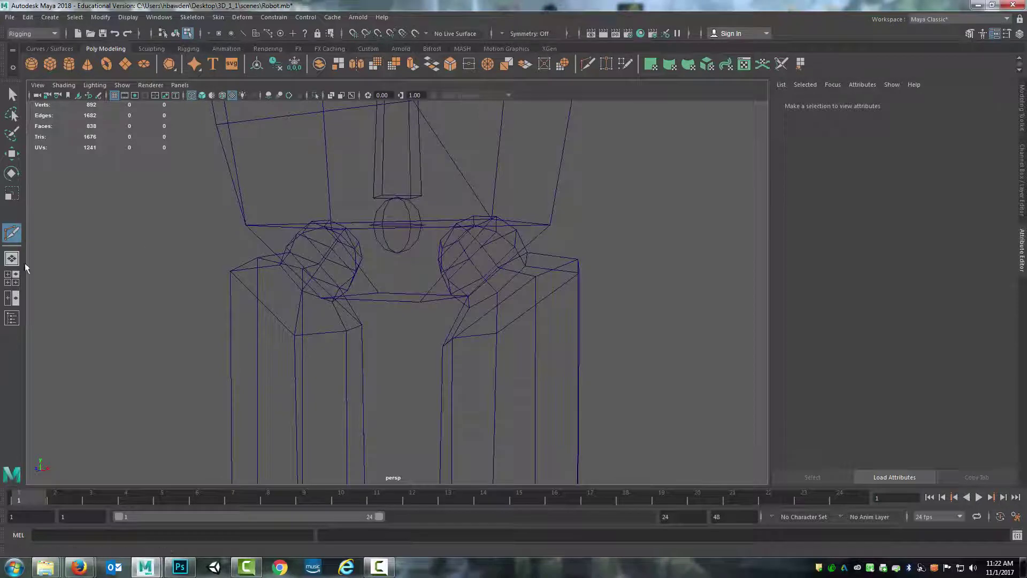
{"action": "left_click", "coordinate": [492, 219]}
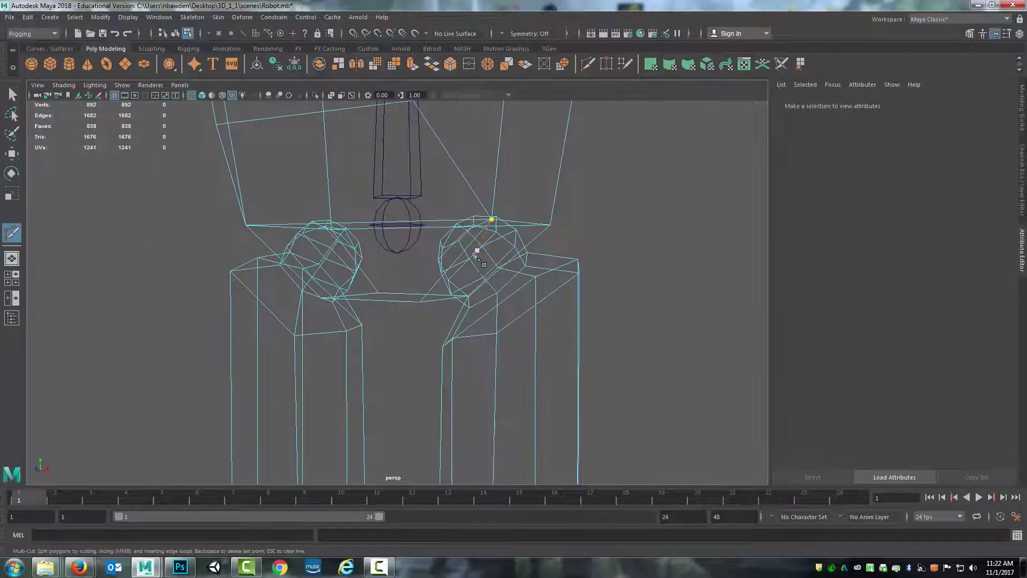
{"action": "left_click", "coordinate": [467, 294]}
{"action": "left_click", "coordinate": [464, 263], "text": "shift"}
{"action": "left_click_drag", "start_coordinate": [627, 280], "coordinate": [652, 292], "text": "alt"}
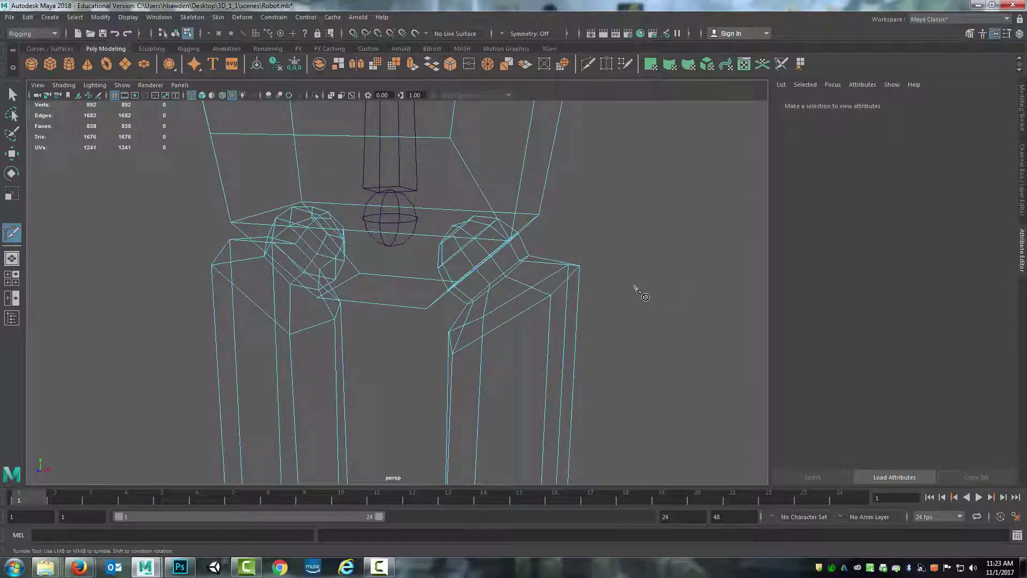
{"action": "scroll", "coordinate": [523, 287], "scroll_direction": "up", "scroll_amount": 3}
{"action": "key", "text": "5"}
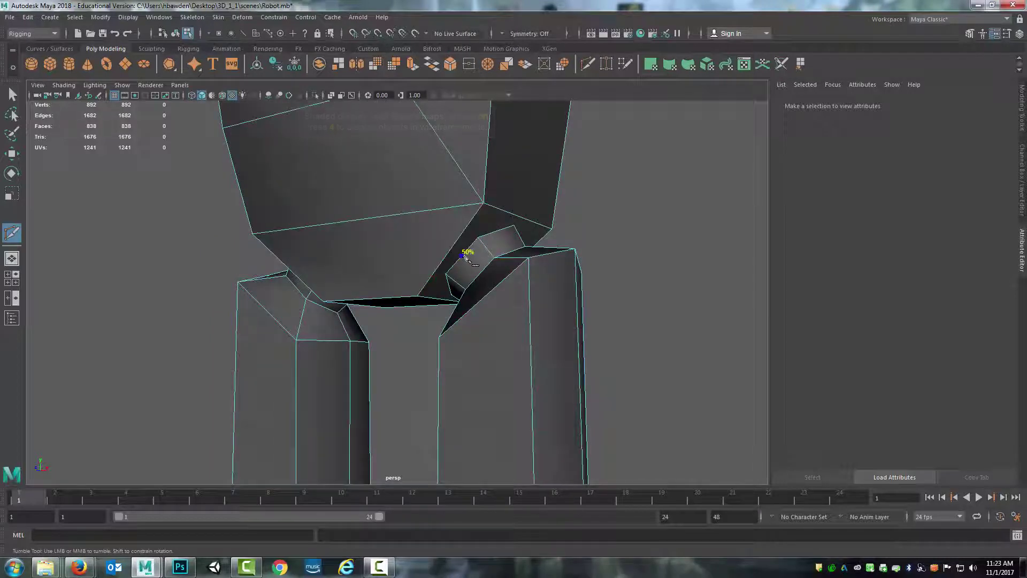
{"action": "left_click_drag", "start_coordinate": [512, 289], "coordinate": [489, 284], "text": "alt"}
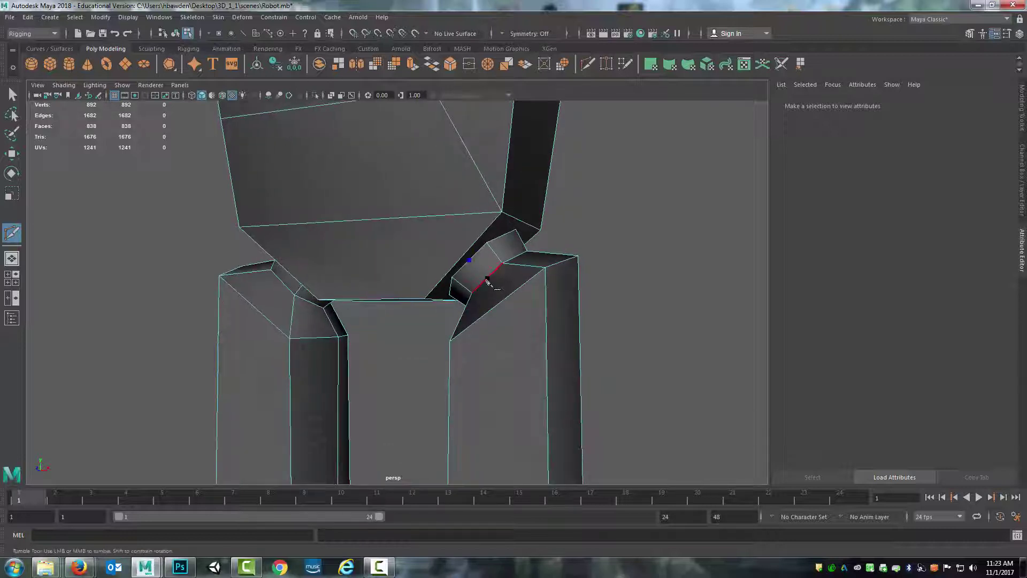
{"action": "left_click", "coordinate": [487, 280]}
{"action": "left_click_drag", "start_coordinate": [585, 270], "coordinate": [562, 280], "text": "alt"}
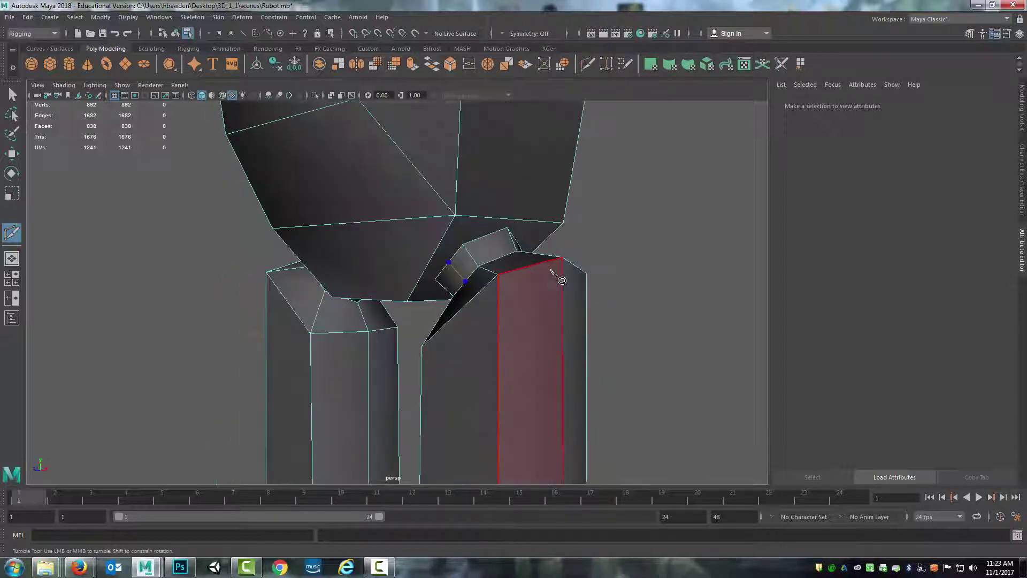
{"action": "right_click", "coordinate": [551, 272]}
Return to wireframe display and examine the hip, knee and ankle balls for centre vertices that can hold the leg joints.
{"action": "mouse_move", "coordinate": [444, 279]}
{"action": "left_mouse_down", "text": "alt"}
{"action": "mouse_move", "coordinate": [497, 278]}
{"action": "mouse_move", "coordinate": [471, 268]}
{"action": "mouse_move", "coordinate": [505, 286]}
{"action": "mouse_move", "coordinate": [486, 309]}
{"action": "mouse_move", "coordinate": [481, 273]}
{"action": "mouse_move", "coordinate": [452, 293]}
{"action": "mouse_move", "coordinate": [445, 316]}
{"action": "mouse_move", "coordinate": [495, 362]}
{"action": "left_mouse_up", "text": "alt"}
{"action": "left_click", "coordinate": [10, 94]}
{"action": "key", "text": "4"}
{"action": "middle_click_drag", "start_coordinate": [496, 362], "coordinate": [494, 285], "text": "alt"}
{"action": "scroll", "coordinate": [493, 282], "scroll_direction": "up", "scroll_amount": 3}
{"action": "scroll", "coordinate": [490, 316], "scroll_direction": "down", "scroll_amount": 8}
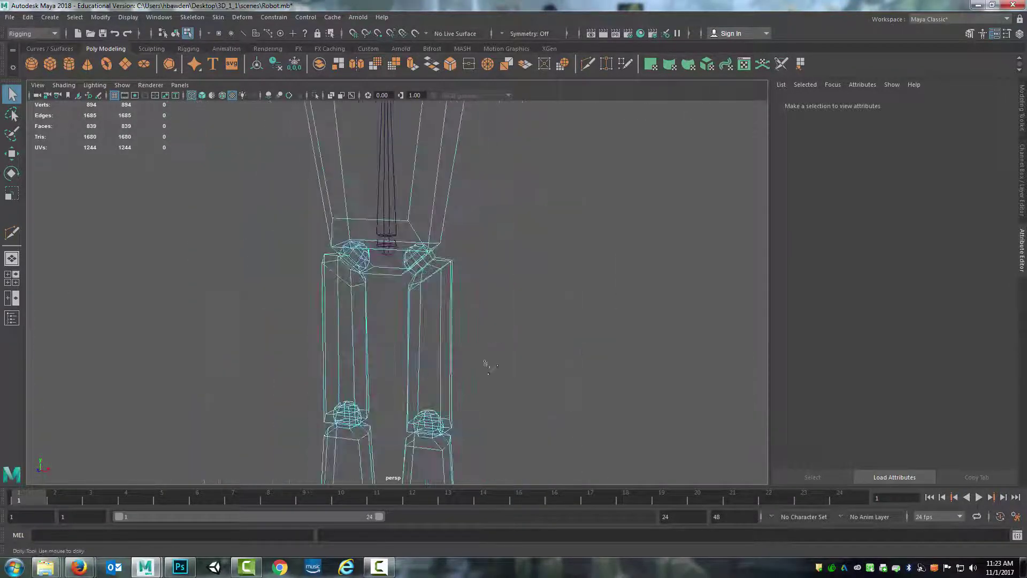
{"action": "middle_click_drag", "start_coordinate": [484, 362], "coordinate": [486, 248], "text": "alt"}
{"action": "scroll", "coordinate": [486, 249], "scroll_direction": "up", "scroll_amount": 6}
{"action": "left_click_drag", "start_coordinate": [482, 267], "coordinate": [408, 216], "text": "alt"}
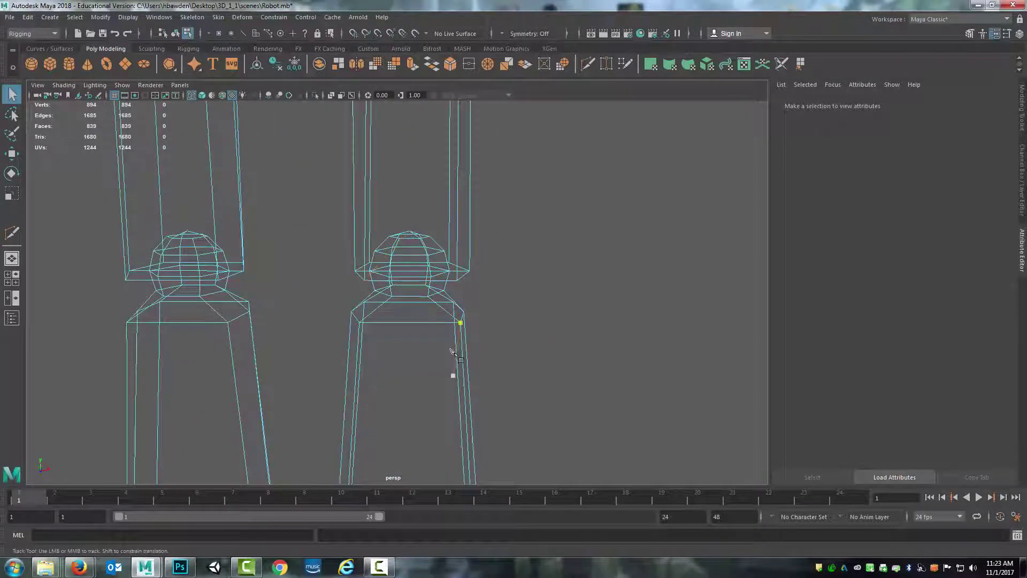
{"action": "middle_click_drag", "start_coordinate": [450, 363], "coordinate": [452, 218], "text": "alt"}
{"action": "middle_click_drag", "start_coordinate": [417, 293], "coordinate": [425, 362], "text": "alt"}
{"action": "scroll", "coordinate": [410, 282], "scroll_direction": "down", "scroll_amount": 8}
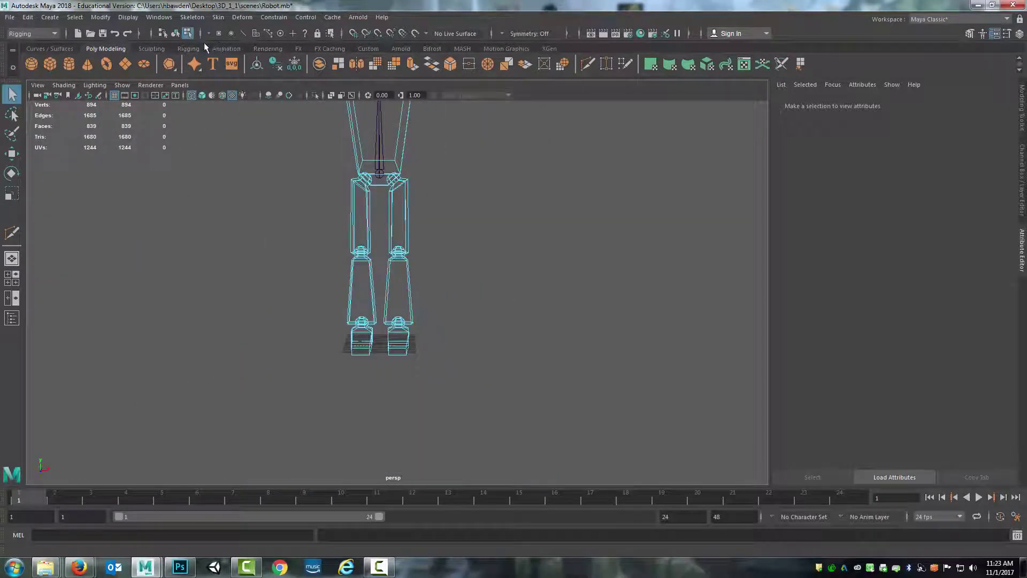
With the Joint tool, place a joint at the centre of the rigged arm's side hip ball in the front view.
{"action": "left_click", "coordinate": [190, 48]}
{"action": "left_click", "coordinate": [51, 66]}
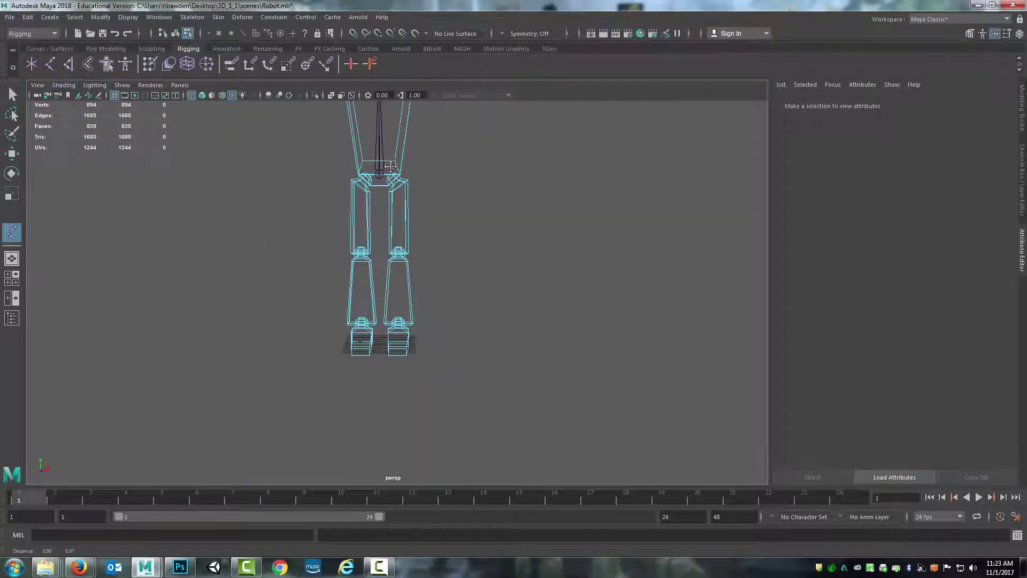
{"action": "middle_click_drag", "start_coordinate": [453, 172], "coordinate": [454, 206], "text": "alt"}
{"action": "scroll", "coordinate": [453, 206], "scroll_direction": "up", "scroll_amount": 4}
{"action": "key", "text": "space"}
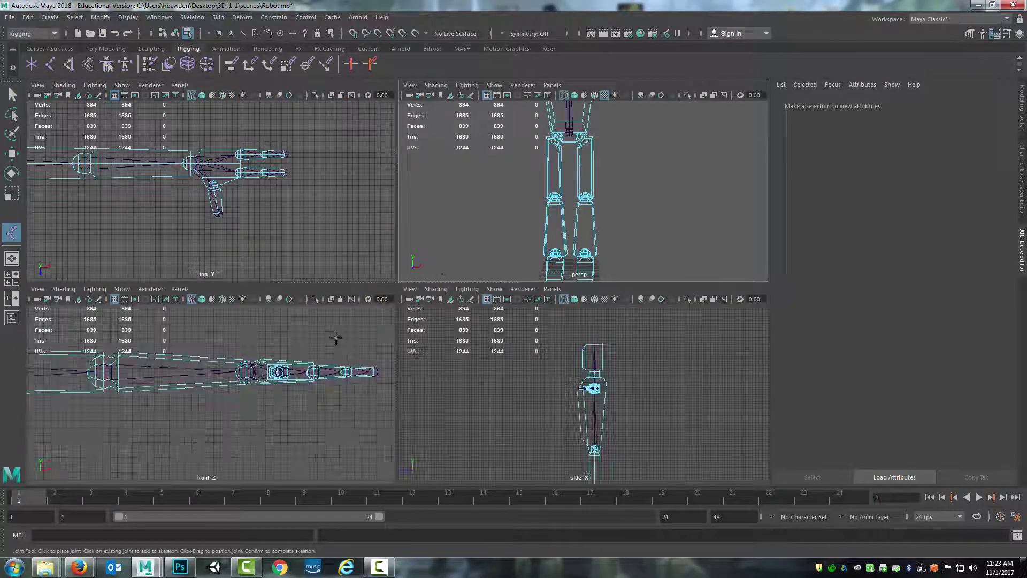
{"action": "key", "text": "space"}
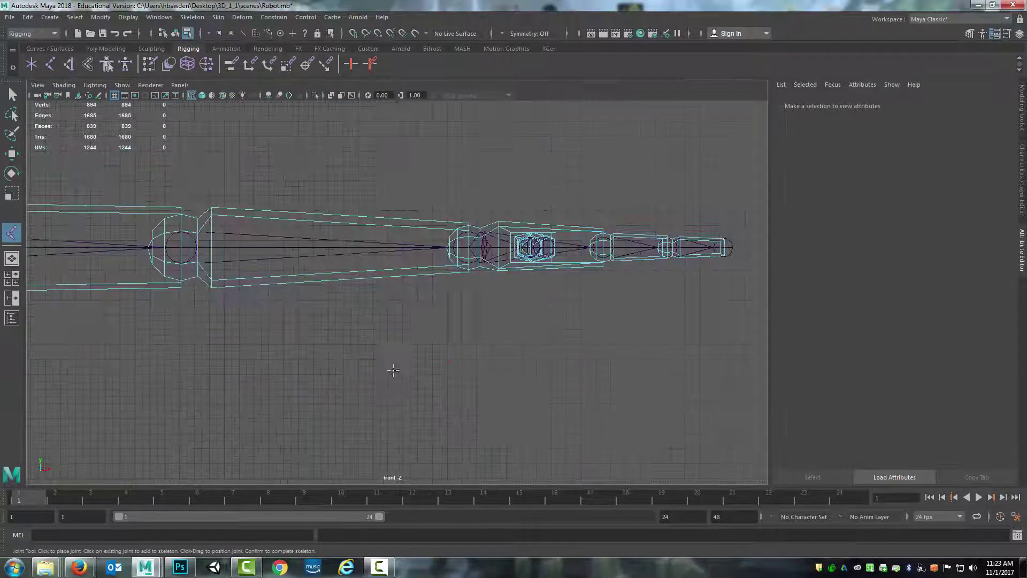
{"action": "scroll", "coordinate": [444, 208], "scroll_direction": "up", "scroll_amount": 10}
{"action": "scroll", "coordinate": [444, 207], "scroll_direction": "down", "scroll_amount": 5}
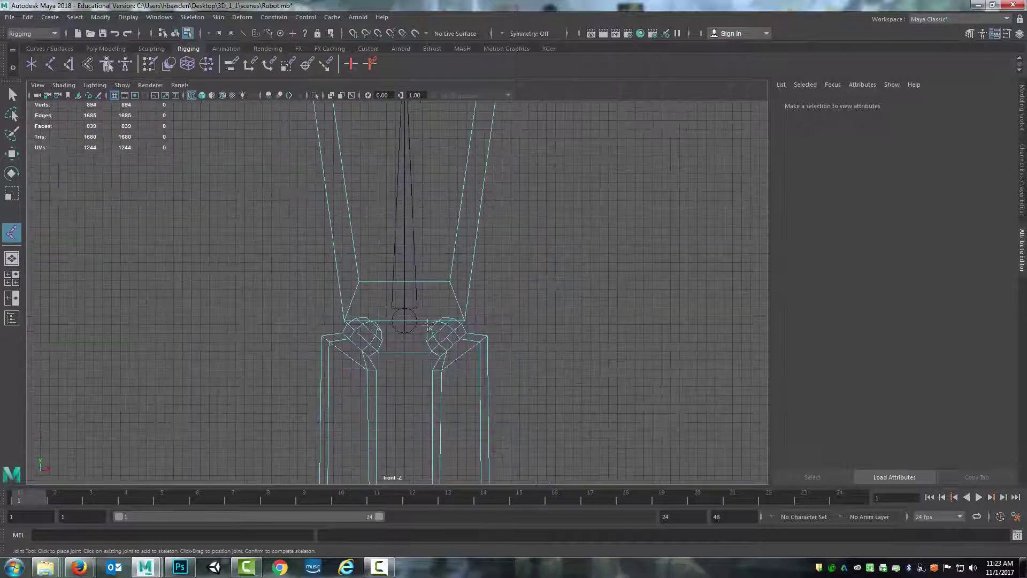
{"action": "middle_click_drag", "start_coordinate": [431, 327], "coordinate": [387, 180], "text": "alt"}
{"action": "scroll", "coordinate": [394, 232], "scroll_direction": "up", "scroll_amount": 2}
{"action": "scroll", "coordinate": [394, 232], "scroll_direction": "up", "scroll_amount": 5}
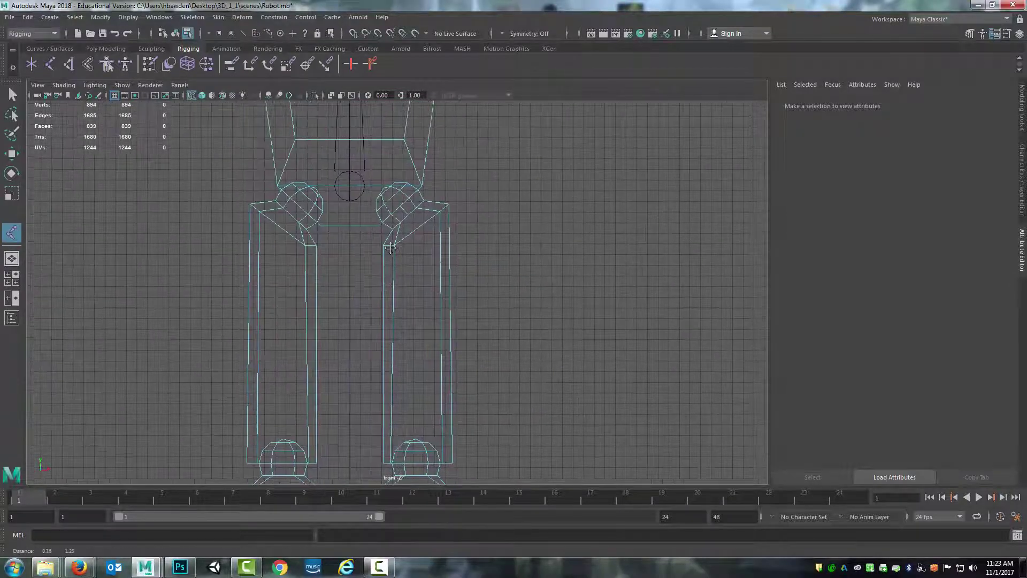
{"action": "middle_click_drag", "start_coordinate": [350, 267], "coordinate": [343, 274], "text": "alt"}
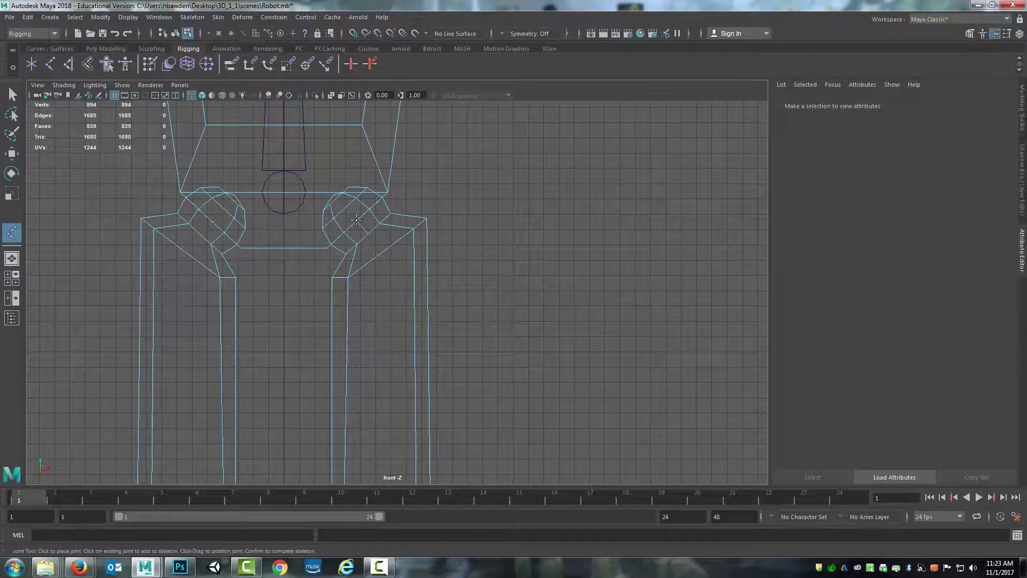
{"action": "left_click", "coordinate": [356, 220]}
Continue the leg chain with joints at the centres of the knee ball and the ankle ball below the hip.
{"action": "middle_click_drag", "start_coordinate": [385, 412], "coordinate": [392, 107], "text": "alt"}
{"action": "scroll", "coordinate": [393, 325], "scroll_direction": "up", "scroll_amount": 3}
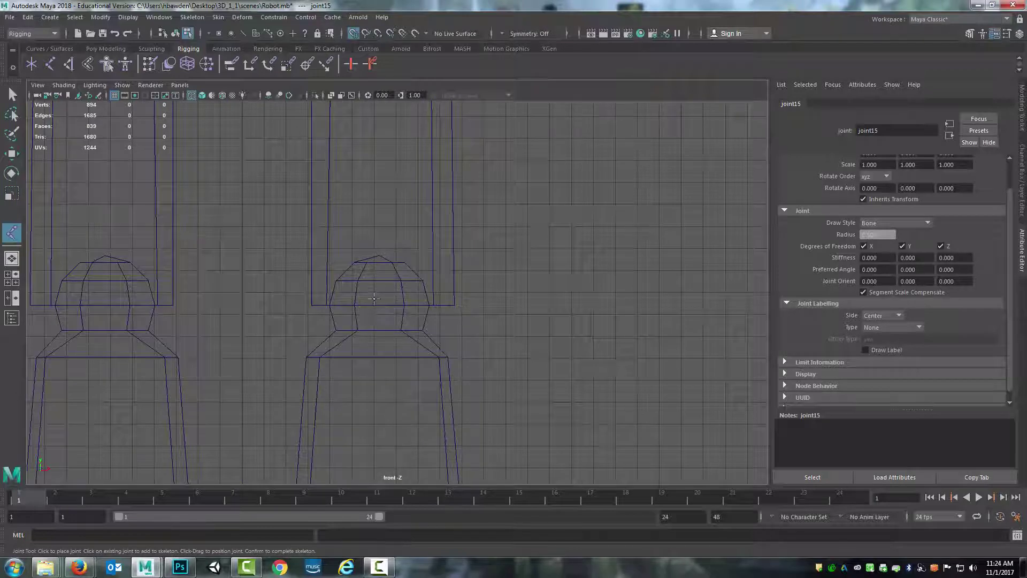
{"action": "left_click", "coordinate": [374, 298]}
{"action": "middle_click_drag", "start_coordinate": [404, 474], "coordinate": [416, 291], "text": "alt"}
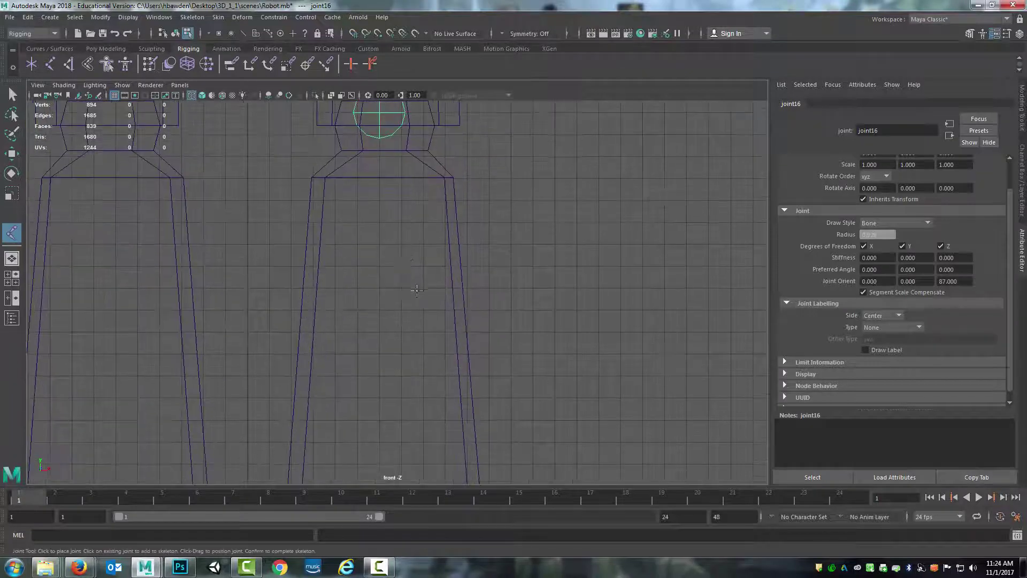
{"action": "scroll", "coordinate": [417, 290], "scroll_direction": "down", "scroll_amount": 5}
{"action": "middle_click_drag", "start_coordinate": [419, 398], "coordinate": [416, 322], "text": "alt"}
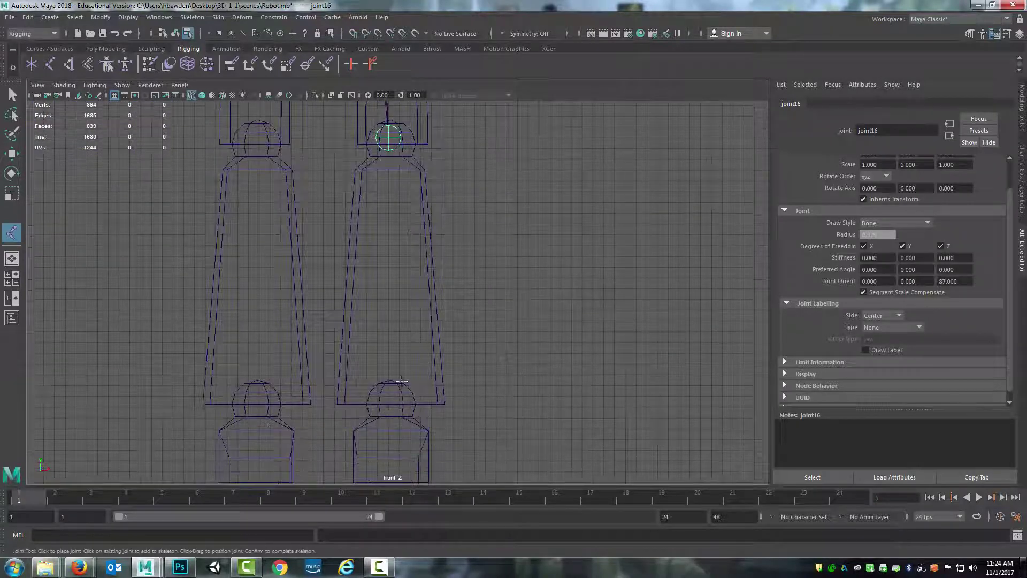
{"action": "key", "text": "x"}
{"action": "key", "text": "x"}
{"action": "left_click", "coordinate": [388, 399]}
{"action": "key", "text": "x"}
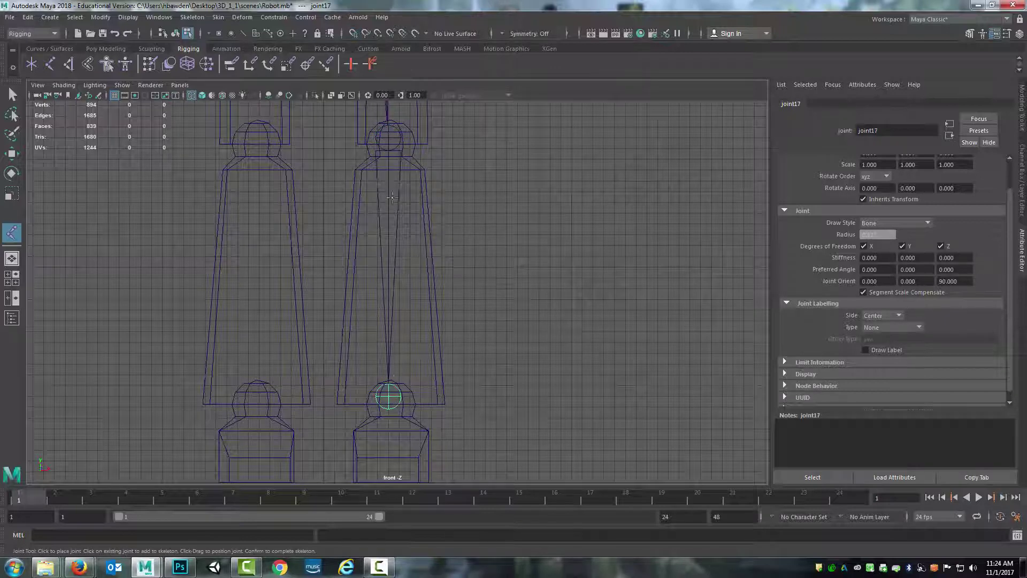
{"action": "middle_click_drag", "start_coordinate": [419, 231], "coordinate": [423, 292], "text": "alt"}
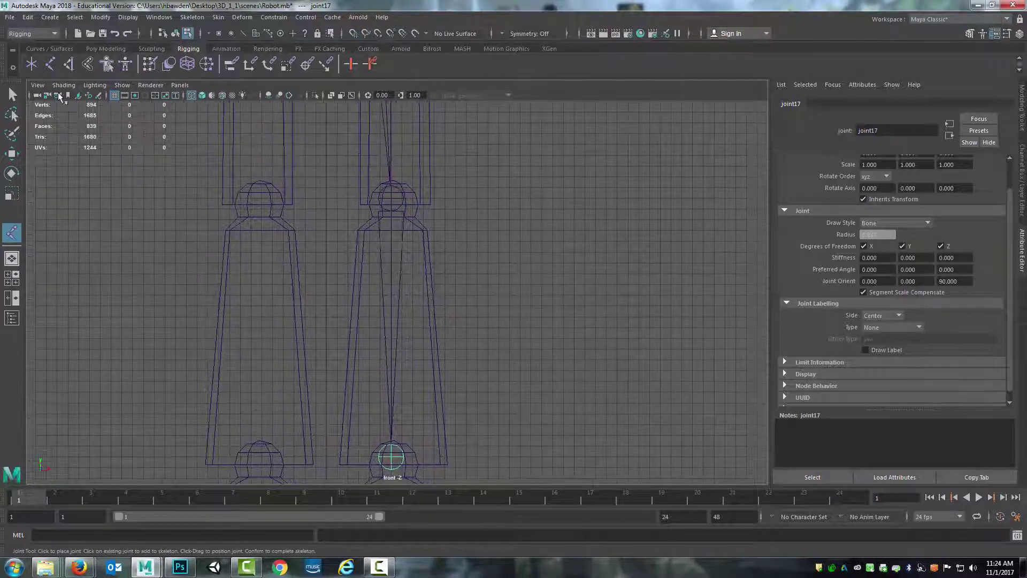
{"action": "left_click", "coordinate": [11, 95]}
{"action": "key", "text": "y"}
{"action": "middle_click_drag", "start_coordinate": [399, 199], "coordinate": [402, 233], "text": "alt"}
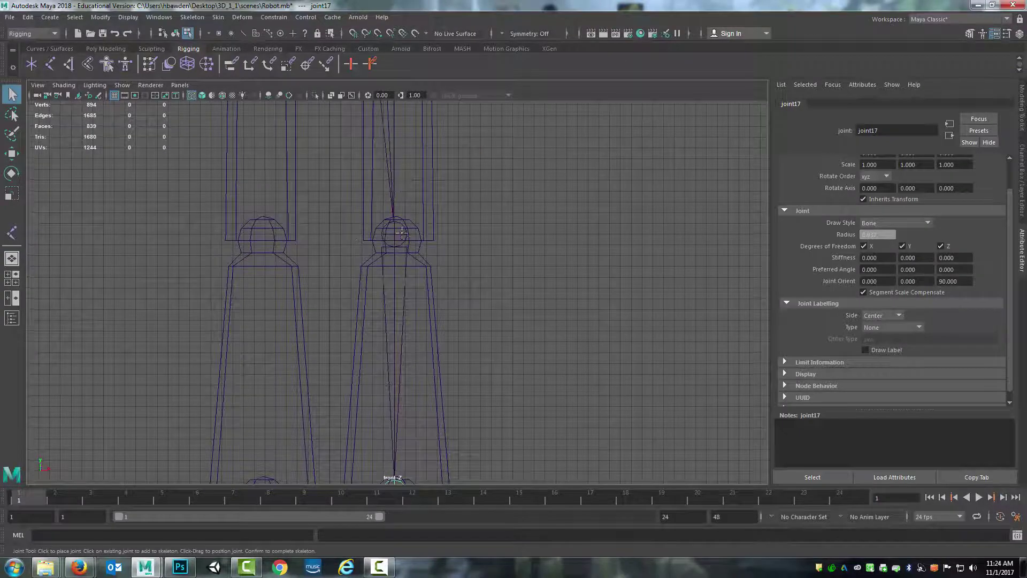
{"action": "middle_click_drag", "start_coordinate": [392, 161], "coordinate": [414, 343], "text": "alt"}
{"action": "left_click", "coordinate": [402, 182]}
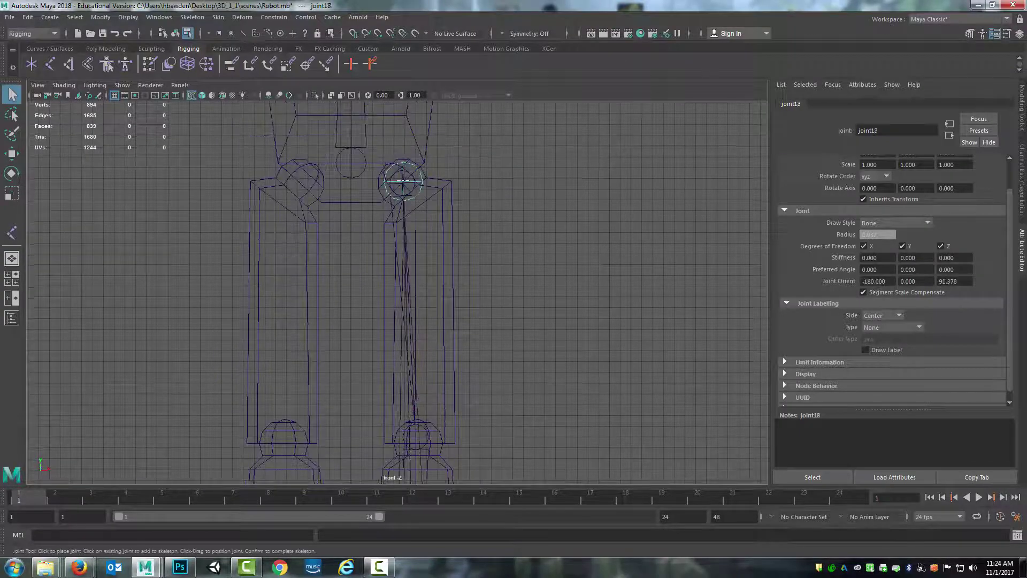
{"action": "middle_click_drag", "start_coordinate": [403, 182], "coordinate": [393, 304], "text": "alt"}
{"action": "scroll", "coordinate": [416, 285], "scroll_direction": "up", "scroll_amount": 3}
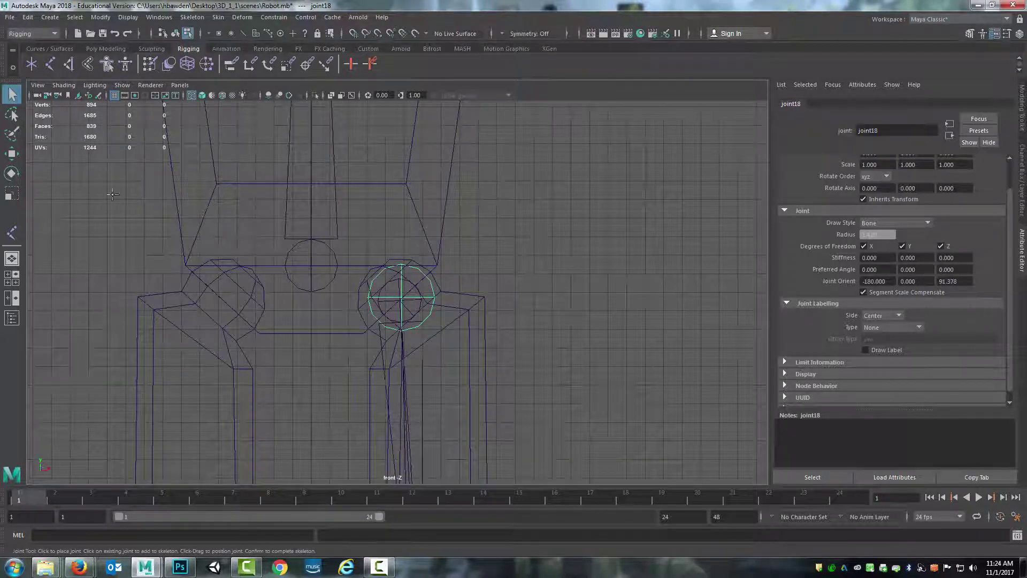
{"action": "key", "text": "ctrl+z"}
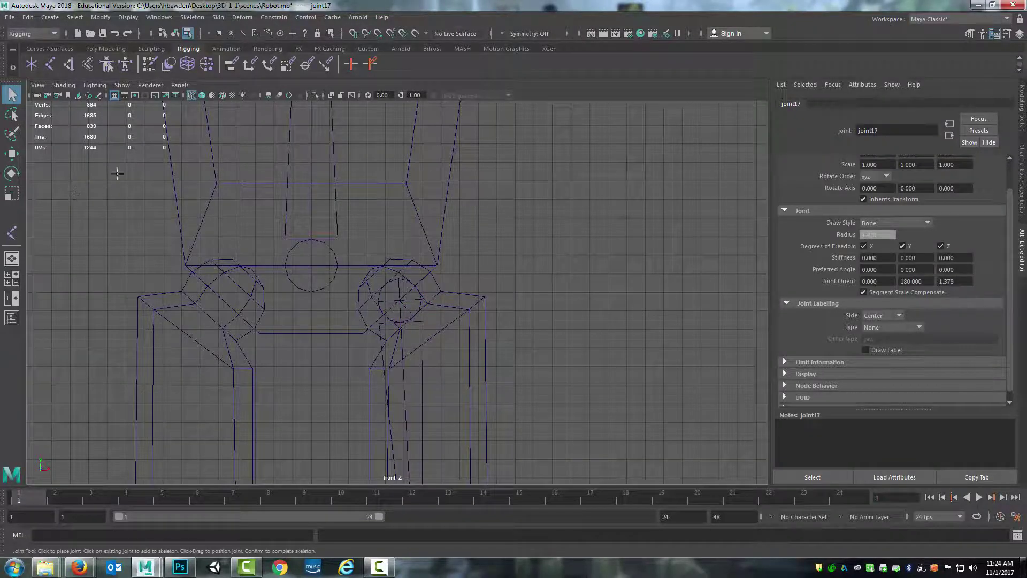
{"action": "scroll", "coordinate": [333, 289], "scroll_direction": "down", "scroll_amount": 3}
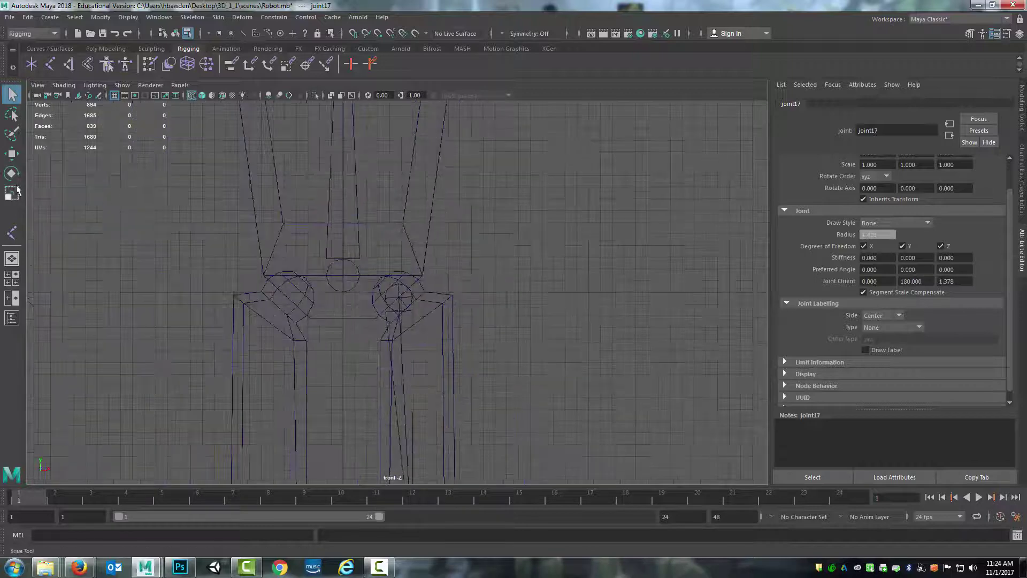
Leave the Joint tool, change from component to object selection mode and select the new hip joint.
{"action": "left_click", "coordinate": [14, 130]}
{"action": "left_click", "coordinate": [12, 95]}
{"action": "scroll", "coordinate": [435, 300], "scroll_direction": "up", "scroll_amount": 2}
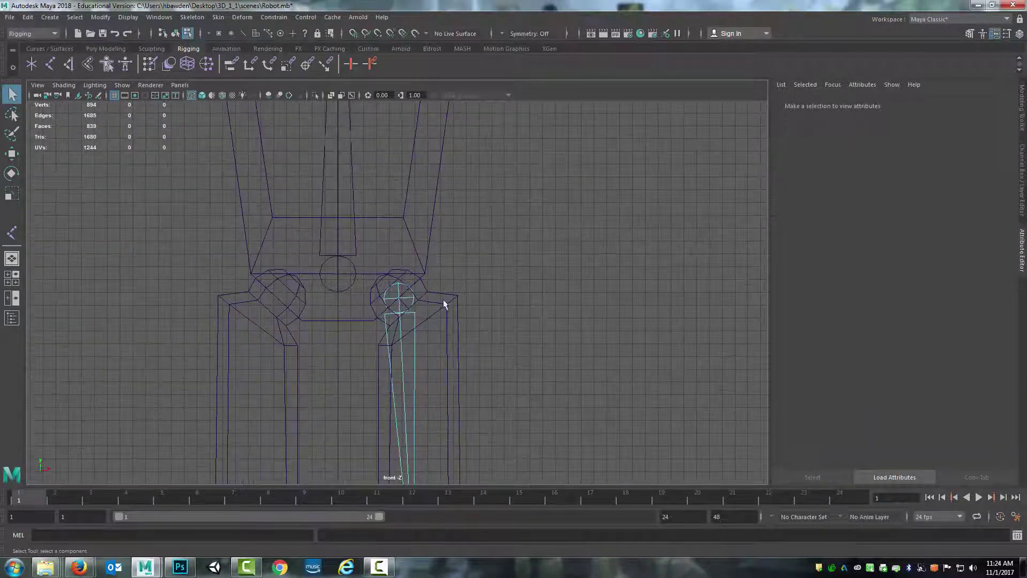
{"action": "middle_click_drag", "start_coordinate": [488, 270], "coordinate": [446, 191], "text": "alt"}
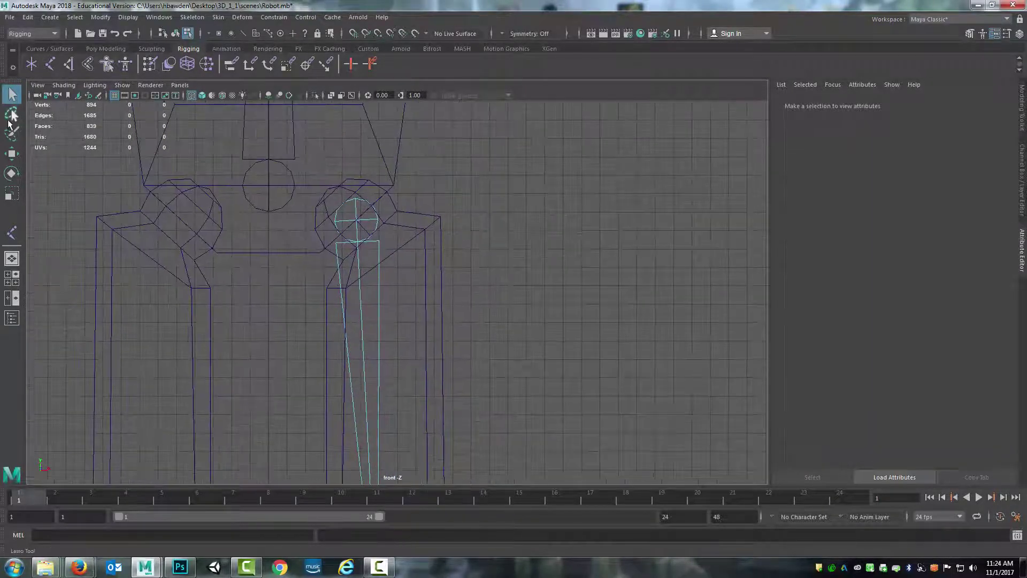
{"action": "left_click", "coordinate": [10, 115]}
{"action": "left_click", "coordinate": [18, 96]}
{"action": "scroll", "coordinate": [339, 224], "scroll_direction": "up", "scroll_amount": 2}
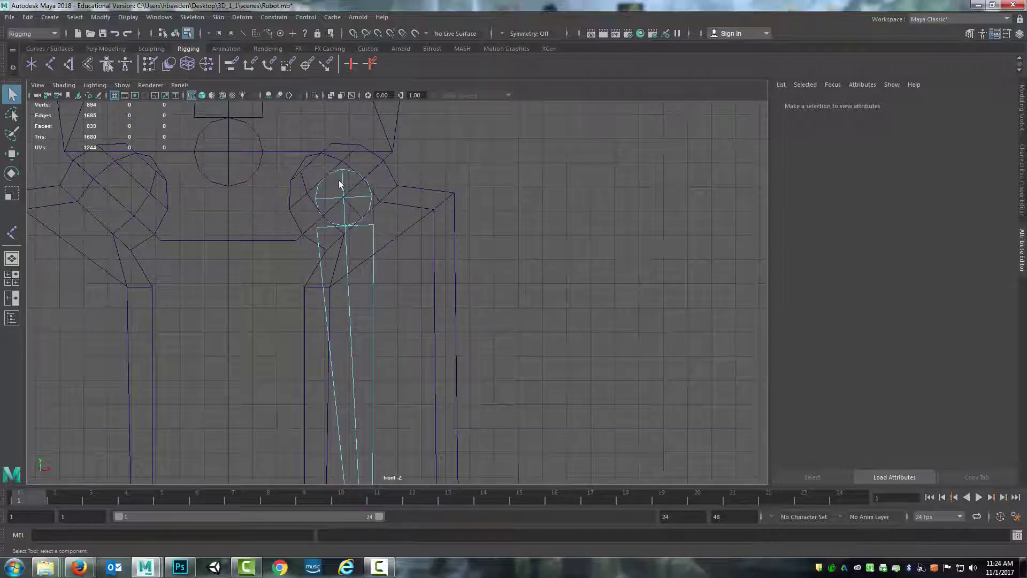
{"action": "middle_click_drag", "start_coordinate": [336, 198], "coordinate": [399, 231], "text": "alt"}
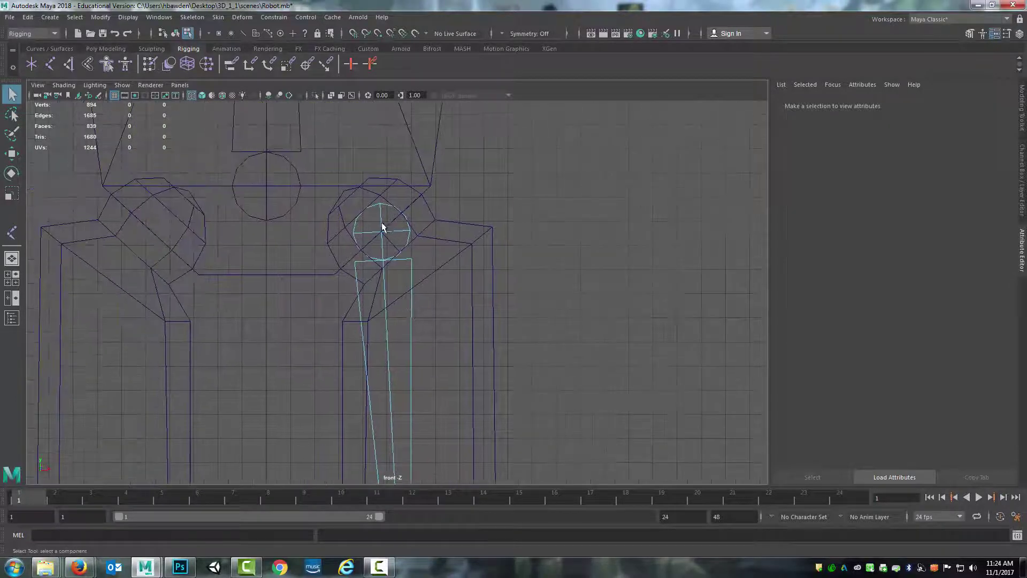
{"action": "left_click", "coordinate": [381, 223]}
{"action": "left_click", "coordinate": [378, 213]}
{"action": "right_click_drag", "start_coordinate": [393, 221], "coordinate": [444, 206]}
{"action": "left_click", "coordinate": [515, 230]}
{"action": "left_click", "coordinate": [379, 208]}
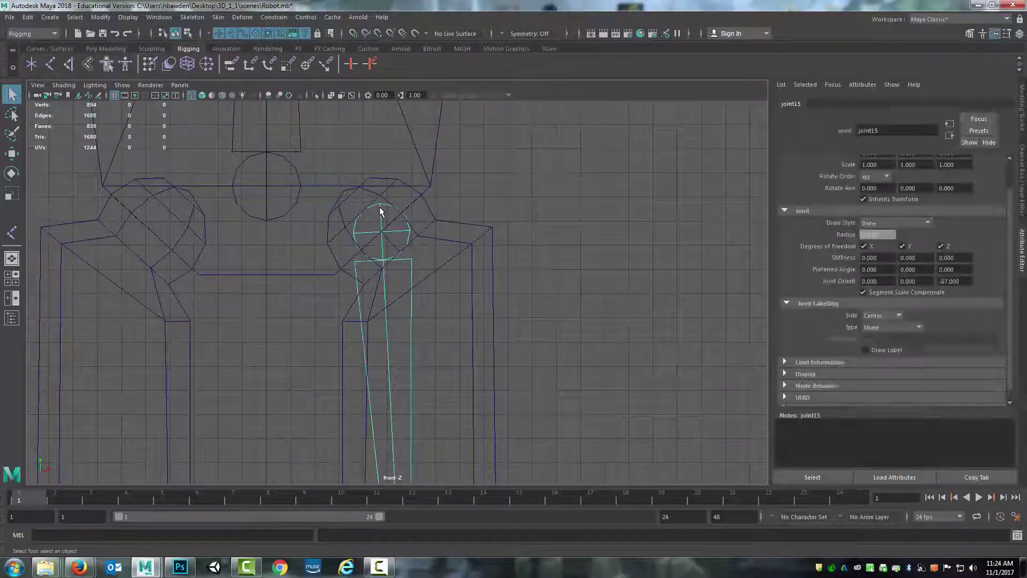
Try to snap the hip joint to the vertex at the hip ball's centre, first per axis and finally with a free move.
{"action": "middle_click_drag", "start_coordinate": [435, 297], "coordinate": [448, 282], "text": "alt"}
{"action": "key", "text": "w"}
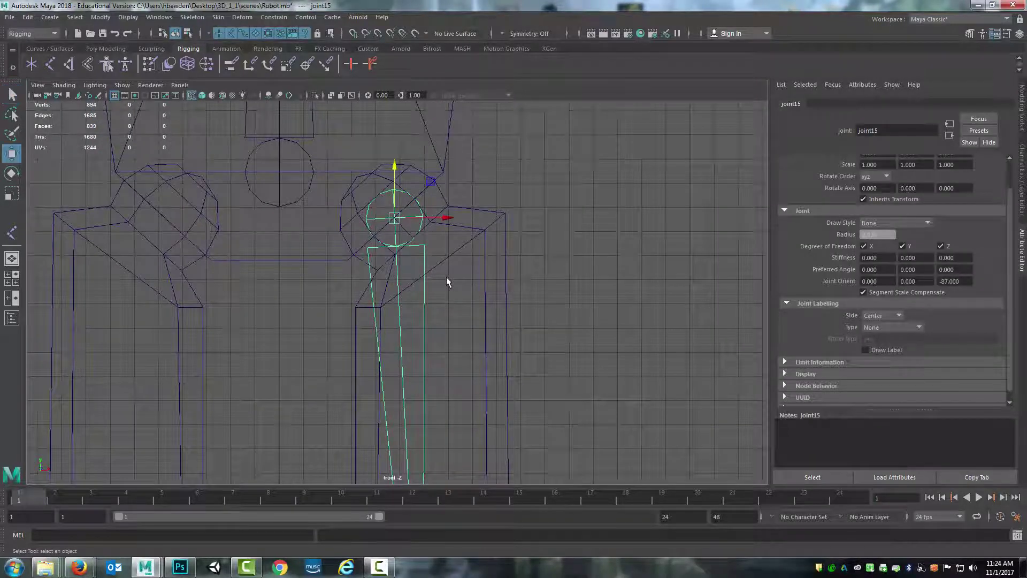
{"action": "key", "text": "v"}
{"action": "left_click_drag", "start_coordinate": [449, 218], "coordinate": [429, 219]}
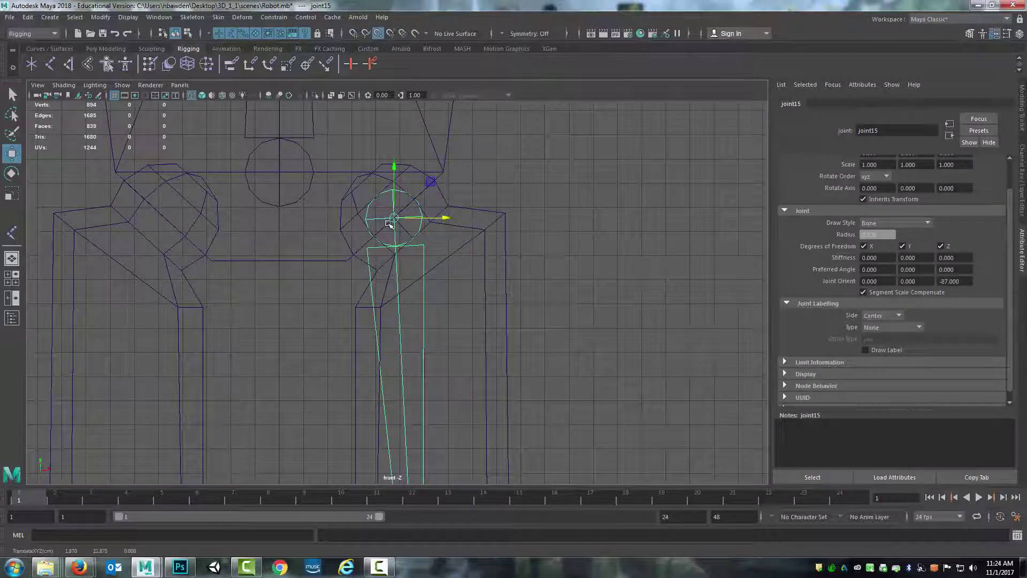
{"action": "left_click_drag", "start_coordinate": [396, 160], "coordinate": [394, 164]}
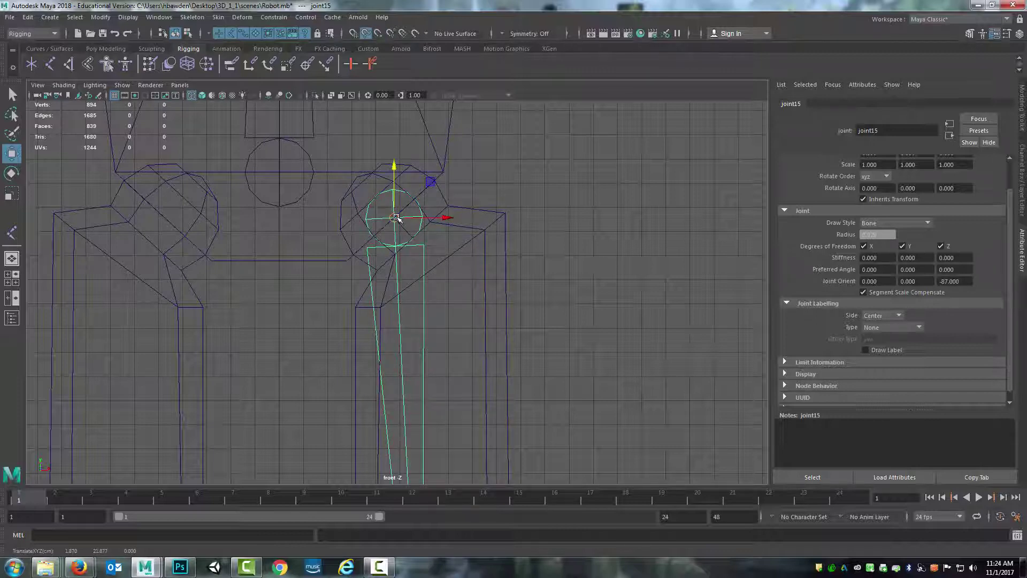
{"action": "left_click_drag", "start_coordinate": [396, 217], "coordinate": [394, 217]}
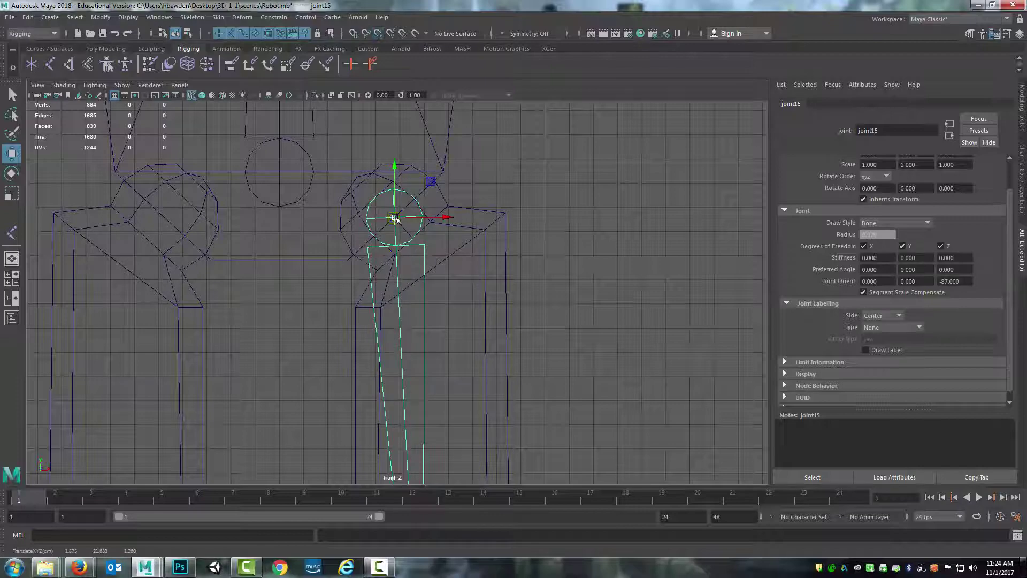
Examine the hip joint's depth inside the hip ball in the side view and compare it with the front view.
{"action": "key", "text": "space"}
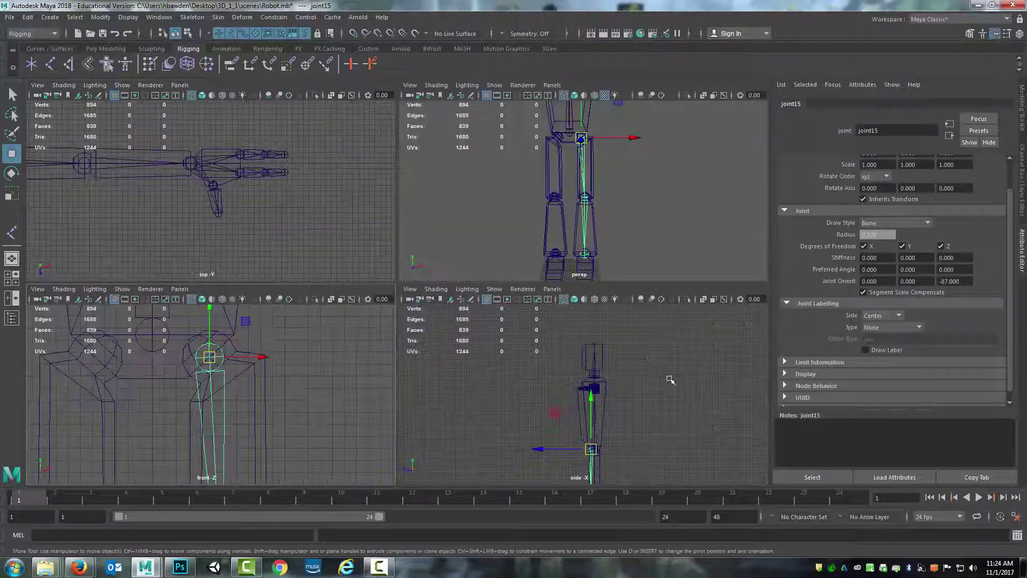
{"action": "key", "text": "space"}
{"action": "middle_click_drag", "start_coordinate": [494, 468], "coordinate": [539, 328], "text": "alt"}
{"action": "scroll", "coordinate": [533, 330], "scroll_direction": "down", "scroll_amount": 4}
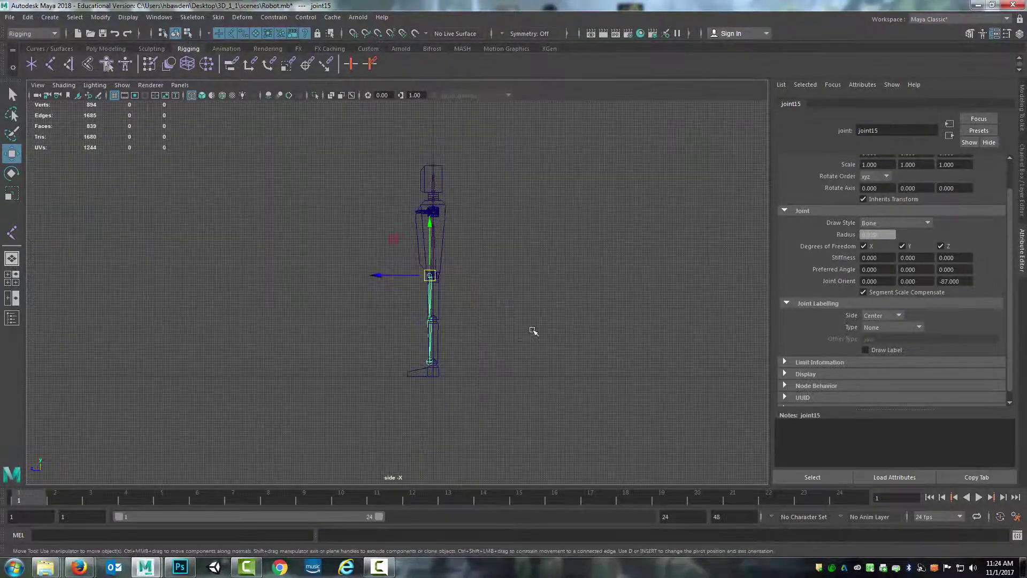
{"action": "scroll", "coordinate": [524, 331], "scroll_direction": "up", "scroll_amount": 3}
{"action": "scroll", "coordinate": [524, 335], "scroll_direction": "up", "scroll_amount": 5}
{"action": "middle_click_drag", "start_coordinate": [559, 246], "coordinate": [385, 372], "text": "alt"}
{"action": "scroll", "coordinate": [539, 246], "scroll_direction": "up", "scroll_amount": 2}
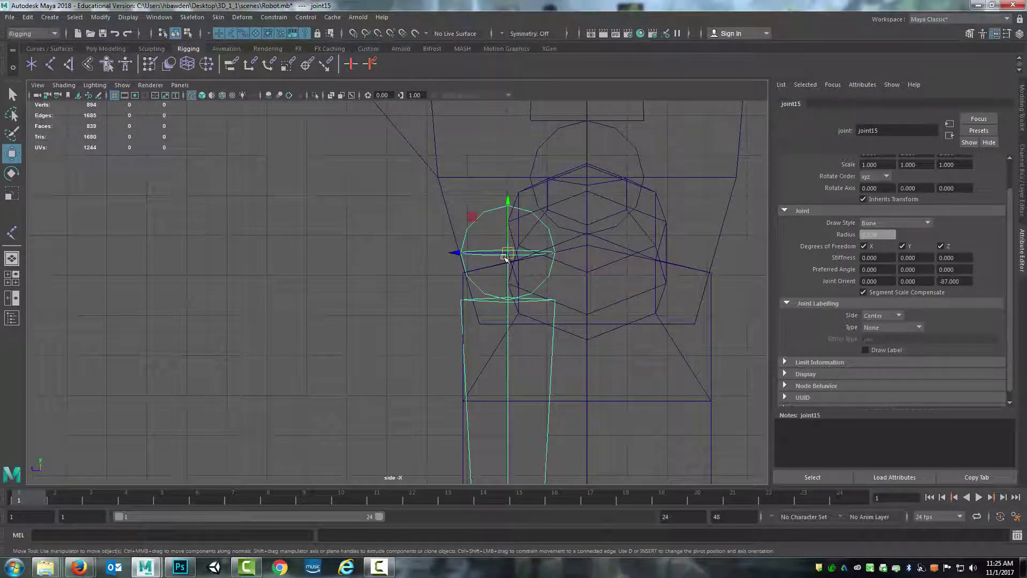
{"action": "key", "text": "space"}
{"action": "key", "text": "space"}
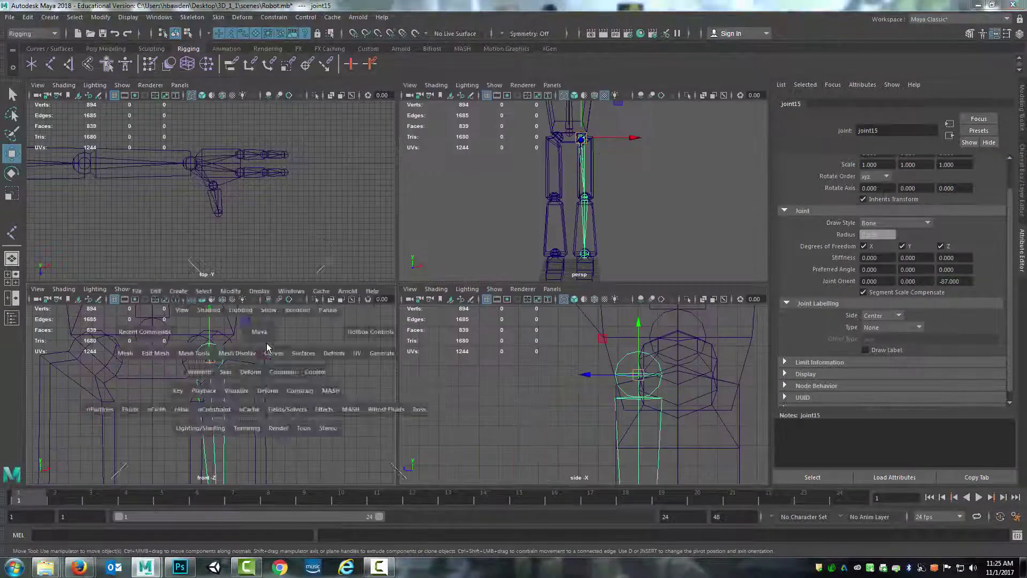
{"action": "key", "text": "space"}
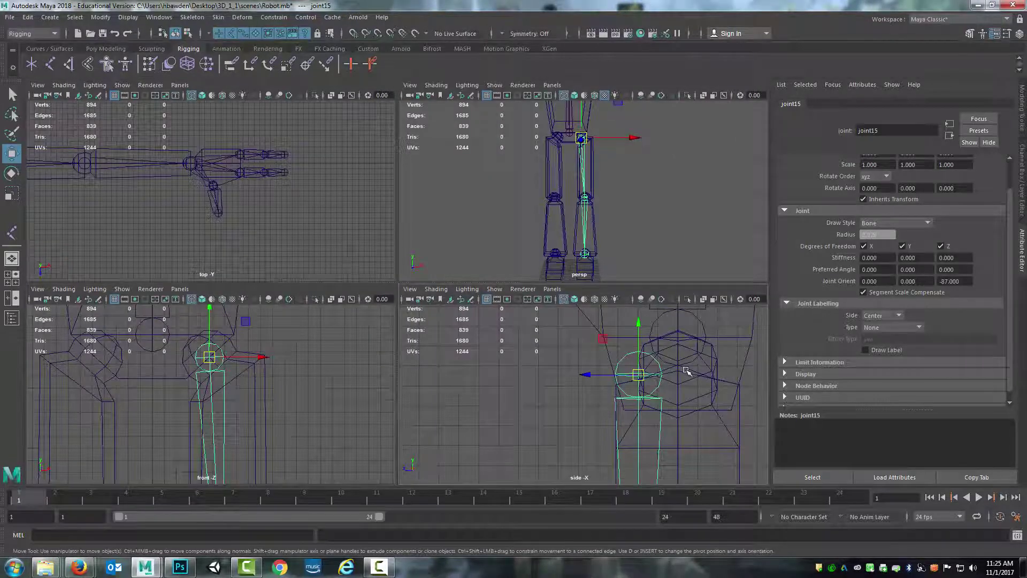
Undo the hip joint's snapped moves, try a planar move towards the ball's centre and undo it as well.
{"action": "key", "text": "ctrl+z"}
{"action": "key", "text": "ctrl+z"}
{"action": "key", "text": "ctrl+z"}
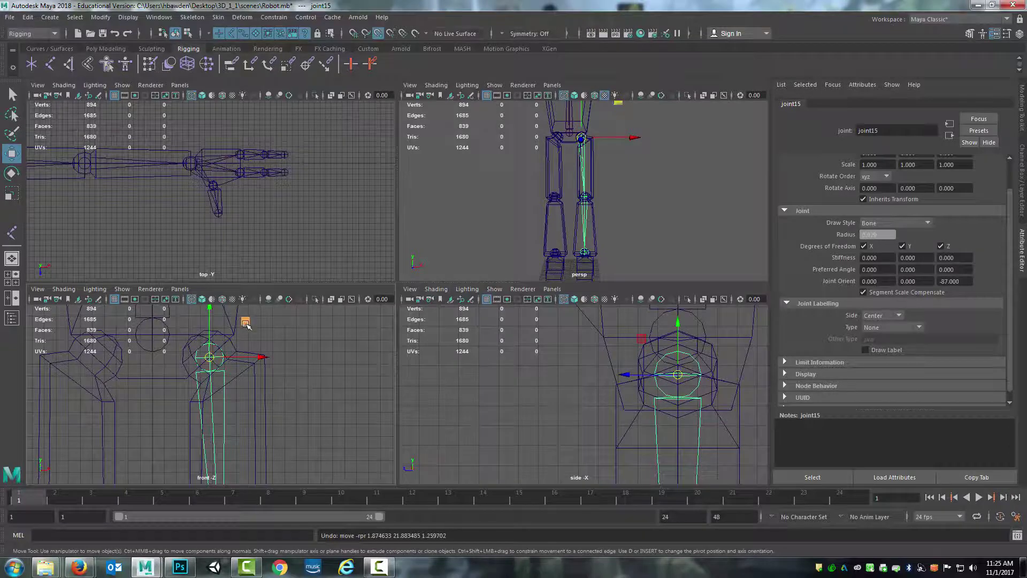
{"action": "left_click_drag", "start_coordinate": [247, 323], "coordinate": [212, 354]}
{"action": "key", "text": "ctrl+z"}
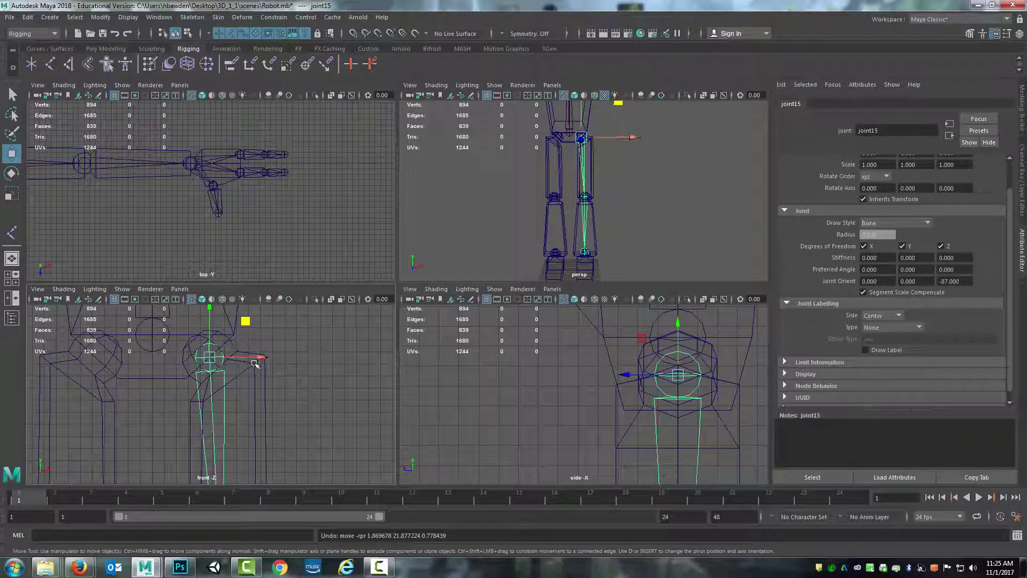
Vertex-snap the hip joint to the hip ball's centre along the X and Y axes only in the front view.
{"action": "key", "text": "v"}
{"action": "left_click_drag", "start_coordinate": [262, 356], "coordinate": [216, 357]}
{"action": "left_click_drag", "start_coordinate": [210, 309], "coordinate": [211, 358]}
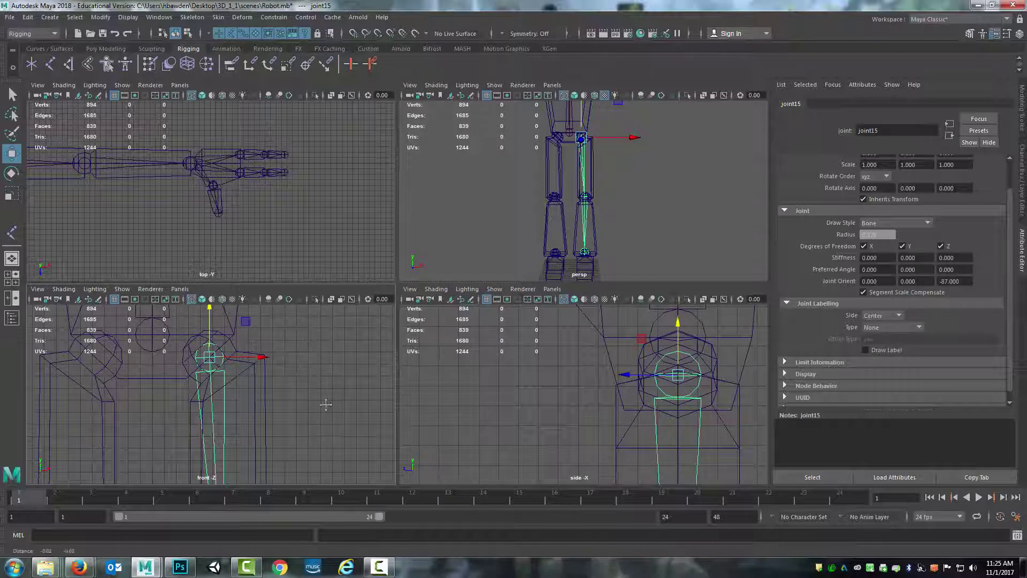
Vertex-snap the knee joint along the X axis to the centre of the knee ball in the front view.
{"action": "middle_click_drag", "start_coordinate": [325, 403], "coordinate": [348, 351], "text": "alt"}
{"action": "key", "text": "space"}
{"action": "scroll", "coordinate": [526, 283], "scroll_direction": "up", "scroll_amount": 2}
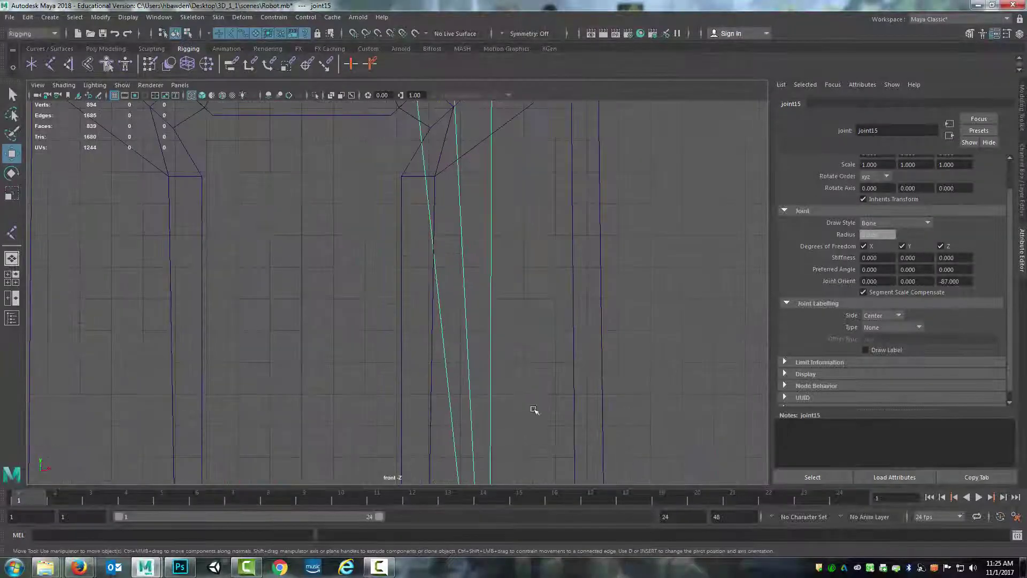
{"action": "middle_click_drag", "start_coordinate": [535, 410], "coordinate": [502, 167], "text": "alt"}
{"action": "scroll", "coordinate": [500, 304], "scroll_direction": "down", "scroll_amount": 6}
{"action": "middle_click_drag", "start_coordinate": [499, 443], "coordinate": [467, 386], "text": "alt"}
{"action": "scroll", "coordinate": [467, 387], "scroll_direction": "up", "scroll_amount": 2}
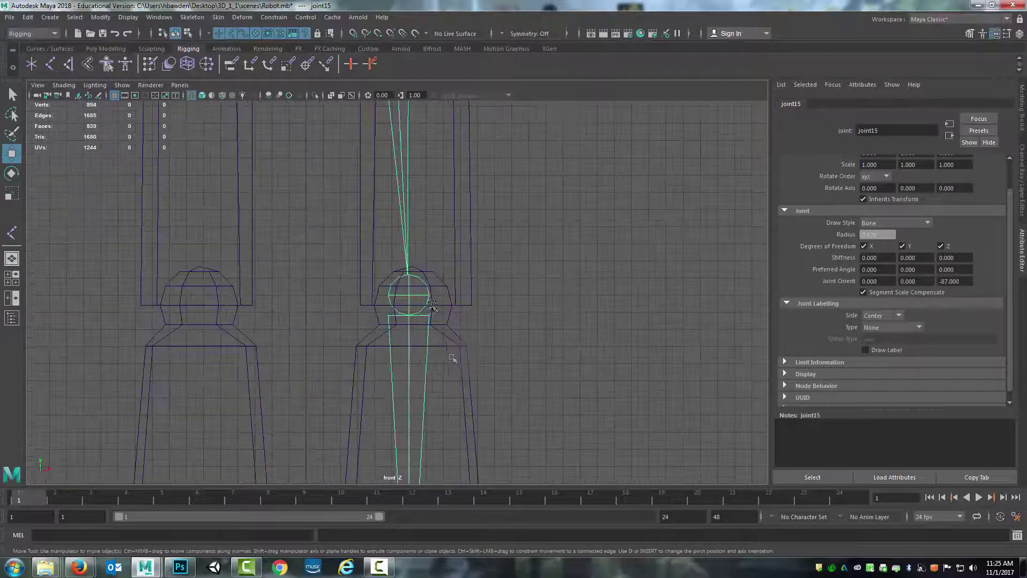
{"action": "left_click", "coordinate": [419, 297]}
{"action": "scroll", "coordinate": [415, 319], "scroll_direction": "up", "scroll_amount": 5}
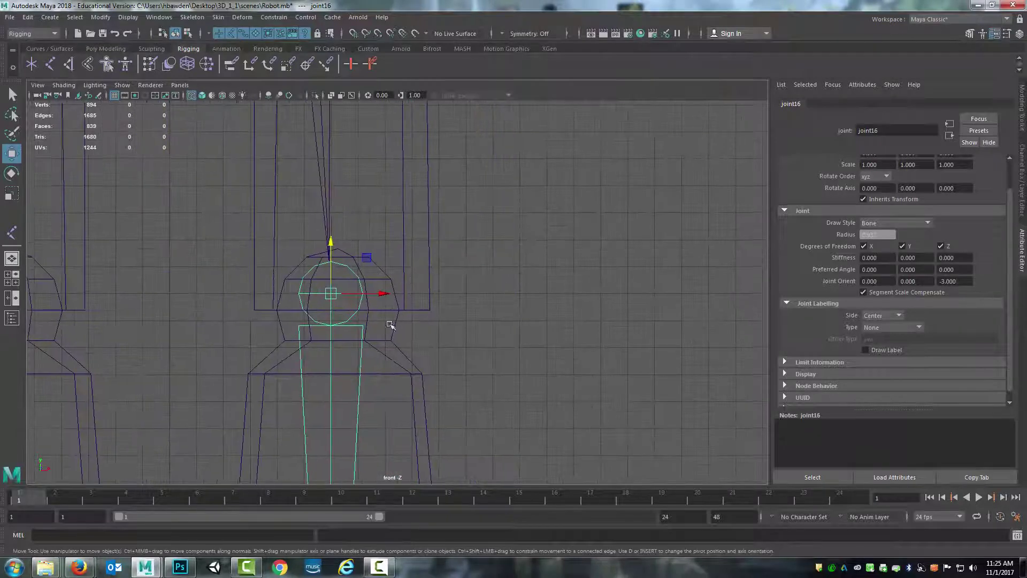
{"action": "middle_click_drag", "start_coordinate": [415, 320], "coordinate": [449, 314], "text": "alt"}
{"action": "left_click", "coordinate": [450, 314], "text": "alt"}
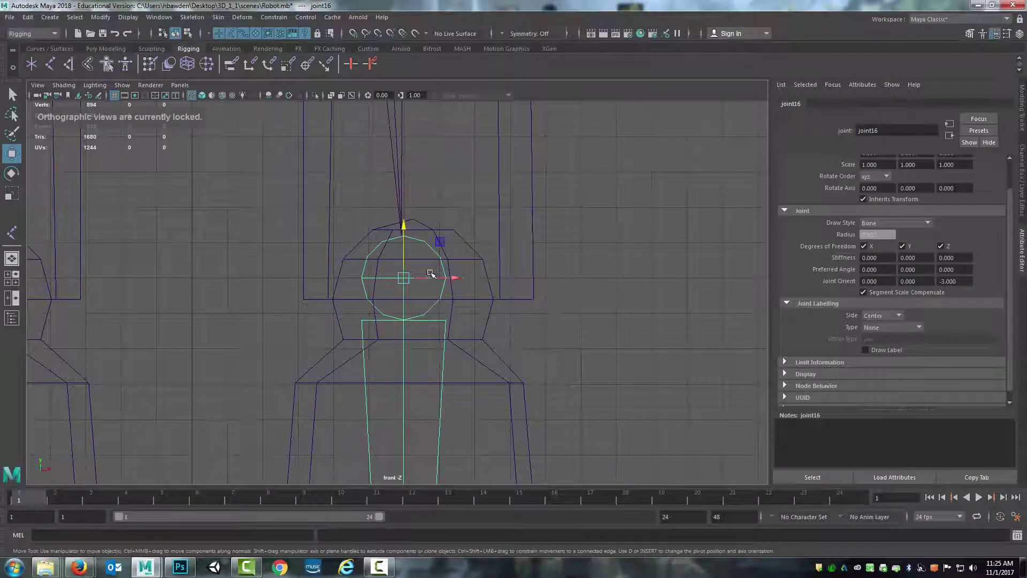
{"action": "key", "text": "v"}
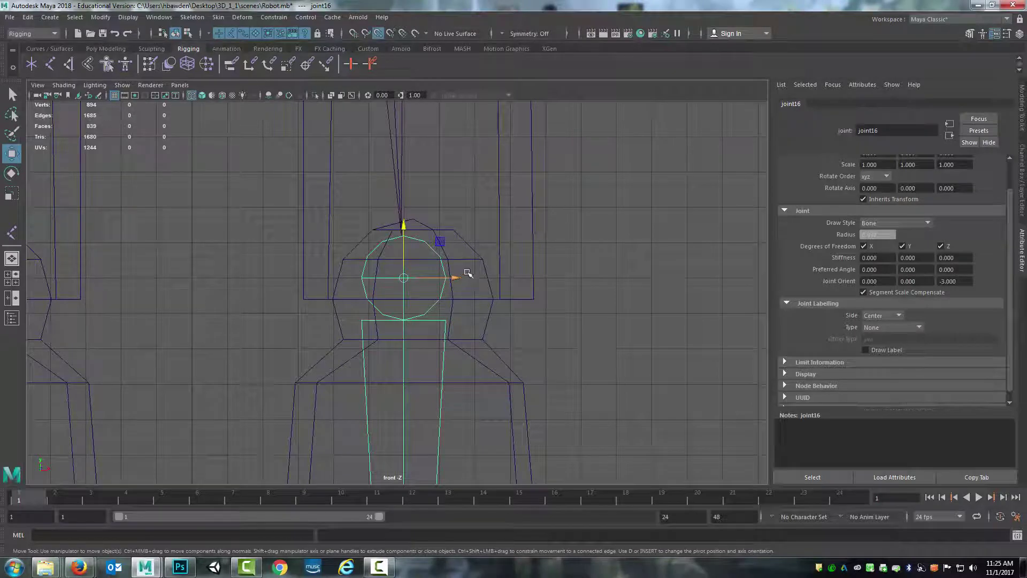
{"action": "left_click_drag", "start_coordinate": [457, 277], "coordinate": [415, 220]}
Vertex-snap the knee joint along the Y axis to the height of the knee ball's middle ring.
{"action": "scroll", "coordinate": [491, 316], "scroll_direction": "down", "scroll_amount": 8}
{"action": "middle_click_drag", "start_coordinate": [463, 331], "coordinate": [463, 316], "text": "alt"}
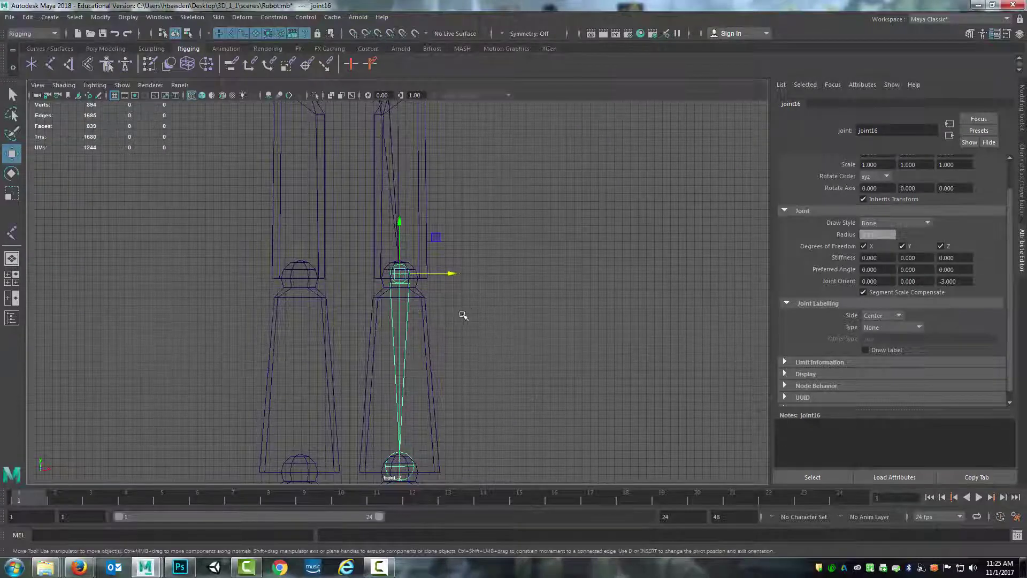
{"action": "scroll", "coordinate": [463, 316], "scroll_direction": "up", "scroll_amount": 5}
{"action": "key", "text": "v"}
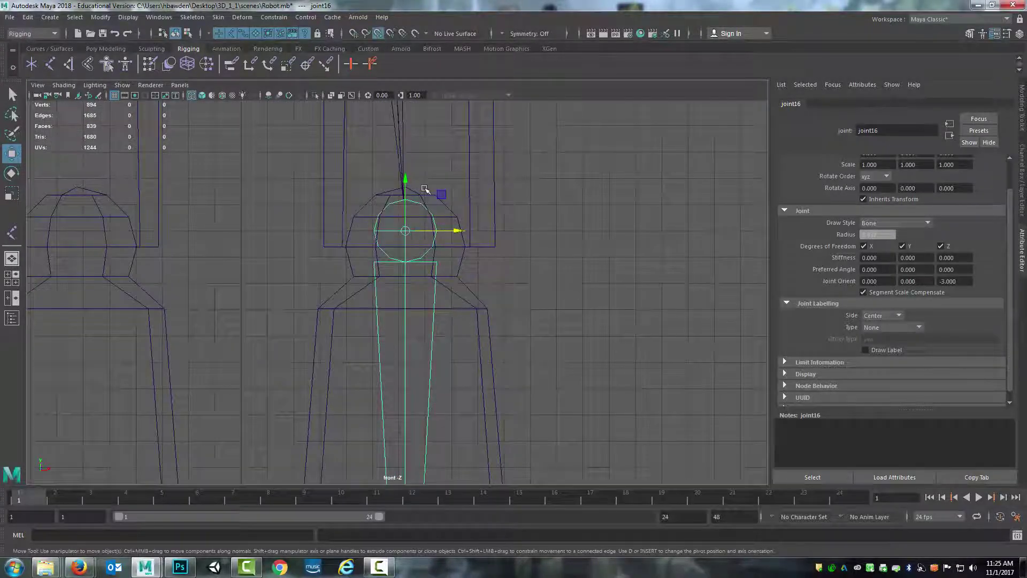
{"action": "left_click_drag", "start_coordinate": [406, 178], "coordinate": [469, 257]}
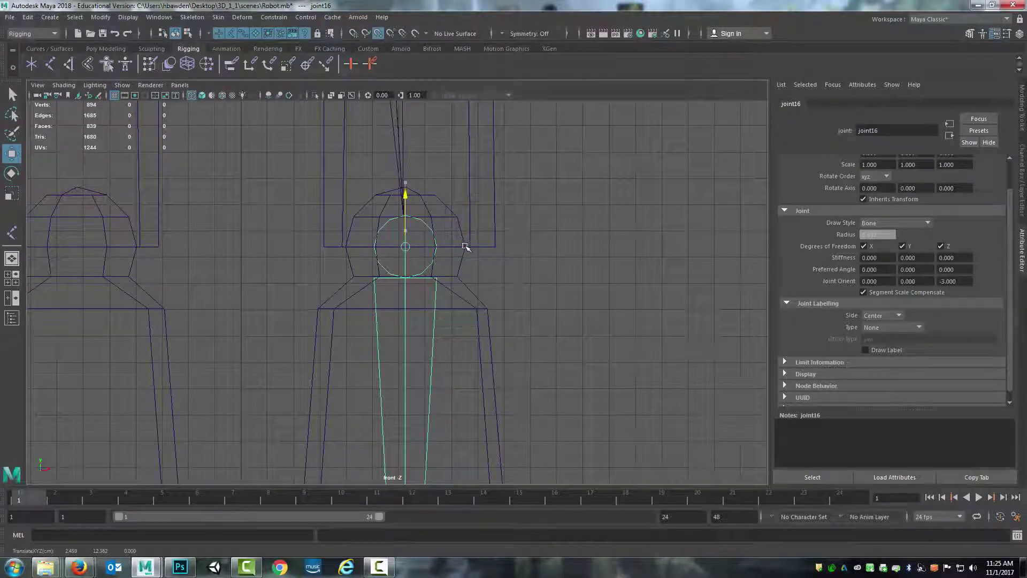
Vertex-snap the ankle joint along the Y axis to the middle height of the ankle ball in the front view.
{"action": "middle_click_drag", "start_coordinate": [522, 428], "coordinate": [562, 177], "text": "alt"}
{"action": "middle_click_drag", "start_coordinate": [538, 368], "coordinate": [504, 24], "text": "alt"}
{"action": "middle_click_drag", "start_coordinate": [438, 277], "coordinate": [438, 307], "text": "alt"}
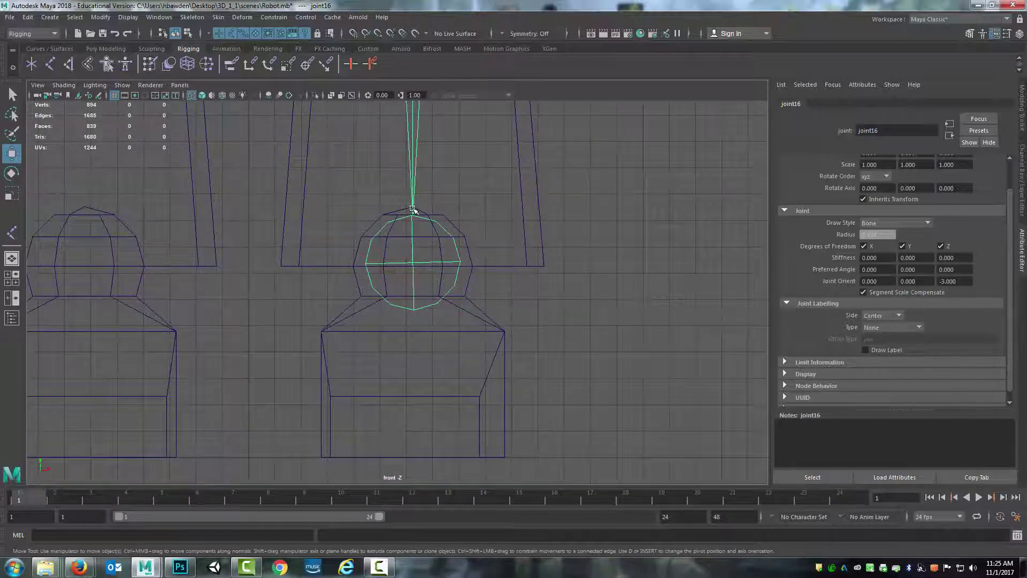
{"action": "left_click", "coordinate": [418, 262]}
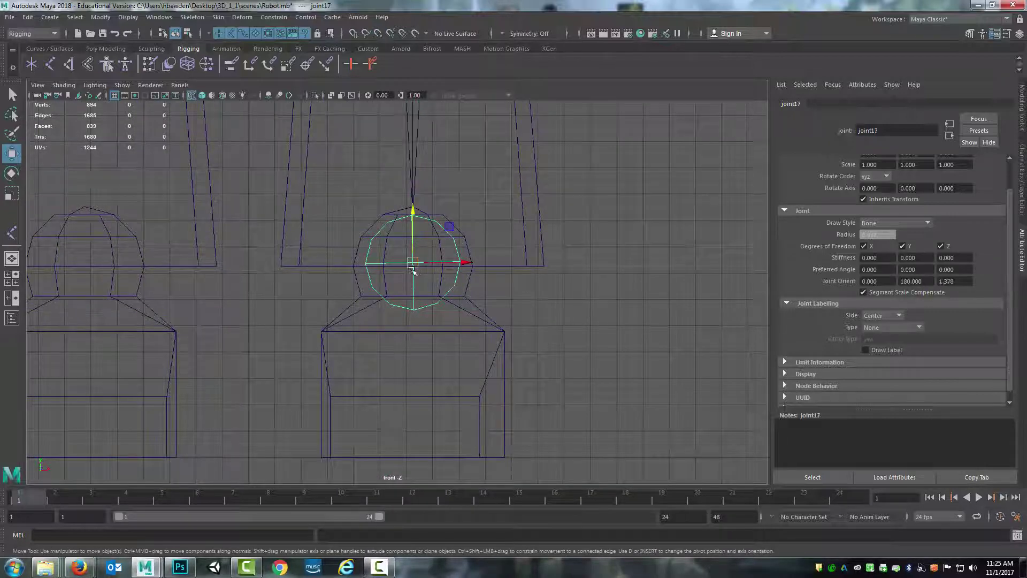
{"action": "key", "text": "v"}
{"action": "left_click_drag", "start_coordinate": [415, 213], "coordinate": [461, 264]}
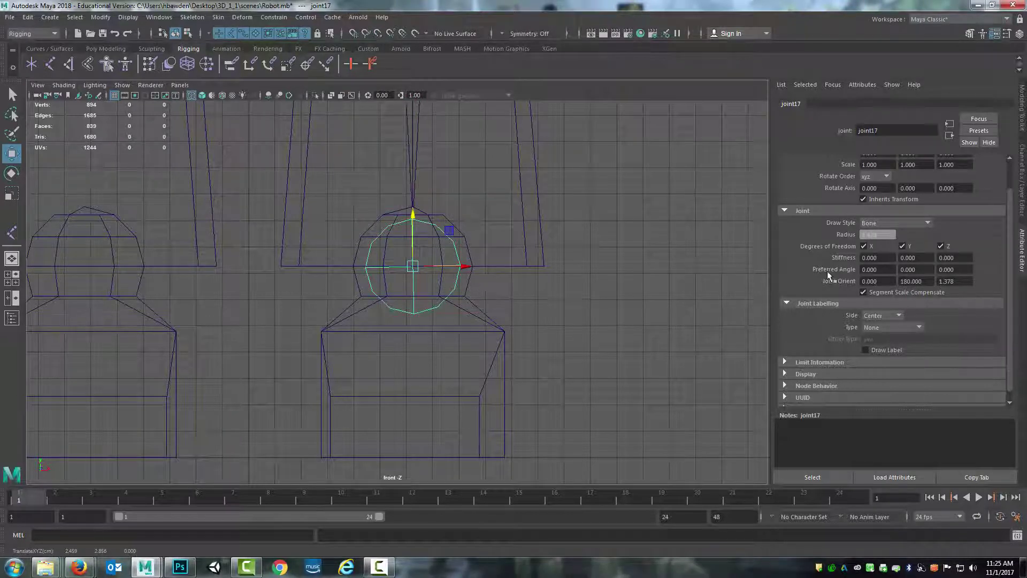
Create a single joint at the front lower edge of the same leg's toe in the perspective view, ending joint creation.
{"action": "scroll", "coordinate": [827, 272], "scroll_direction": "up", "scroll_amount": 2}
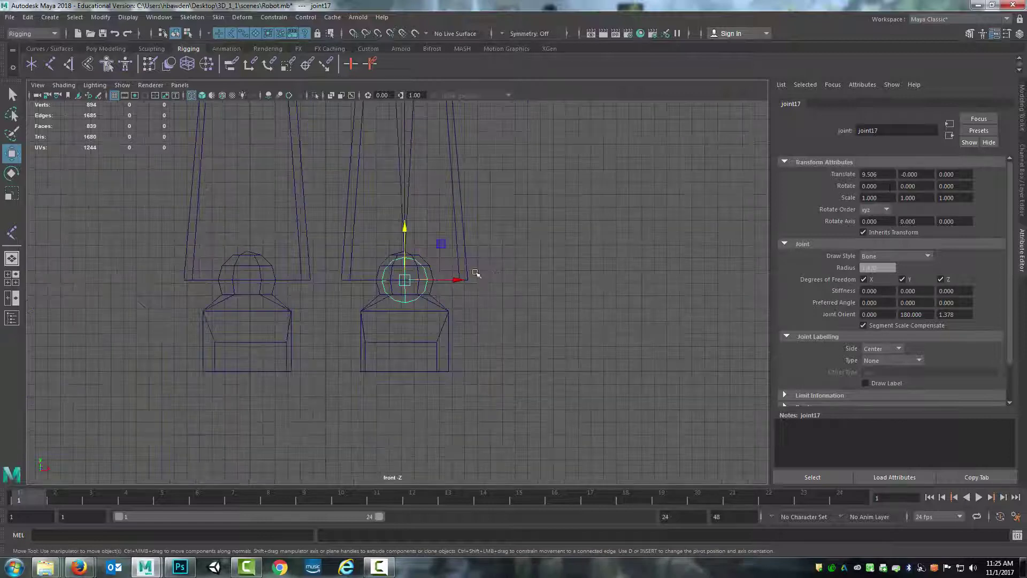
{"action": "key", "text": "space"}
{"action": "key", "text": "space"}
{"action": "left_click_drag", "start_coordinate": [683, 232], "coordinate": [76, 245], "text": "alt"}
{"action": "left_click", "coordinate": [10, 235]}
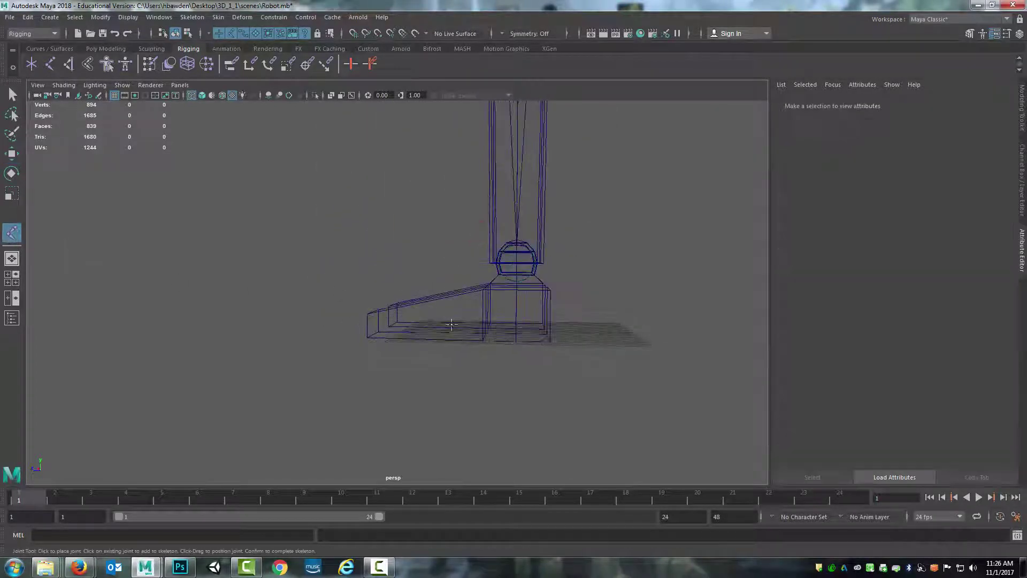
{"action": "left_click_drag", "start_coordinate": [246, 328], "coordinate": [459, 362], "text": "alt"}
{"action": "left_click", "coordinate": [465, 352]}
{"action": "left_click", "coordinate": [8, 98]}
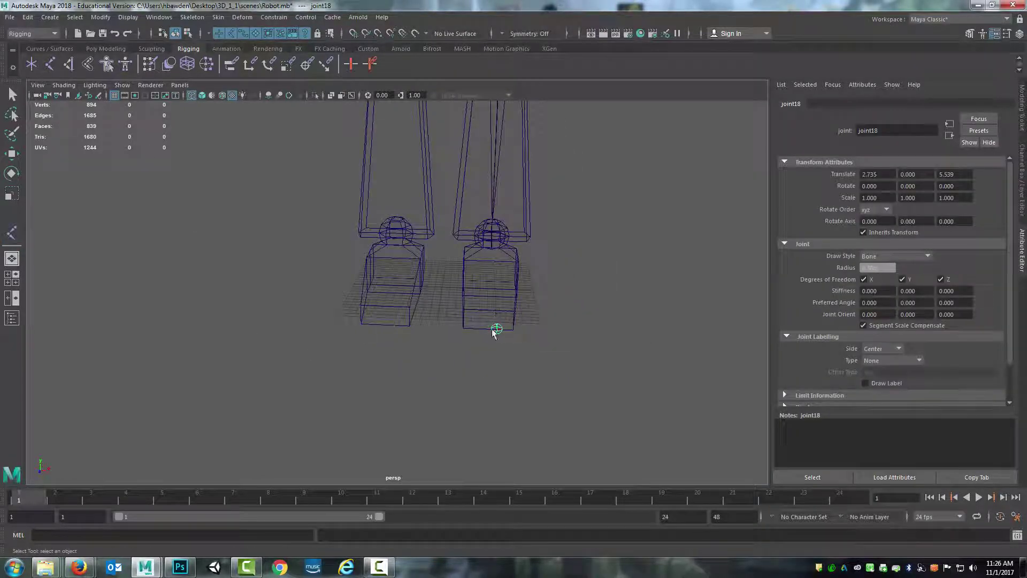
Vertex-snap the toe joint along the X and Z axes to the middle of the toe's front edge.
{"action": "left_click_drag", "start_coordinate": [496, 310], "coordinate": [409, 362], "text": "alt"}
{"action": "key", "text": "w"}
{"action": "key", "text": "v"}
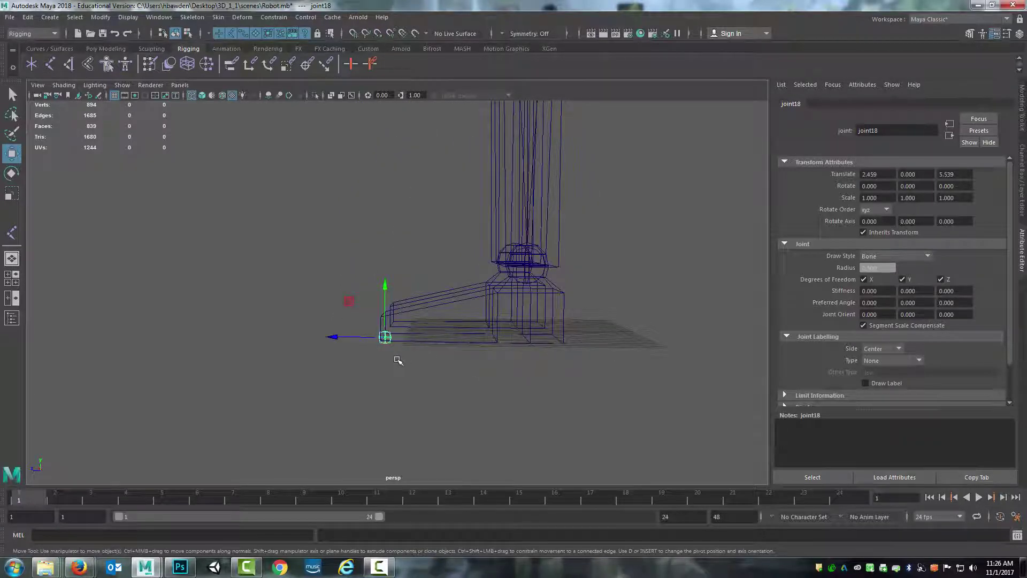
{"action": "key", "text": "v"}
{"action": "left_click_drag", "start_coordinate": [330, 337], "coordinate": [427, 386]}
{"action": "middle_click_drag", "start_coordinate": [471, 372], "coordinate": [412, 376], "text": "alt"}
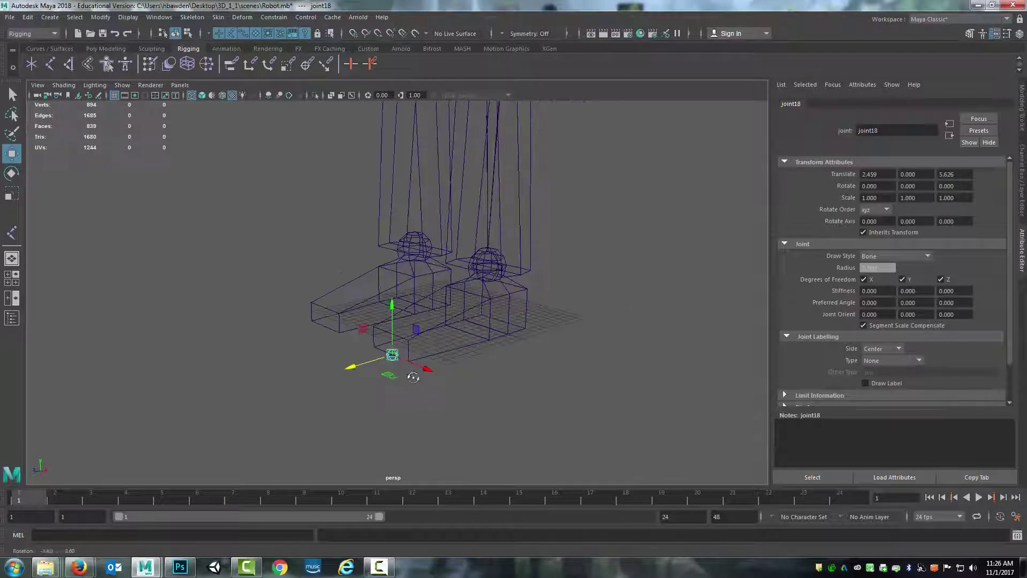
Parent the toe joint to the ankle joint.
{"action": "left_click_drag", "start_coordinate": [412, 376], "coordinate": [385, 380], "text": "alt"}
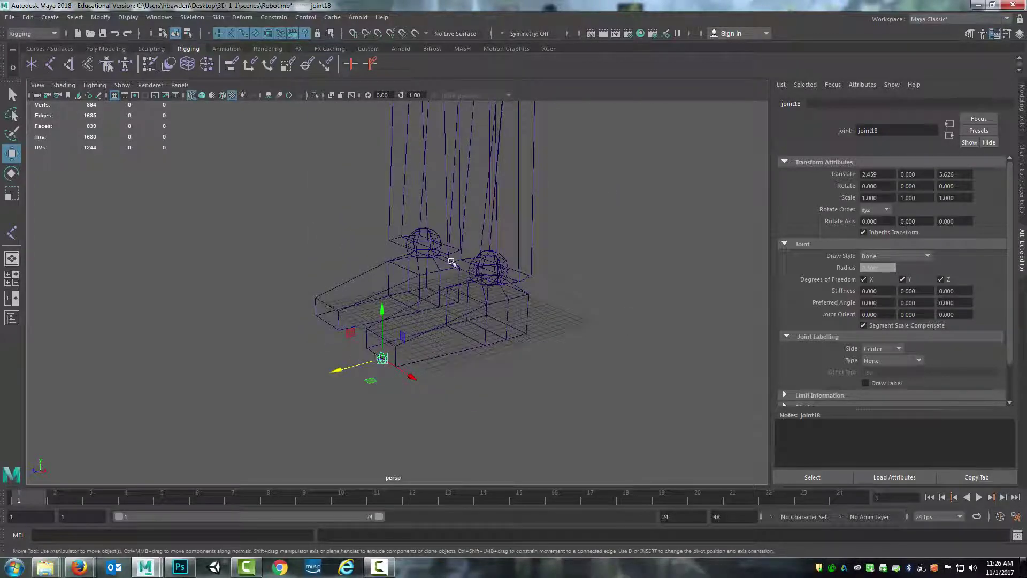
{"action": "left_click_drag", "start_coordinate": [498, 298], "coordinate": [487, 273], "text": "alt"}
{"action": "left_click", "coordinate": [493, 271]}
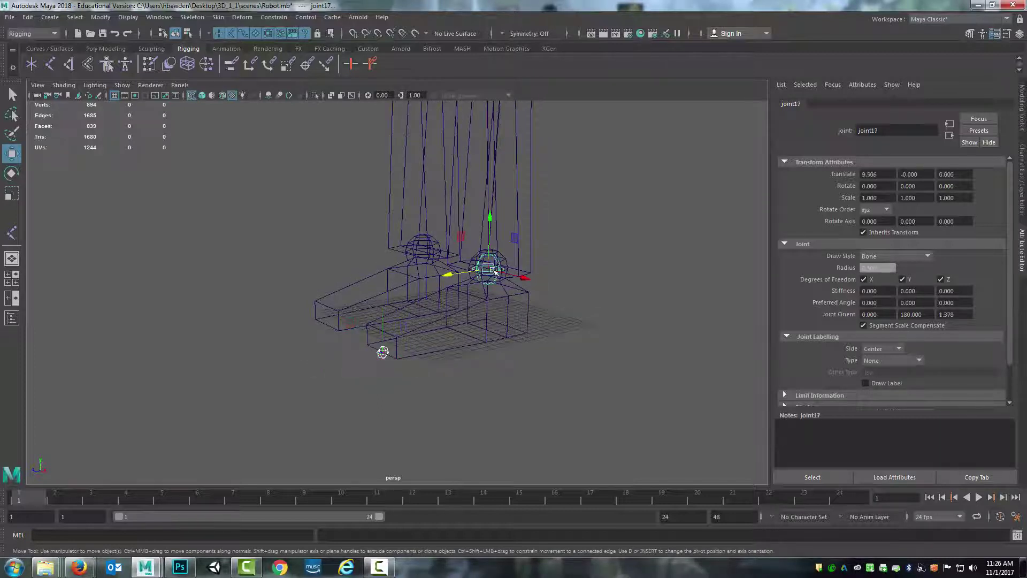
{"action": "key", "text": "Down"}
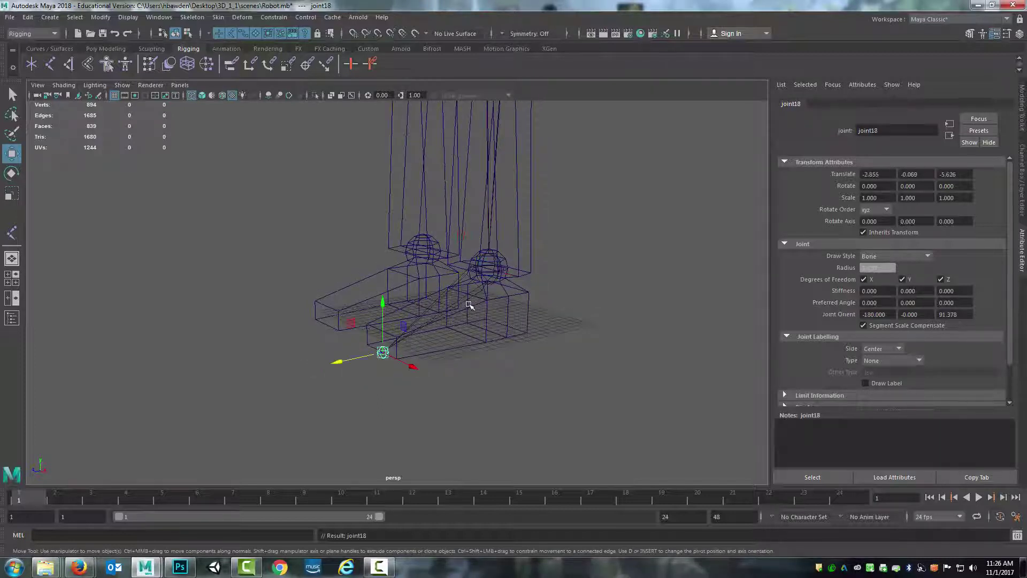
Examine the leg chain and the whole skeleton from the front for chains that are still unconnected.
{"action": "left_click_drag", "start_coordinate": [561, 277], "coordinate": [663, 270], "text": "alt"}
{"action": "middle_click_drag", "start_coordinate": [534, 207], "coordinate": [523, 353], "text": "alt"}
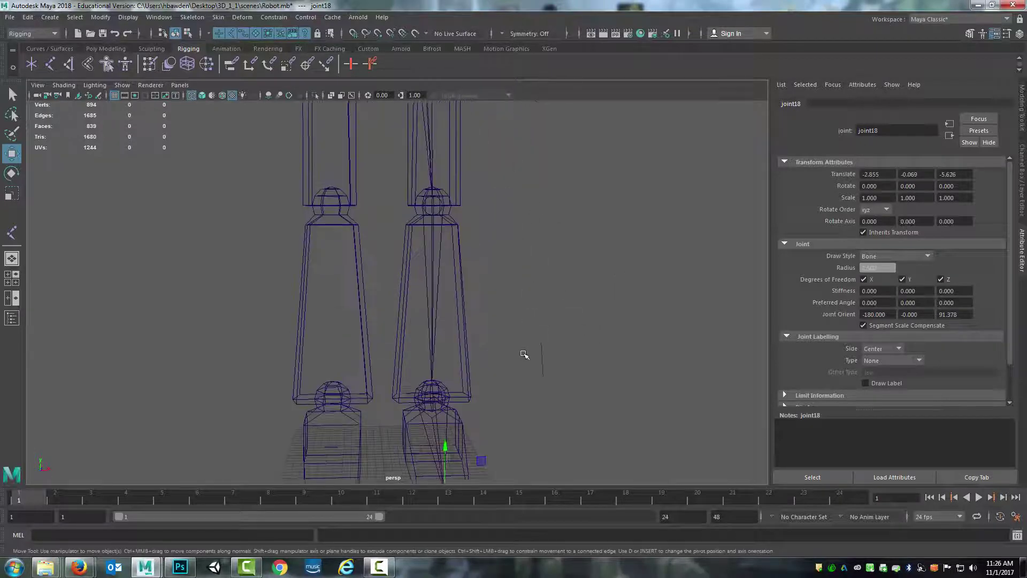
{"action": "scroll", "coordinate": [523, 350], "scroll_direction": "up", "scroll_amount": 5}
{"action": "right_click_drag", "start_coordinate": [523, 351], "coordinate": [509, 314], "text": "alt"}
{"action": "left_click_drag", "start_coordinate": [509, 314], "coordinate": [442, 344], "text": "alt"}
{"action": "scroll", "coordinate": [473, 337], "scroll_direction": "up", "scroll_amount": 6}
{"action": "middle_click_drag", "start_coordinate": [442, 344], "coordinate": [495, 266], "text": "alt"}
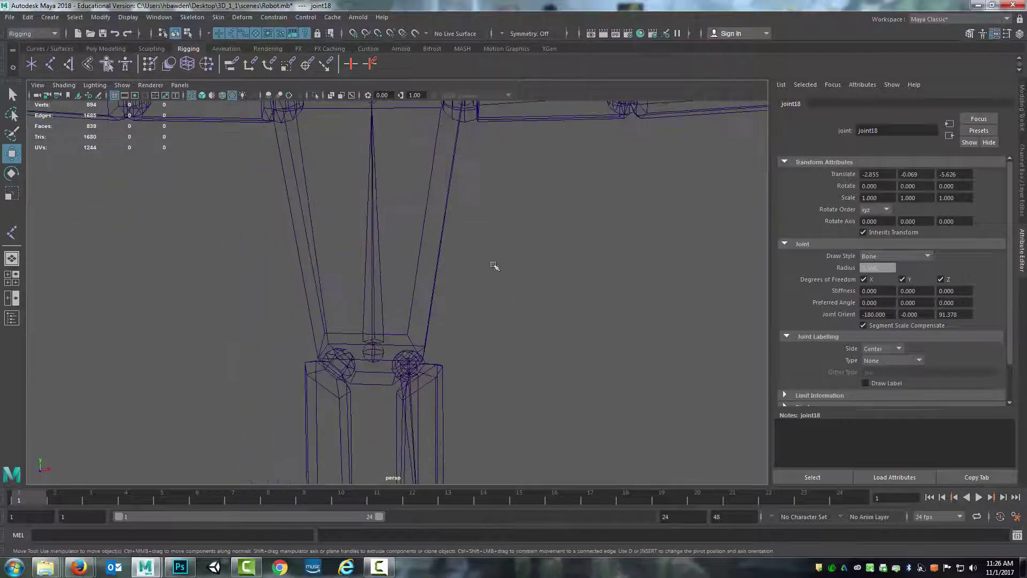
{"action": "scroll", "coordinate": [491, 315], "scroll_direction": "down", "scroll_amount": 5}
{"action": "scroll", "coordinate": [486, 318], "scroll_direction": "up", "scroll_amount": 3}
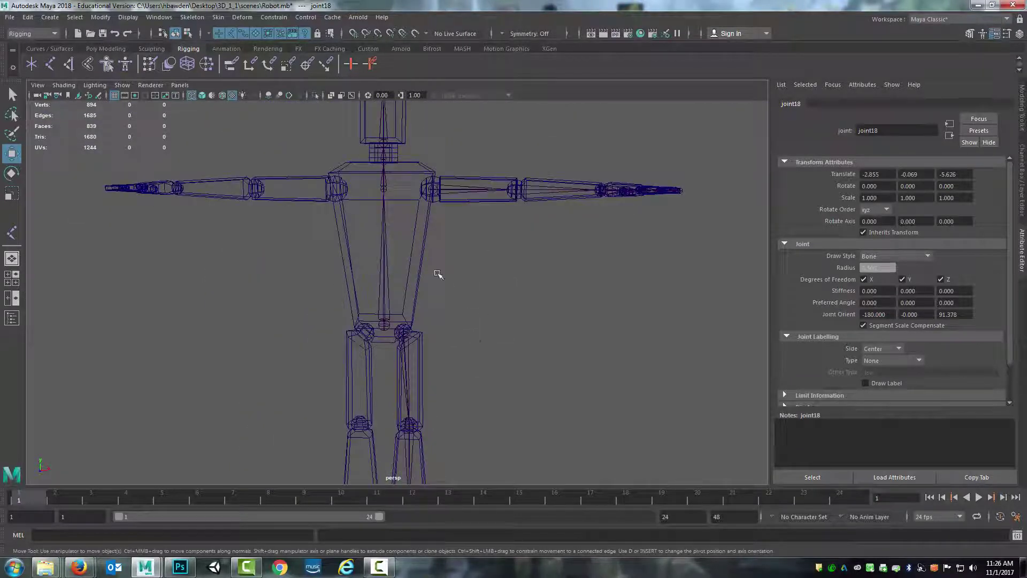
Parent the hip joint of the leg chain to the root joint at the base of the spine.
{"action": "middle_click_drag", "start_coordinate": [405, 338], "coordinate": [453, 321], "text": "alt"}
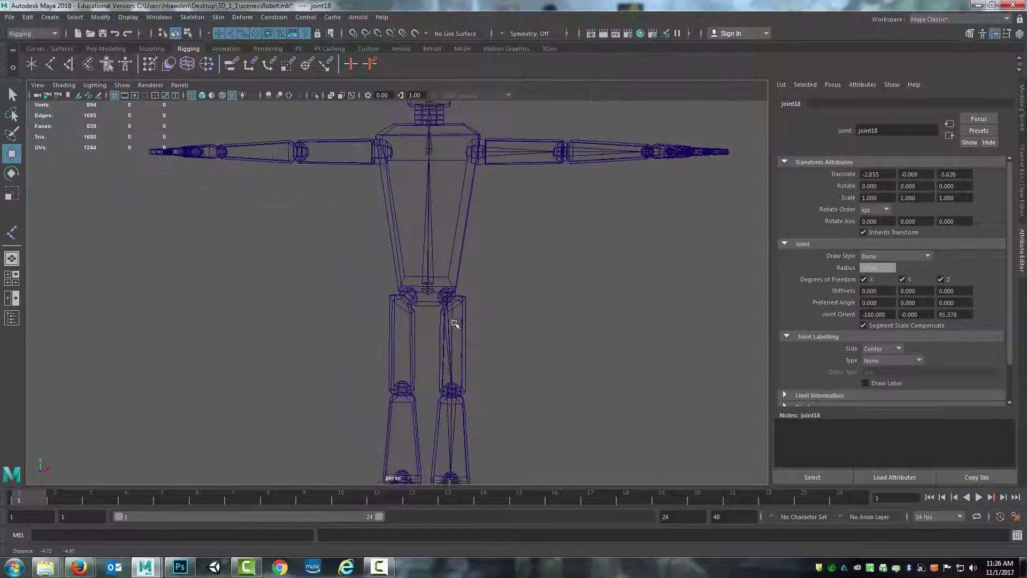
{"action": "scroll", "coordinate": [469, 268], "scroll_direction": "up", "scroll_amount": 4}
{"action": "middle_click_drag", "start_coordinate": [469, 268], "coordinate": [454, 306], "text": "alt"}
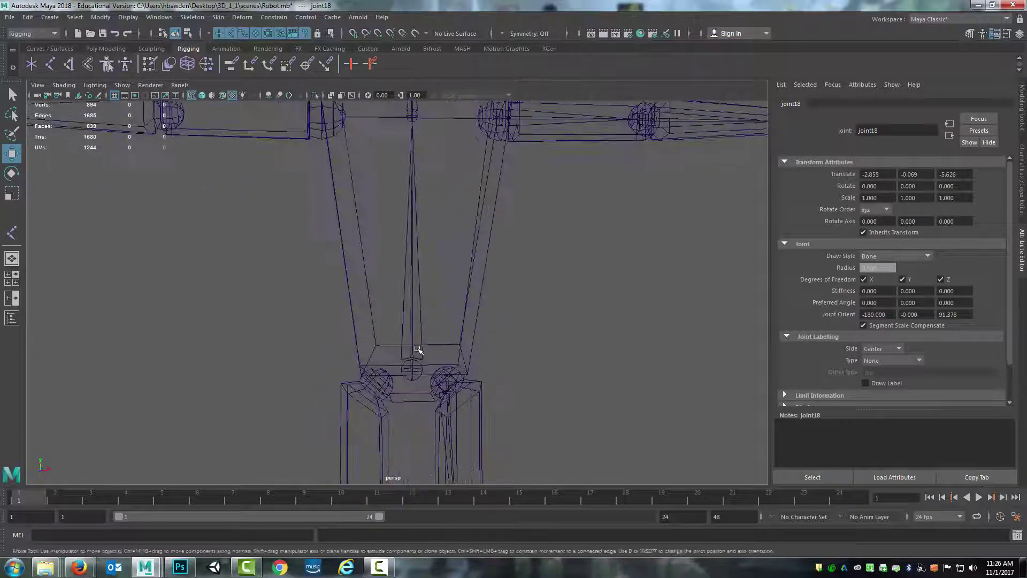
{"action": "left_click", "coordinate": [447, 384]}
{"action": "left_click", "coordinate": [411, 371]}
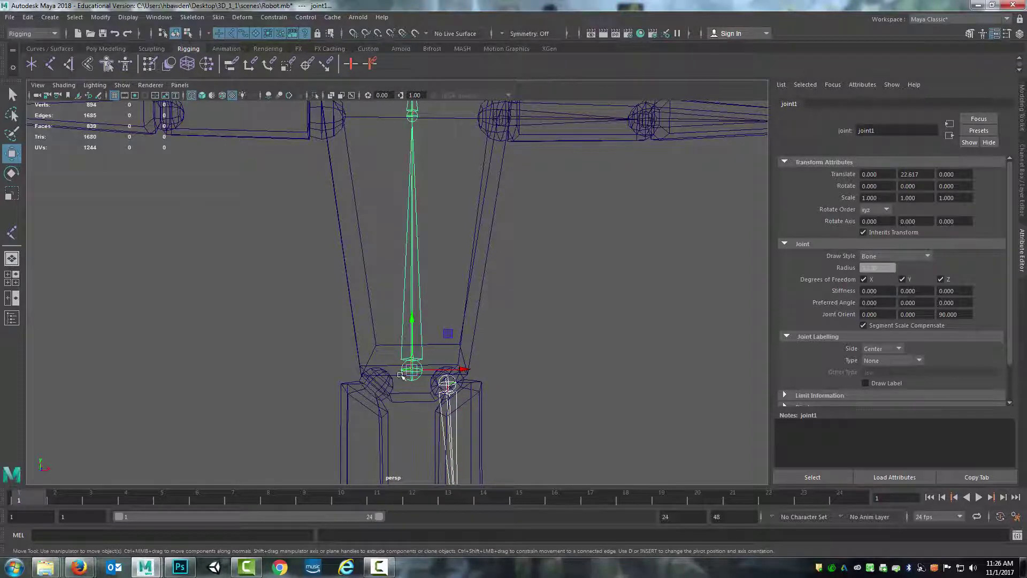
{"action": "key", "text": "p"}
Try to connect the arm chain to the spine by parenting with the chest joint selected first and the shoulder joint last.
{"action": "middle_click_drag", "start_coordinate": [536, 236], "coordinate": [516, 392], "text": "alt"}
{"action": "left_click_drag", "start_coordinate": [484, 342], "coordinate": [476, 341], "text": "alt"}
{"action": "left_click", "coordinate": [471, 271]}
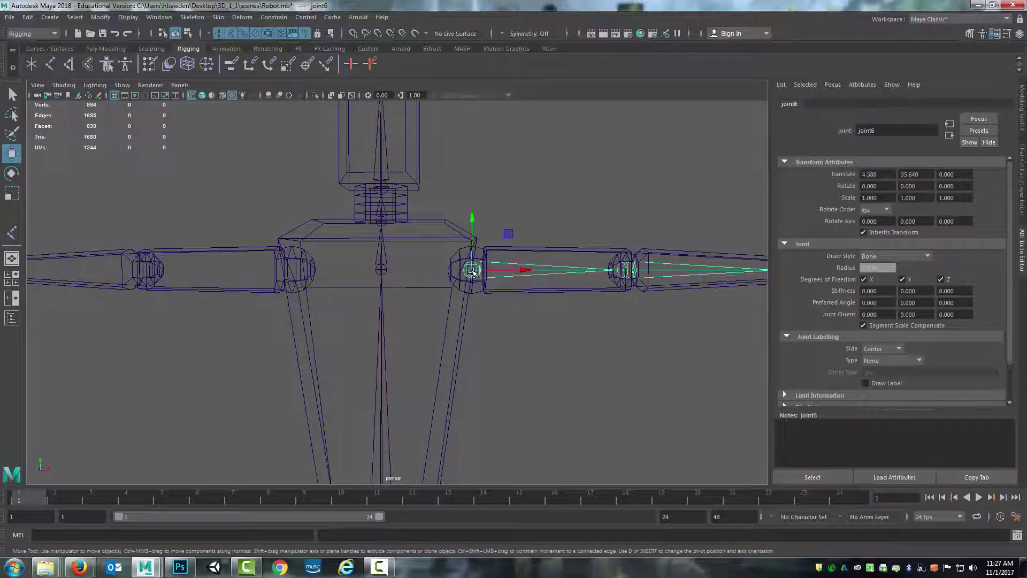
{"action": "middle_click_drag", "start_coordinate": [371, 339], "coordinate": [424, 332], "text": "alt"}
{"action": "left_click_drag", "start_coordinate": [424, 332], "coordinate": [434, 331], "text": "alt"}
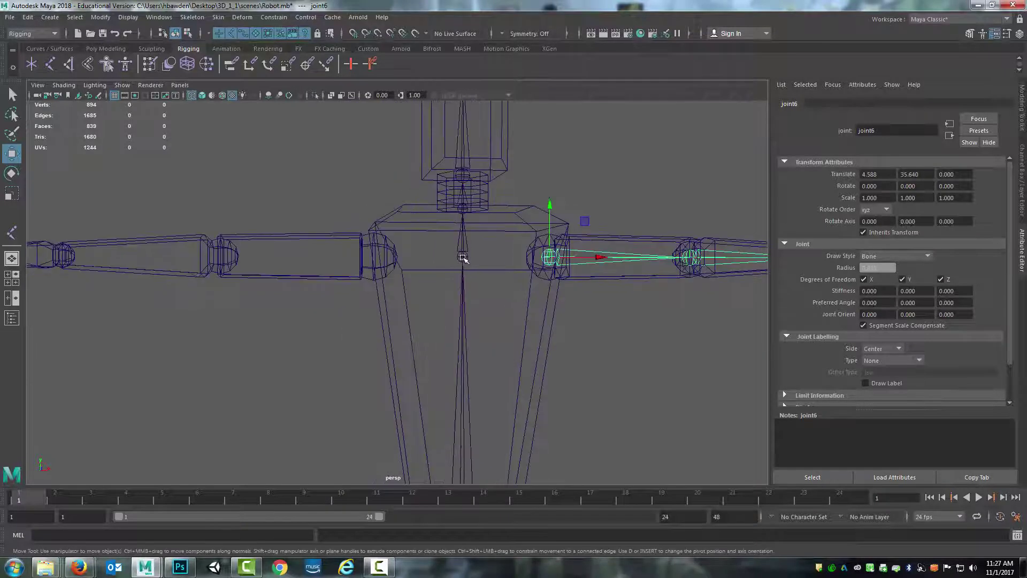
{"action": "left_click", "coordinate": [463, 258]}
{"action": "left_click_drag", "start_coordinate": [463, 259], "coordinate": [439, 327], "text": "alt"}
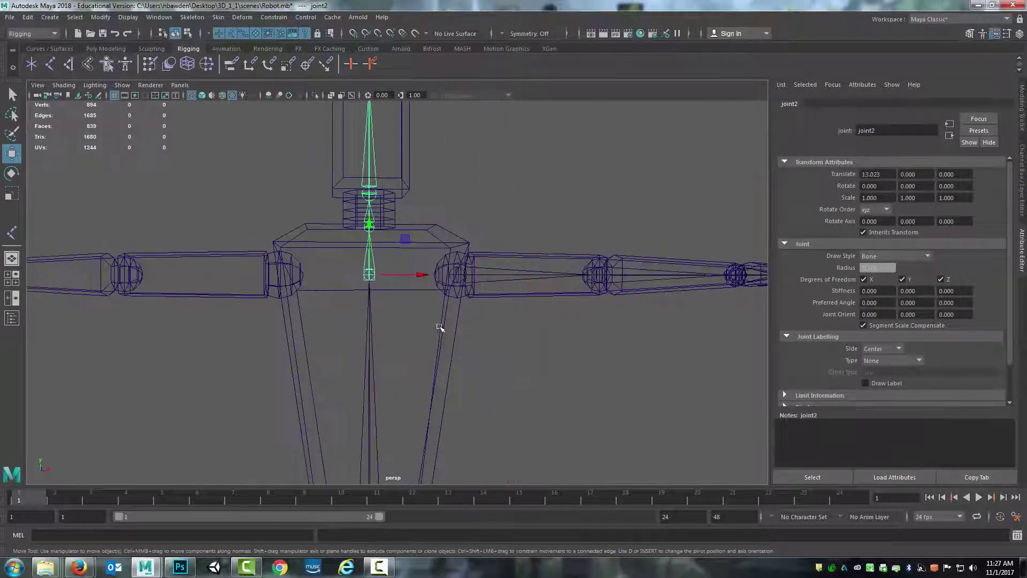
{"action": "left_click", "coordinate": [459, 275]}
{"action": "scroll", "coordinate": [462, 392], "scroll_direction": "down", "scroll_amount": 5}
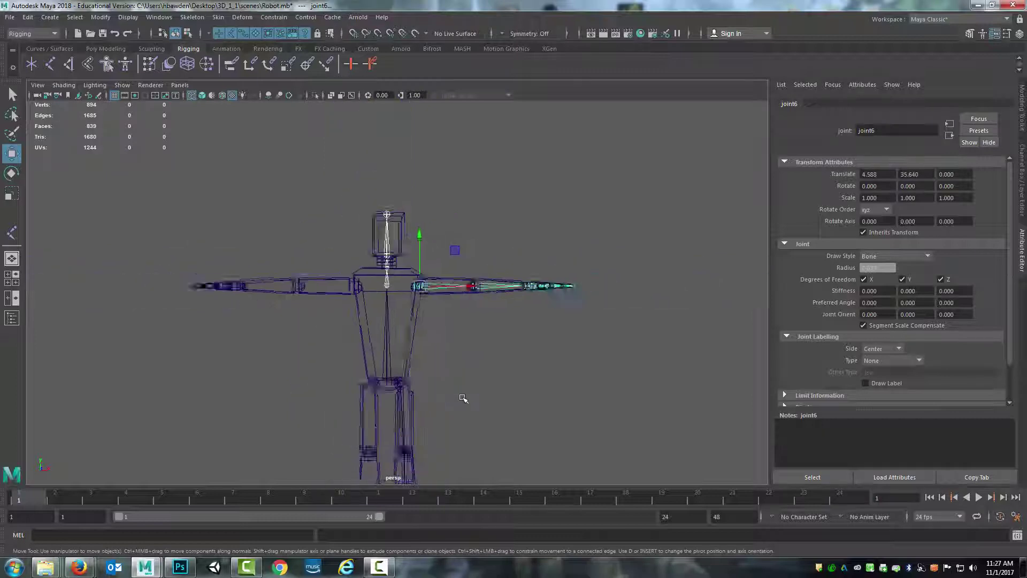
{"action": "key", "text": "p"}
{"action": "scroll", "coordinate": [461, 348], "scroll_direction": "up", "scroll_amount": 5}
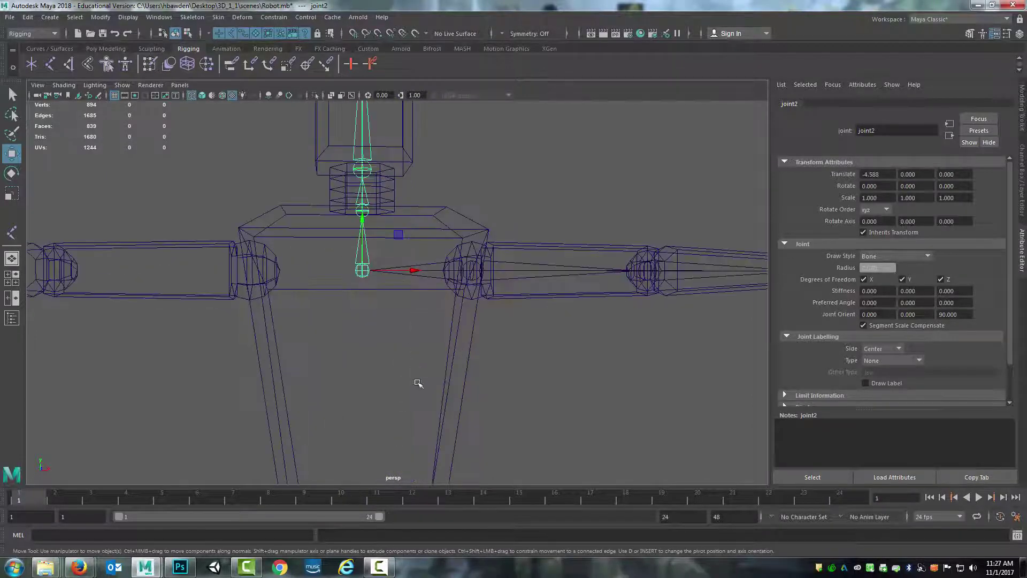
Parent the chest joint, with the neck and head chain, to the root joint at the base of the spine.
{"action": "middle_click_drag", "start_coordinate": [436, 449], "coordinate": [449, 355], "text": "alt"}
{"action": "scroll", "coordinate": [446, 362], "scroll_direction": "down", "scroll_amount": 4}
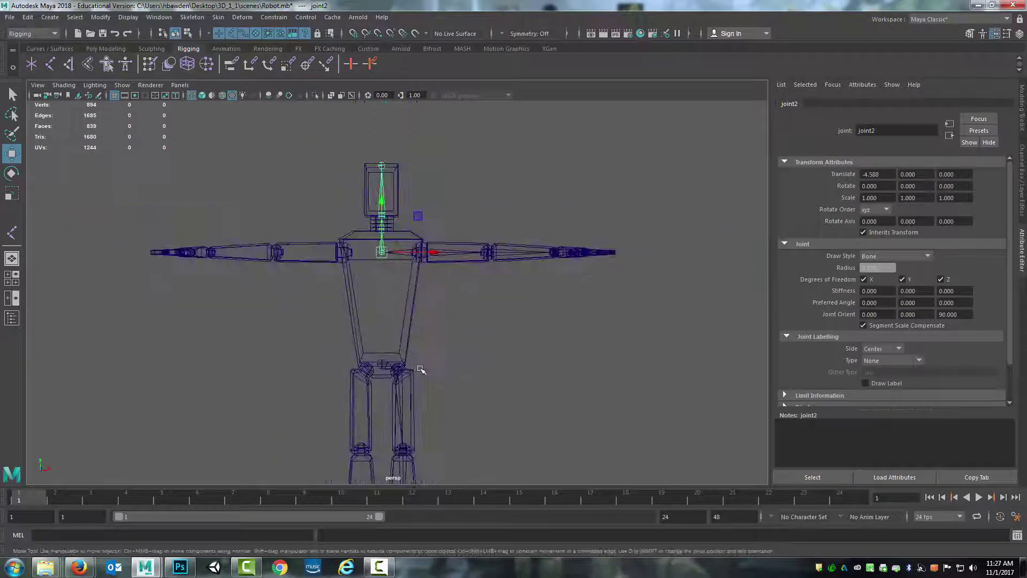
{"action": "scroll", "coordinate": [446, 353], "scroll_direction": "up", "scroll_amount": 5}
{"action": "middle_click_drag", "start_coordinate": [447, 330], "coordinate": [449, 327], "text": "alt"}
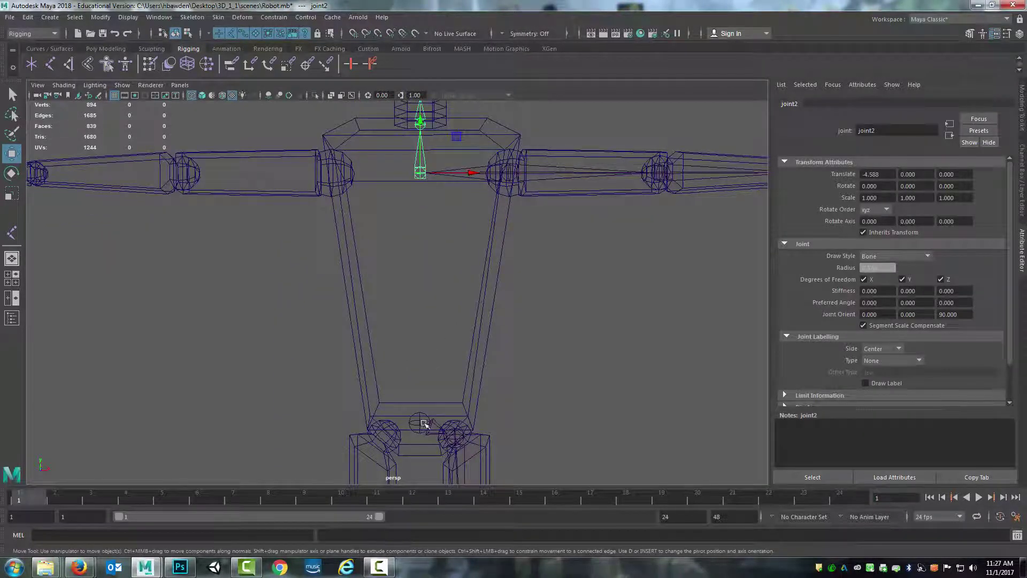
{"action": "left_click_drag", "start_coordinate": [476, 436], "coordinate": [504, 428], "text": "alt"}
{"action": "left_click", "coordinate": [423, 402]}
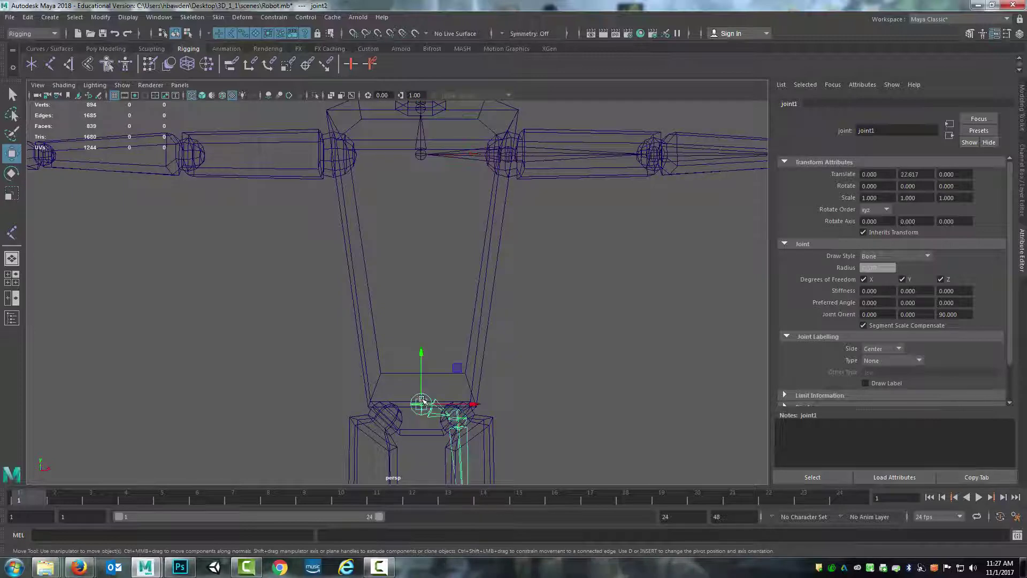
{"action": "middle_click_drag", "start_coordinate": [526, 337], "coordinate": [523, 380], "text": "alt"}
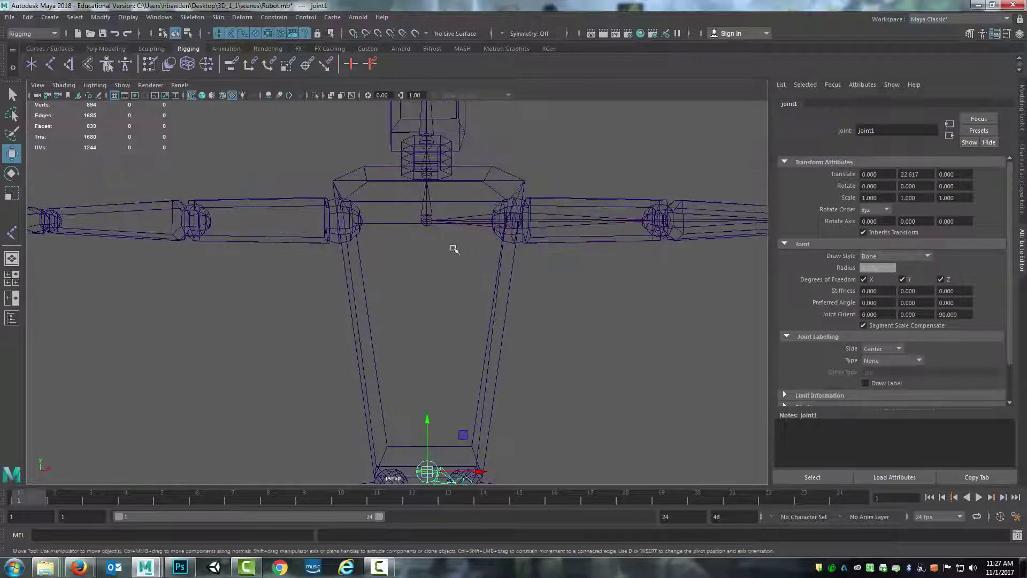
{"action": "left_click", "coordinate": [425, 223]}
{"action": "left_click", "coordinate": [426, 462]}
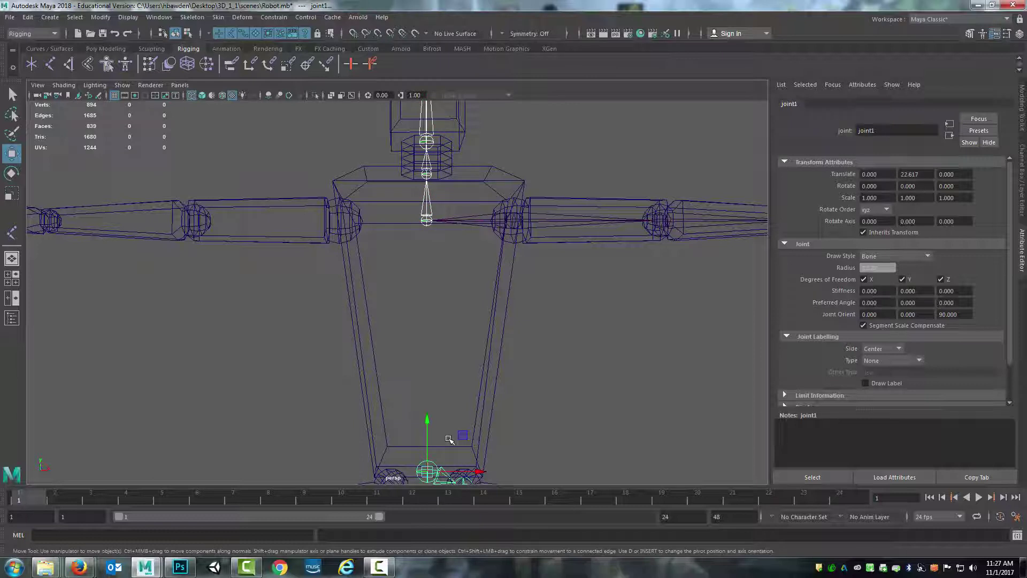
{"action": "key", "text": "Down"}
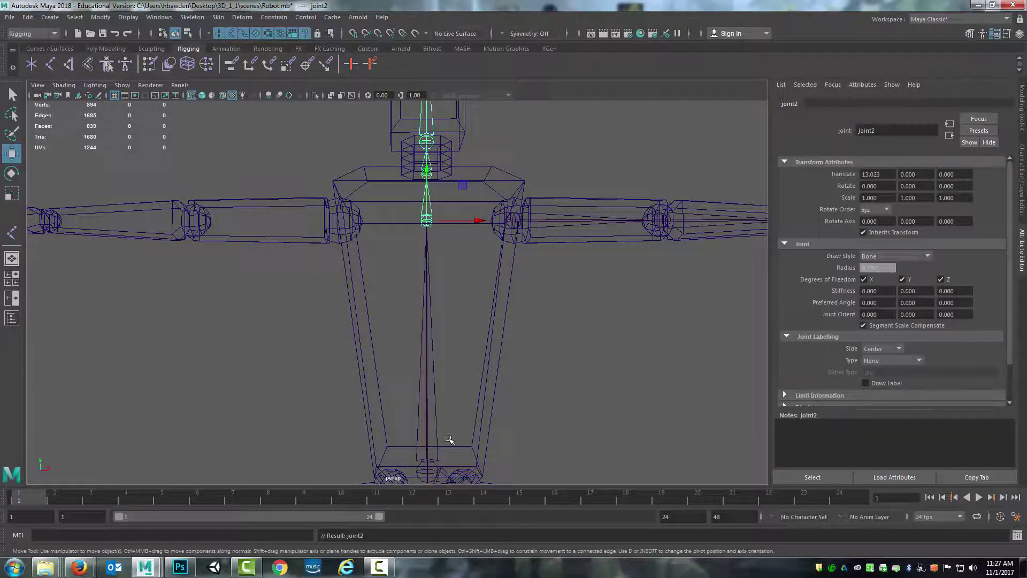
Parent the shoulder joint of the arm chain to the chest joint.
{"action": "left_click", "coordinate": [512, 222]}
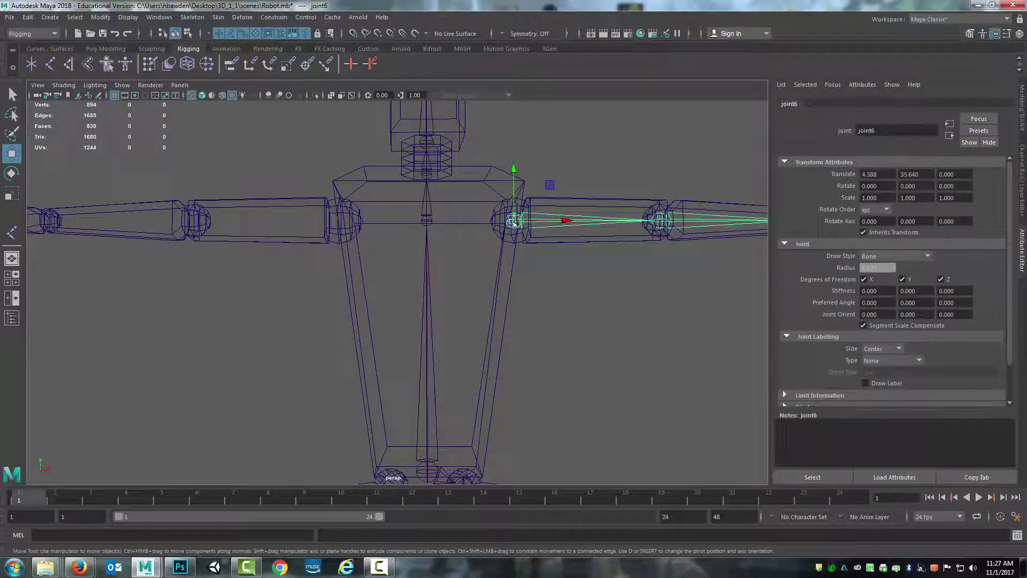
{"action": "left_click", "coordinate": [428, 221]}
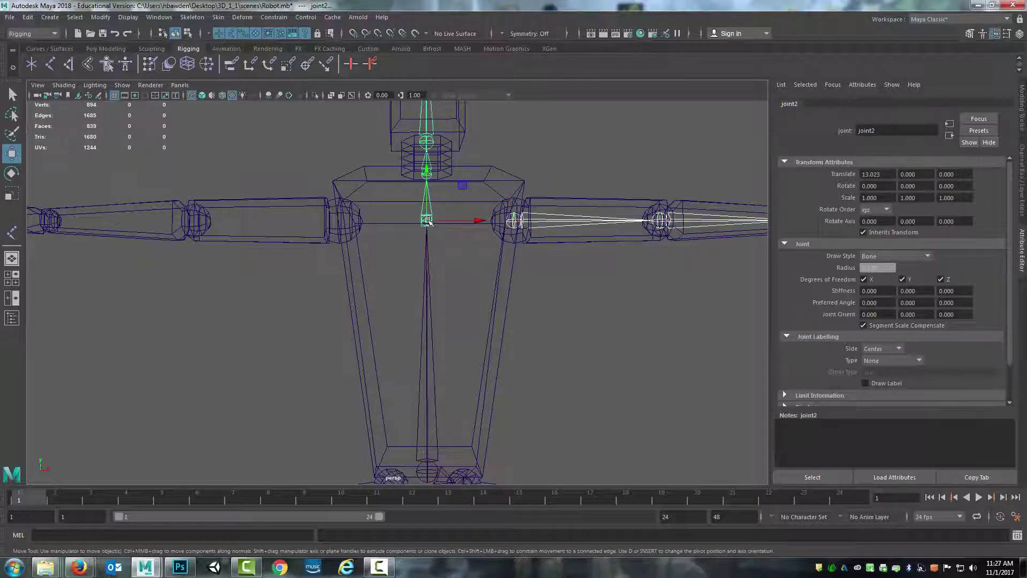
{"action": "key", "text": "p"}
{"action": "scroll", "coordinate": [556, 358], "scroll_direction": "up", "scroll_amount": 5}
{"action": "scroll", "coordinate": [553, 360], "scroll_direction": "down", "scroll_amount": 6}
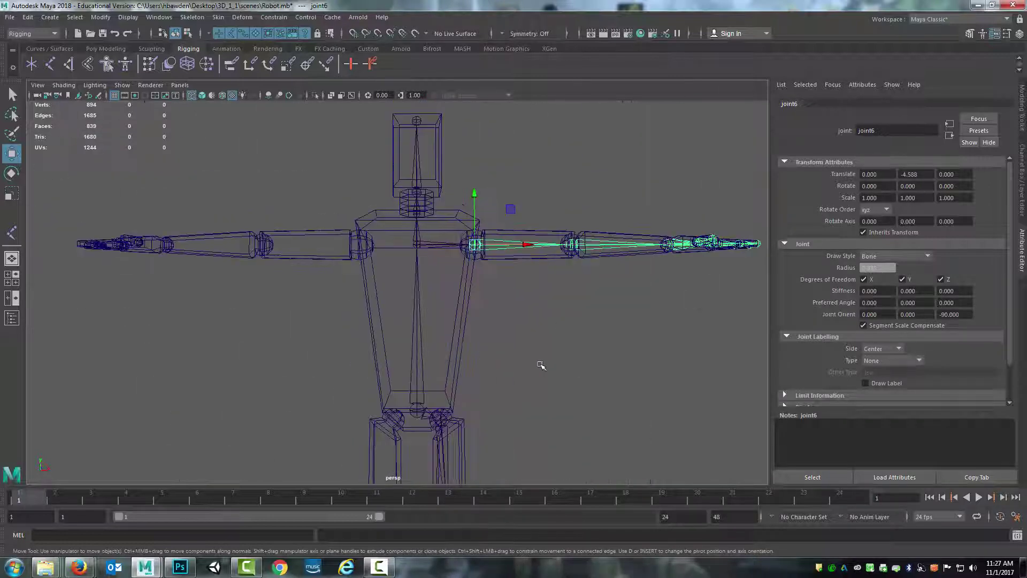
Select the root joint and examine the whole skeleton to check that the spine, arm and leg chains form one hierarchy.
{"action": "left_click", "coordinate": [417, 408]}
{"action": "scroll", "coordinate": [543, 360], "scroll_direction": "down", "scroll_amount": 5}
{"action": "left_click_drag", "start_coordinate": [543, 360], "coordinate": [492, 358], "text": "alt"}
{"action": "scroll", "coordinate": [500, 348], "scroll_direction": "up", "scroll_amount": 6}
{"action": "middle_click_drag", "start_coordinate": [591, 383], "coordinate": [495, 286], "text": "alt"}
{"action": "left_click_drag", "start_coordinate": [495, 287], "coordinate": [539, 353], "text": "alt"}
{"action": "middle_click_drag", "start_coordinate": [539, 353], "coordinate": [508, 392], "text": "alt"}
{"action": "left_click_drag", "start_coordinate": [535, 351], "coordinate": [522, 351], "text": "alt"}
{"action": "middle_click_drag", "start_coordinate": [538, 358], "coordinate": [561, 349], "text": "alt"}
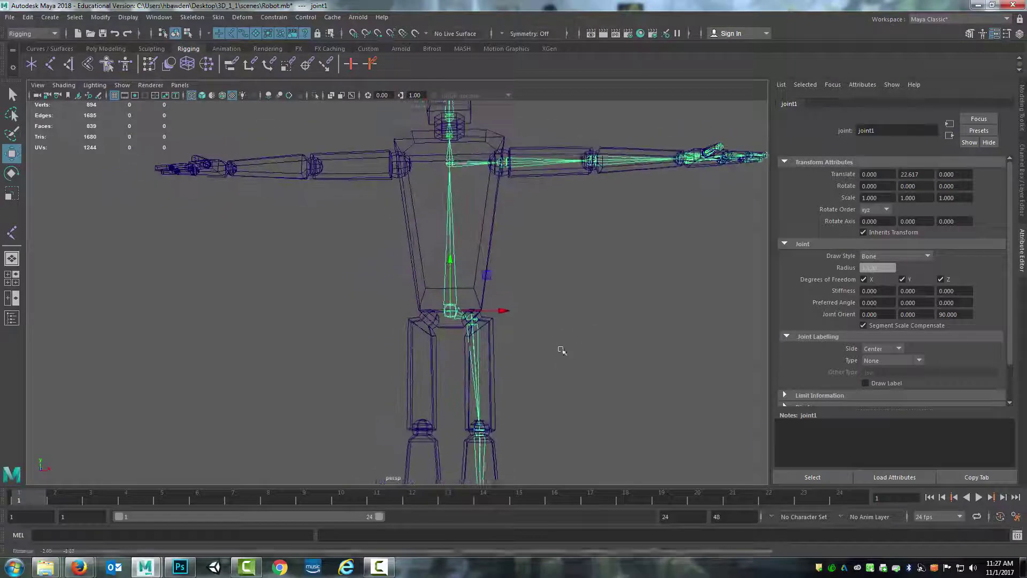
{"action": "scroll", "coordinate": [561, 349], "scroll_direction": "down", "scroll_amount": 3}
{"action": "scroll", "coordinate": [557, 360], "scroll_direction": "up", "scroll_amount": 5}
{"action": "scroll", "coordinate": [559, 353], "scroll_direction": "down", "scroll_amount": 6}
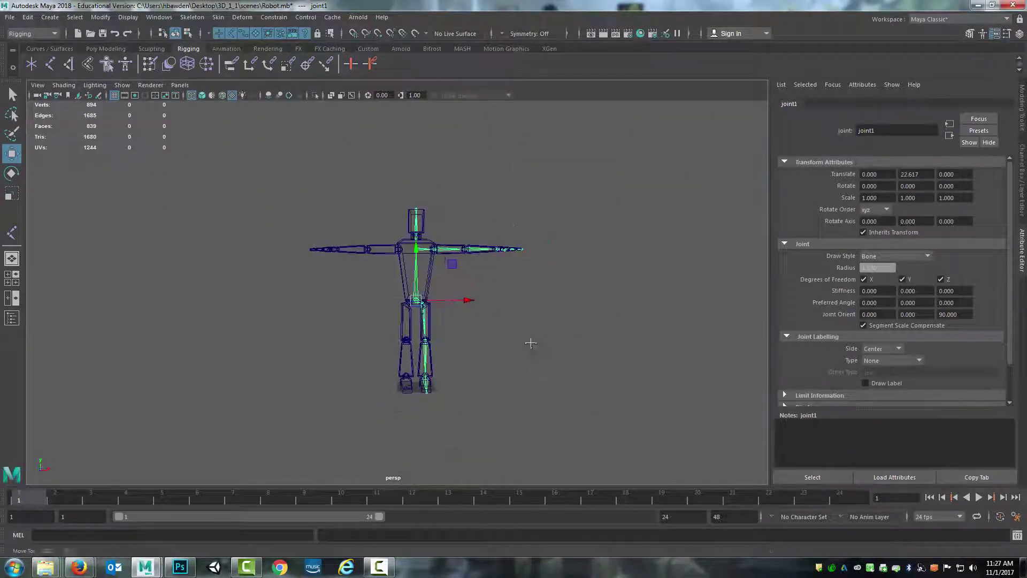
{"action": "scroll", "coordinate": [536, 344], "scroll_direction": "up", "scroll_amount": 5}
{"action": "mouse_move", "coordinate": [556, 332]}
{"action": "left_mouse_down", "text": "alt"}
{"action": "mouse_move", "coordinate": [470, 328]}
{"action": "mouse_move", "coordinate": [535, 333]}
{"action": "mouse_move", "coordinate": [543, 346]}
{"action": "left_mouse_up", "text": "alt"}
{"action": "scroll", "coordinate": [543, 346], "scroll_direction": "up", "scroll_amount": 3}
{"action": "scroll", "coordinate": [542, 346], "scroll_direction": "down", "scroll_amount": 6}
{"action": "middle_click_drag", "start_coordinate": [515, 359], "coordinate": [533, 329], "text": "alt"}
{"action": "scroll", "coordinate": [548, 345], "scroll_direction": "up", "scroll_amount": 4}
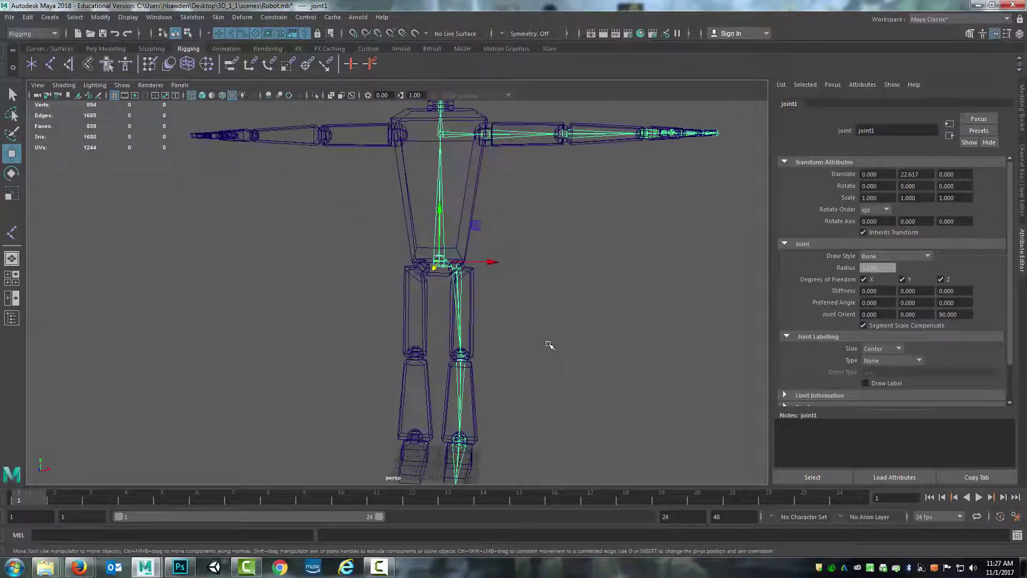